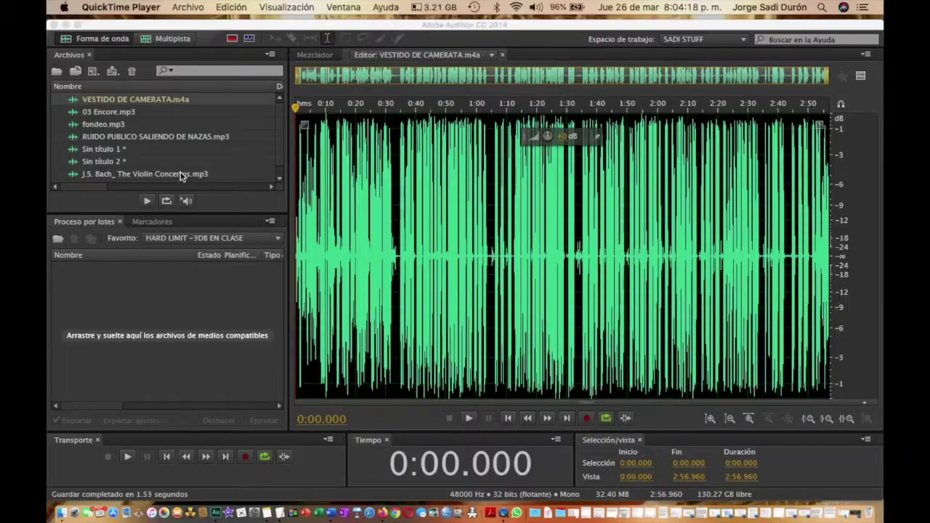
{"action": "scroll", "coordinate": [180, 177], "scroll_direction": "down", "scroll_amount": 1}
{"action": "scroll", "coordinate": [180, 177], "scroll_direction": "up", "scroll_amount": 1}
{"action": "scroll", "coordinate": [181, 176], "scroll_direction": "down", "scroll_amount": 1}
{"action": "scroll", "coordinate": [180, 176], "scroll_direction": "up", "scroll_amount": 1}
{"action": "scroll", "coordinate": [180, 177], "scroll_direction": "down", "scroll_amount": 1}
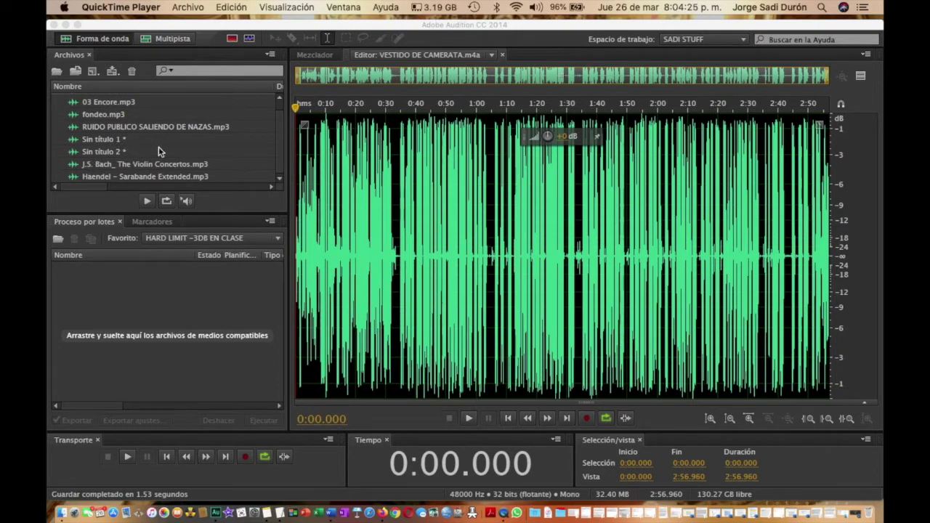
{"action": "scroll", "coordinate": [167, 147], "scroll_direction": "up", "scroll_amount": 1}
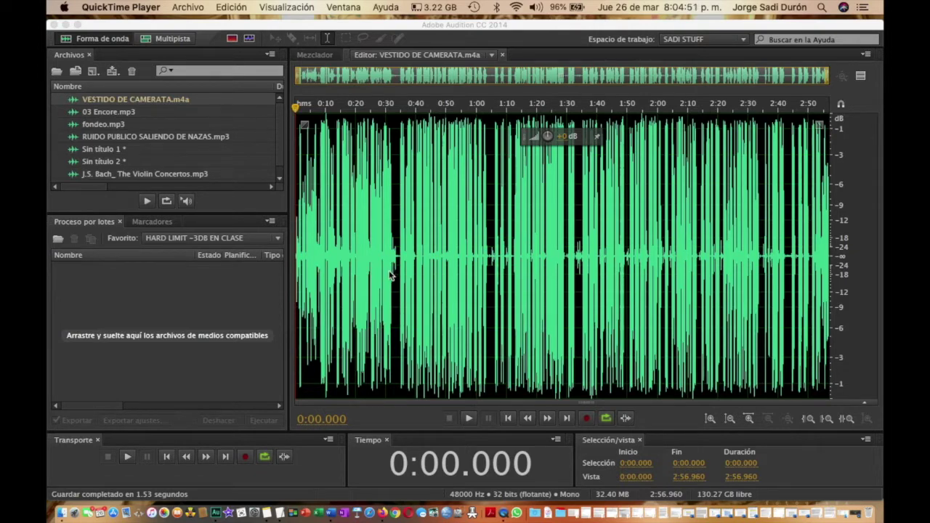
- Select the near-silent stretch from about 0:33.7 to 0:34.6 and capture it as the noise print for Noise Reduction
{"action": "scroll", "coordinate": [385, 265], "scroll_direction": "up", "scroll_amount": 5}
{"action": "scroll", "coordinate": [388, 270], "scroll_direction": "up", "scroll_amount": 2}
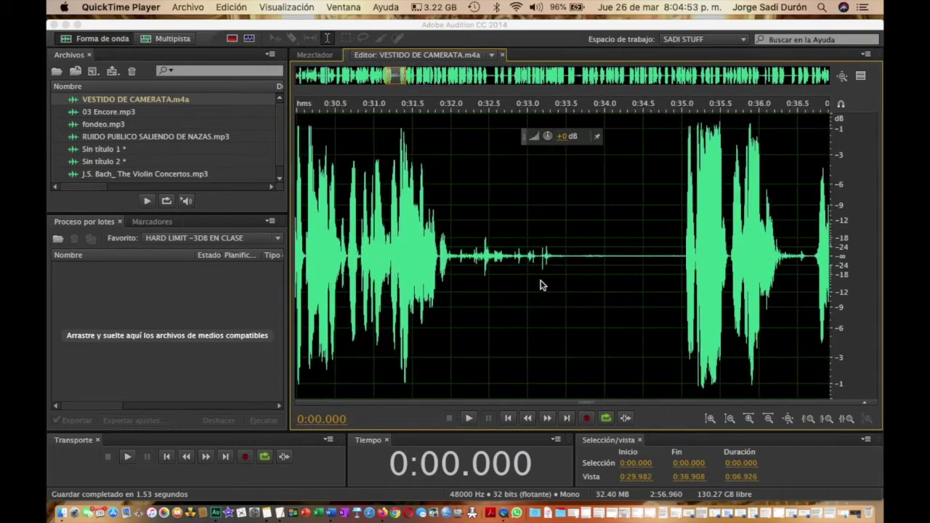
{"action": "left_click", "coordinate": [579, 278]}
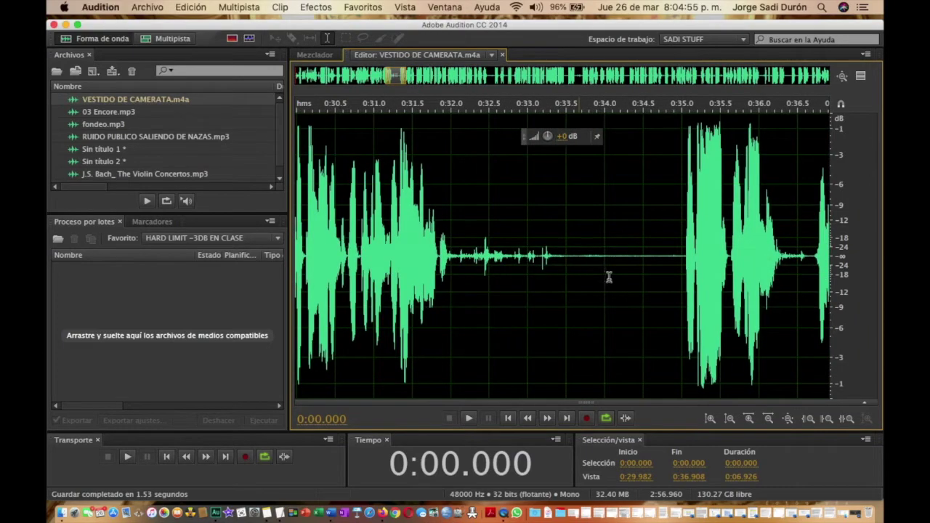
{"action": "left_click_drag", "start_coordinate": [582, 277], "coordinate": [647, 296]}
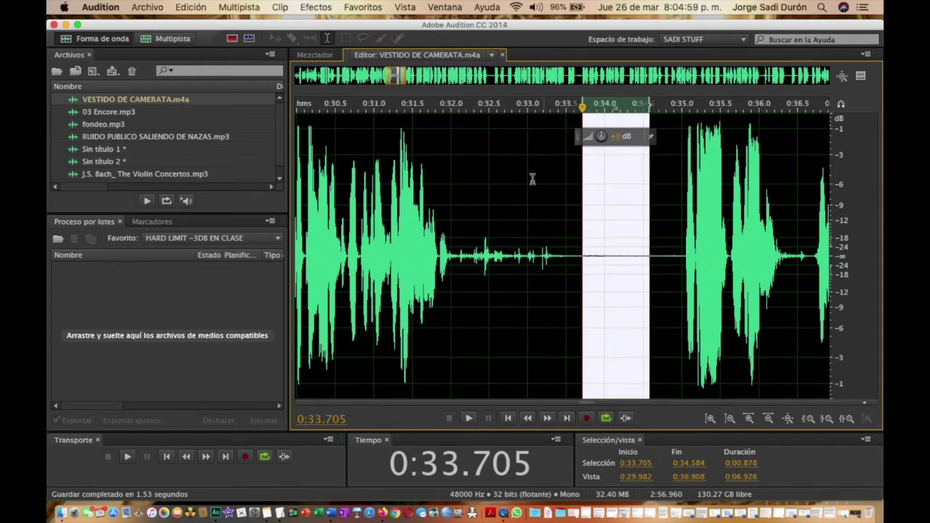
{"action": "left_click", "coordinate": [315, 9]}
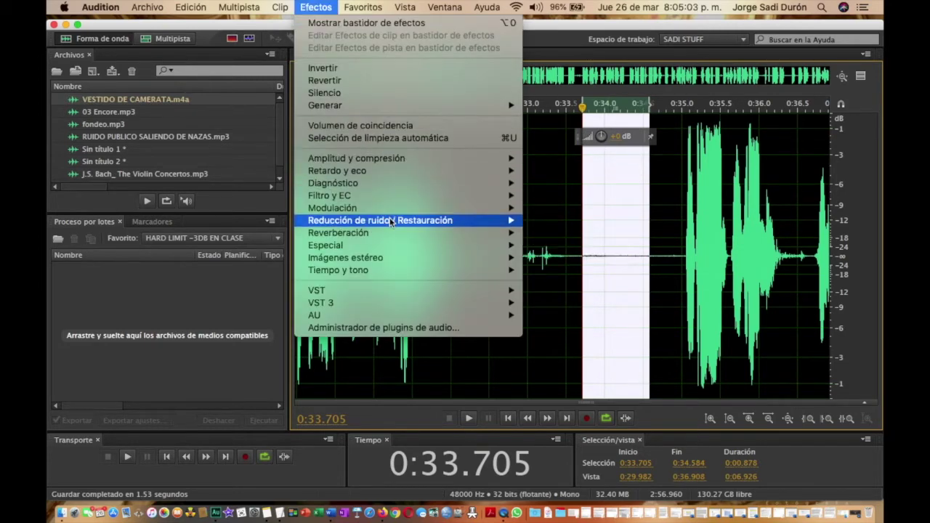
{"action": "mouse_move", "coordinate": [392, 222]}
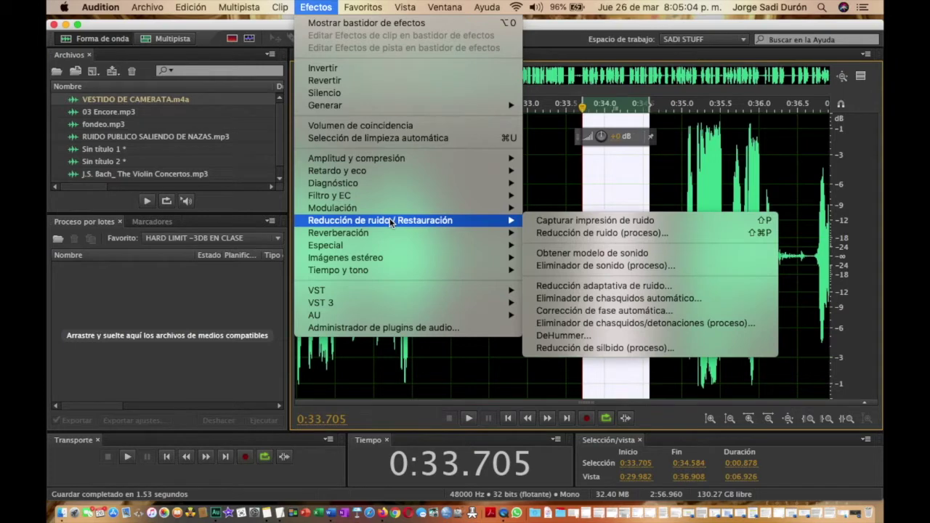
{"action": "left_click", "coordinate": [541, 234]}
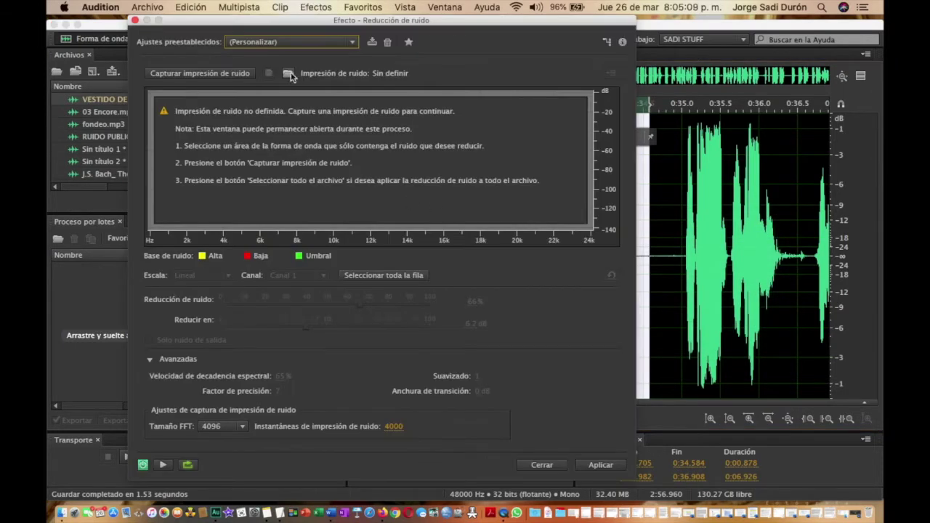
{"action": "left_click", "coordinate": [232, 73]}
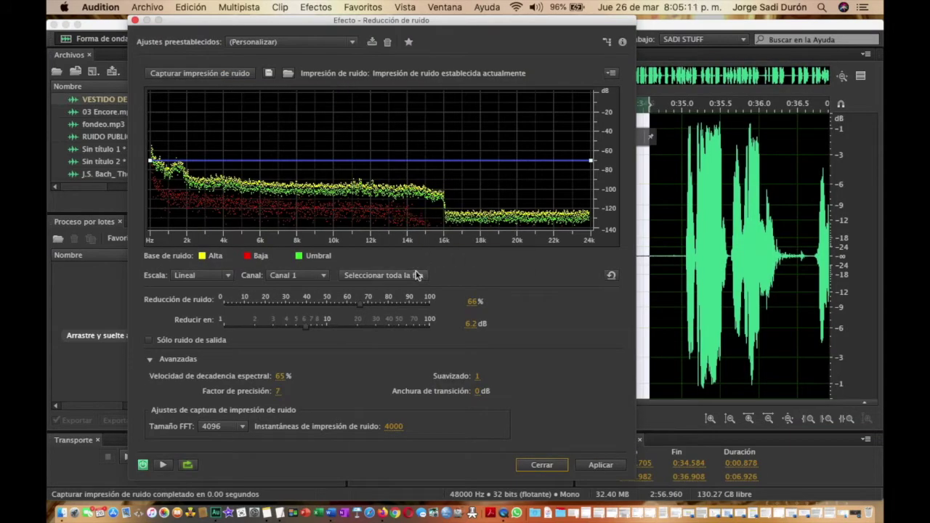
- Extend the noise reduction to the entire file, set its amount to about 70% and apply it
{"action": "left_click", "coordinate": [407, 275]}
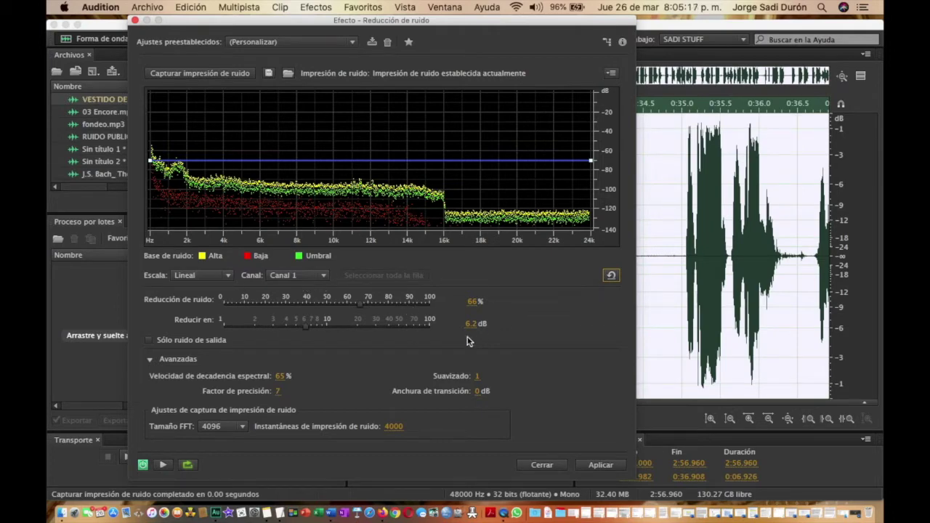
{"action": "left_click_drag", "start_coordinate": [361, 303], "coordinate": [367, 309]}
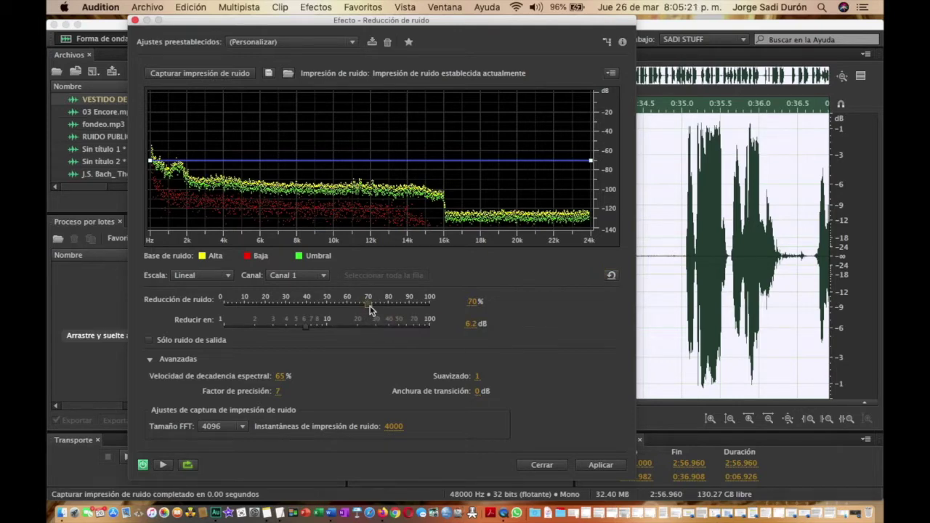
{"action": "left_click_drag", "start_coordinate": [367, 309], "coordinate": [369, 308]}
{"action": "left_click", "coordinate": [584, 465]}
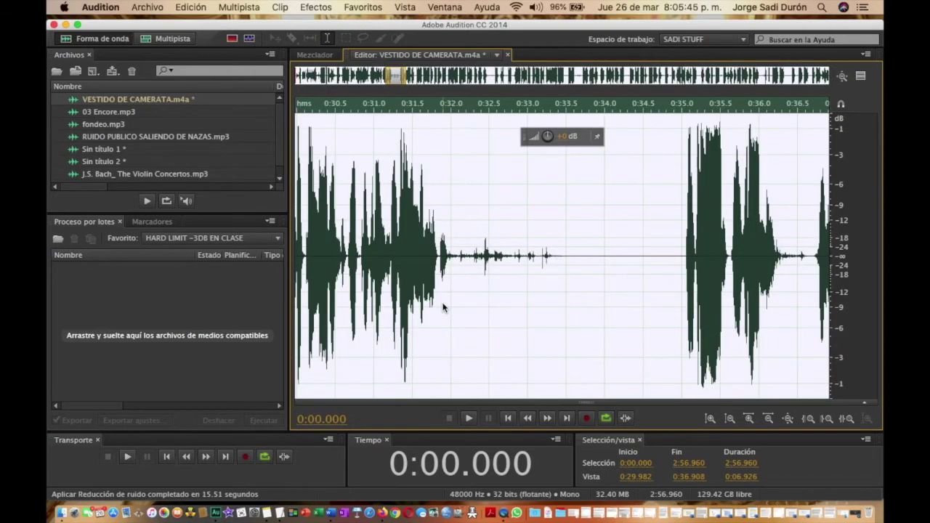
- Convert the sample type of the voice recording to 44100 Hz, stereo, 16 bits
{"action": "key", "text": "backslash"}
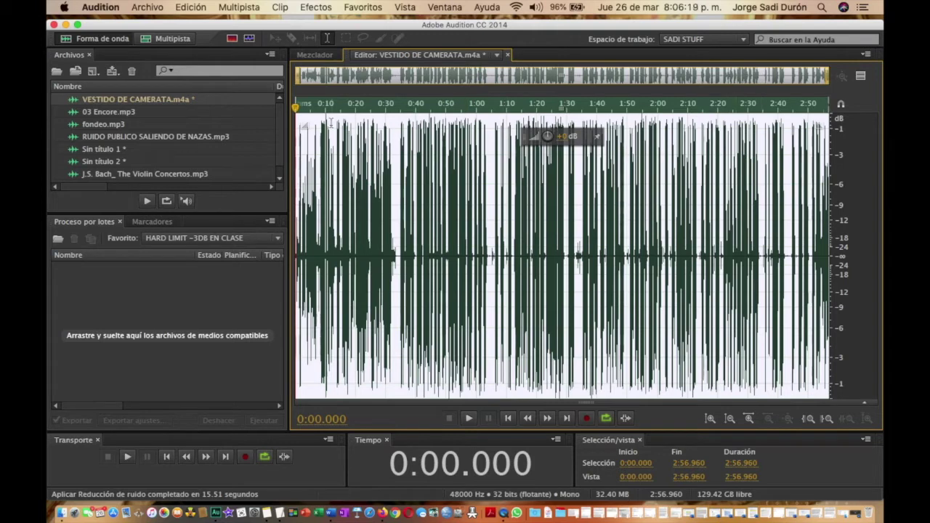
{"action": "left_click", "coordinate": [191, 7]}
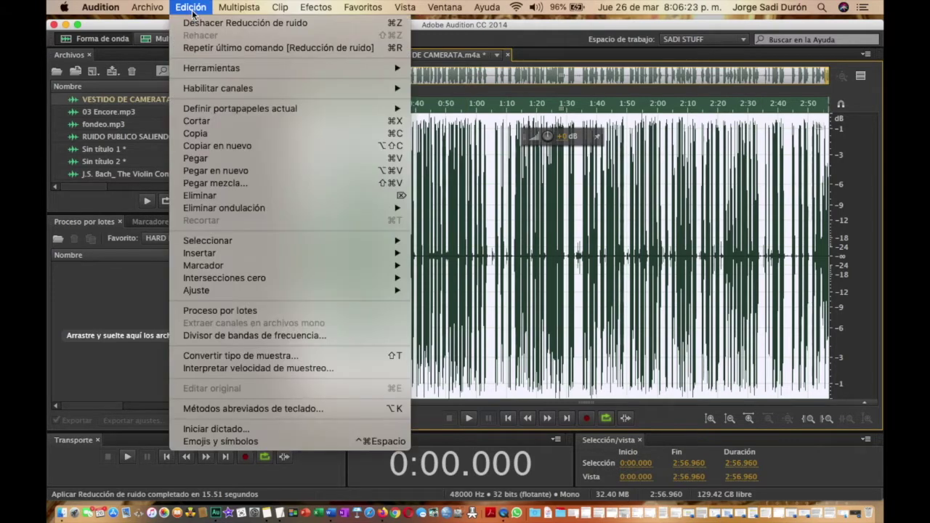
{"action": "left_click", "coordinate": [235, 356]}
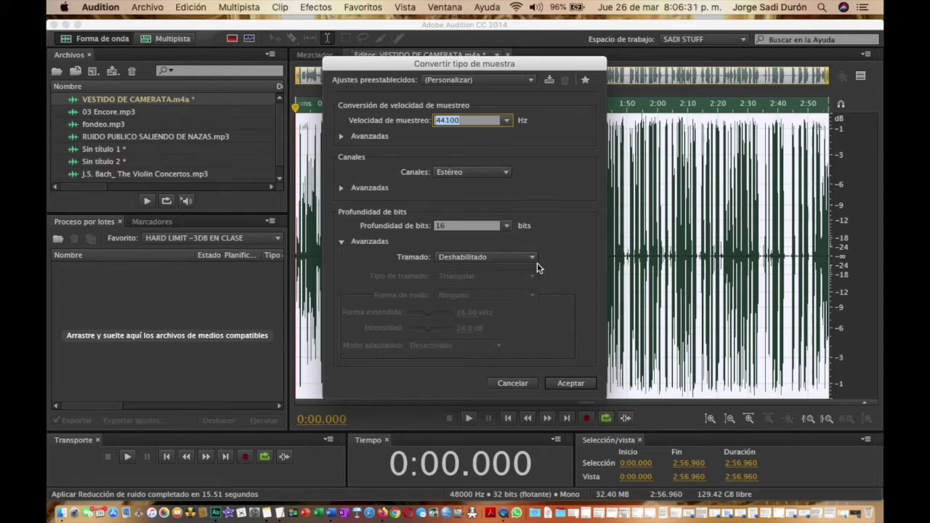
{"action": "left_click", "coordinate": [567, 383]}
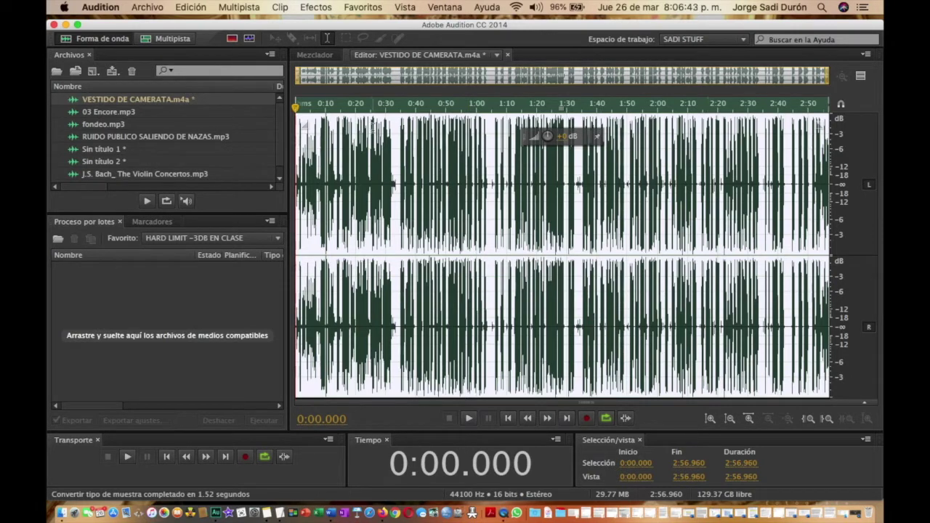
- Apply the Hard Limiter to the whole recording with -3.0 dB maximum amplitude, 6.0 dB input boost, 7 ms look-ahead and 100 ms release
{"action": "left_click", "coordinate": [315, 8]}
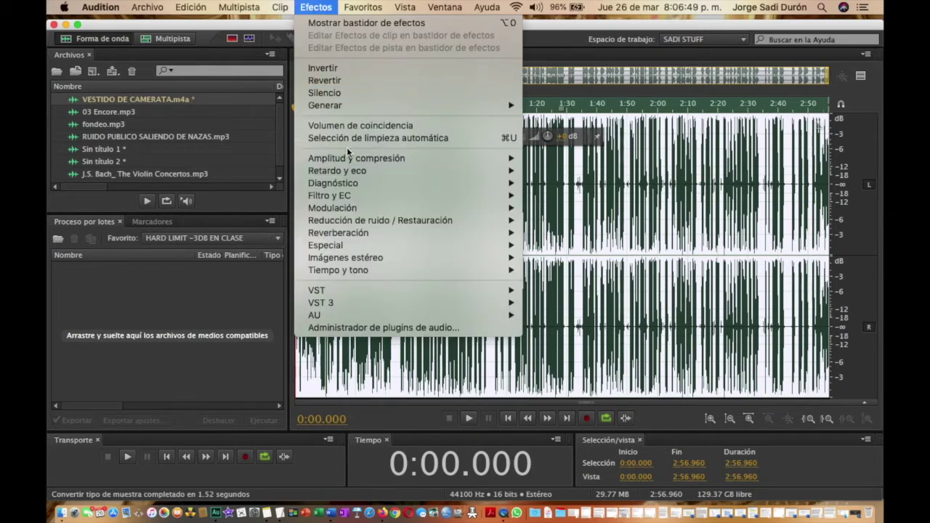
{"action": "mouse_move", "coordinate": [349, 160]}
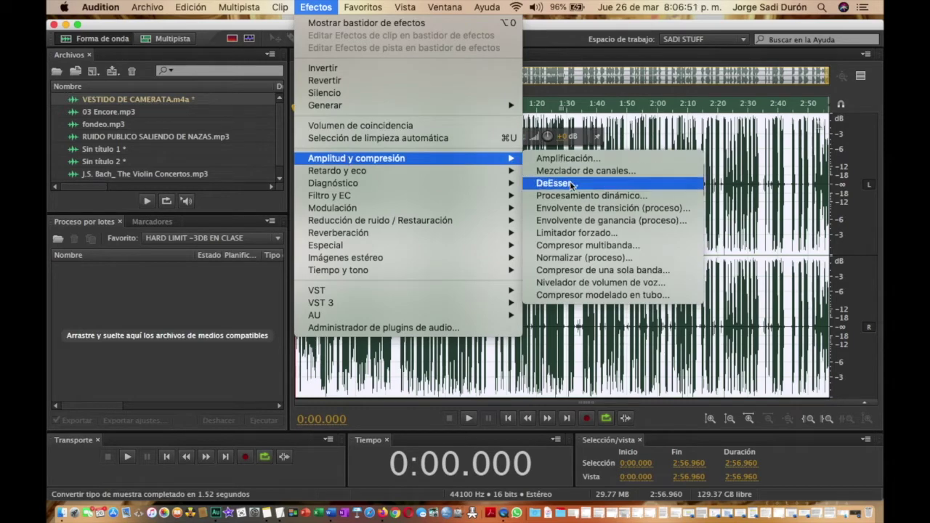
{"action": "left_click", "coordinate": [569, 234]}
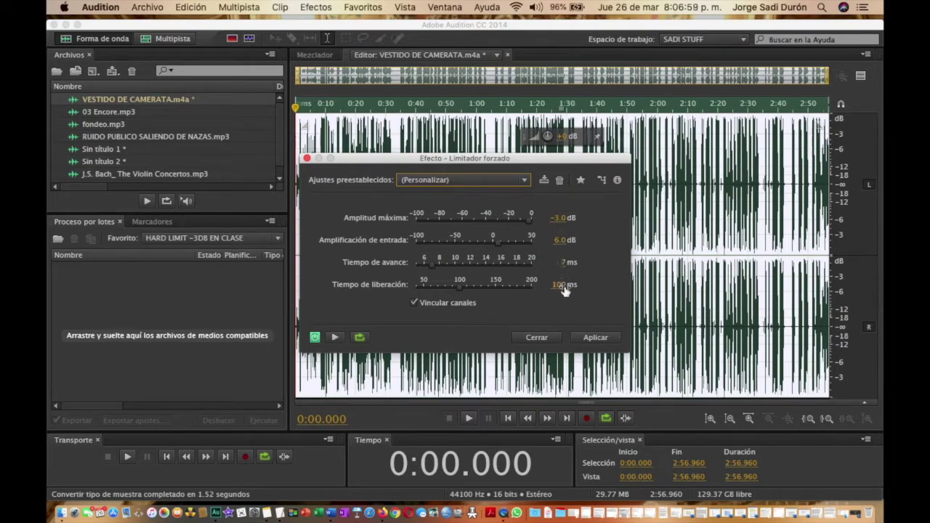
{"action": "left_click", "coordinate": [592, 336]}
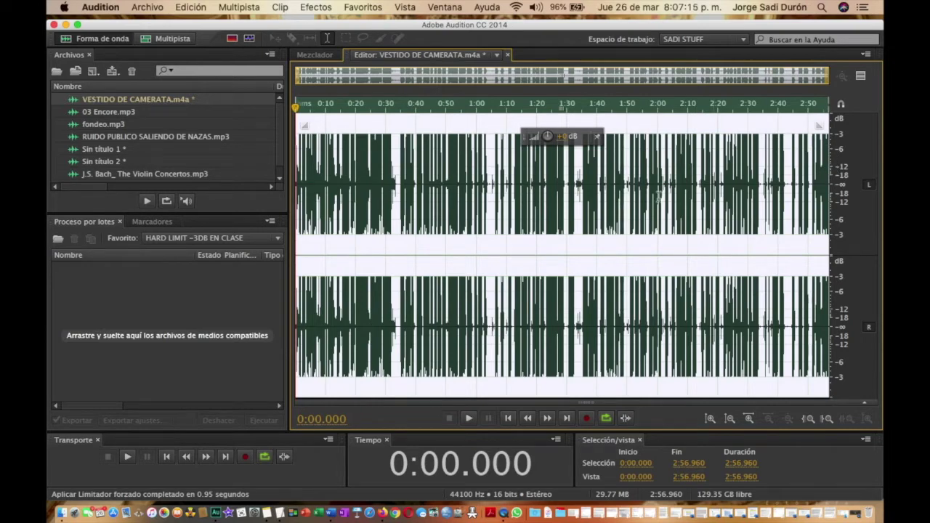
- Play back a short passage from about 0:01.5 to check the sound of the processed voice
{"action": "key", "text": "equal"}
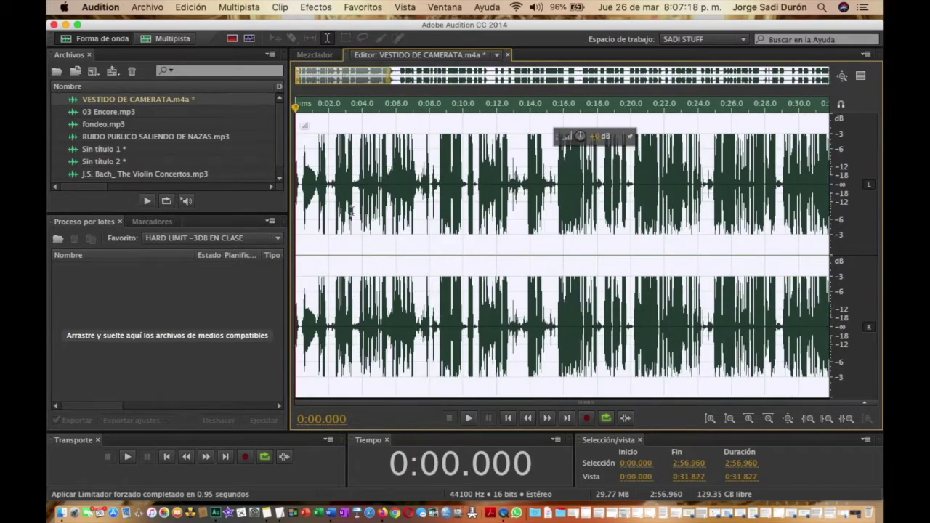
{"action": "left_click", "coordinate": [321, 187]}
{"action": "key", "text": "space"}
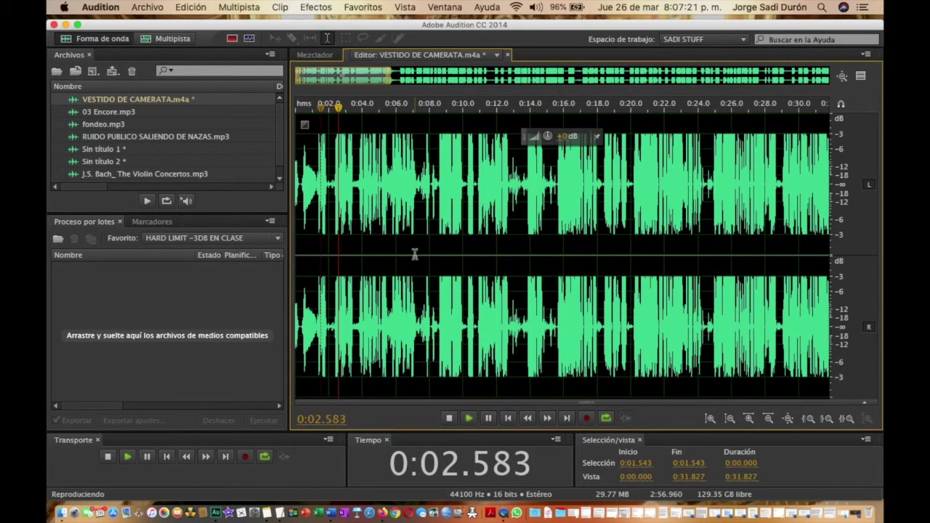
{"action": "key", "text": "minus"}
{"action": "key", "text": "space"}
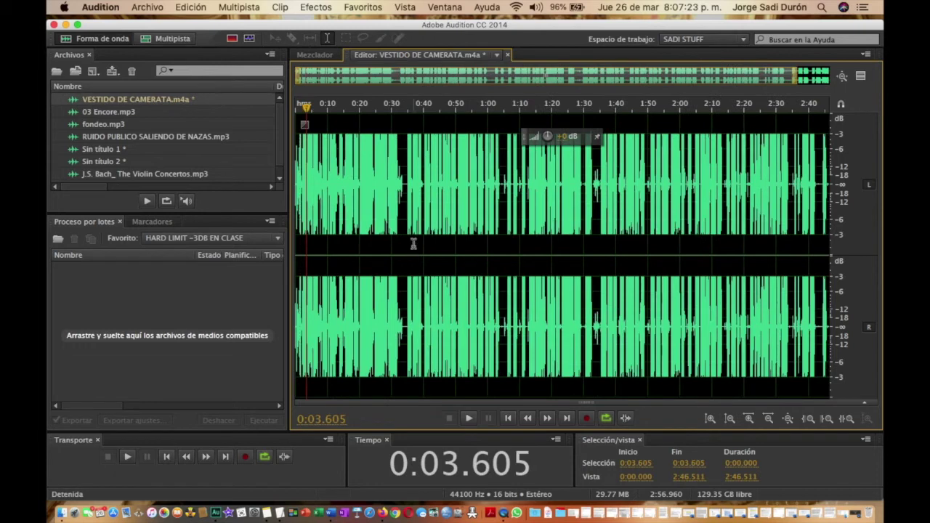
- Listen from about 0:34.7, add a marker there and move it to the pause at about 0:39.6
{"action": "left_click", "coordinate": [407, 242]}
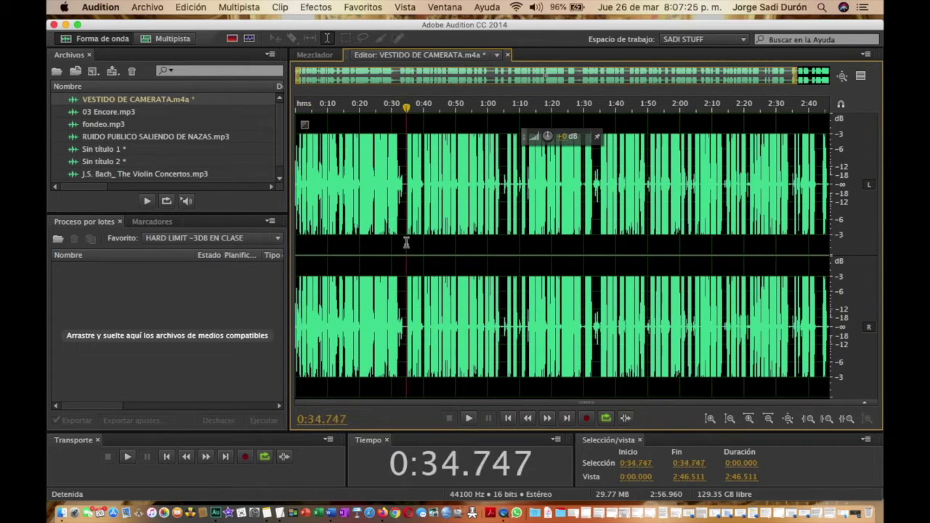
{"action": "key", "text": "space"}
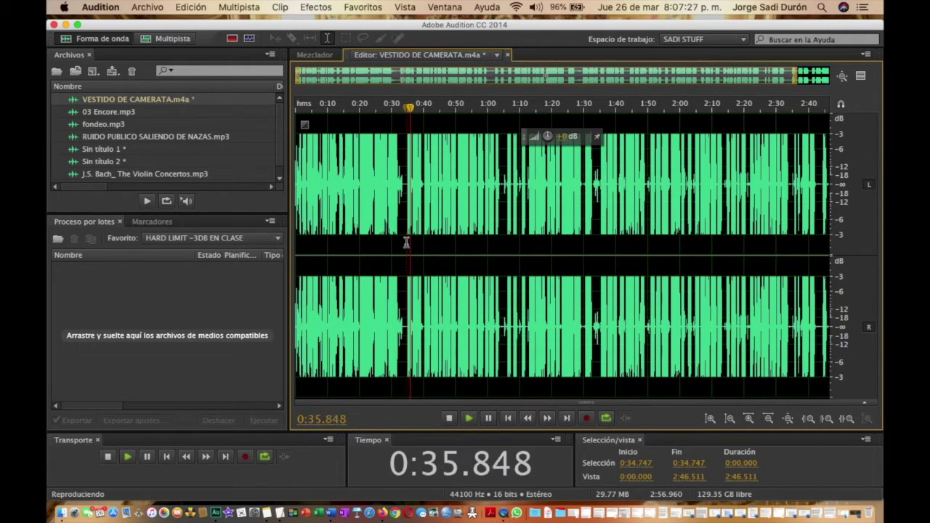
{"action": "scroll", "coordinate": [407, 242], "scroll_direction": "up", "scroll_amount": 3}
{"action": "key", "text": "space"}
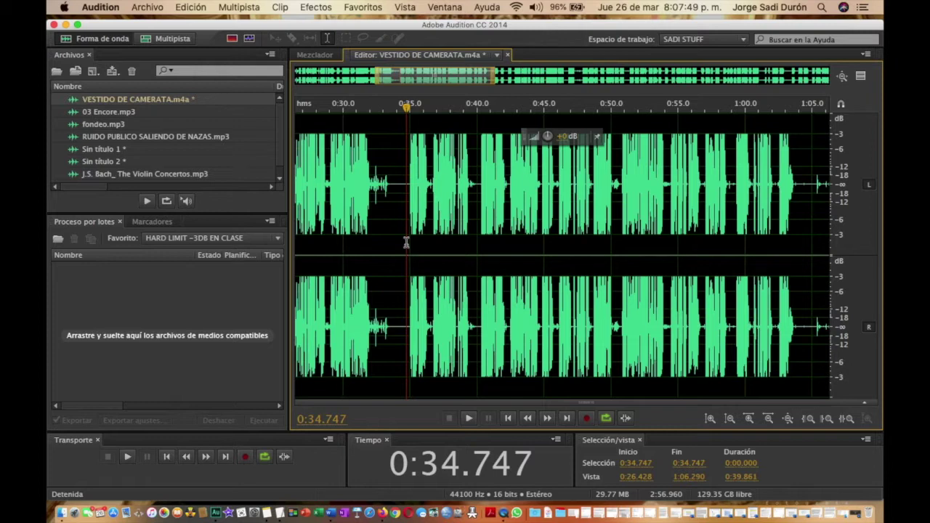
{"action": "key", "text": "m"}
{"action": "key", "text": "space"}
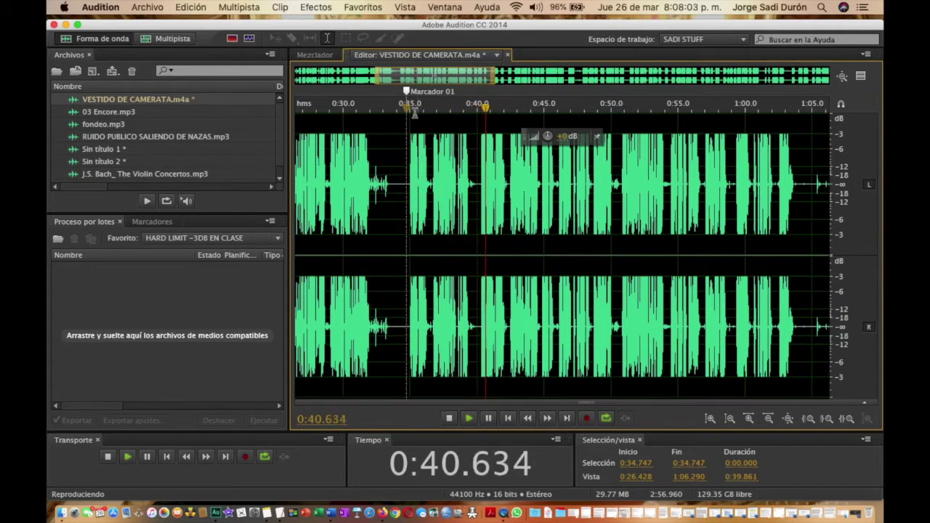
{"action": "left_click_drag", "start_coordinate": [408, 109], "coordinate": [472, 114]}
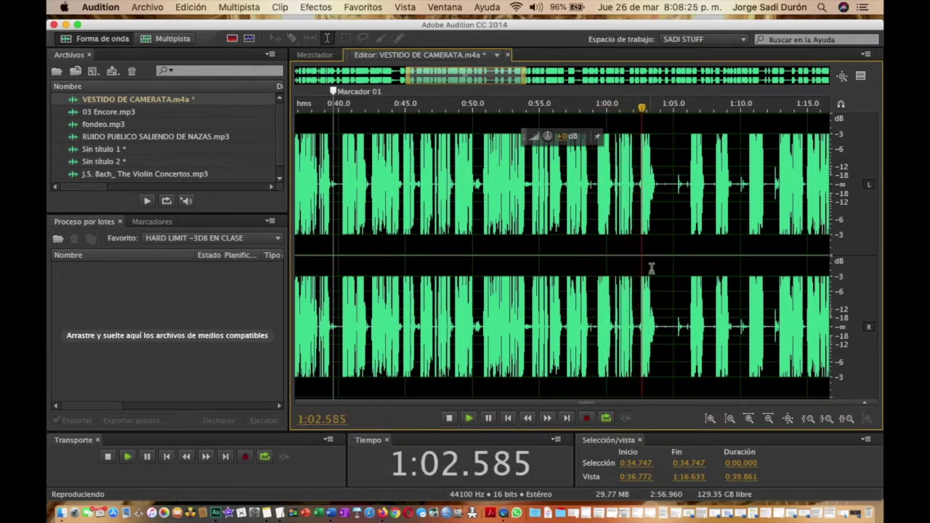
- Stop playback, select the passage from about 0:39.5 to 1:04.2 and copy it to a new file
{"action": "key", "text": "space"}
{"action": "left_click_drag", "start_coordinate": [663, 200], "coordinate": [331, 187]}
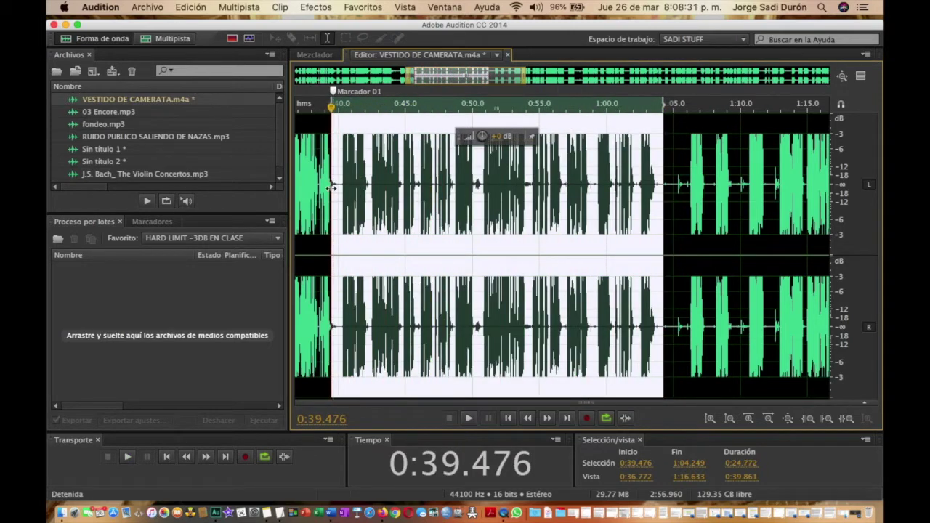
{"action": "right_click", "coordinate": [473, 204]}
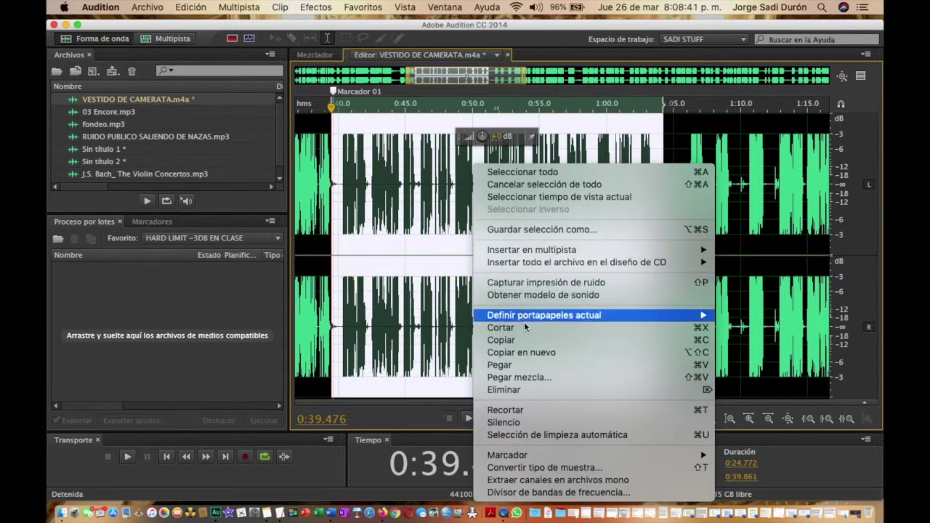
{"action": "left_click", "coordinate": [531, 354]}
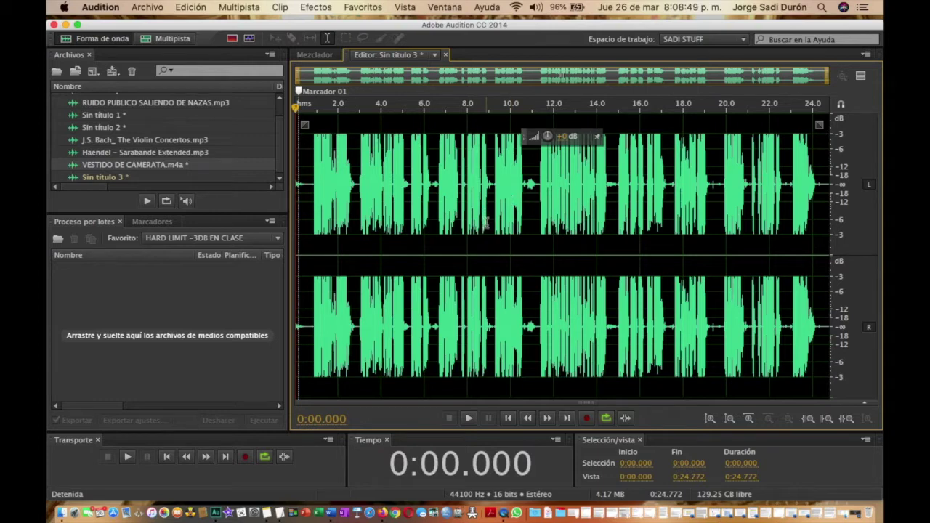
- Return to the VESTIDO DE CAMERATA.m4a recording in the waveform editor
{"action": "scroll", "coordinate": [220, 162], "scroll_direction": "up", "scroll_amount": 2}
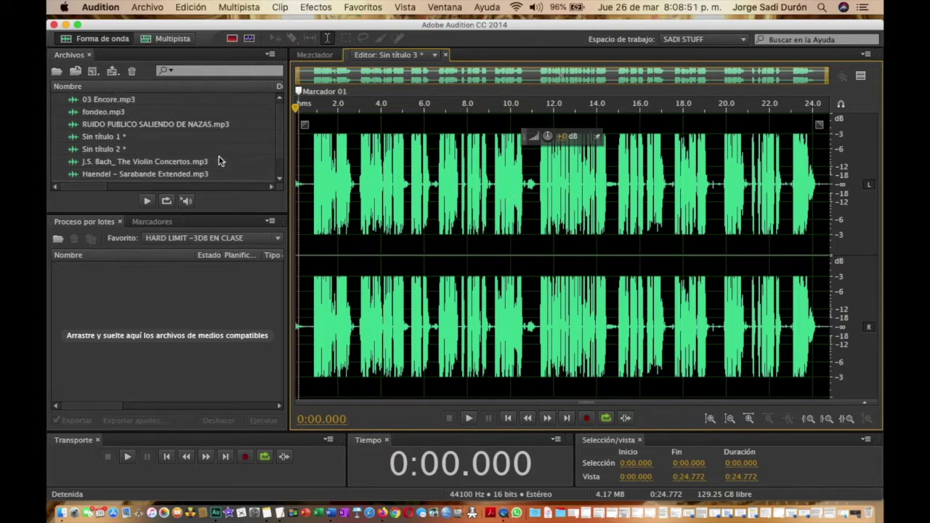
{"action": "scroll", "coordinate": [221, 161], "scroll_direction": "down", "scroll_amount": 2}
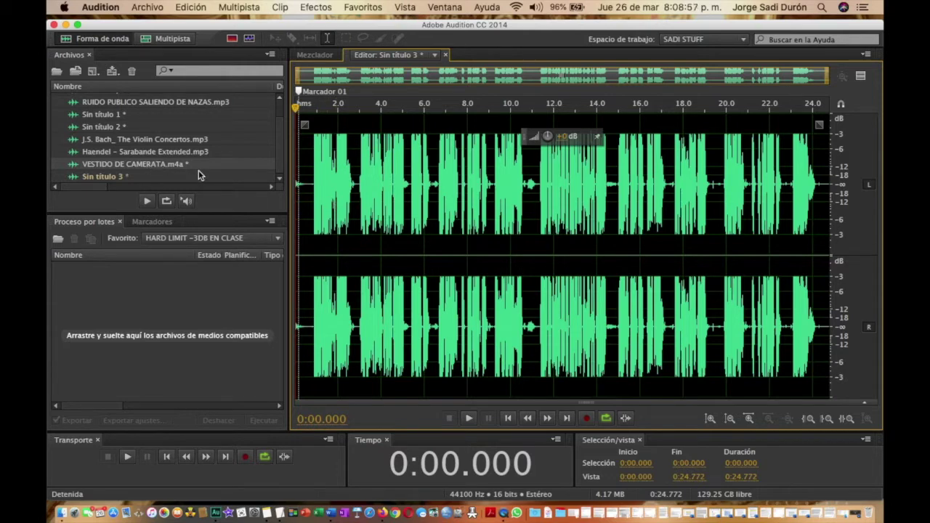
{"action": "left_click", "coordinate": [161, 167]}
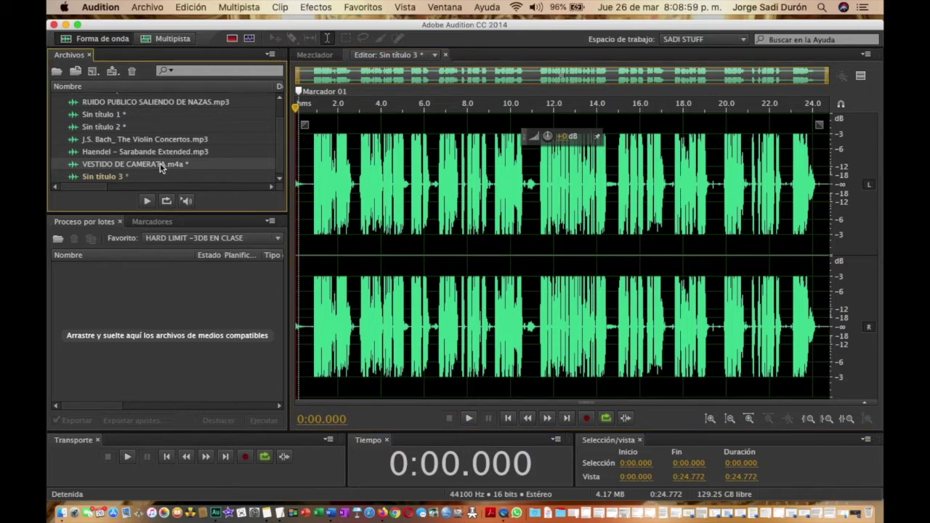
{"action": "double_click", "coordinate": [161, 167]}
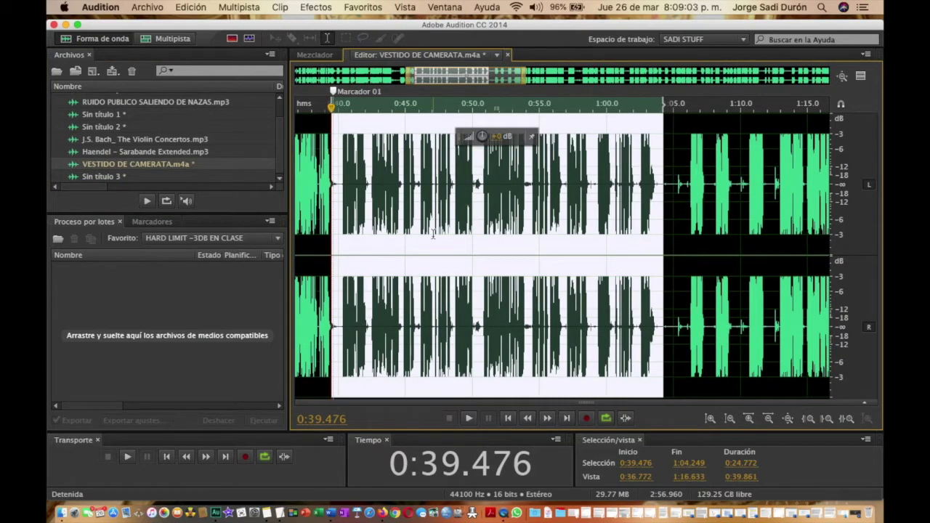
- Start saving the VESTIDO DE CAMERATA recording and set the file format to Audio en MP3 (*.mp3)
{"action": "left_click", "coordinate": [147, 7]}
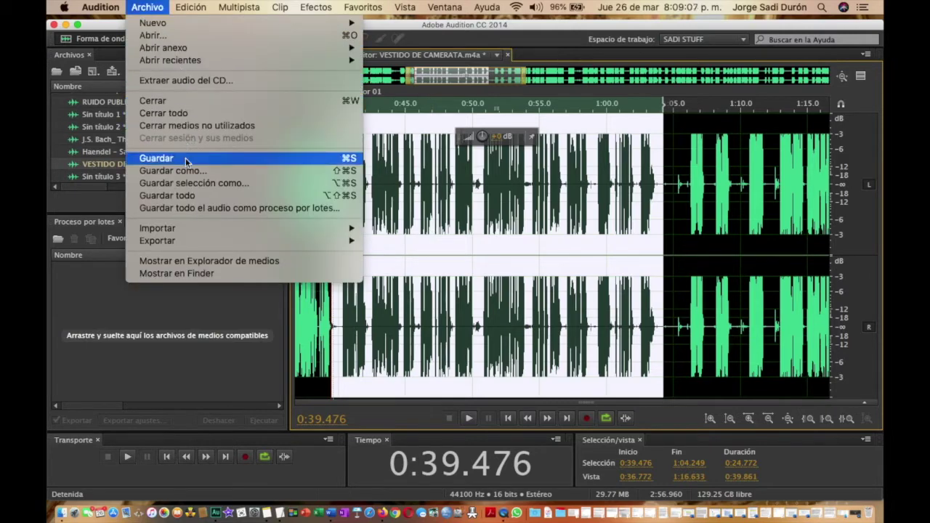
{"action": "left_click", "coordinate": [156, 159]}
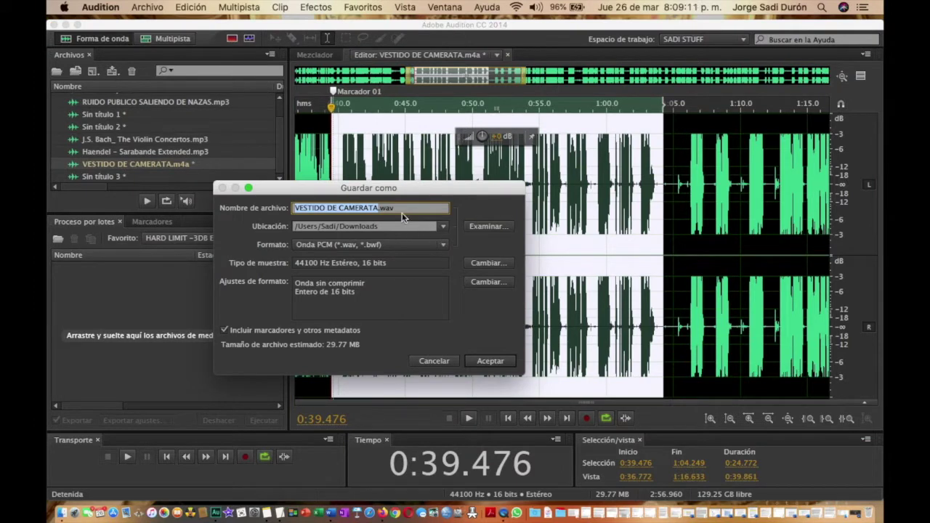
{"action": "left_click", "coordinate": [421, 246]}
{"action": "left_click", "coordinate": [389, 355]}
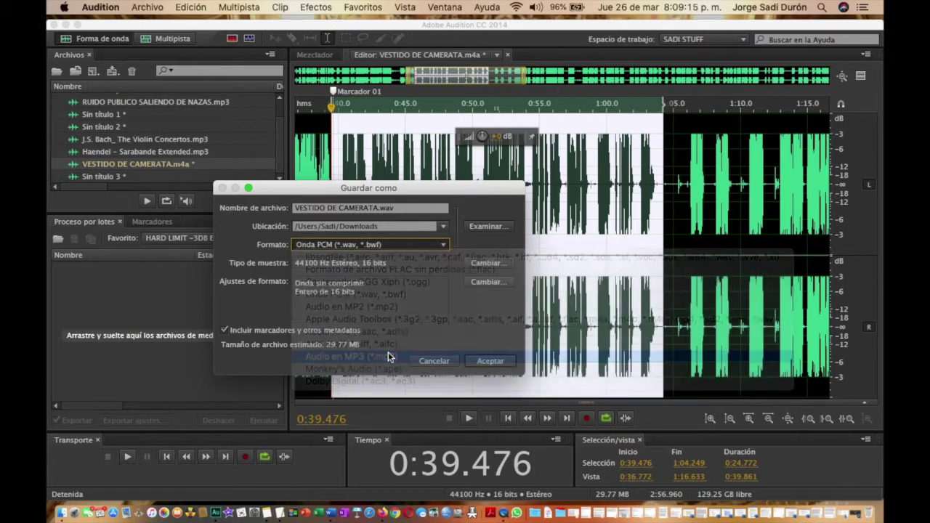
- Choose the TAREA 2 VESTIDO folder inside the desktop's 2020 video tutorials folder as the save location
{"action": "left_click", "coordinate": [474, 227]}
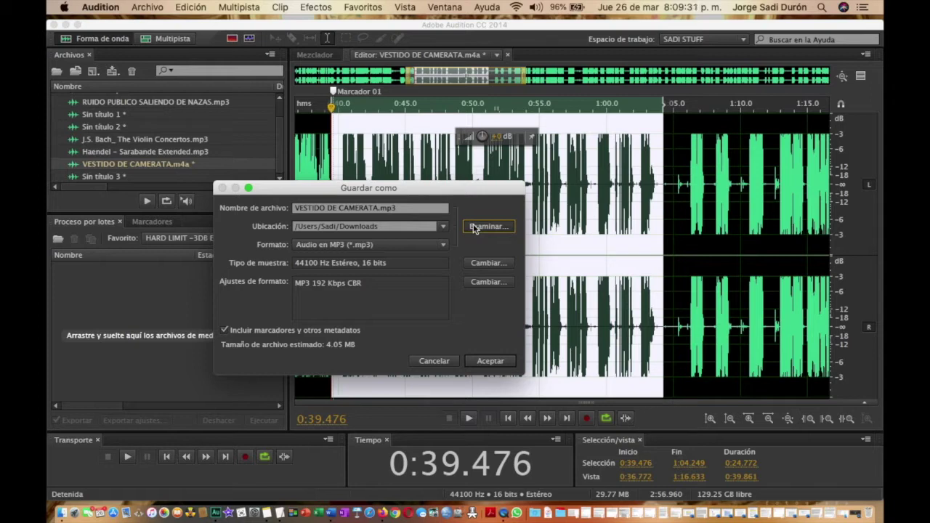
{"action": "left_click", "coordinate": [473, 227]}
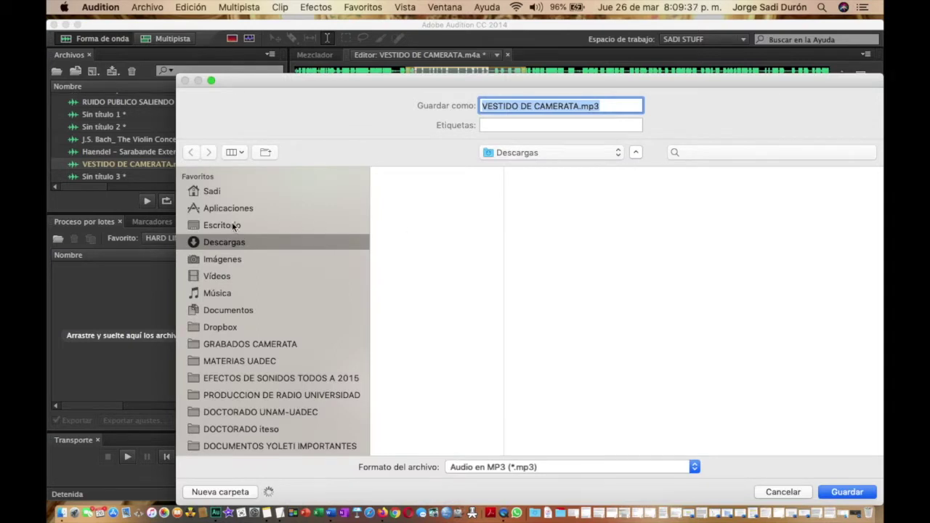
{"action": "left_click", "coordinate": [247, 225]}
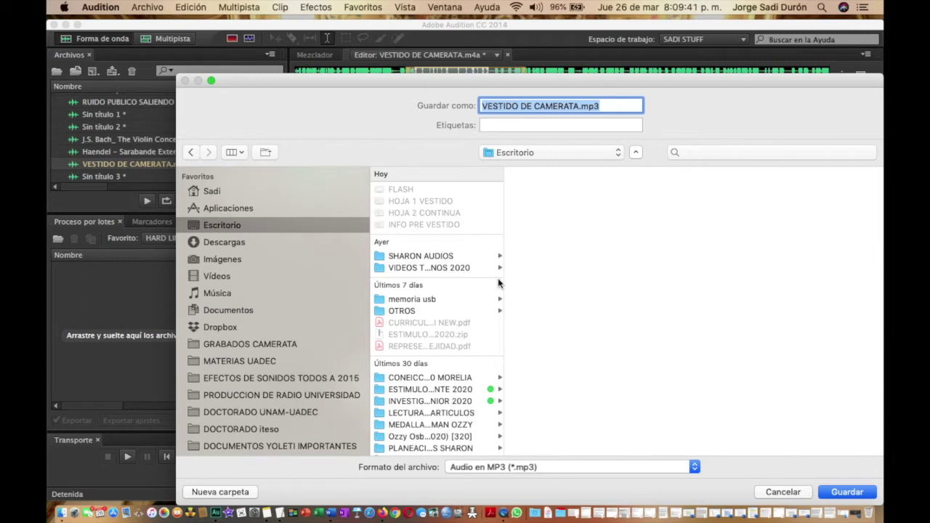
{"action": "left_click", "coordinate": [444, 267]}
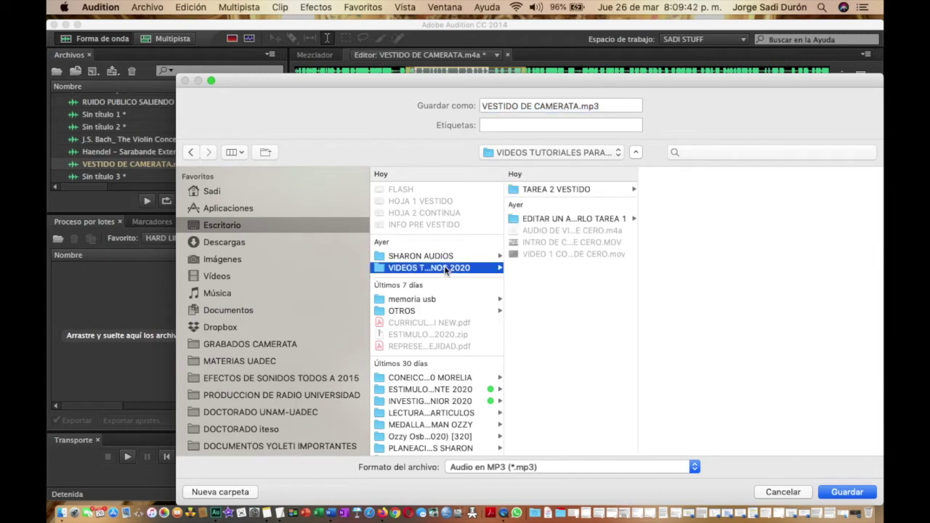
{"action": "left_click", "coordinate": [552, 189]}
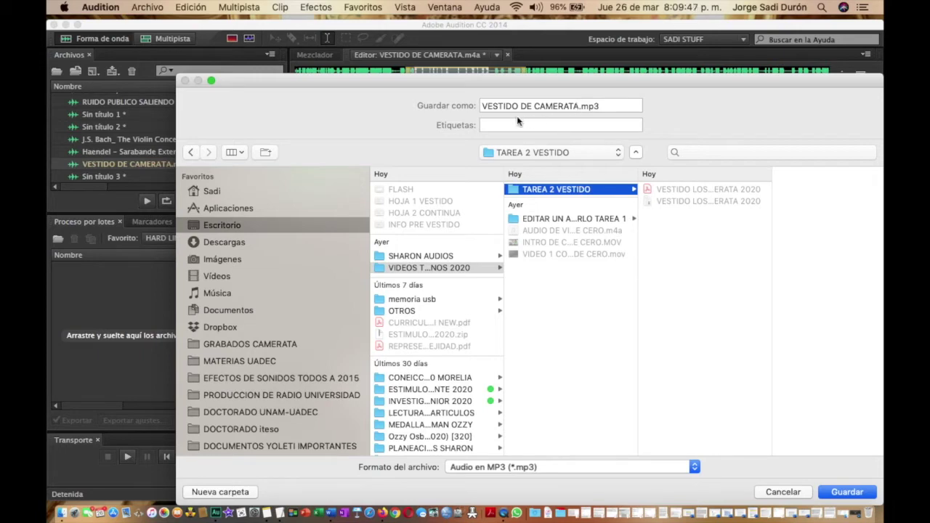
- Name the file "26 03 2020 FRIO VESTIDO DE CAMERATA.mp3" and accept the name and location
{"action": "left_click", "coordinate": [482, 106]}
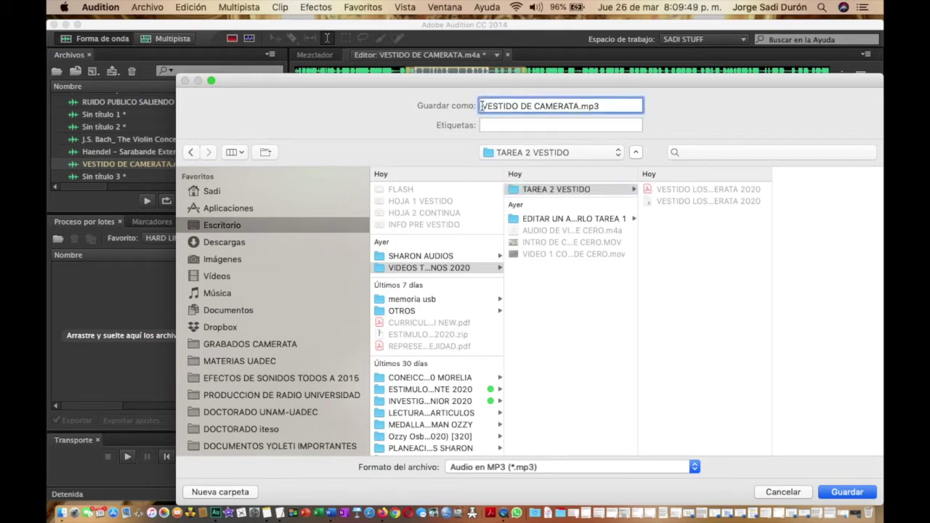
{"action": "type", "text": "FRIO"}
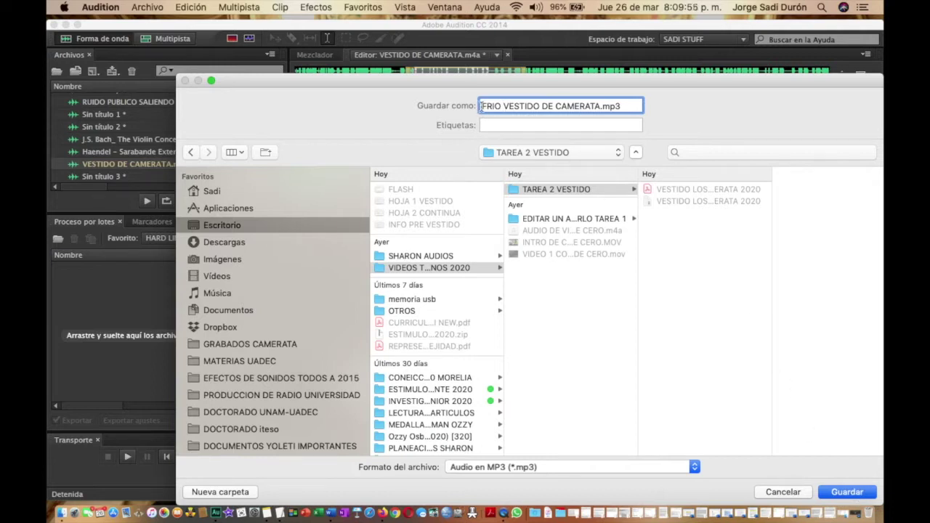
{"action": "left_click", "coordinate": [482, 106]}
{"action": "type", "text": "26 "}
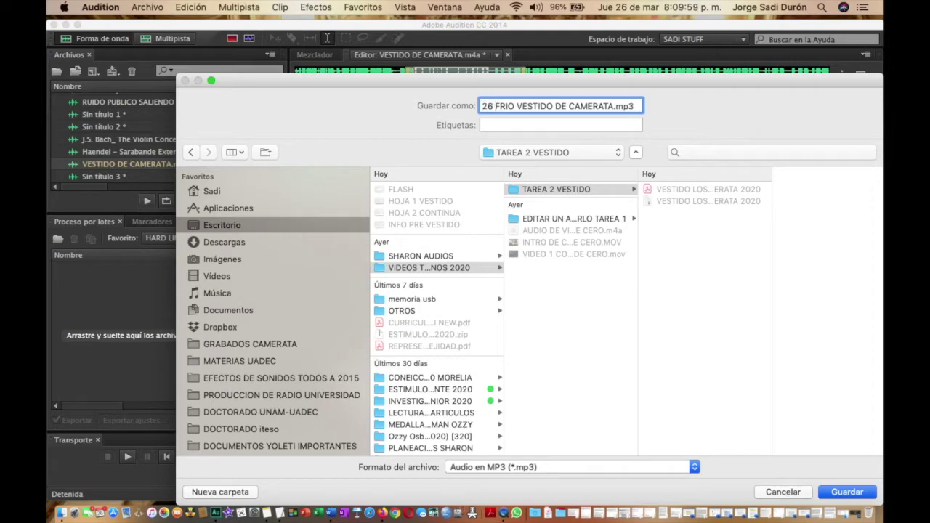
{"action": "type", "text": "03 2020"}
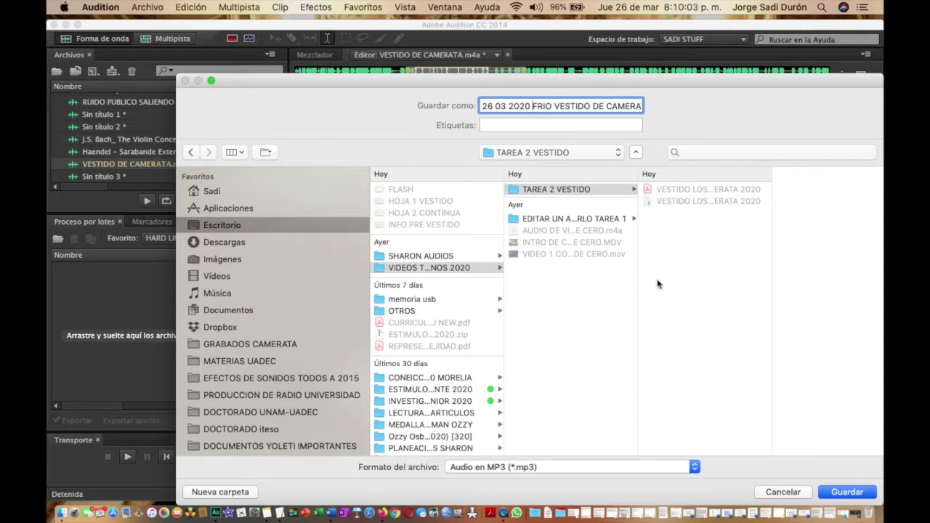
{"action": "left_click", "coordinate": [835, 493]}
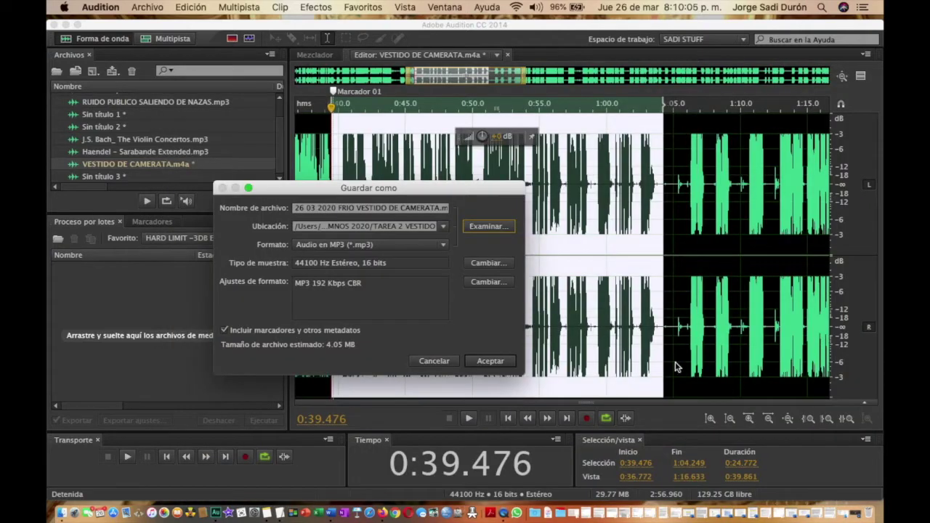
- Set the MP3 bit rate to 128 Kbps (44100 Hz) and save the file, accepting the lossy compression
{"action": "left_click", "coordinate": [469, 284]}
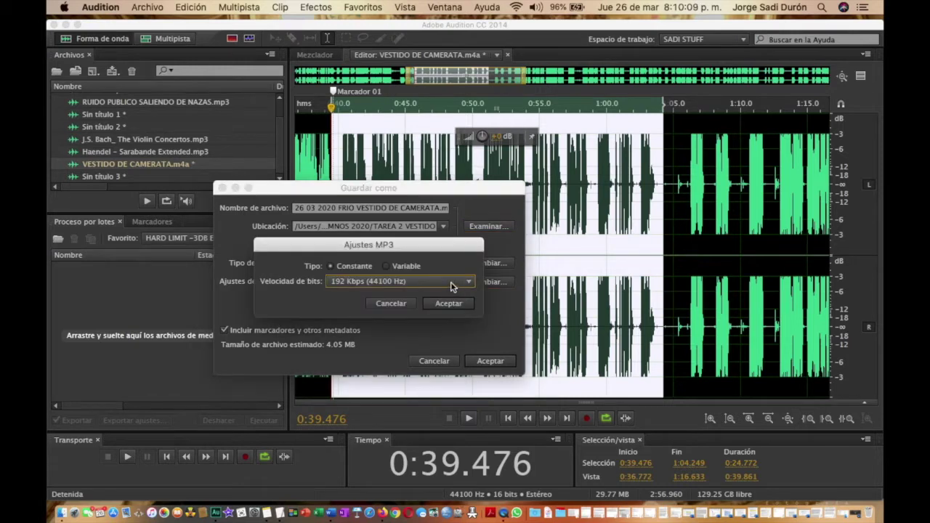
{"action": "left_click", "coordinate": [456, 286]}
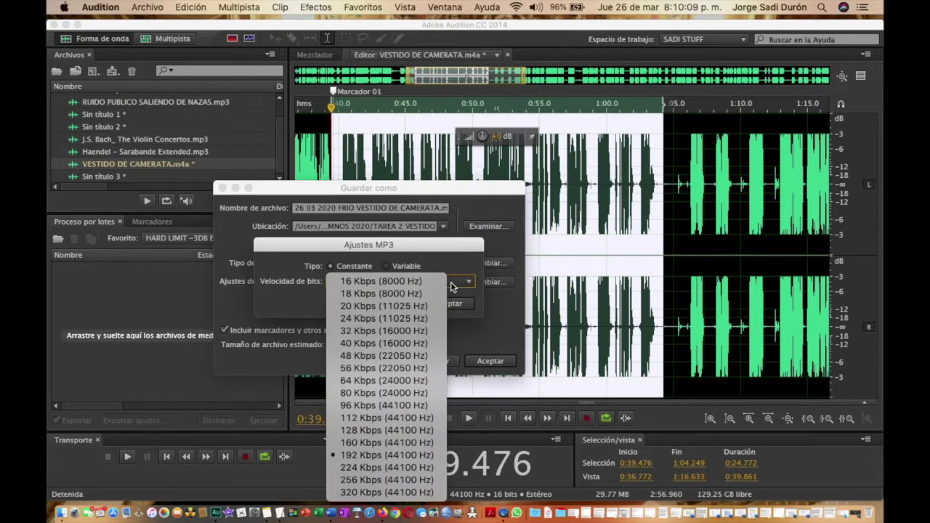
{"action": "left_click", "coordinate": [407, 430]}
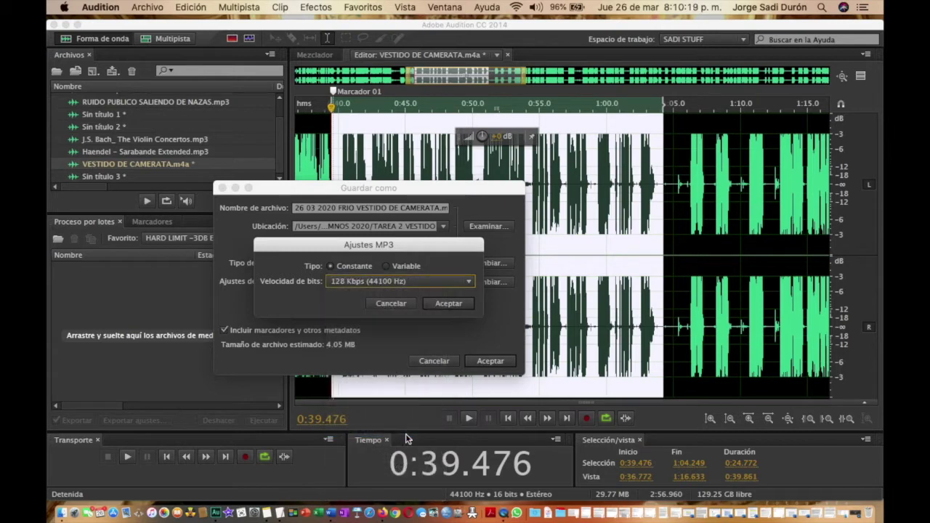
{"action": "left_click", "coordinate": [447, 305]}
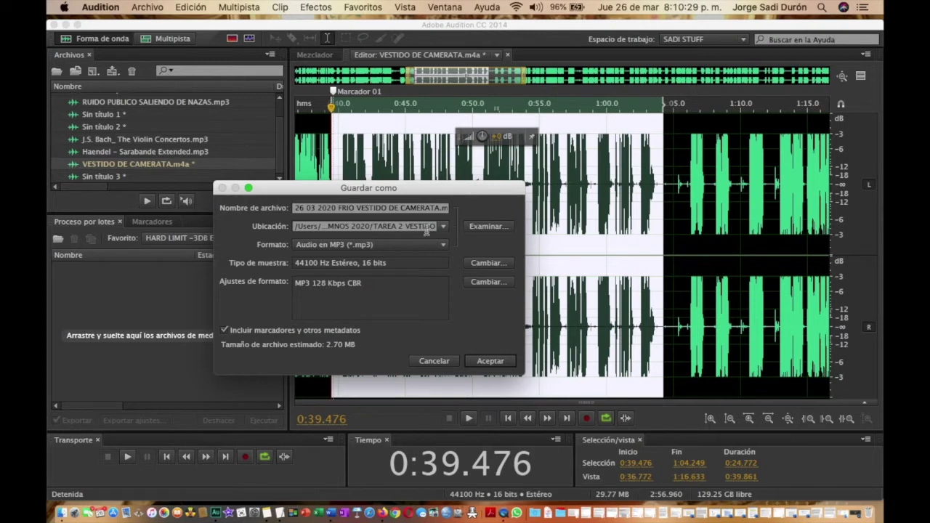
{"action": "left_click", "coordinate": [493, 365]}
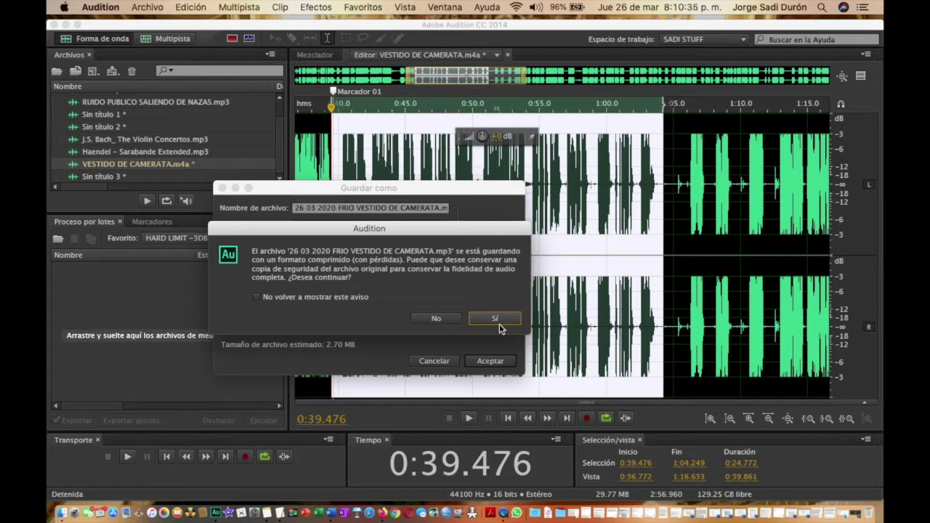
{"action": "left_click", "coordinate": [499, 327]}
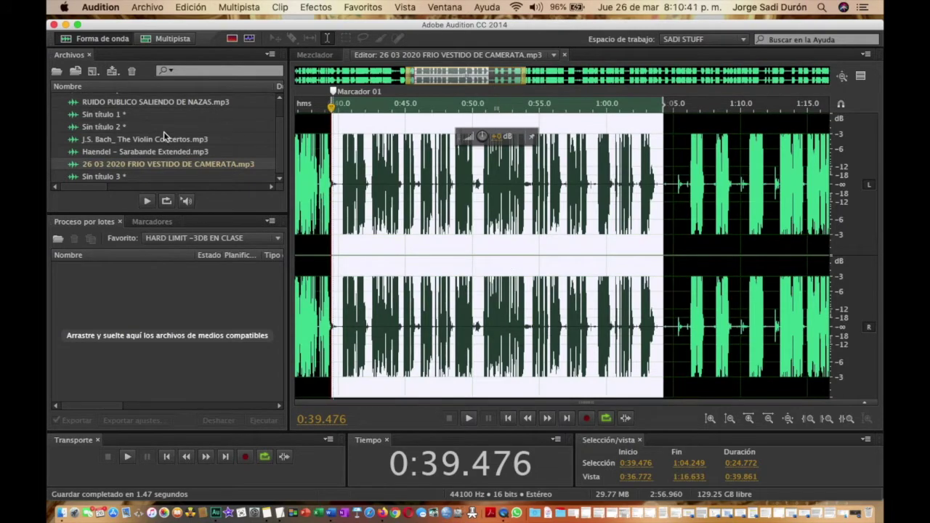
- Open the extracted passage Sin título 3, listen to its start and delete the first 0.84 s before the voice
{"action": "double_click", "coordinate": [102, 176]}
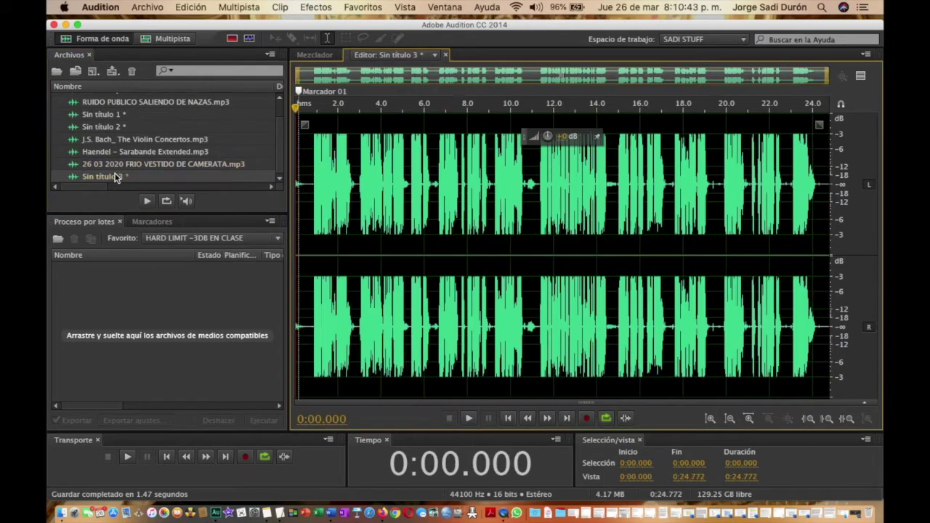
{"action": "key", "text": "space"}
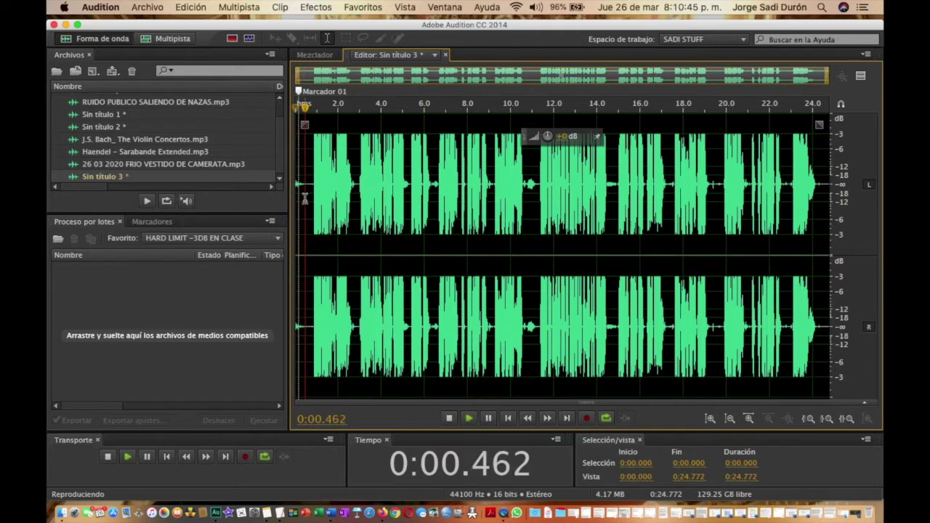
{"action": "key", "text": "space"}
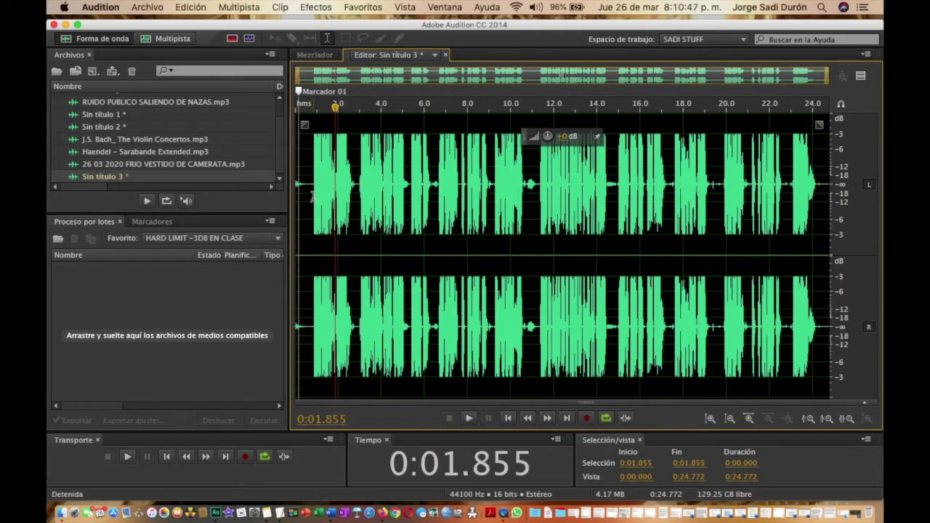
{"action": "left_click_drag", "start_coordinate": [312, 196], "coordinate": [232, 218]}
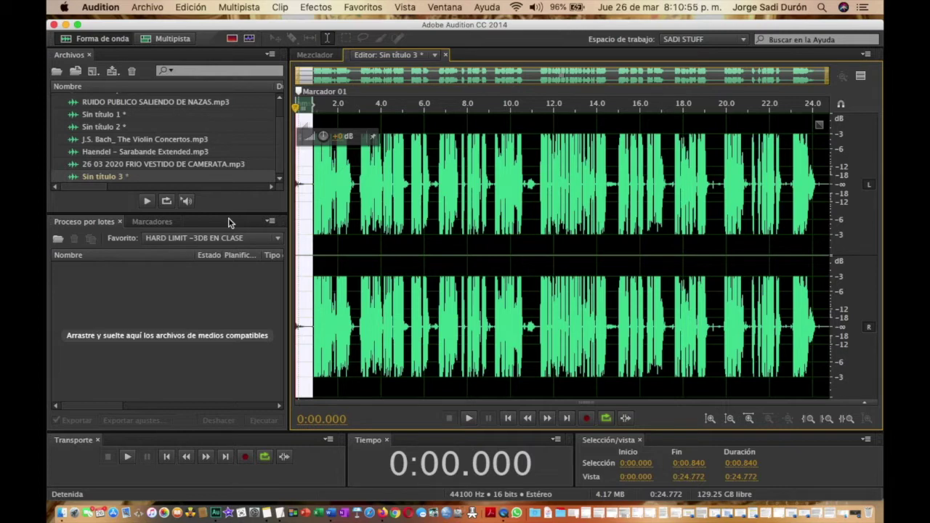
{"action": "key", "text": "Delete"}
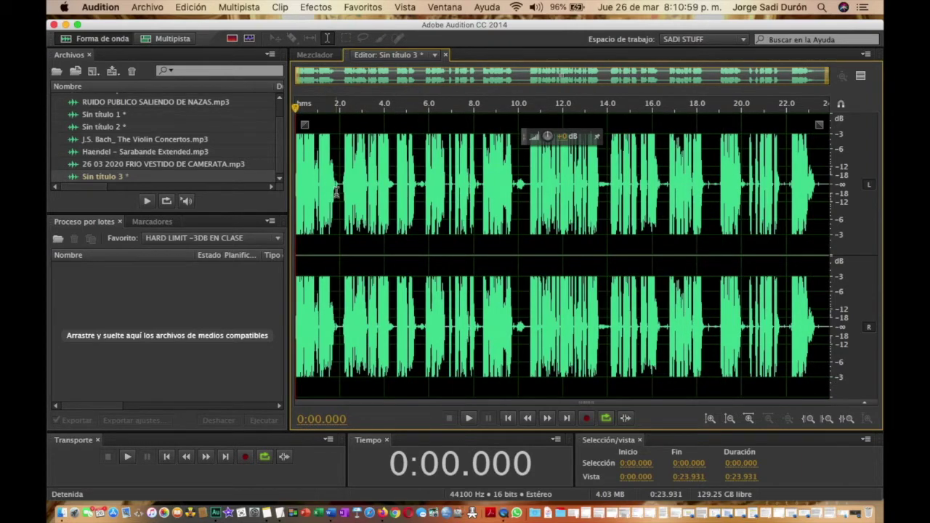
- Play the opening phrases from about 0:00.9, then select and listen to the pause from about 0:01.79 to 0:02.15
{"action": "scroll", "coordinate": [335, 194], "scroll_direction": "up", "scroll_amount": 5}
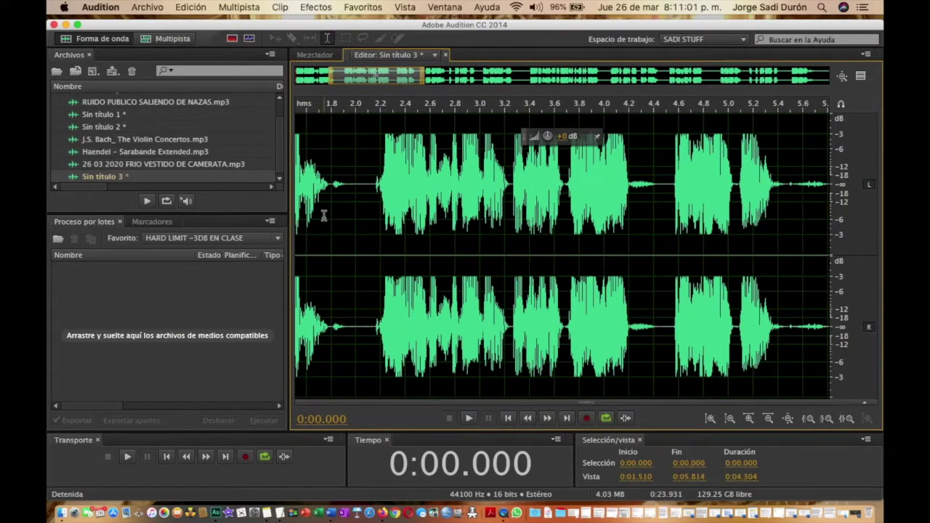
{"action": "scroll", "coordinate": [323, 215], "scroll_direction": "down", "scroll_amount": 3}
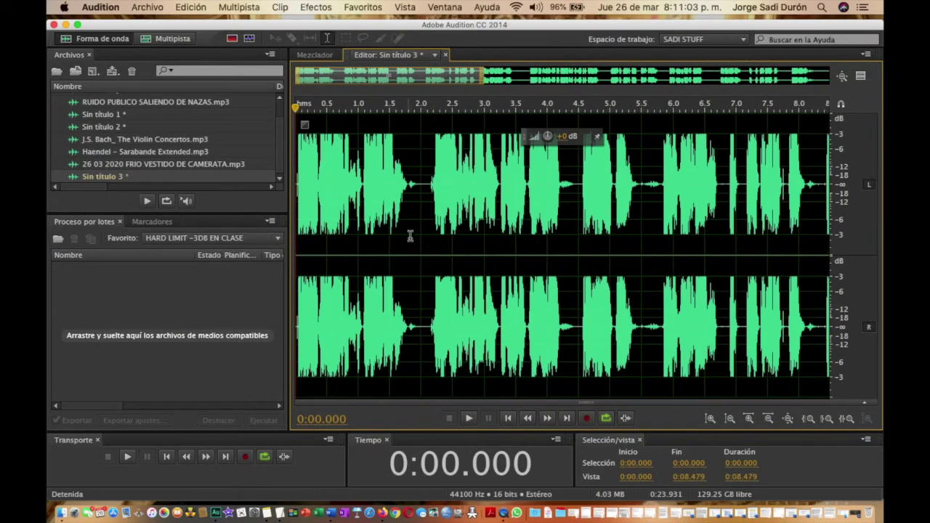
{"action": "left_click", "coordinate": [352, 231]}
{"action": "key", "text": "space"}
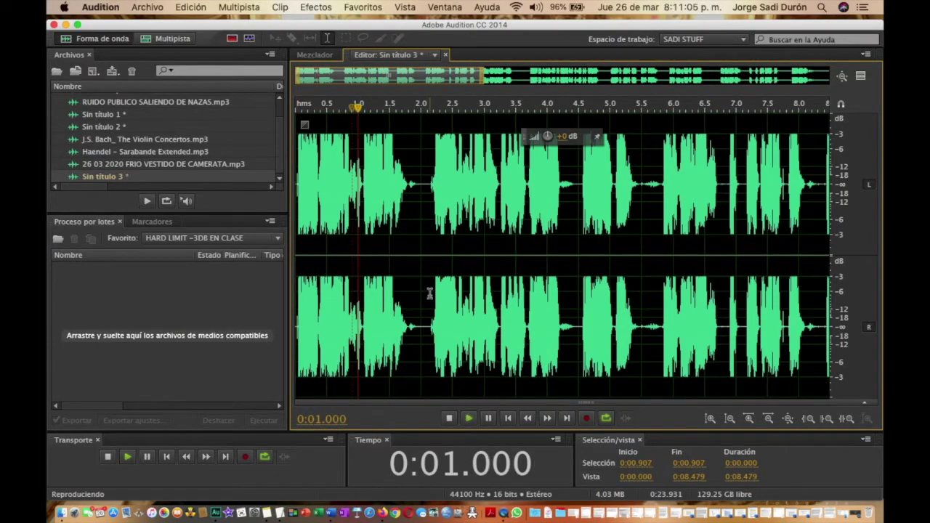
{"action": "key", "text": "space"}
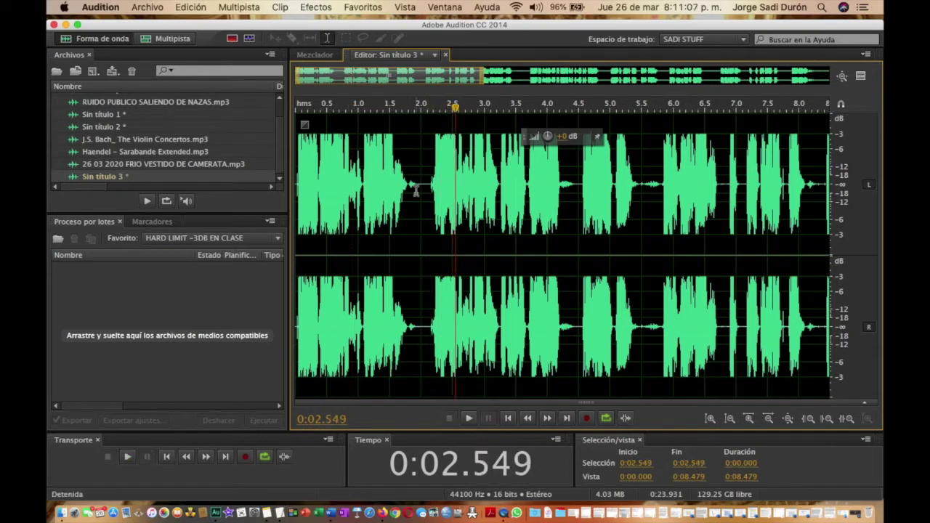
{"action": "left_click_drag", "start_coordinate": [408, 193], "coordinate": [428, 230]}
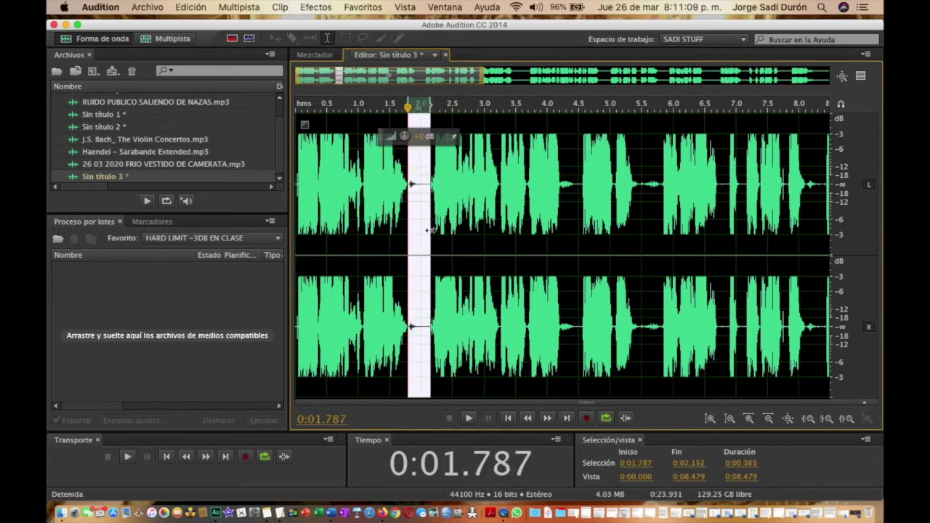
{"action": "key", "text": "space"}
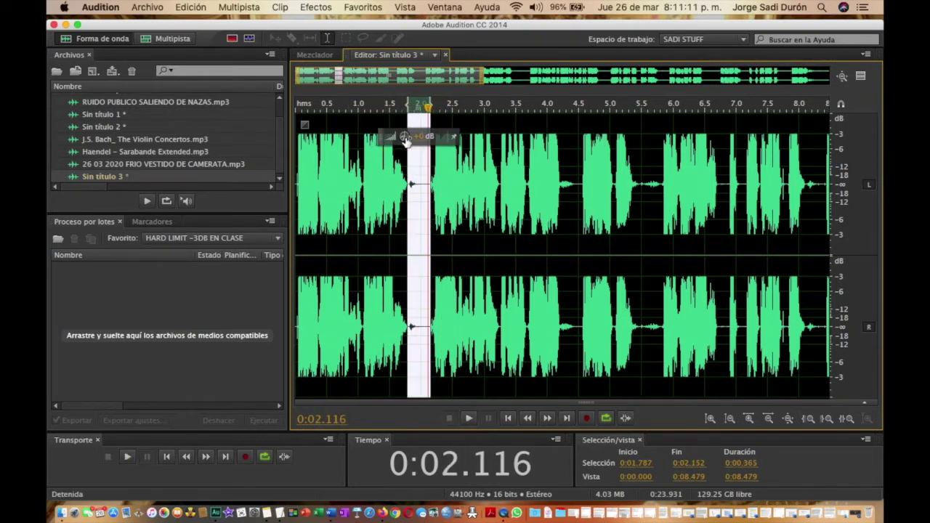
- Amplify the noise in the selected pause and play it back
{"action": "left_click_drag", "start_coordinate": [405, 137], "coordinate": [433, 133]}
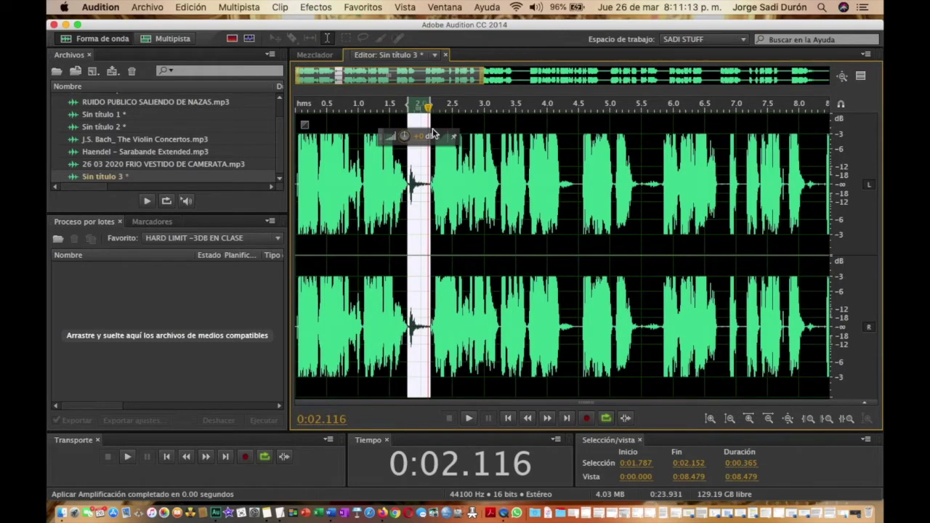
{"action": "key", "text": "space"}
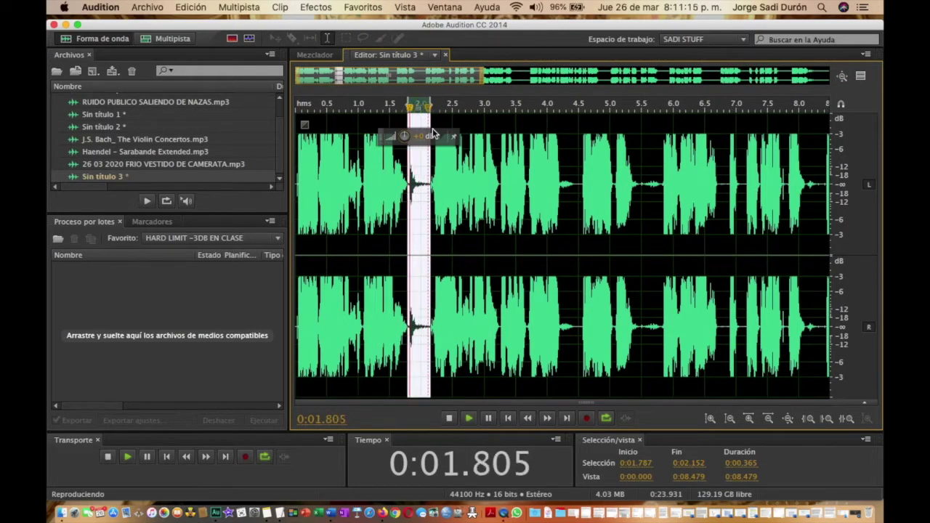
{"action": "key", "text": "space"}
- Replace the selected pause with silence and play back from about 0:01.2 to check the transition
{"action": "left_click", "coordinate": [316, 8]}
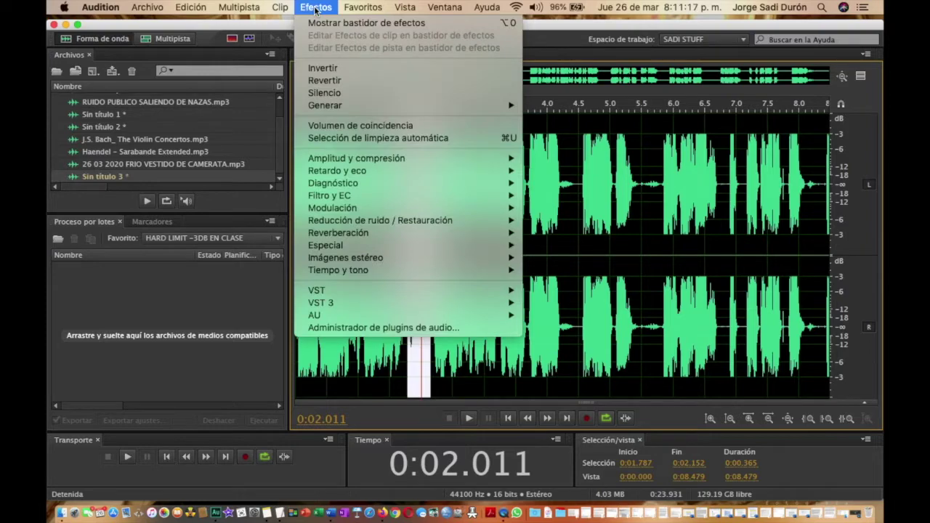
{"action": "left_click", "coordinate": [332, 92]}
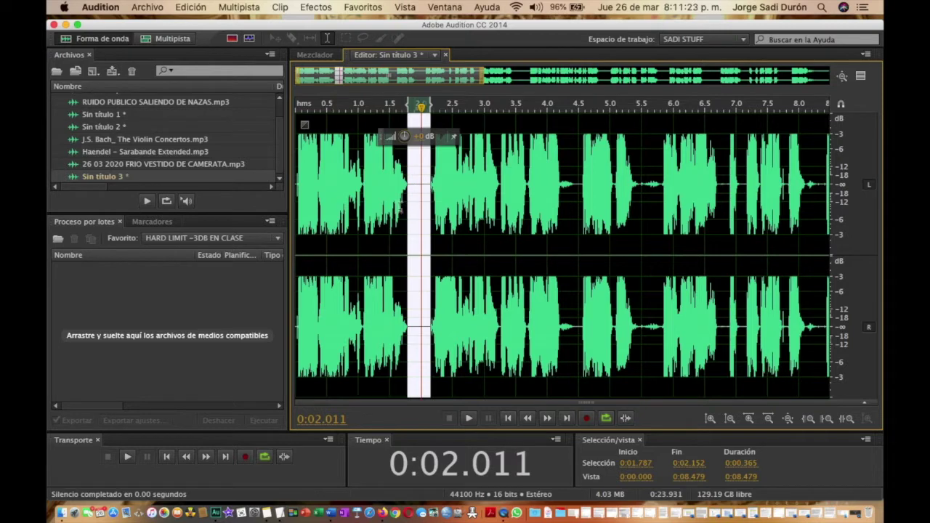
{"action": "left_click", "coordinate": [368, 205]}
{"action": "key", "text": "space"}
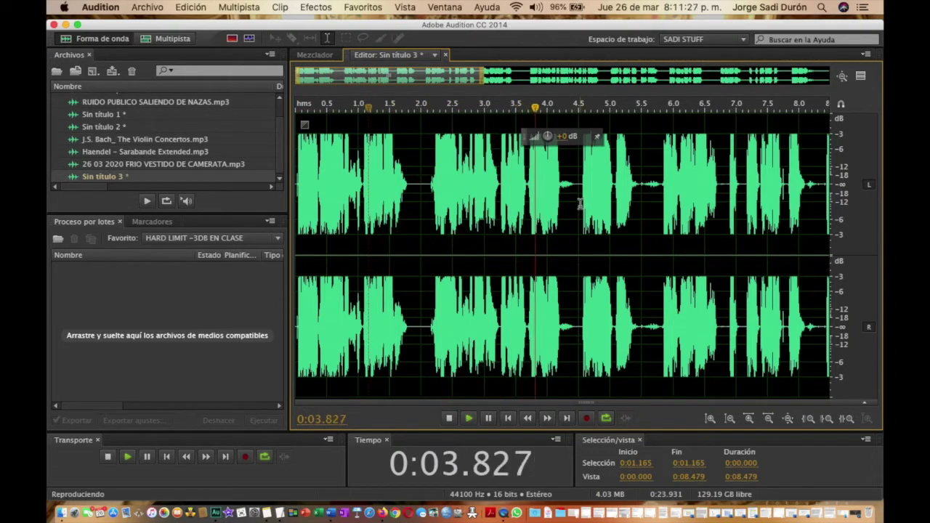
- Replace the noise between about 0:04.21 and 0:04.54 with silence and play back from about 0:03.93 to check it
{"action": "left_click_drag", "start_coordinate": [581, 202], "coordinate": [560, 204]}
{"action": "key", "text": "space"}
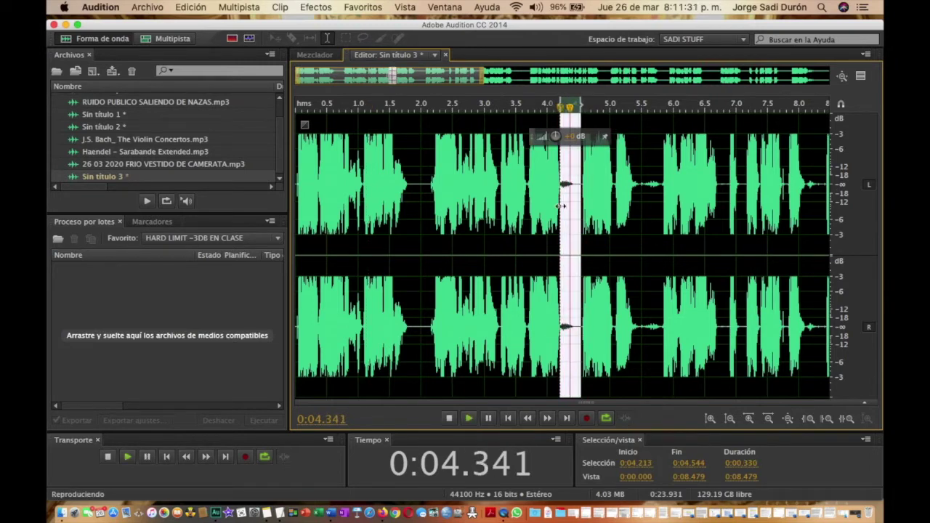
{"action": "key", "text": "space"}
{"action": "left_click", "coordinate": [316, 8]}
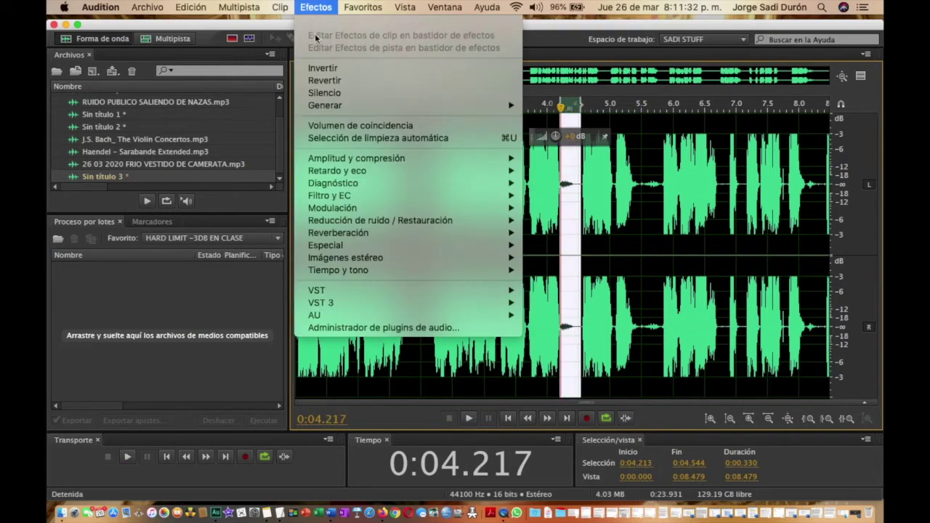
{"action": "left_click", "coordinate": [325, 93]}
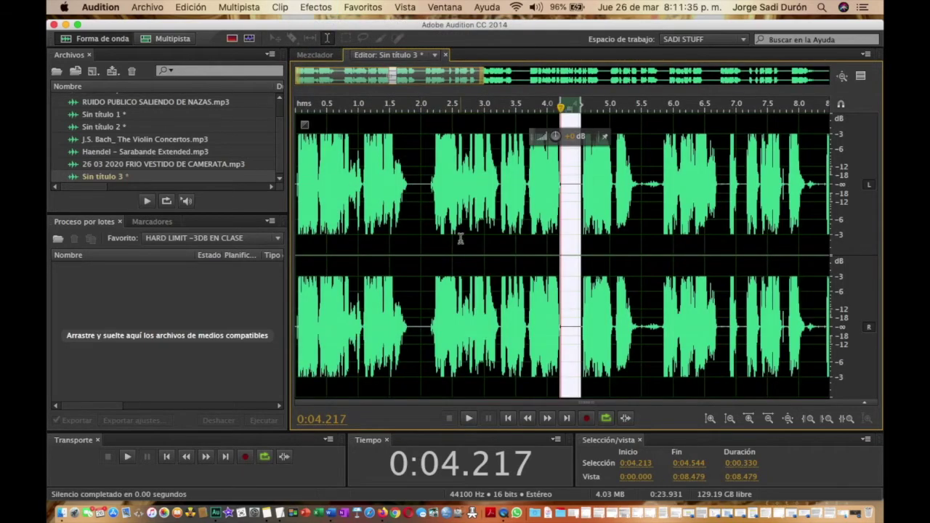
{"action": "scroll", "coordinate": [460, 238], "scroll_direction": "right", "scroll_amount": 5}
{"action": "left_click", "coordinate": [399, 242]}
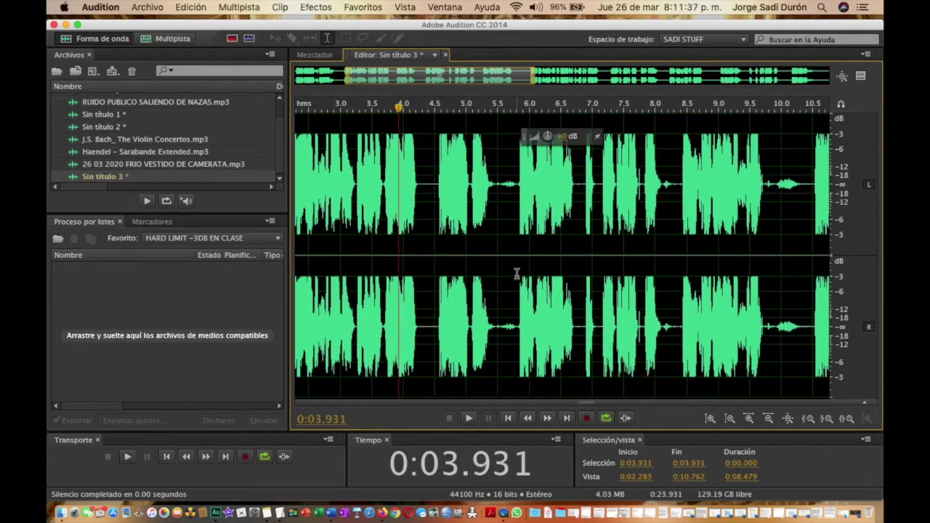
{"action": "key", "text": "space"}
{"action": "key", "text": "space"}
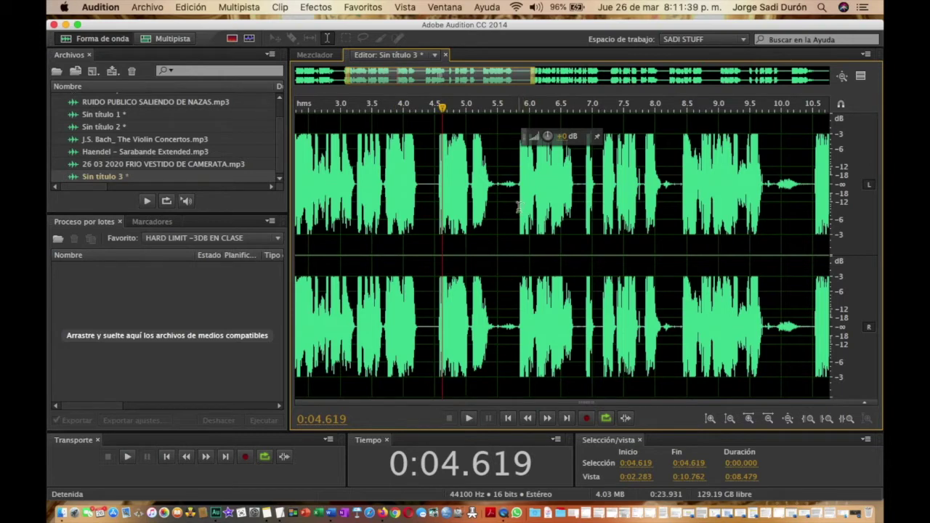
- Silence the pause from about 0:05.39 to 0:05.83 and play back the passage from about 0:04.44
{"action": "left_click_drag", "start_coordinate": [518, 207], "coordinate": [491, 210]}
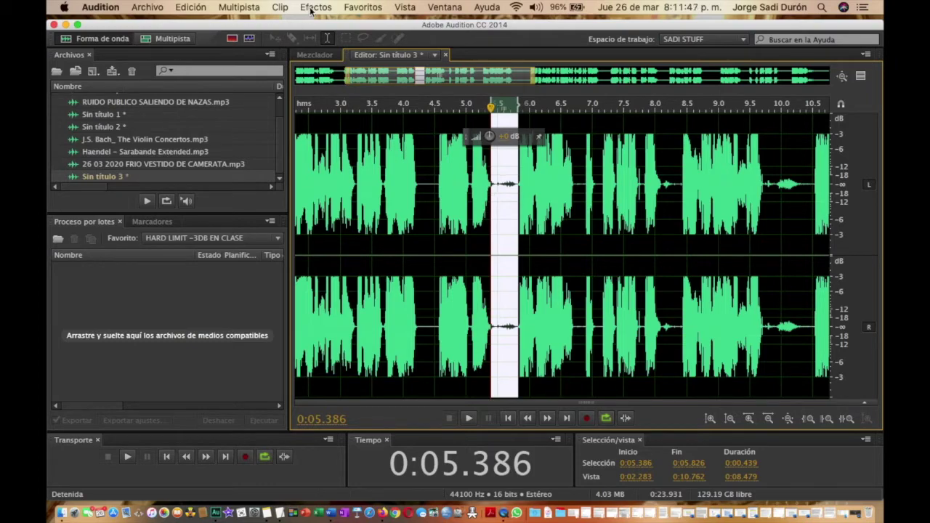
{"action": "left_click", "coordinate": [310, 8]}
{"action": "left_click", "coordinate": [327, 92]}
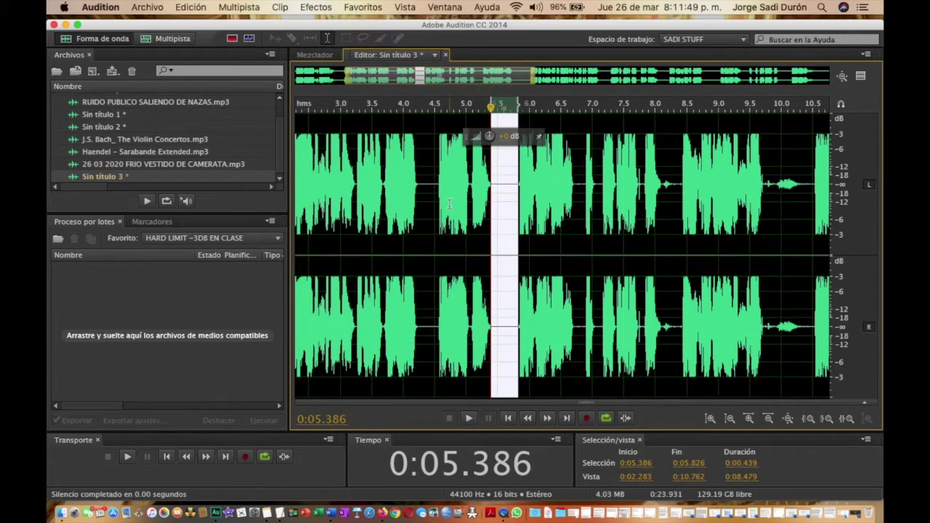
{"action": "left_click", "coordinate": [431, 215]}
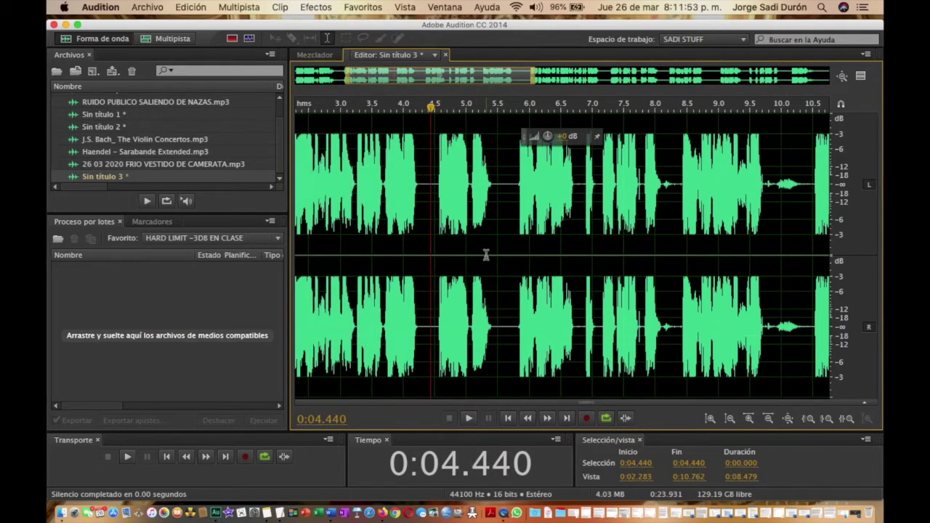
{"action": "key", "text": "space"}
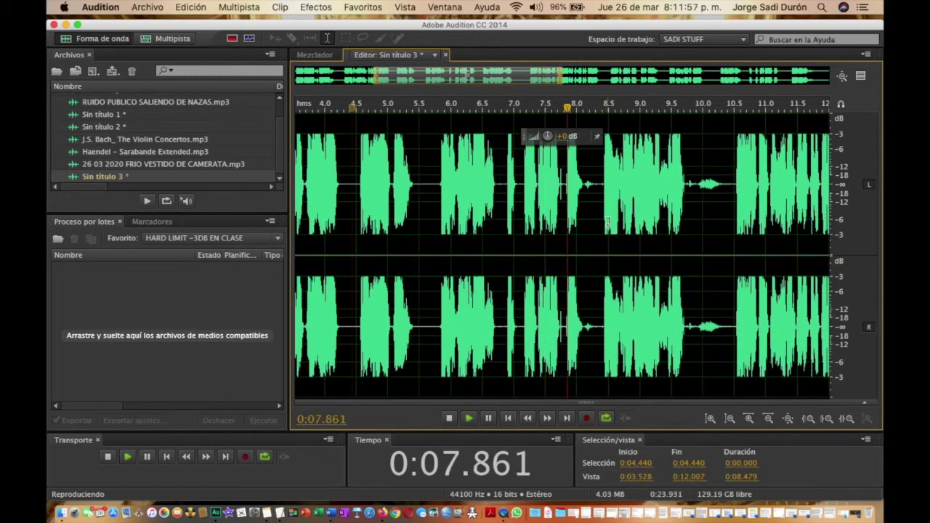
{"action": "key", "text": "space"}
- Replace the short click between about 0:07.74 and 0:07.76 with silence
{"action": "scroll", "coordinate": [564, 201], "scroll_direction": "up", "scroll_amount": 5}
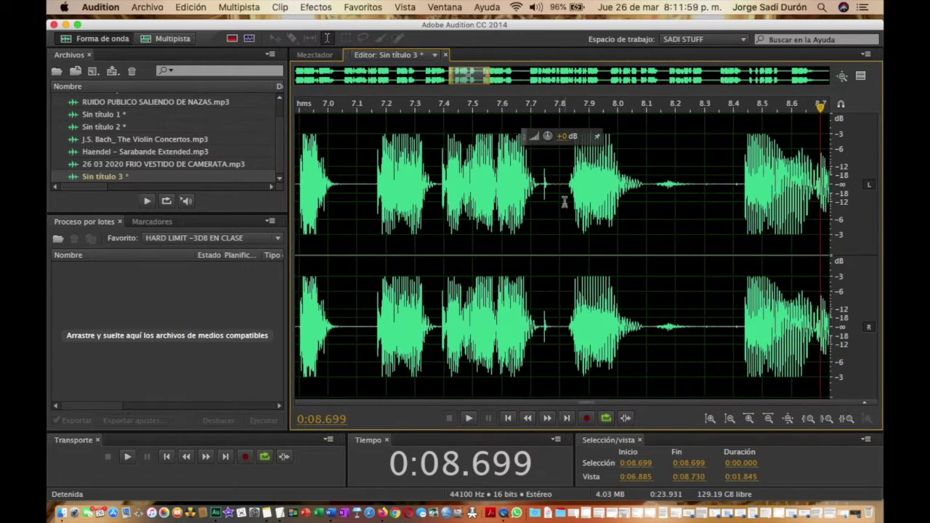
{"action": "left_click_drag", "start_coordinate": [541, 207], "coordinate": [550, 207]}
{"action": "left_click", "coordinate": [317, 8]}
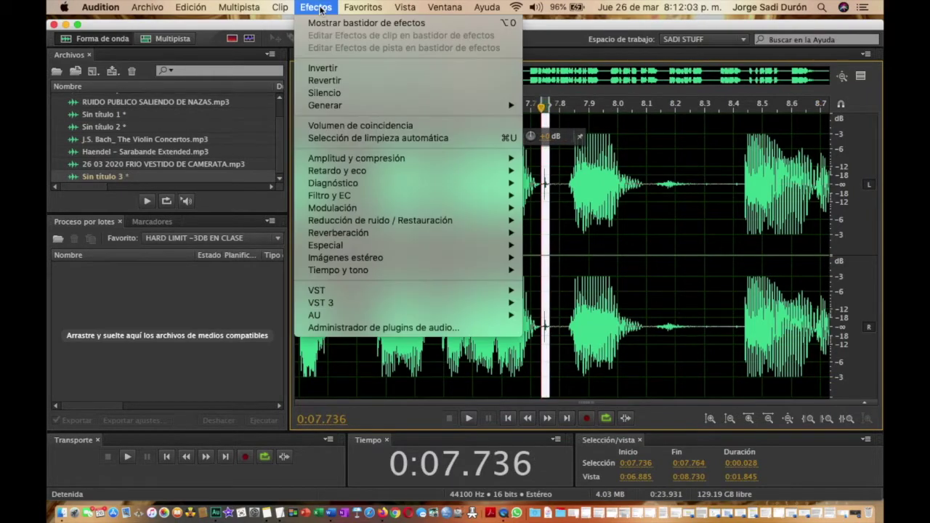
{"action": "left_click", "coordinate": [324, 92]}
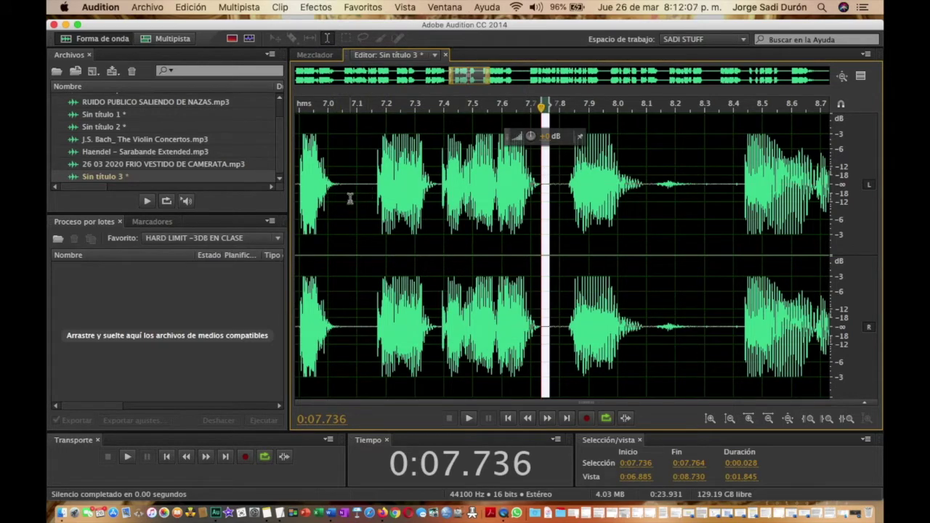
- Select the noisy pause from about 0:08.11 to 0:08.43 and replace it with silence
{"action": "left_click_drag", "start_coordinate": [648, 194], "coordinate": [740, 227]}
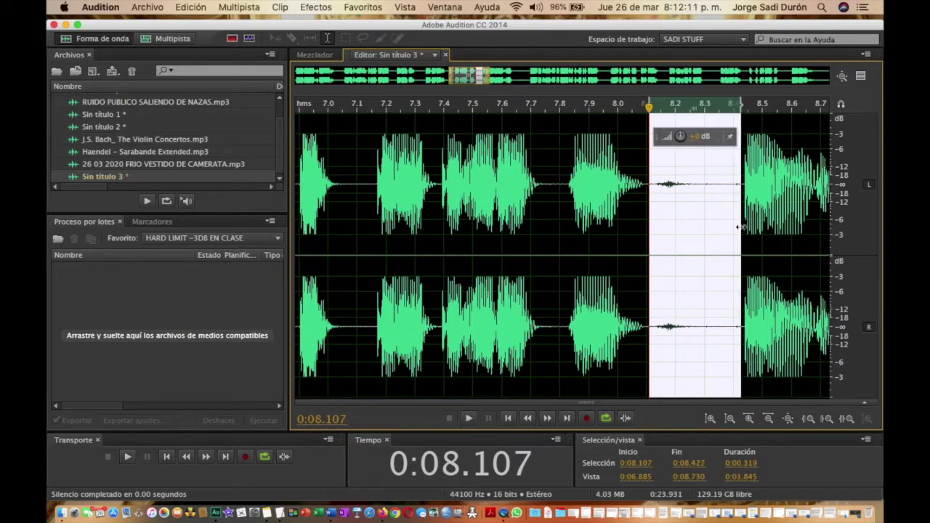
{"action": "left_click", "coordinate": [323, 11]}
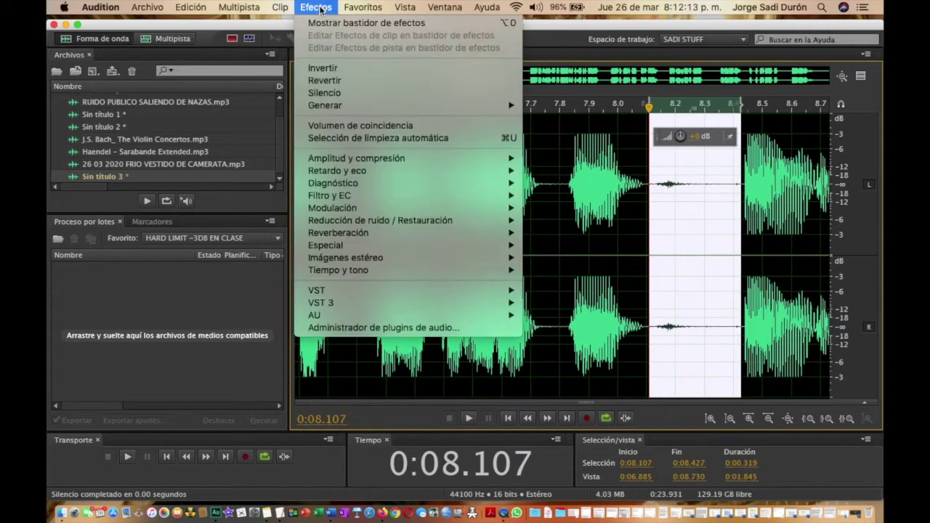
{"action": "left_click", "coordinate": [324, 92]}
{"action": "scroll", "coordinate": [600, 248], "scroll_direction": "down", "scroll_amount": 5}
{"action": "scroll", "coordinate": [600, 247], "scroll_direction": "up", "scroll_amount": 5}
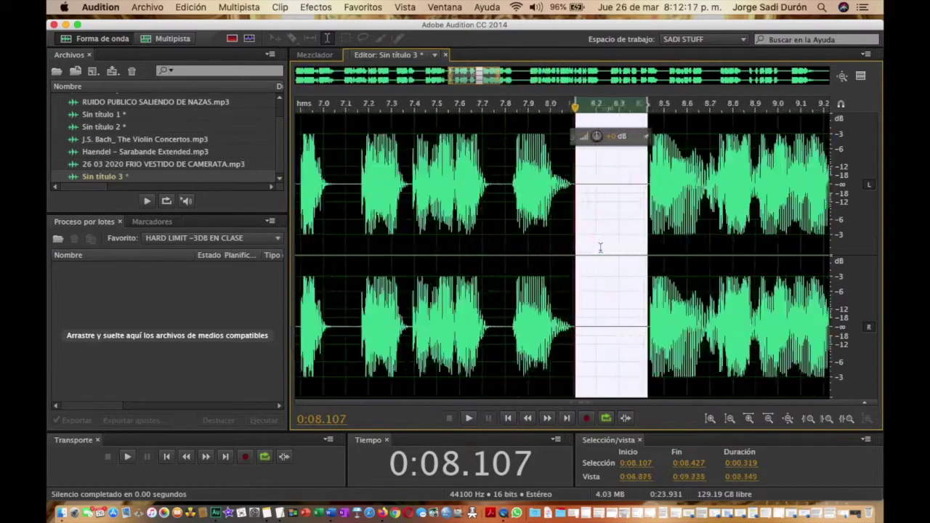
{"action": "scroll", "coordinate": [600, 248], "scroll_direction": "up", "scroll_amount": 3}
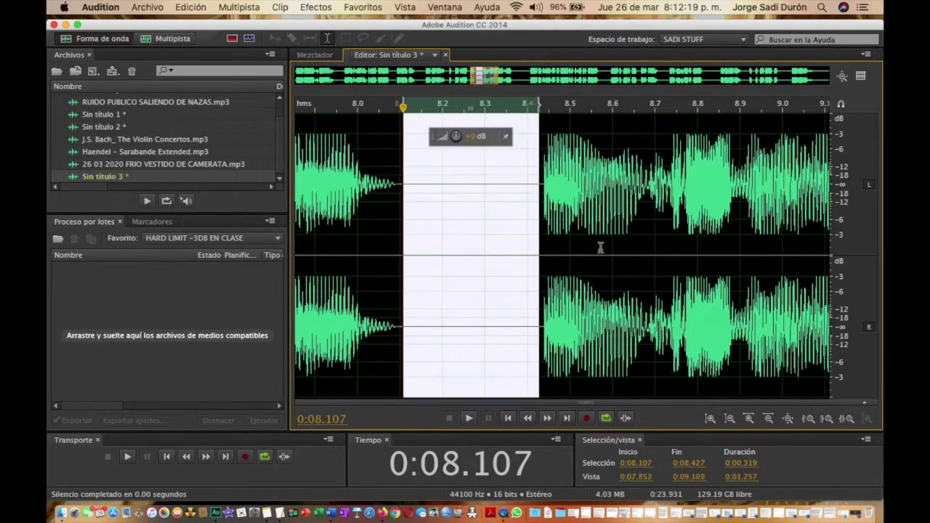
- Silence the pause from about 0:09.73 to 0:10.52, then play it back and inspect the end of the preceding phrase
{"action": "scroll", "coordinate": [599, 248], "scroll_direction": "down", "scroll_amount": 3}
{"action": "scroll", "coordinate": [600, 247], "scroll_direction": "right", "scroll_amount": 5}
{"action": "scroll", "coordinate": [600, 247], "scroll_direction": "up", "scroll_amount": 3}
{"action": "scroll", "coordinate": [600, 248], "scroll_direction": "down", "scroll_amount": 5}
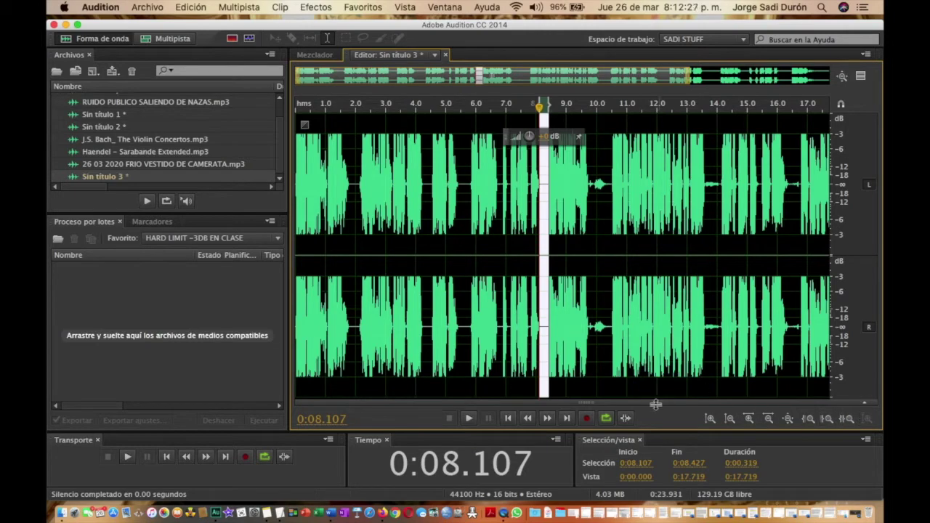
{"action": "scroll", "coordinate": [589, 262], "scroll_direction": "up", "scroll_amount": 4}
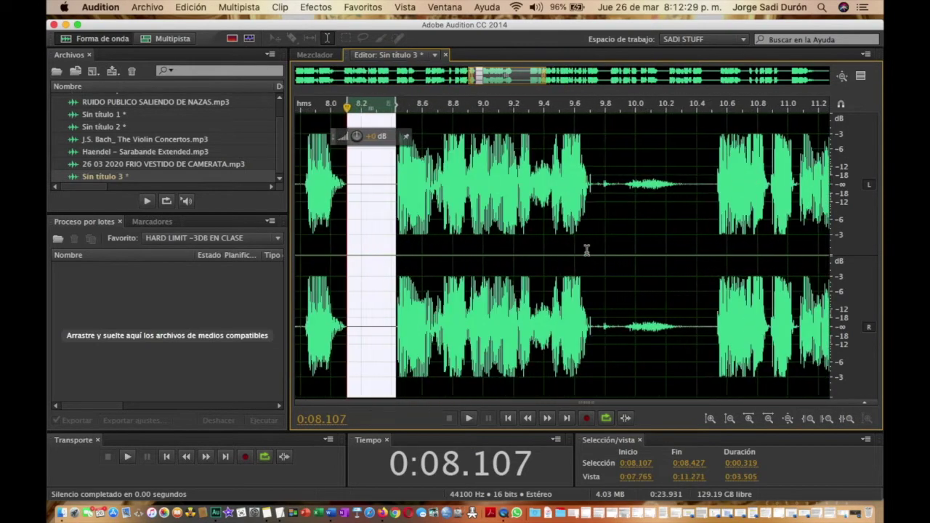
{"action": "left_click_drag", "start_coordinate": [594, 210], "coordinate": [712, 225]}
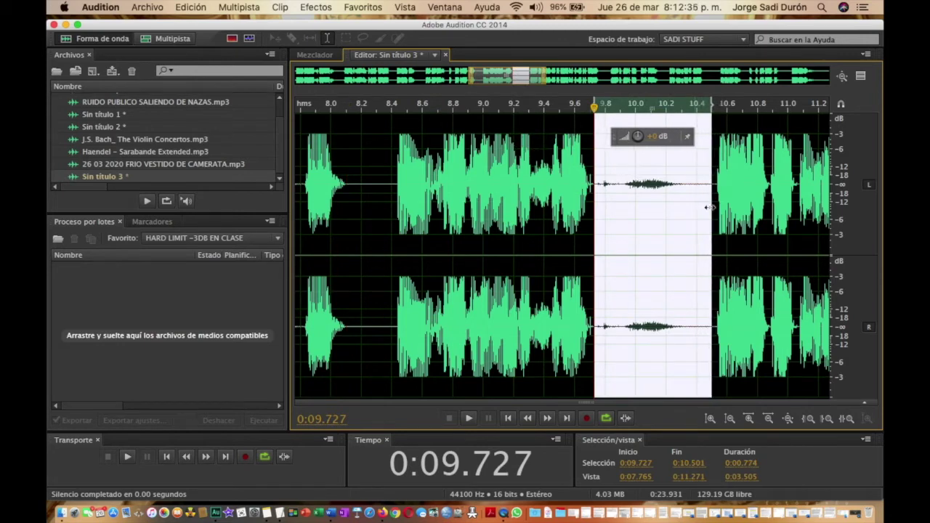
{"action": "left_click_drag", "start_coordinate": [708, 207], "coordinate": [712, 208]}
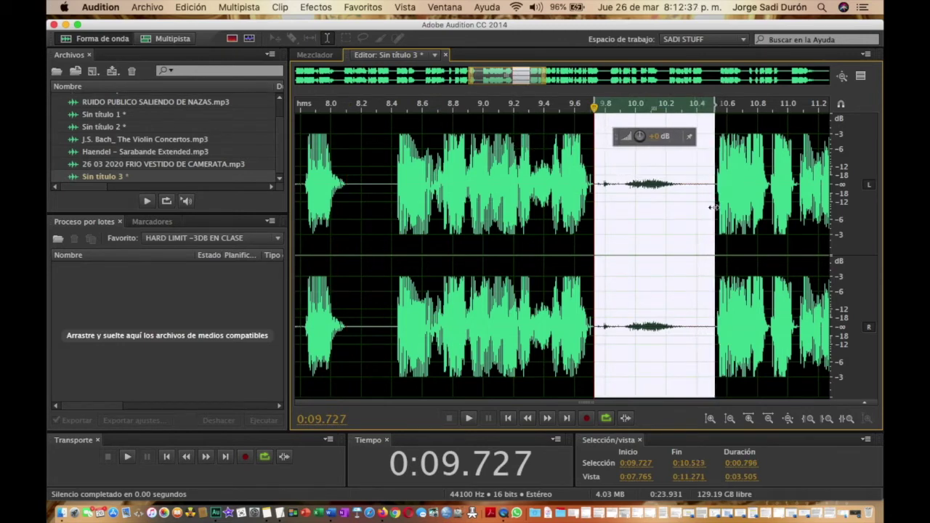
{"action": "left_click", "coordinate": [316, 8]}
{"action": "left_click", "coordinate": [334, 92]}
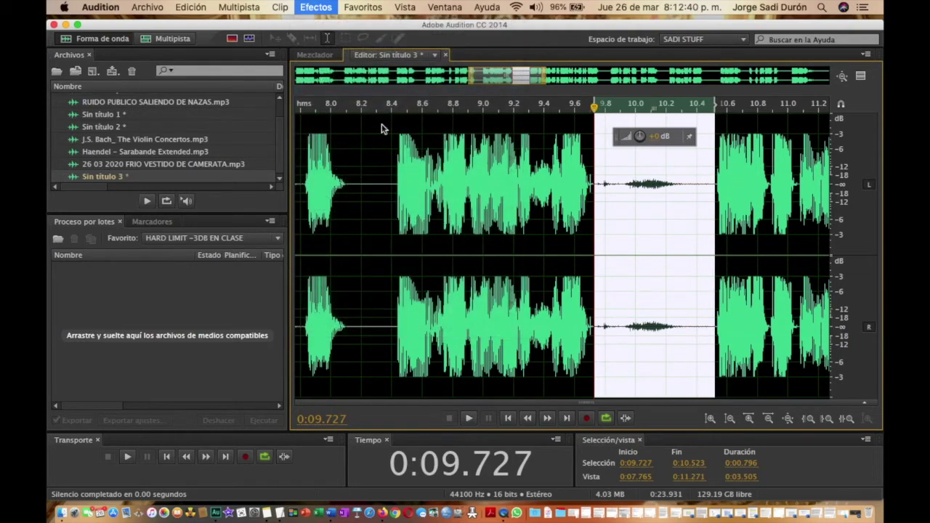
{"action": "left_click", "coordinate": [469, 238]}
{"action": "key", "text": "space"}
{"action": "key", "text": "space"}
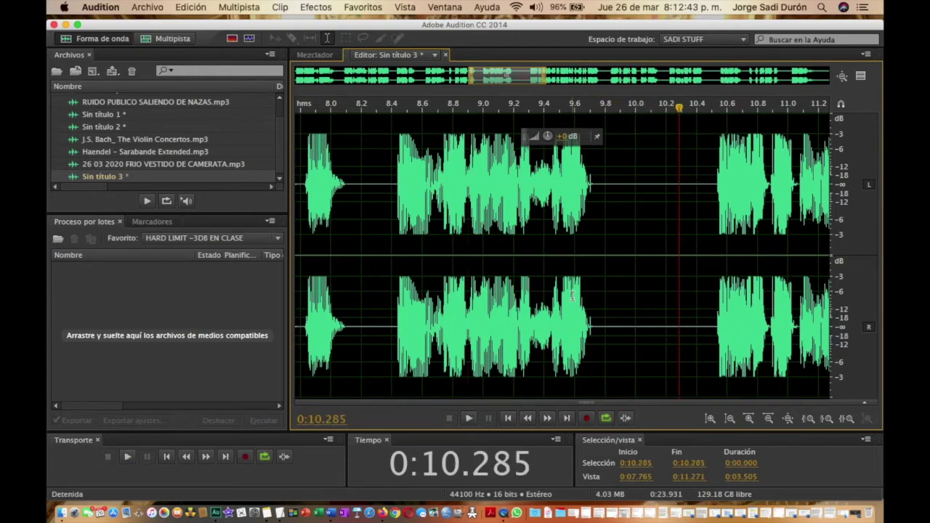
{"action": "scroll", "coordinate": [572, 294], "scroll_direction": "up", "scroll_amount": 4}
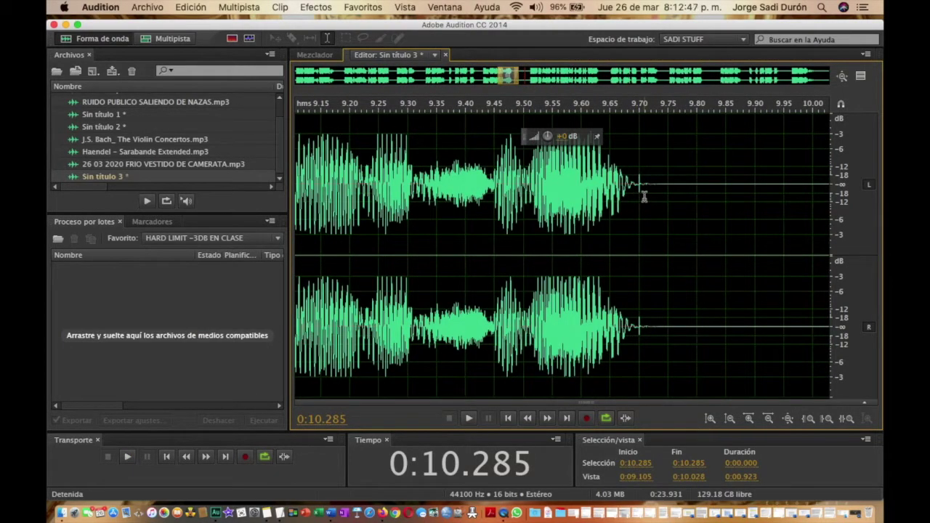
- Play on from about 0:10.29 and replace the noise between about 0:13.61 and 0:14.11 with silence
{"action": "scroll", "coordinate": [639, 226], "scroll_direction": "down", "scroll_amount": 5}
{"action": "scroll", "coordinate": [724, 231], "scroll_direction": "down", "scroll_amount": 2}
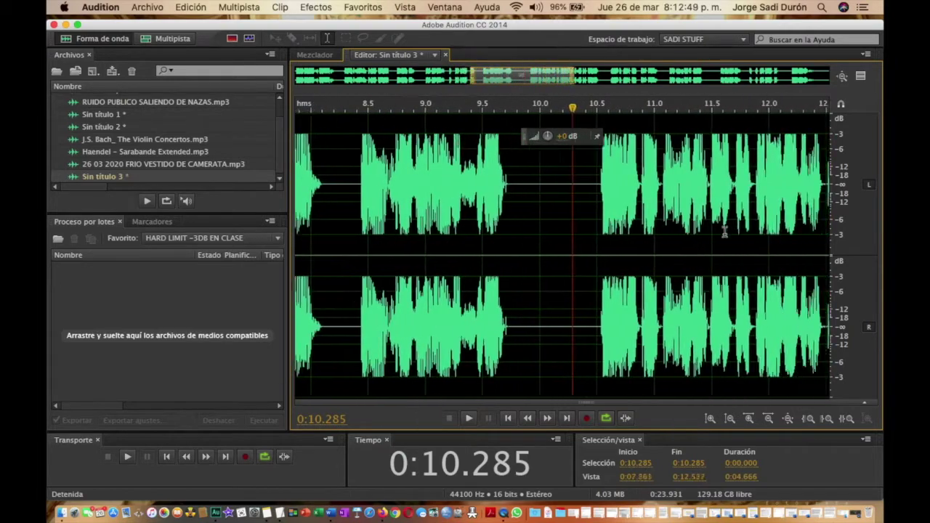
{"action": "key", "text": "space"}
{"action": "scroll", "coordinate": [691, 247], "scroll_direction": "down", "scroll_amount": 3}
{"action": "scroll", "coordinate": [625, 197], "scroll_direction": "up", "scroll_amount": 5}
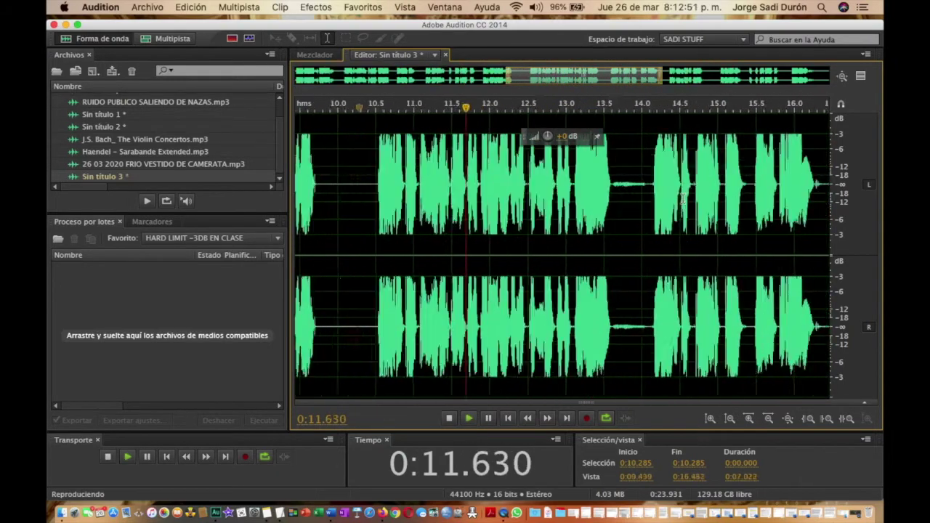
{"action": "left_click_drag", "start_coordinate": [625, 197], "coordinate": [557, 198]}
{"action": "key", "text": "space"}
{"action": "left_click", "coordinate": [299, 6]}
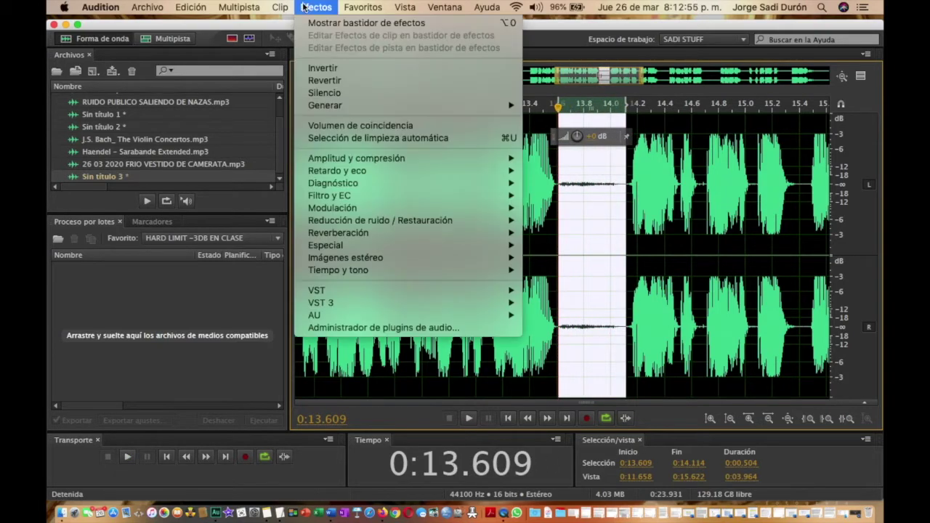
{"action": "left_click", "coordinate": [336, 92]}
- Select the pause from about 0:16.28 to 0:16.75, listen to it briefly and replace it with silence
{"action": "scroll", "coordinate": [535, 227], "scroll_direction": "right", "scroll_amount": 5}
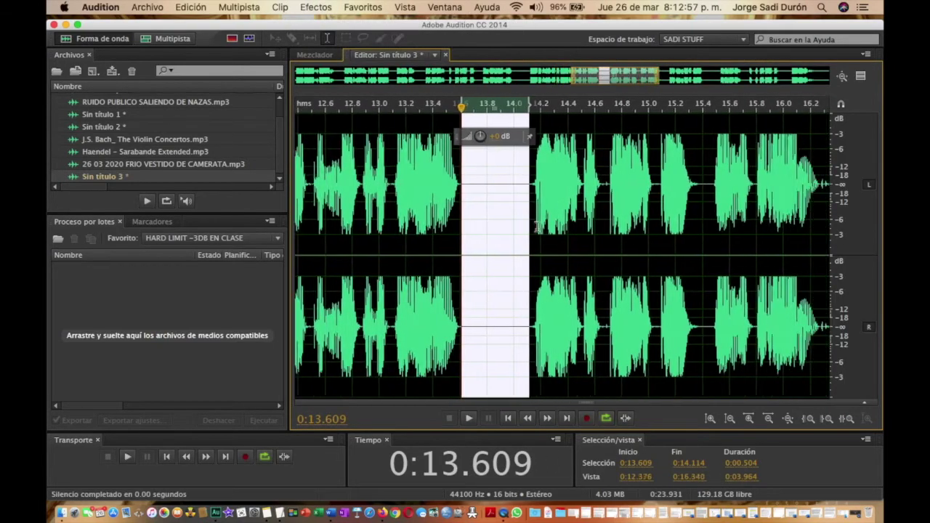
{"action": "left_click_drag", "start_coordinate": [585, 199], "coordinate": [648, 234]}
{"action": "key", "text": "space"}
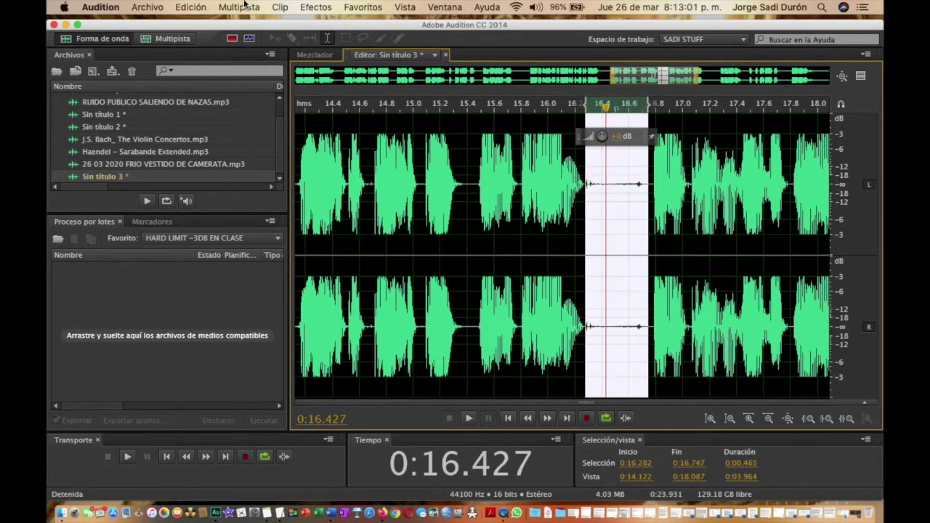
{"action": "left_click", "coordinate": [302, 7]}
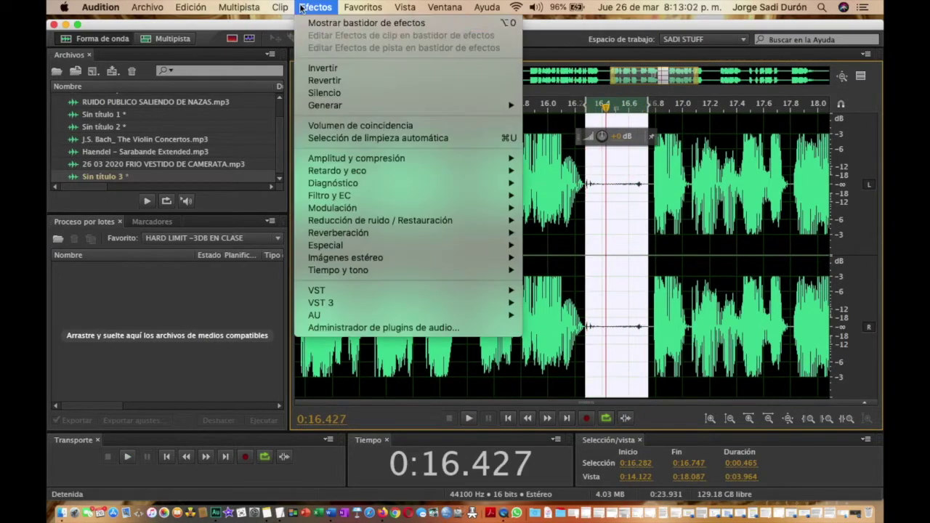
{"action": "left_click", "coordinate": [327, 97]}
- Replace the pause from about 0:18.36 to 0:19.04 with silence
{"action": "scroll", "coordinate": [512, 208], "scroll_direction": "right", "scroll_amount": 5}
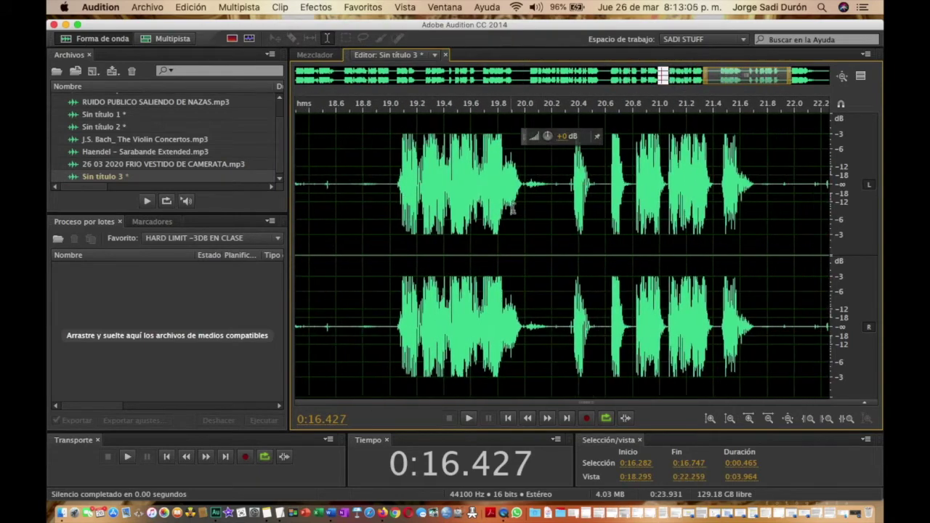
{"action": "scroll", "coordinate": [512, 209], "scroll_direction": "left", "scroll_amount": 2}
{"action": "left_click_drag", "start_coordinate": [353, 190], "coordinate": [445, 227]}
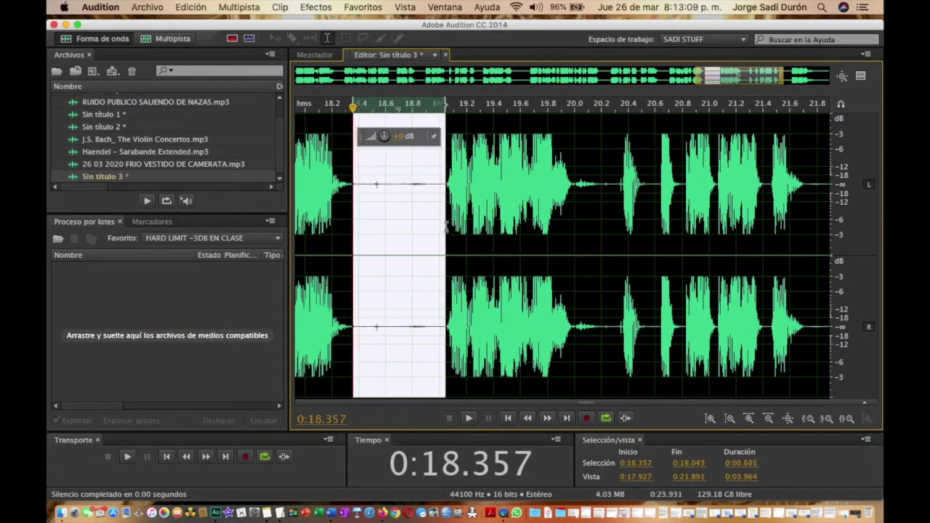
{"action": "left_click", "coordinate": [325, 8]}
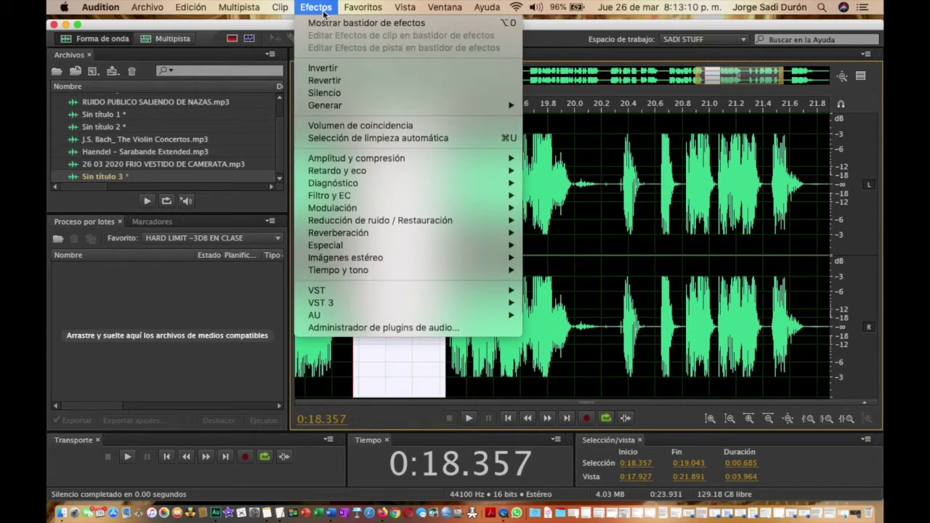
{"action": "left_click", "coordinate": [327, 90]}
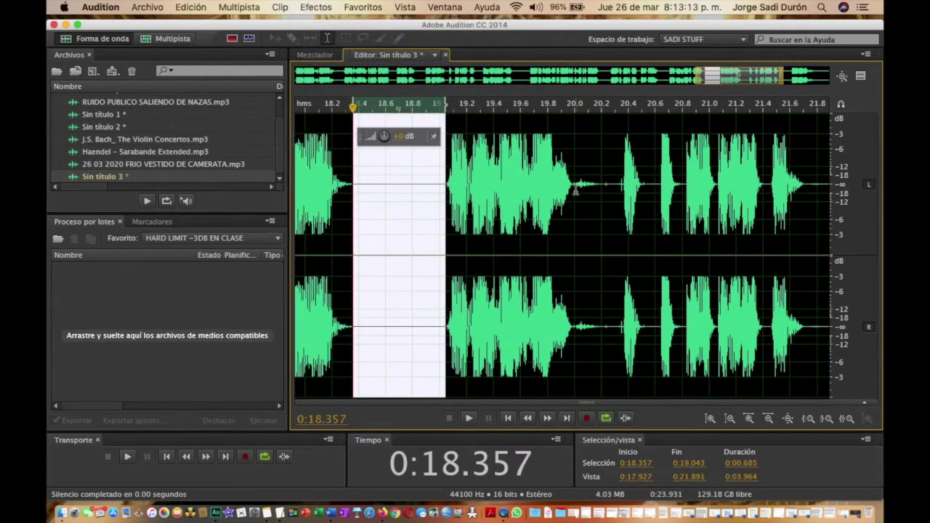
- Silence the noisy gap between about 0:19.99 and 0:20.31
{"action": "left_click_drag", "start_coordinate": [573, 189], "coordinate": [615, 237]}
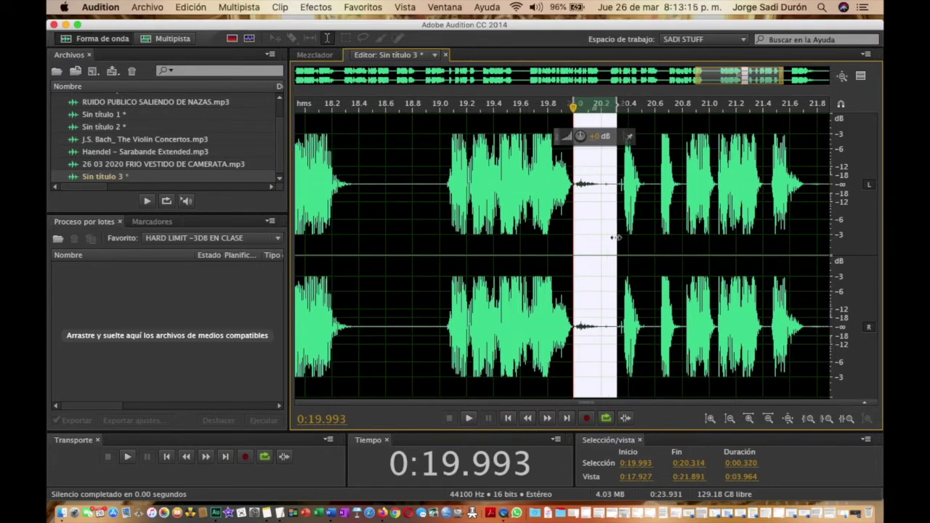
{"action": "left_click", "coordinate": [323, 8]}
{"action": "left_click", "coordinate": [329, 92]}
- Replace the noisy pause between about 0:21.71 and 0:22.26 with silence
{"action": "scroll", "coordinate": [558, 236], "scroll_direction": "right", "scroll_amount": 5}
{"action": "left_click_drag", "start_coordinate": [538, 196], "coordinate": [611, 231]}
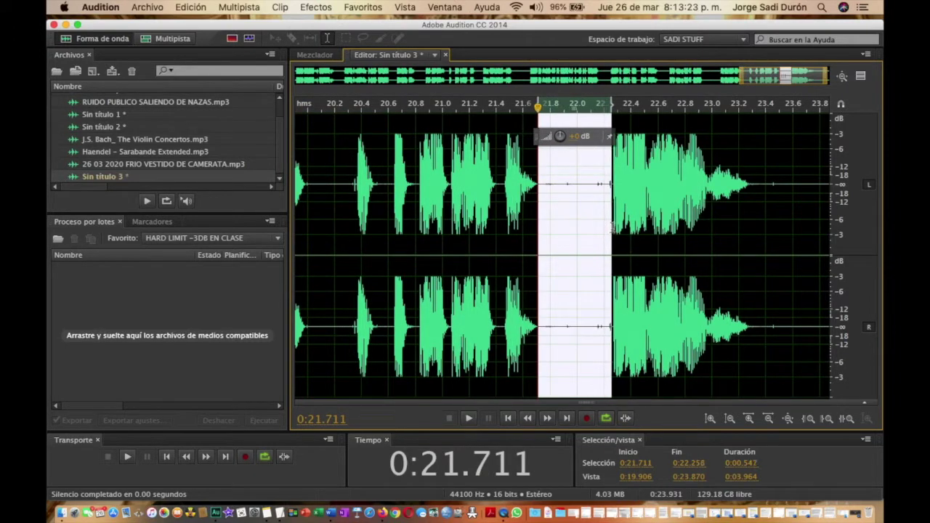
{"action": "left_click", "coordinate": [320, 8]}
{"action": "left_click", "coordinate": [328, 93]}
- Delete the leftover tail after the last word, from about 0:23.28 to the end of the clip
{"action": "scroll", "coordinate": [583, 229], "scroll_direction": "right", "scroll_amount": 1}
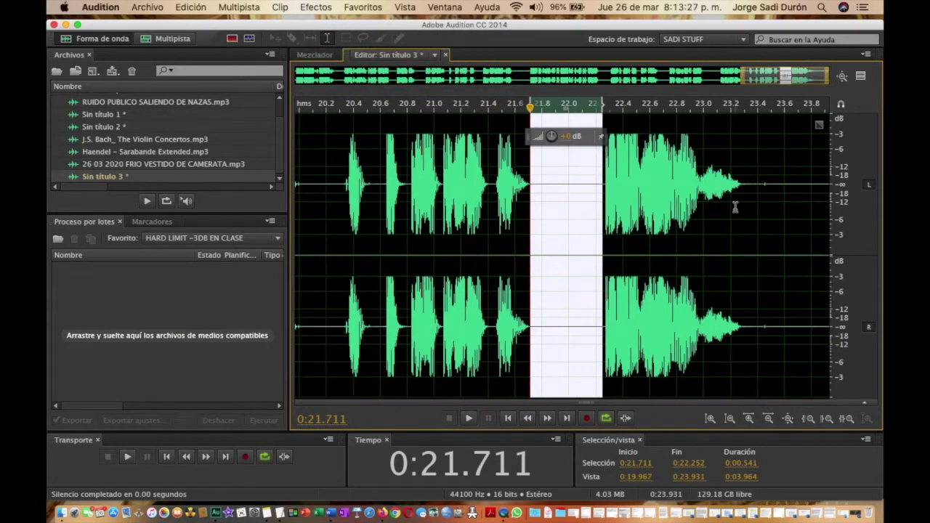
{"action": "left_click_drag", "start_coordinate": [741, 200], "coordinate": [880, 242]}
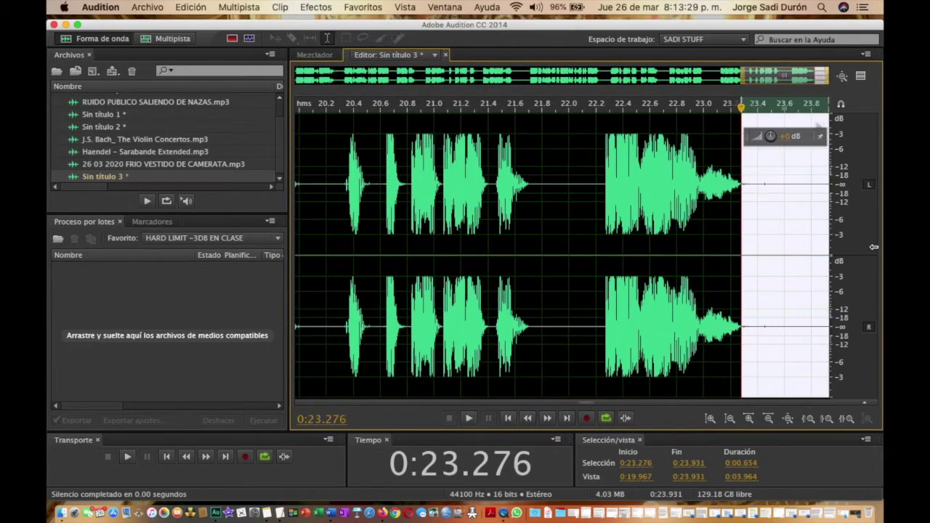
{"action": "key", "text": "Delete"}
- Play the whole passage from the start and cut out the pause between about 0:09.86 and 0:10.53
{"action": "key", "text": "backslash"}
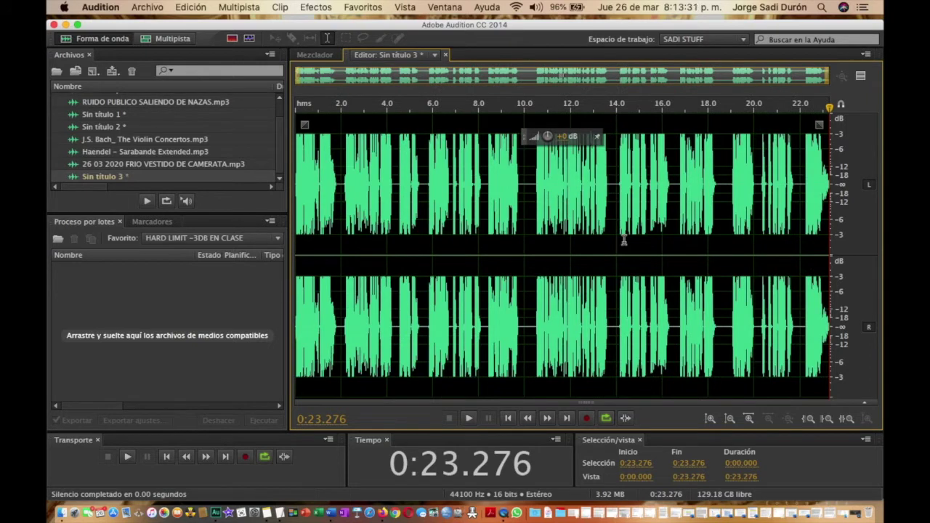
{"action": "key", "text": "space"}
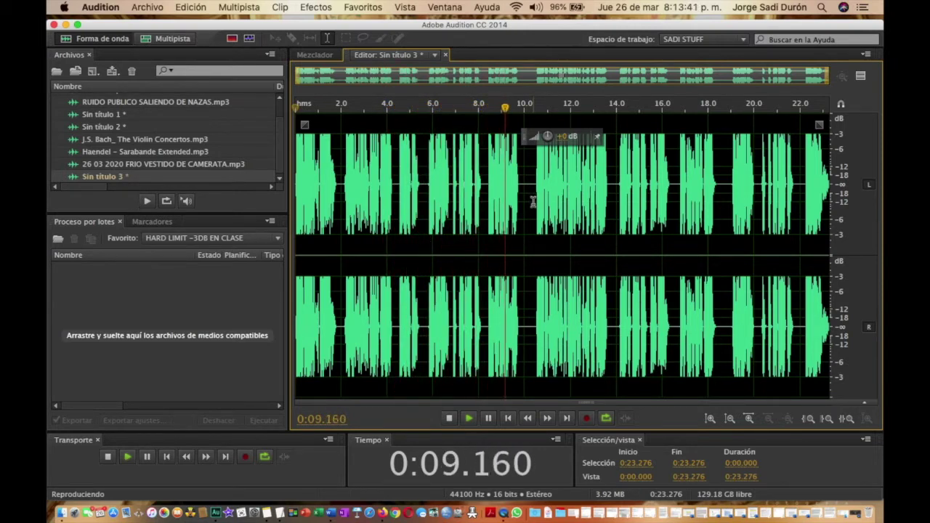
{"action": "key", "text": "space"}
{"action": "left_click_drag", "start_coordinate": [536, 195], "coordinate": [522, 198]}
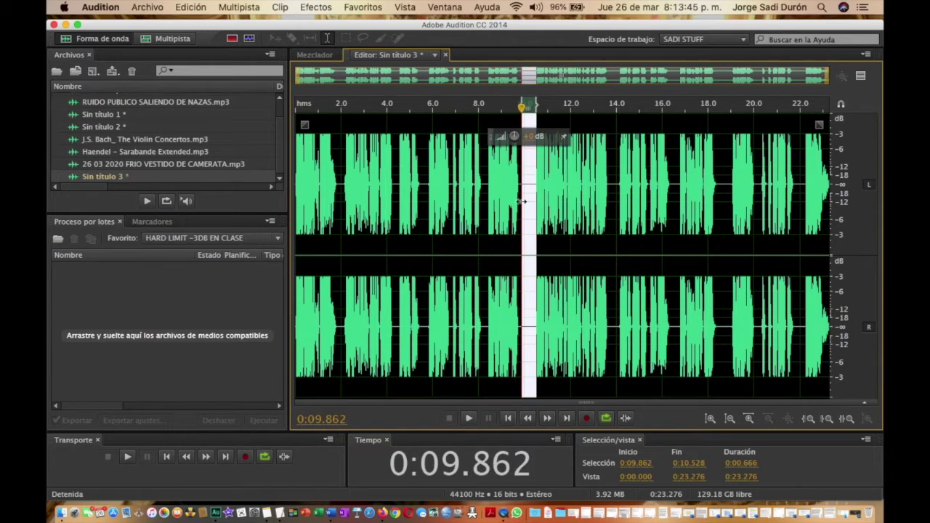
{"action": "key", "text": "Delete"}
- Play on from the cut and delete the pause between about 0:13.05 and 0:13.45
{"action": "key", "text": "space"}
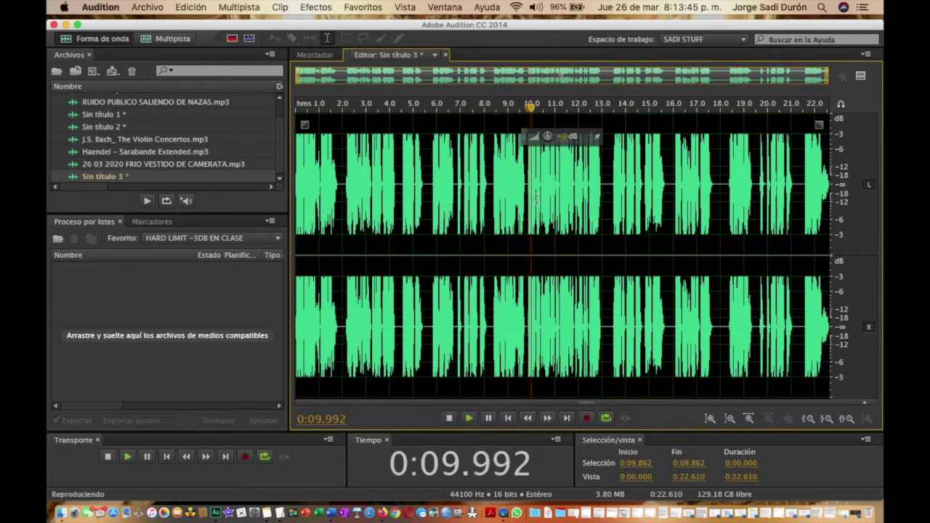
{"action": "left_click", "coordinate": [612, 192]}
{"action": "left_click_drag", "start_coordinate": [608, 190], "coordinate": [605, 194]}
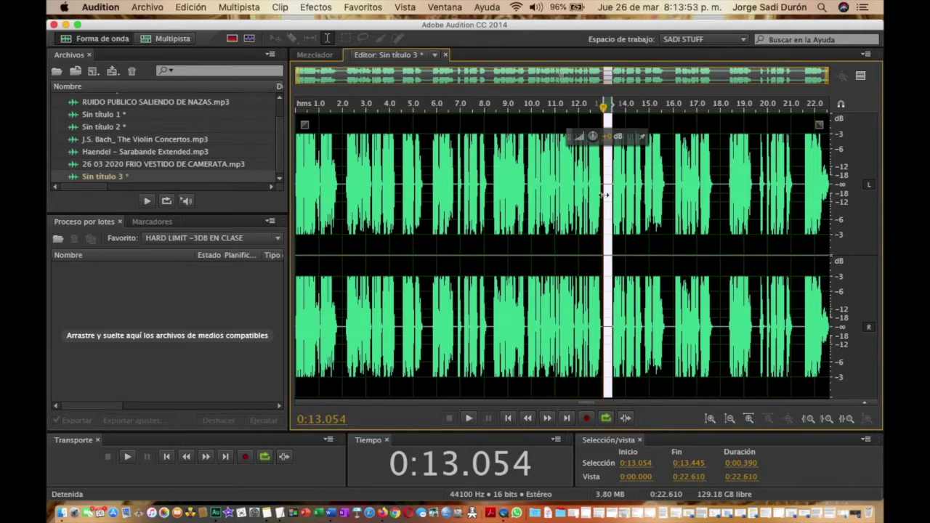
{"action": "left_click", "coordinate": [604, 194]}
- Listen on from about 0:13.05 and delete the pause between about 0:15.29 and 0:15.68
{"action": "key", "text": "space"}
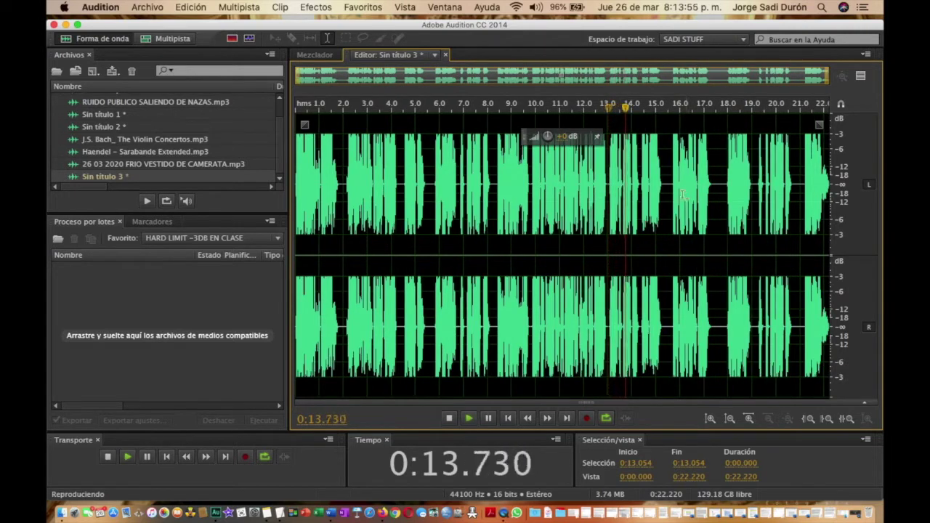
{"action": "key", "text": "space"}
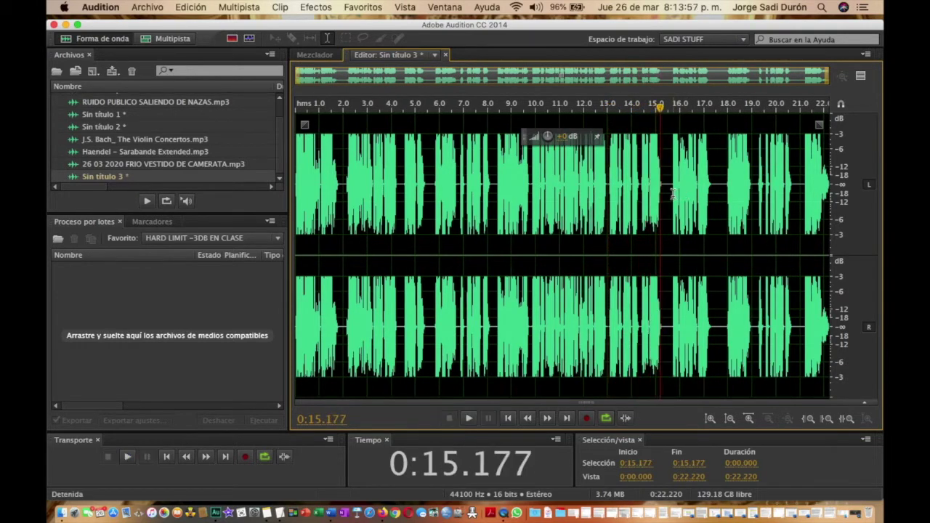
{"action": "left_click_drag", "start_coordinate": [672, 193], "coordinate": [662, 193]}
{"action": "key", "text": "Delete"}
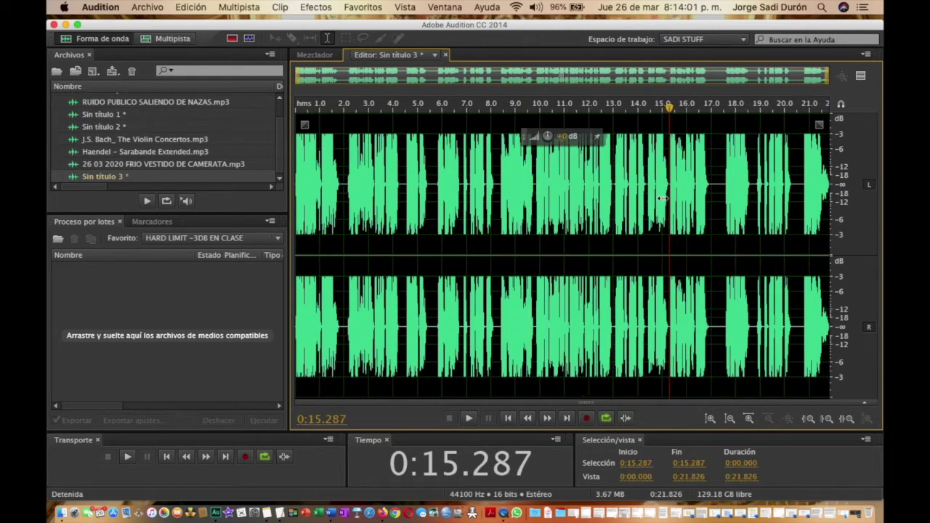
- Cut out the pauses from about 0:16.99 to 0:17.59 and from about 0:17.95 to 0:18.26
{"action": "left_click_drag", "start_coordinate": [725, 186], "coordinate": [711, 191]}
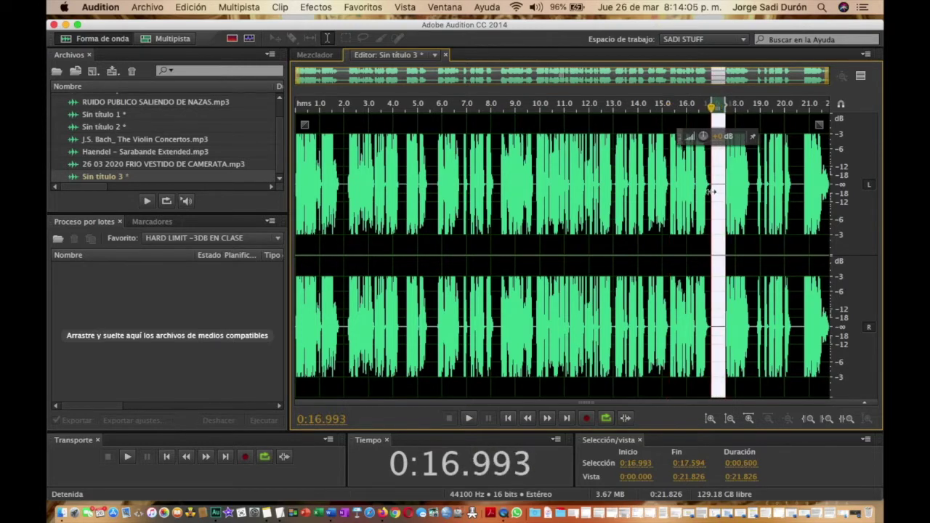
{"action": "key", "text": "Delete"}
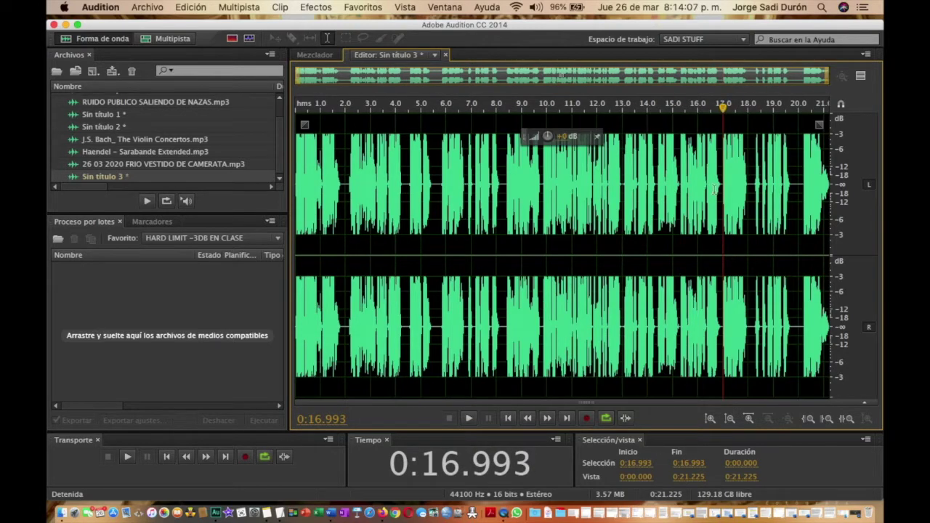
{"action": "scroll", "coordinate": [761, 191], "scroll_direction": "up", "scroll_amount": 4}
{"action": "left_click_drag", "start_coordinate": [721, 193], "coordinate": [676, 207]}
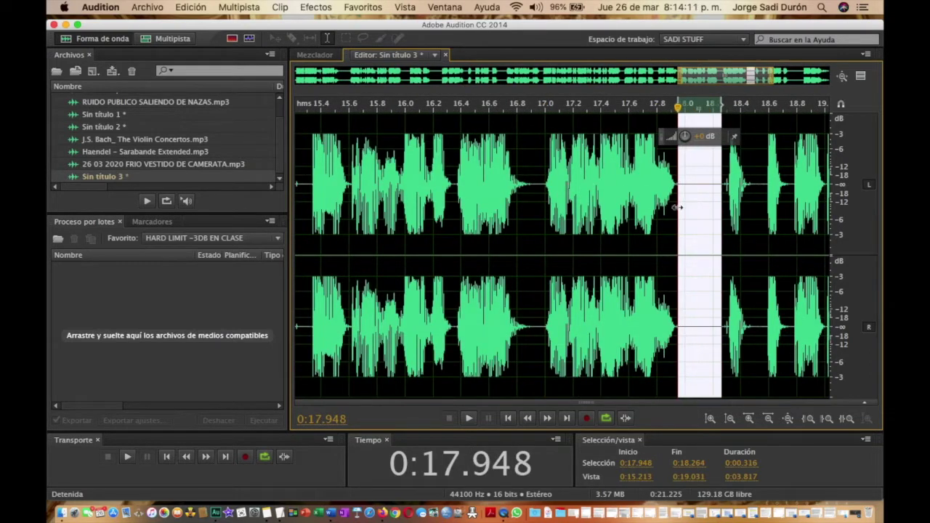
{"action": "key", "text": "Delete"}
- Delete the short gap at about 0:16.94 and the pause before the final phrase, starting at about 0:19.30
{"action": "left_click_drag", "start_coordinate": [543, 201], "coordinate": [536, 201]}
{"action": "key", "text": "Delete"}
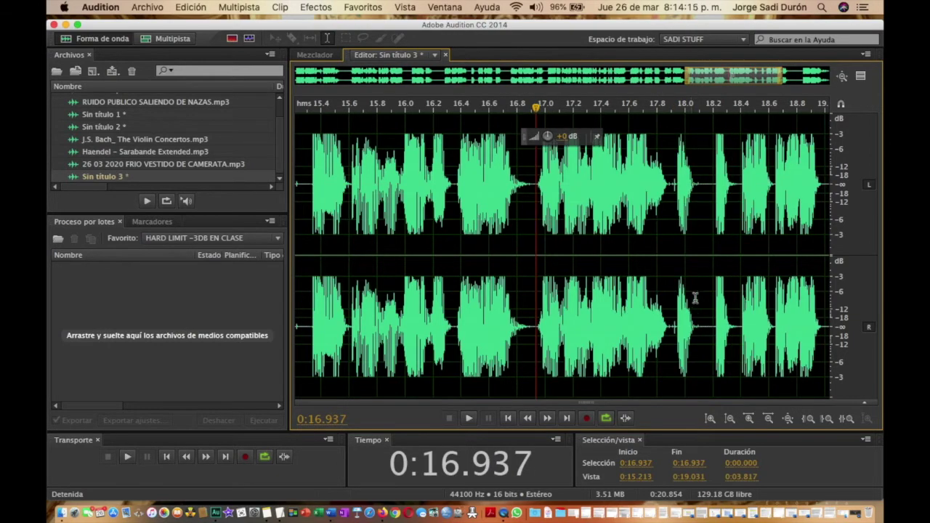
{"action": "key", "text": "backslash"}
{"action": "scroll", "coordinate": [804, 186], "scroll_direction": "up", "scroll_amount": 3}
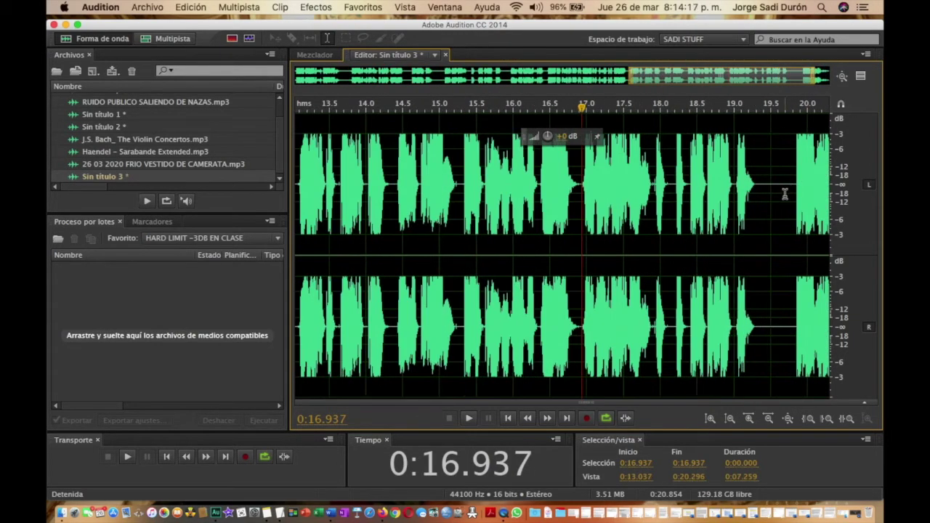
{"action": "left_click_drag", "start_coordinate": [792, 190], "coordinate": [755, 206]}
{"action": "key", "text": "Delete"}
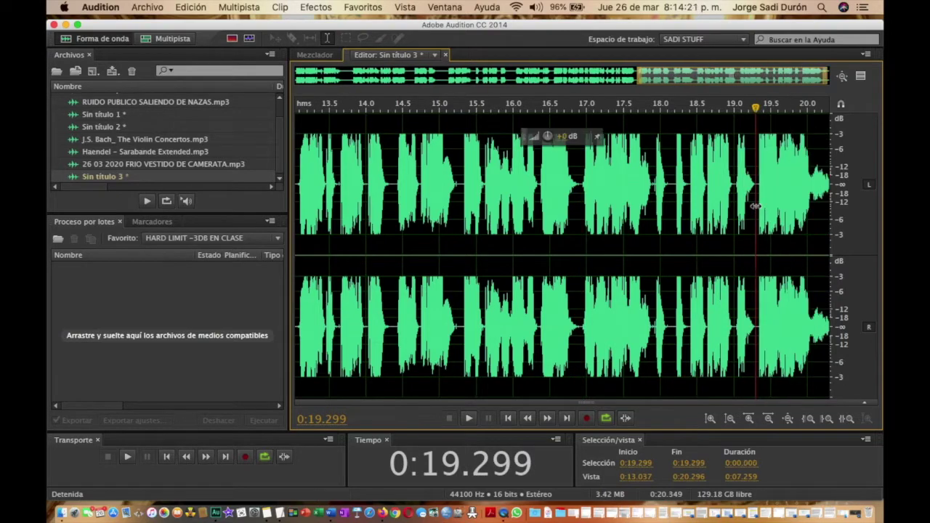
- Shorten the pauses by deleting the silent stretches starting at about 0:05.46 and about 0:01.79
{"action": "key", "text": "backslash"}
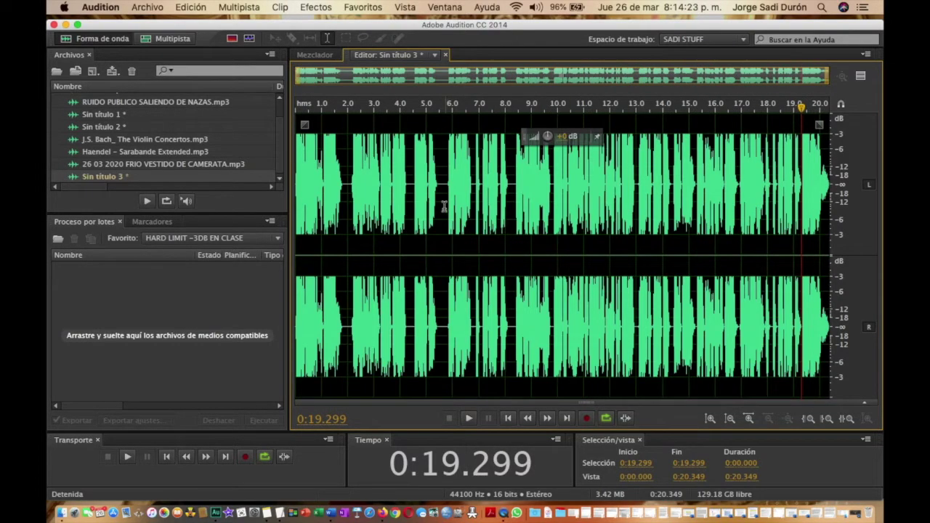
{"action": "left_click_drag", "start_coordinate": [438, 199], "coordinate": [446, 201]}
{"action": "key", "text": "Delete"}
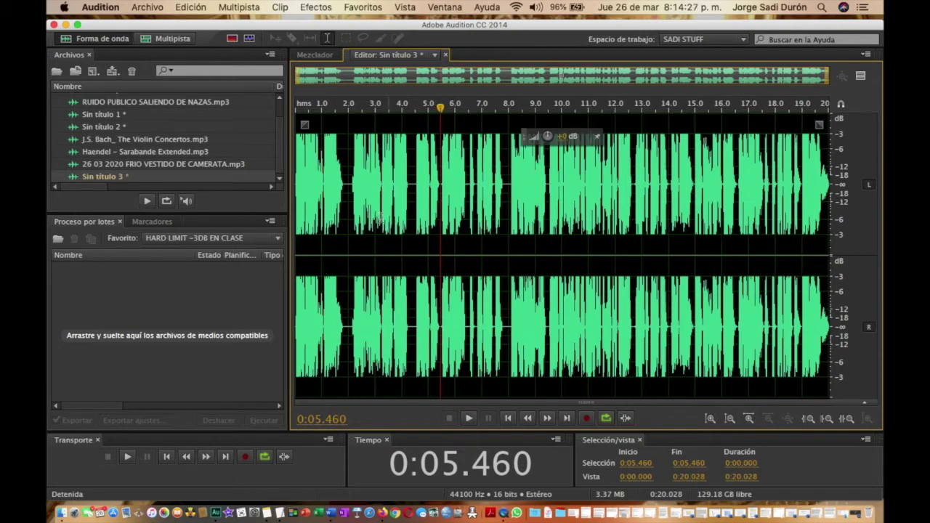
{"action": "left_click", "coordinate": [342, 189]}
{"action": "left_click_drag", "start_coordinate": [343, 190], "coordinate": [348, 196]}
{"action": "key", "text": "Delete"}
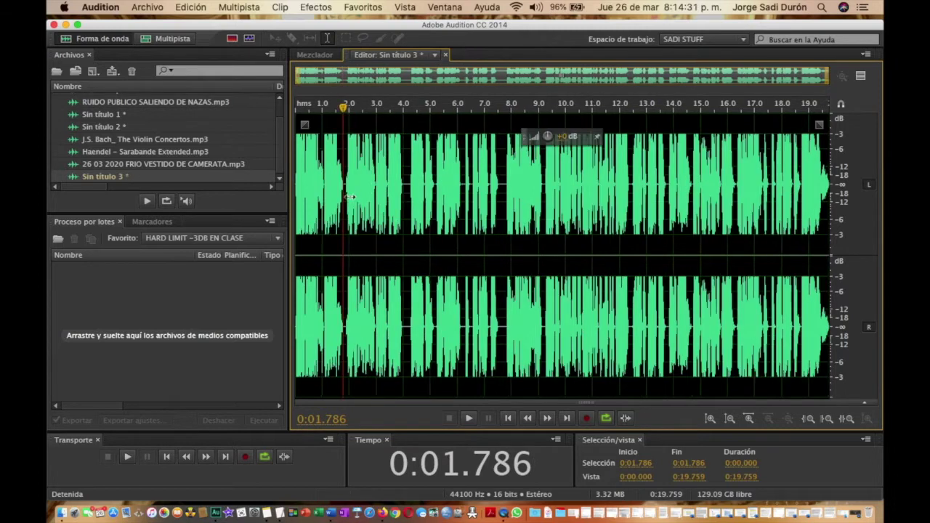
- Delete the silence from about 0:03.99 to 0:04.21 and shorten the pause at about 0:07.44
{"action": "left_click_drag", "start_coordinate": [404, 189], "coordinate": [408, 193]}
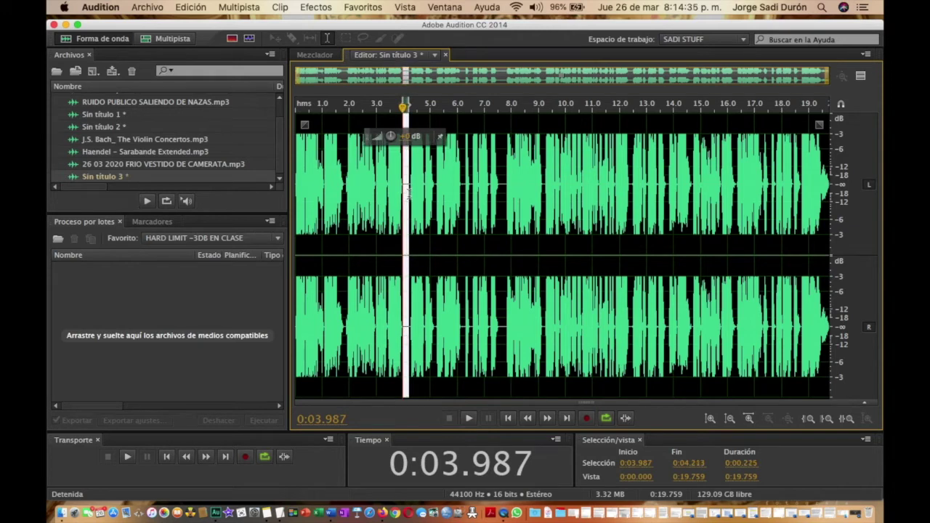
{"action": "key", "text": "Delete"}
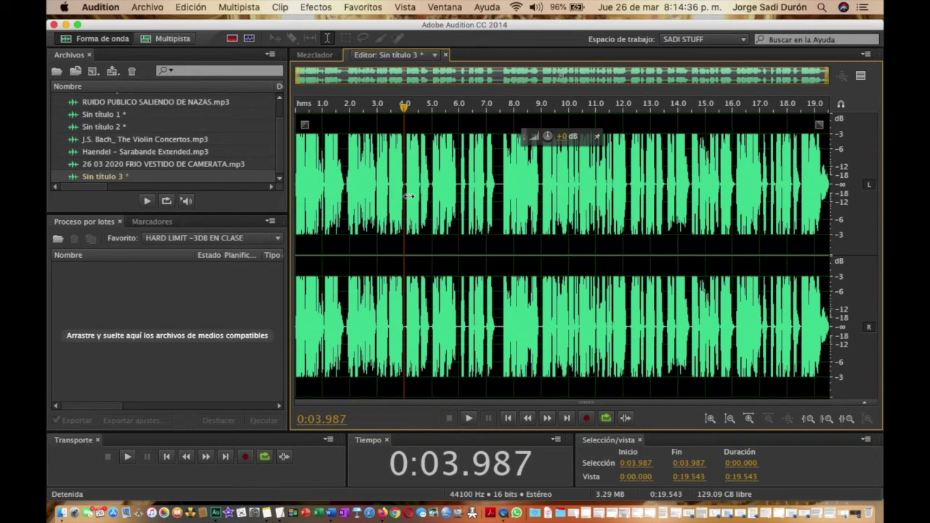
{"action": "left_click", "coordinate": [501, 188]}
{"action": "left_click_drag", "start_coordinate": [501, 187], "coordinate": [497, 188]}
{"action": "key", "text": "Delete"}
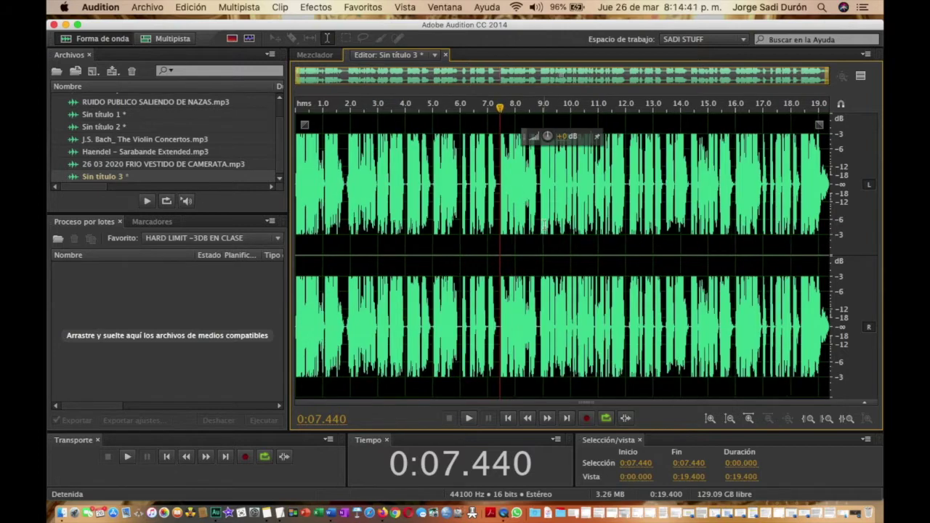
- Play the tightened passage on from about 0:07.44 to check its rhythm
{"action": "key", "text": "space"}
{"action": "key", "text": "super+a"}
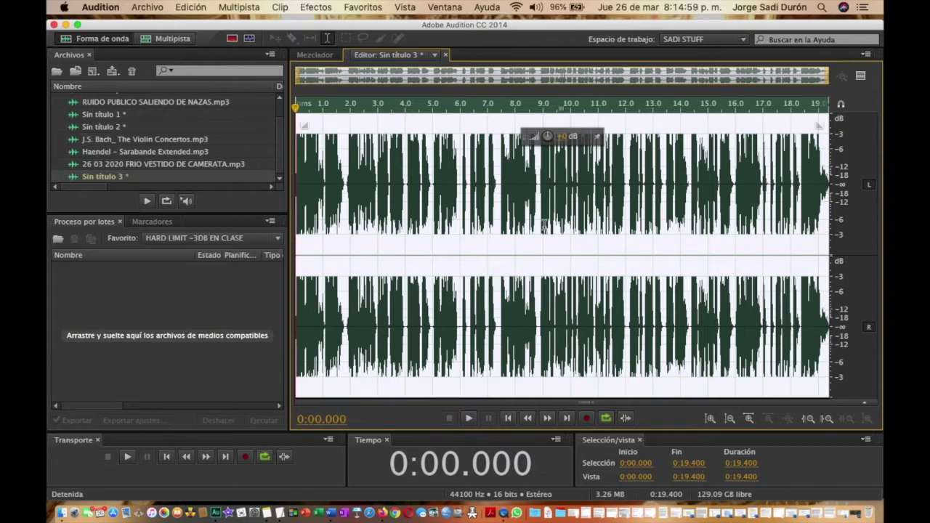
{"action": "left_click", "coordinate": [544, 225]}
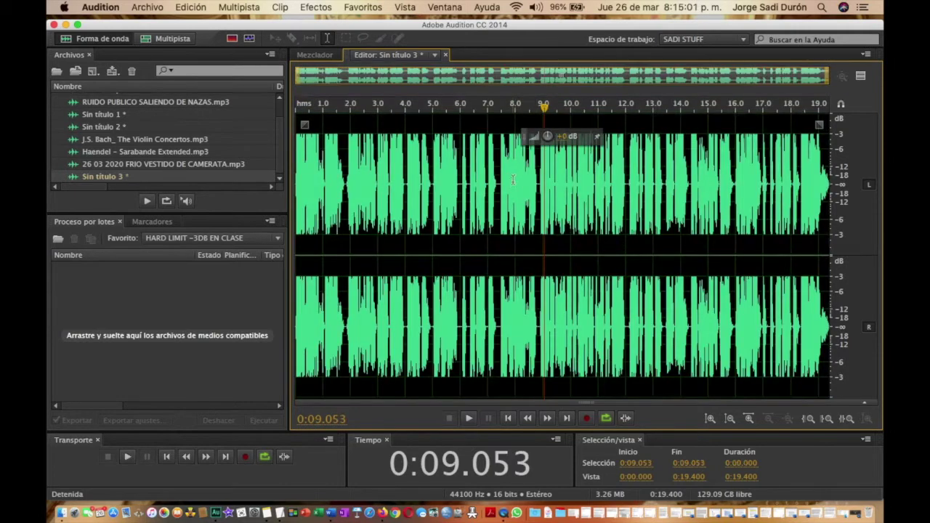
- Trim more silence from the pauses at about 0:07.34 and about 0:08.66
{"action": "scroll", "coordinate": [501, 185], "scroll_direction": "up", "scroll_amount": 3}
{"action": "left_click_drag", "start_coordinate": [494, 193], "coordinate": [479, 197]}
{"action": "key", "text": "Delete"}
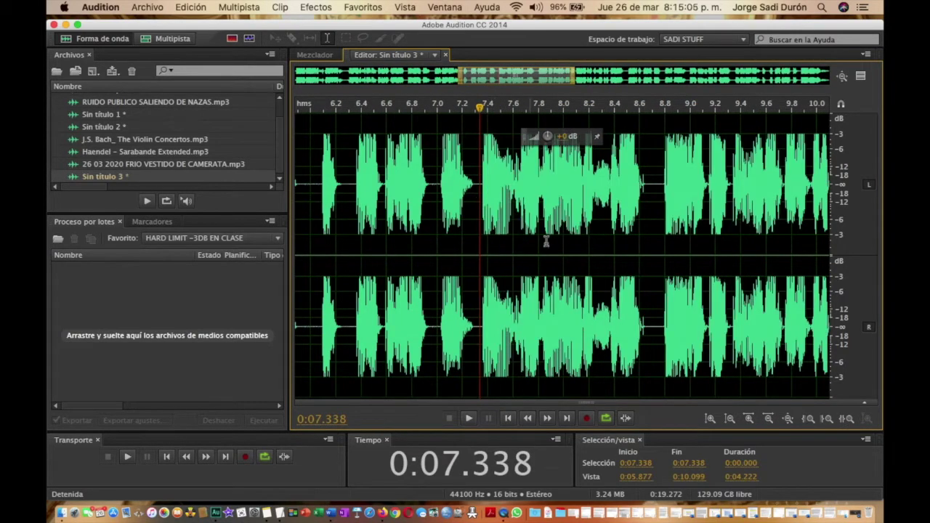
{"action": "left_click_drag", "start_coordinate": [657, 198], "coordinate": [646, 202]}
{"action": "key", "text": "Delete"}
- Delete the silence between about 0:05.95 and 0:06.06
{"action": "scroll", "coordinate": [646, 201], "scroll_direction": "down", "scroll_amount": 1}
{"action": "scroll", "coordinate": [538, 200], "scroll_direction": "down", "scroll_amount": 1}
{"action": "scroll", "coordinate": [537, 200], "scroll_direction": "up", "scroll_amount": 2}
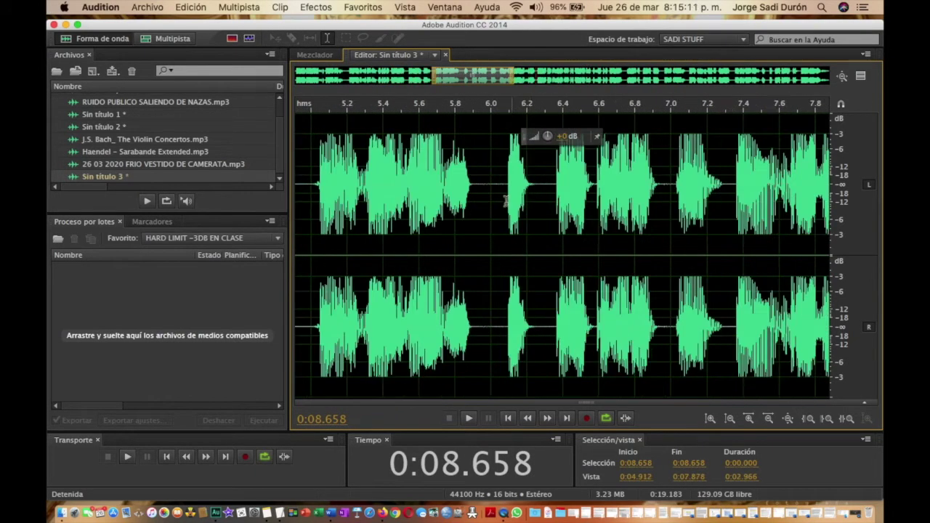
{"action": "left_click_drag", "start_coordinate": [482, 198], "coordinate": [500, 205]}
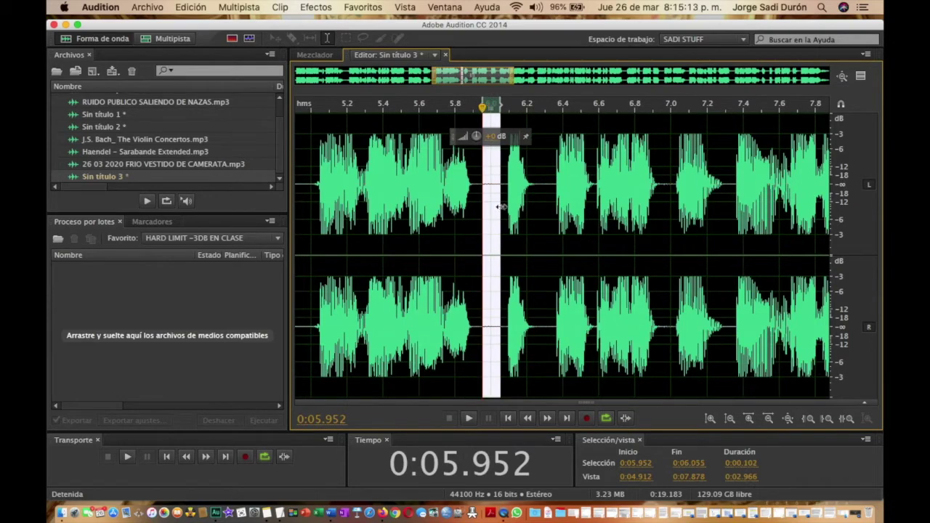
{"action": "key", "text": "Delete"}
- Delete the short silence between about 0:11.70 and 0:11.76
{"action": "scroll", "coordinate": [539, 231], "scroll_direction": "down", "scroll_amount": 4}
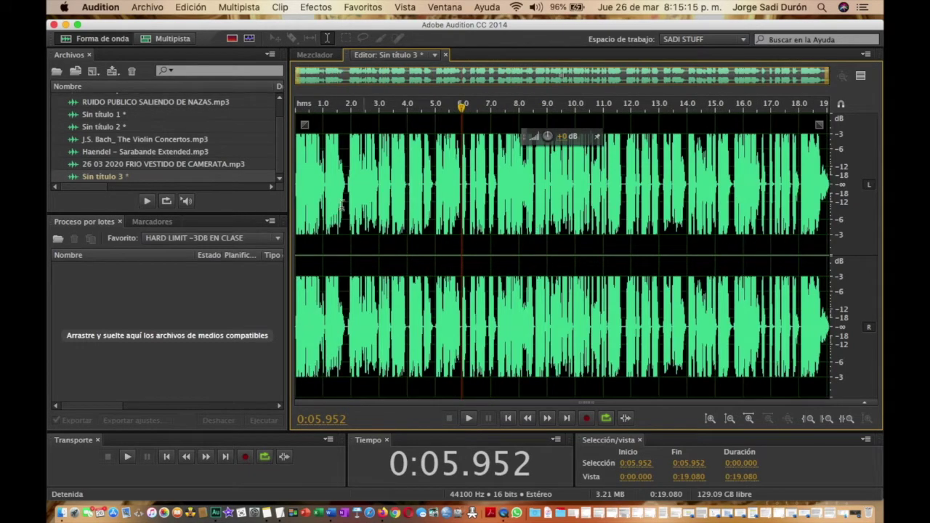
{"action": "scroll", "coordinate": [628, 195], "scroll_direction": "up", "scroll_amount": 2}
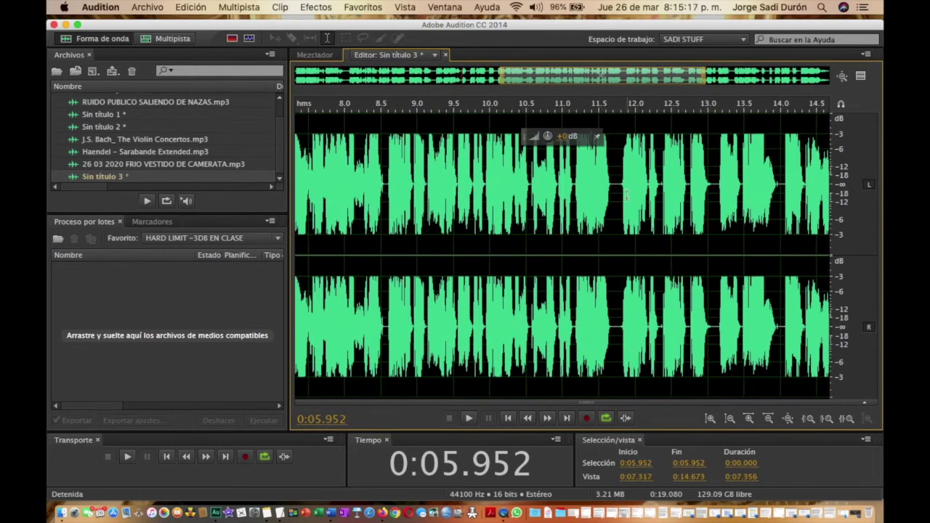
{"action": "left_click_drag", "start_coordinate": [617, 196], "coordinate": [615, 198]}
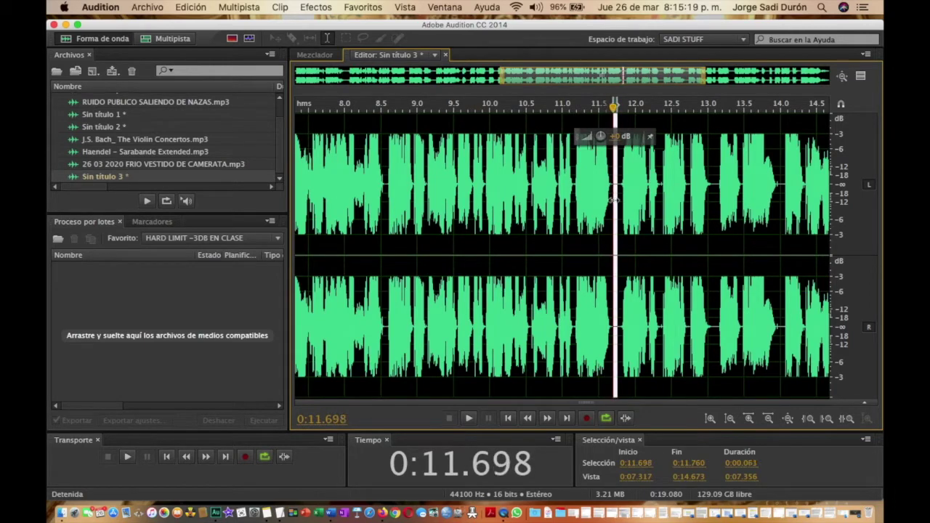
{"action": "left_click", "coordinate": [614, 197]}
{"action": "scroll", "coordinate": [614, 198], "scroll_direction": "down", "scroll_amount": 2}
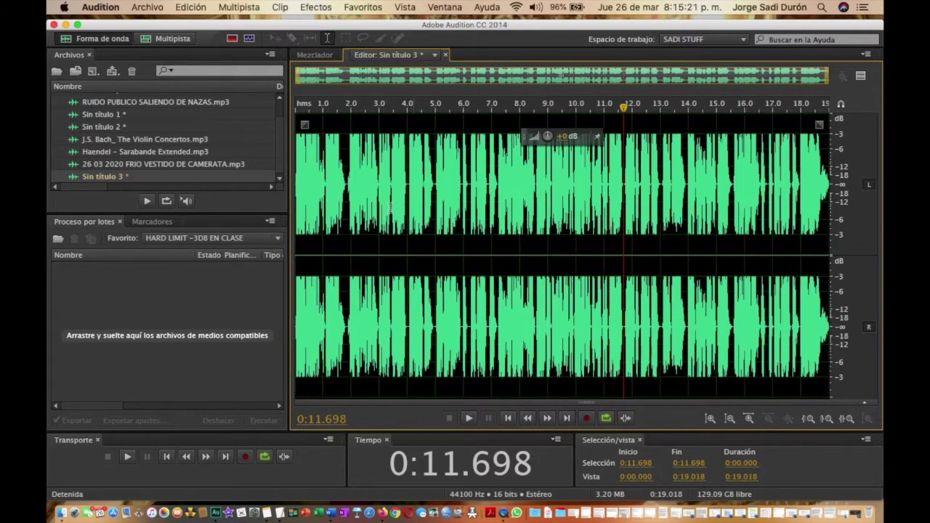
- Play the whole edited passage through and save it as an MP3 file named FRIO ENTRADA PROG CAMERATA
{"action": "key", "text": "super+a"}
{"action": "key", "text": "space"}
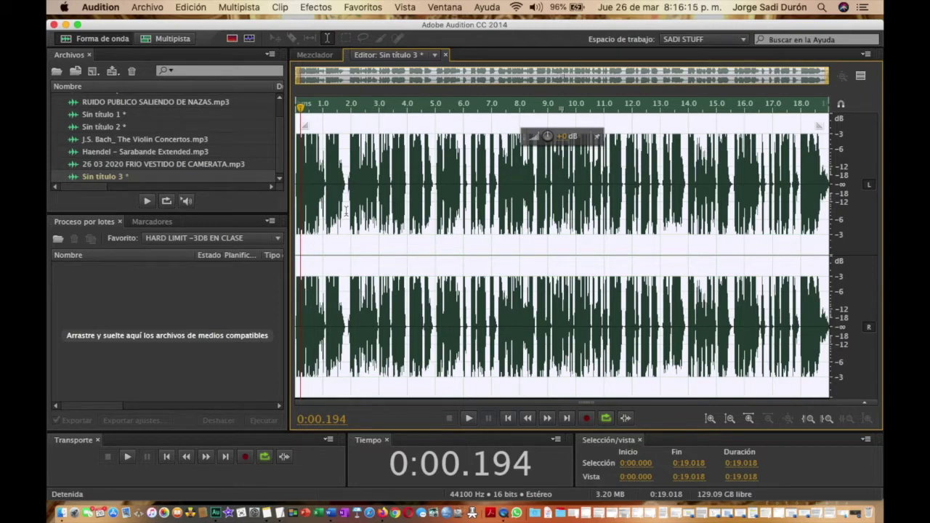
{"action": "key", "text": "super+s"}
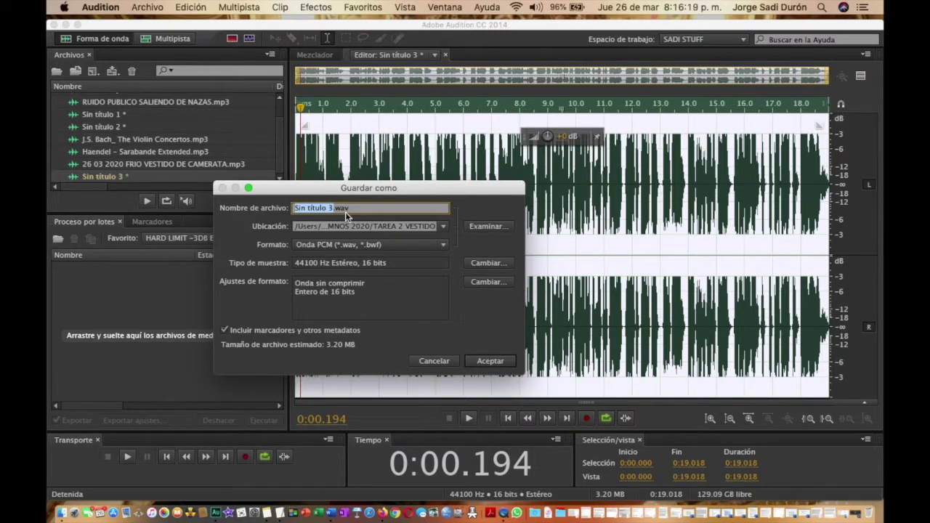
{"action": "type", "text": "FRIO ENTRADA"}
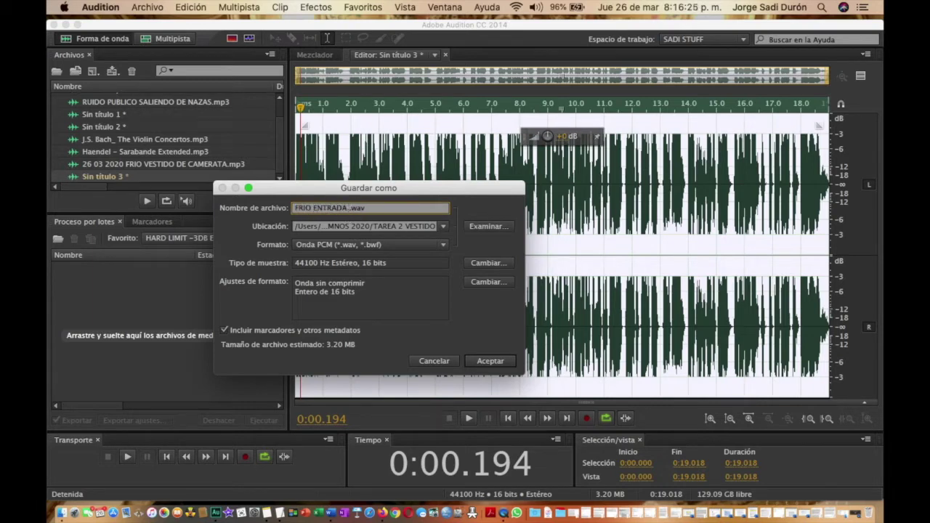
{"action": "type", "text": " PROG CAMERATA"}
{"action": "left_click", "coordinate": [380, 246]}
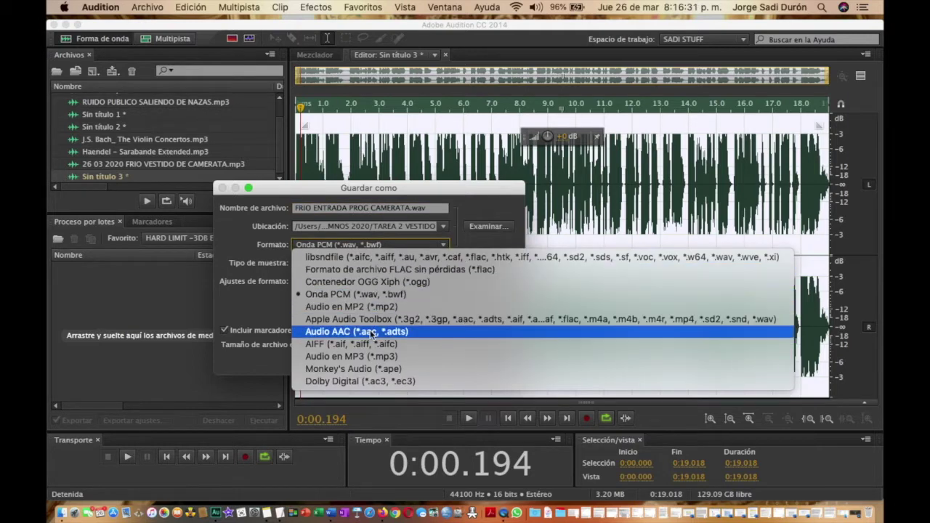
{"action": "left_click", "coordinate": [373, 356]}
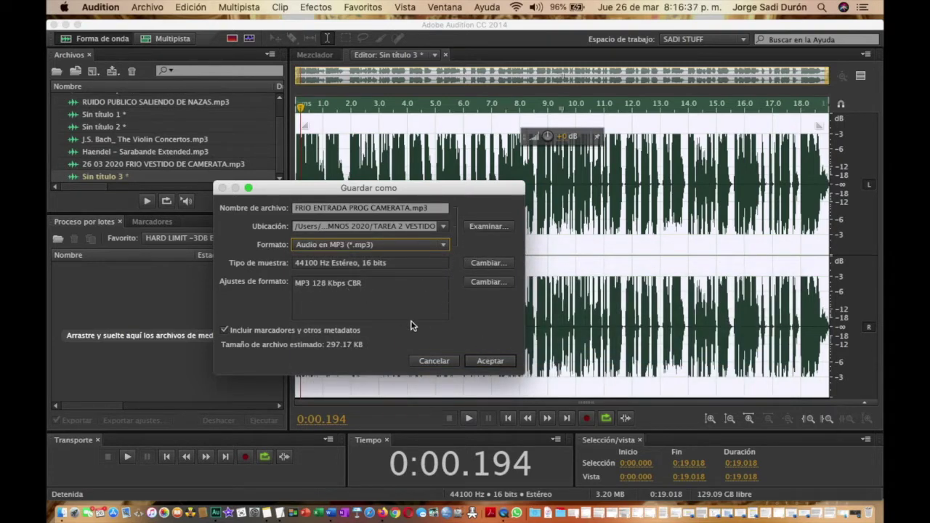
{"action": "left_click", "coordinate": [483, 359]}
{"action": "left_click", "coordinate": [492, 320]}
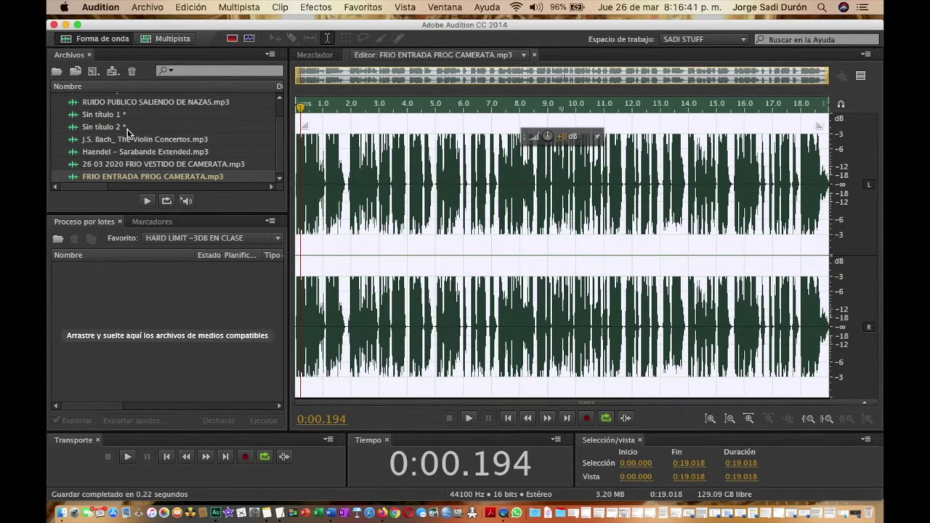
{"action": "scroll", "coordinate": [151, 127], "scroll_direction": "up", "scroll_amount": 2}
{"action": "scroll", "coordinate": [151, 127], "scroll_direction": "down", "scroll_amount": 2}
{"action": "right_click", "coordinate": [341, 208]}
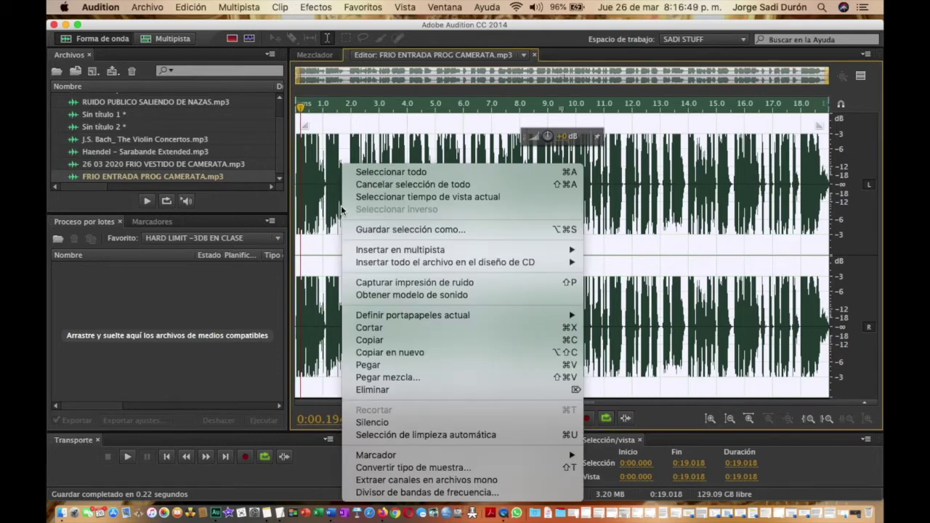
{"action": "left_click", "coordinate": [331, 200]}
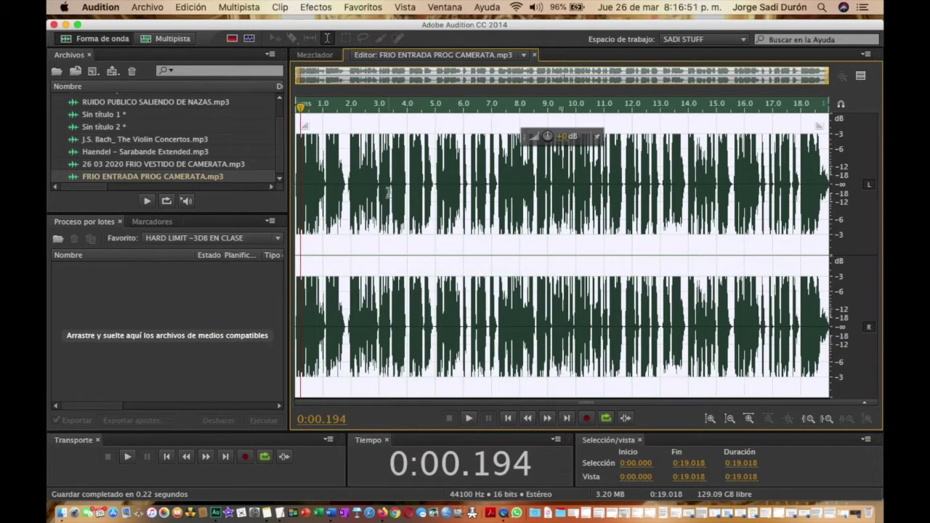
{"action": "right_click", "coordinate": [389, 195]}
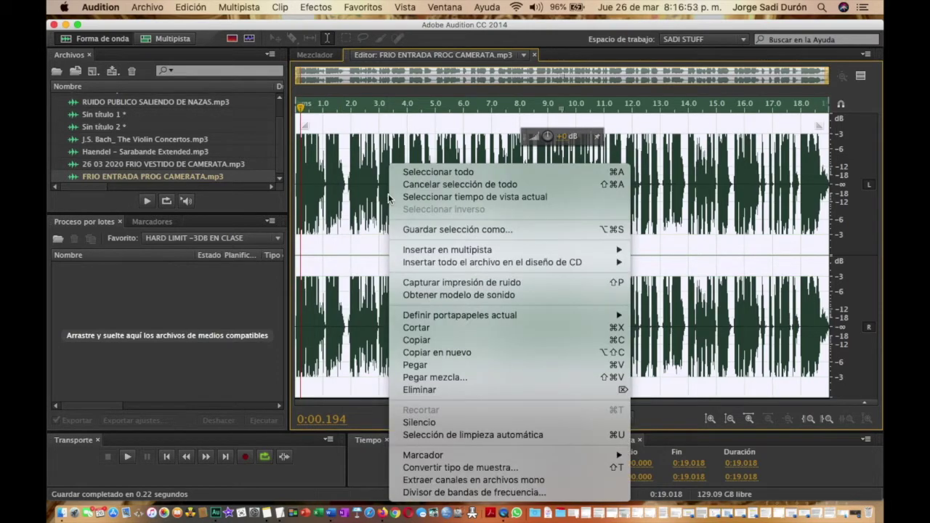
{"action": "mouse_move", "coordinate": [422, 250]}
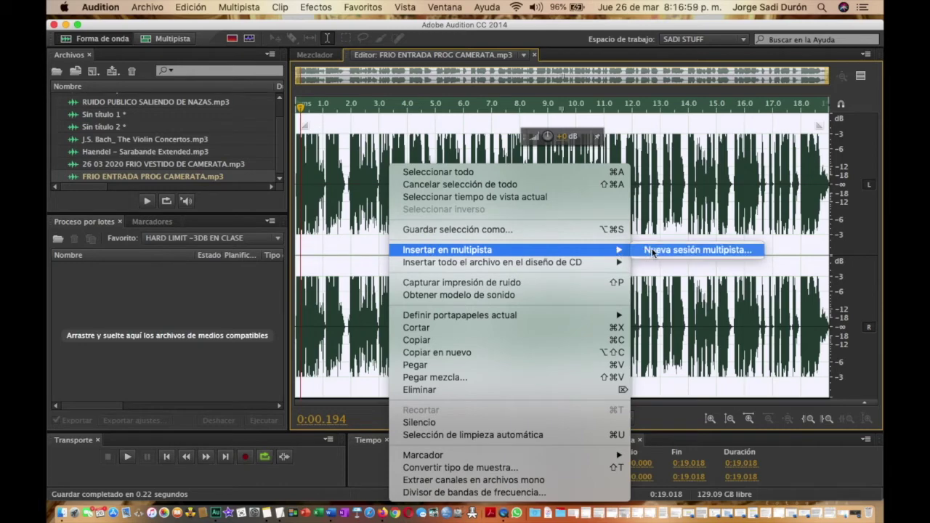
{"action": "left_click", "coordinate": [328, 135]}
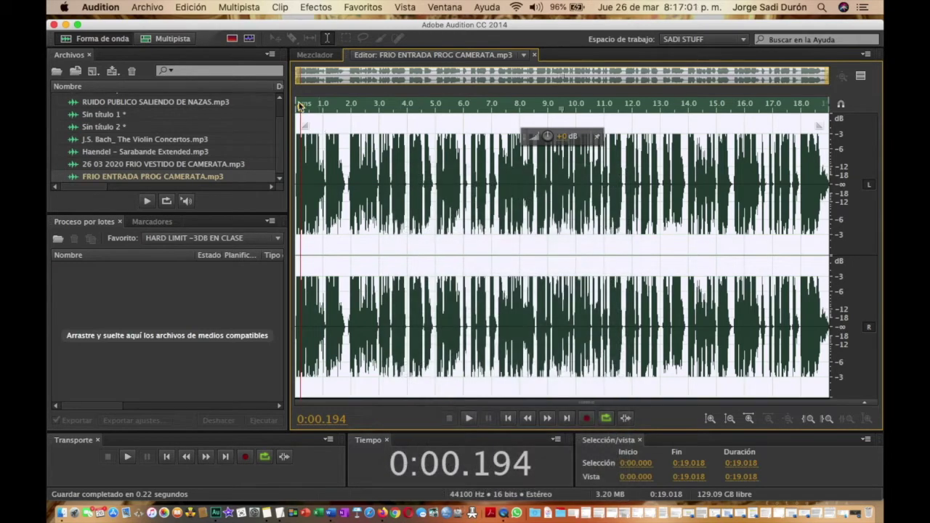
- Create a new multitrack session named VESTIDO CAMERATA 2020 at 44100 Hz, 16 bits, stereo, with no template
{"action": "left_click", "coordinate": [149, 9]}
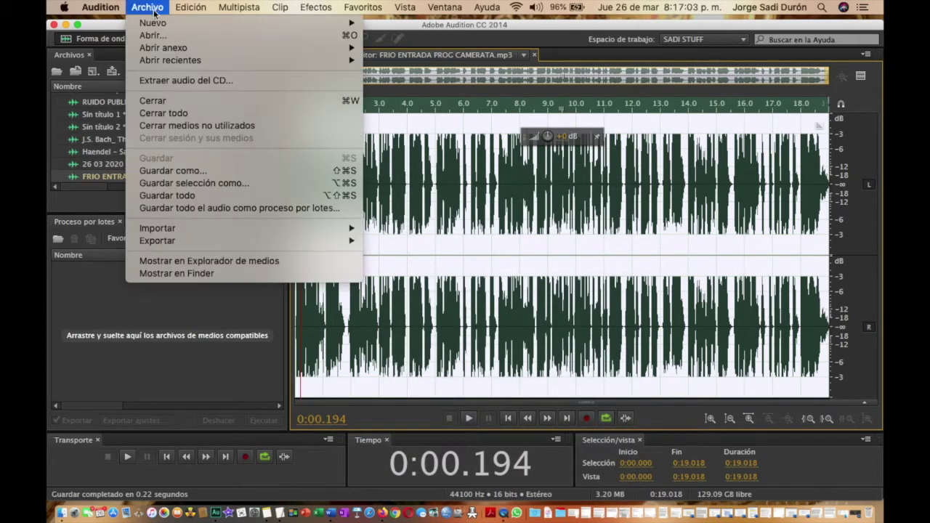
{"action": "mouse_move", "coordinate": [155, 24]}
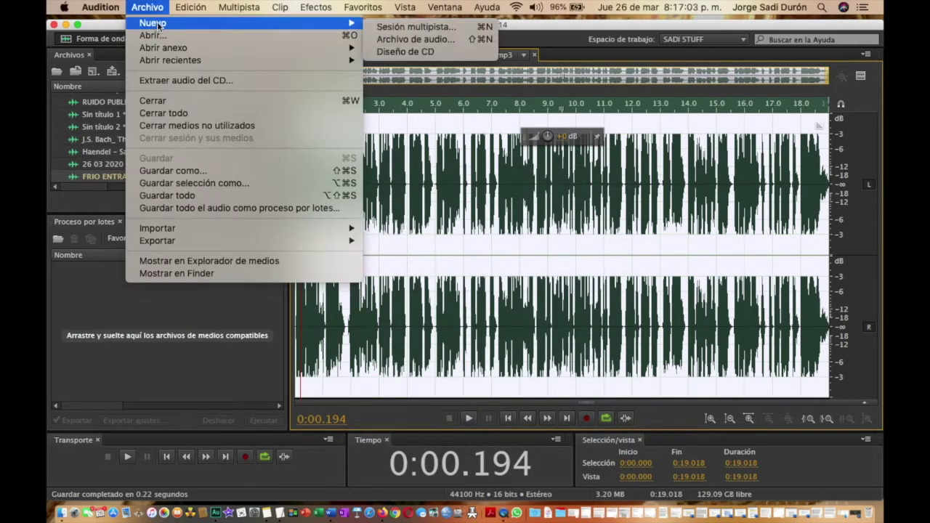
{"action": "left_click", "coordinate": [386, 27]}
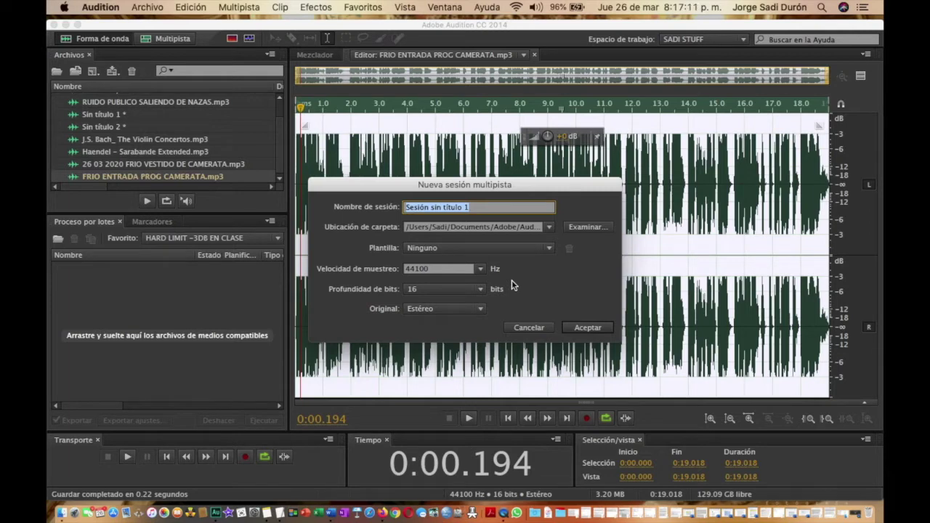
{"action": "type", "text": "VESRI"}
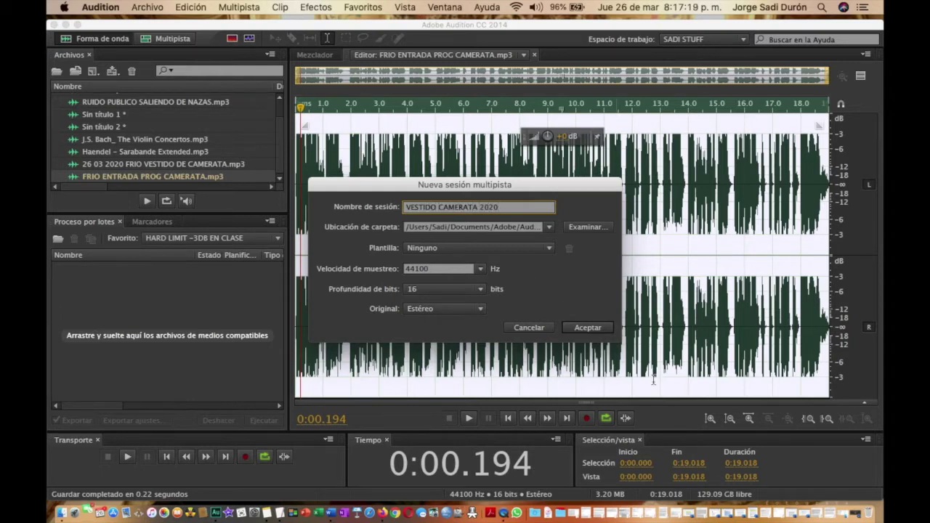
{"action": "left_click", "coordinate": [600, 334]}
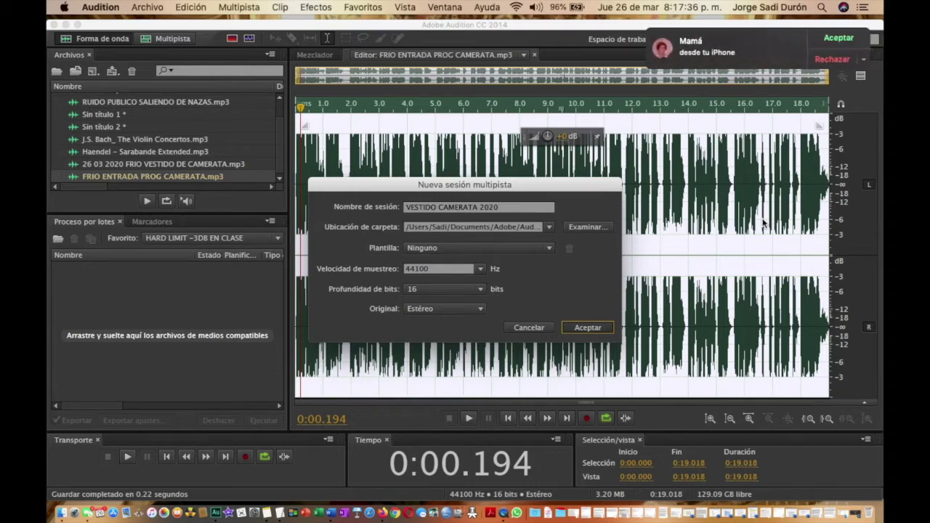
{"action": "key", "text": "F11"}
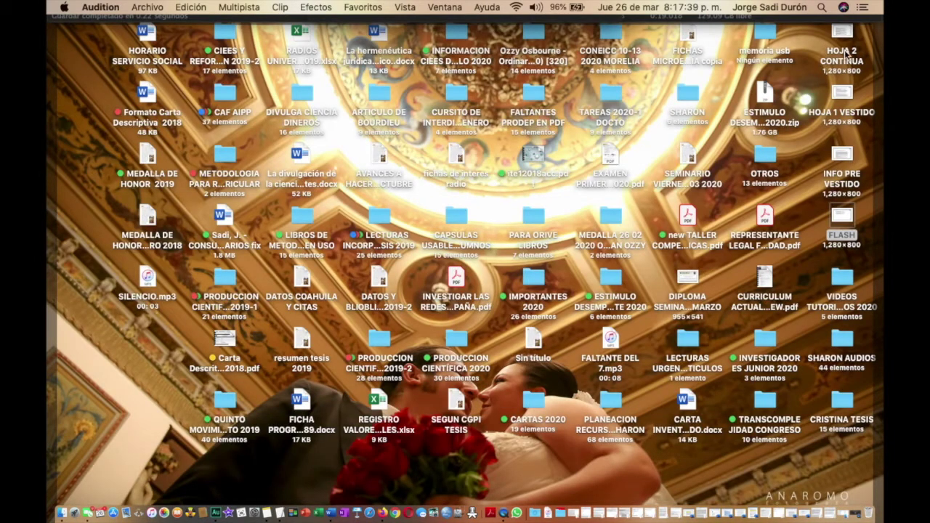
{"action": "key", "text": "F11"}
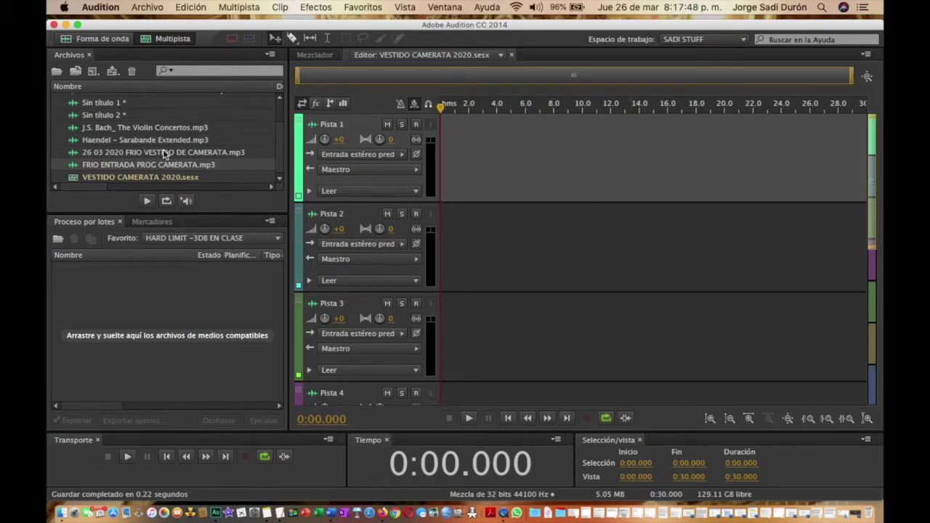
- Place FRIO ENTRADA PROG CAMERATA.mp3 on Pista 2 at about 0:06 and raise the clip's volume envelope slightly
{"action": "scroll", "coordinate": [164, 153], "scroll_direction": "down", "scroll_amount": 1}
{"action": "left_click", "coordinate": [145, 170]}
{"action": "left_click_drag", "start_coordinate": [411, 226], "coordinate": [567, 274]}
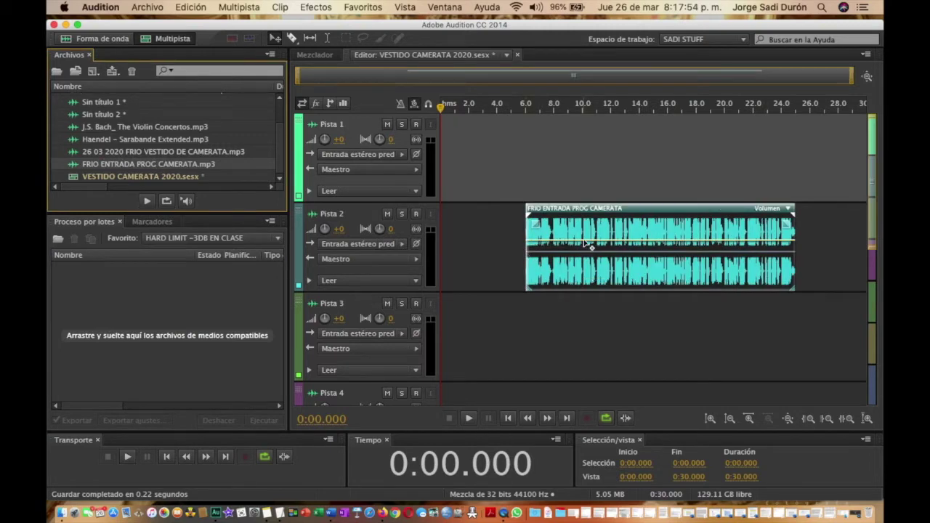
{"action": "left_click_drag", "start_coordinate": [585, 242], "coordinate": [589, 232]}
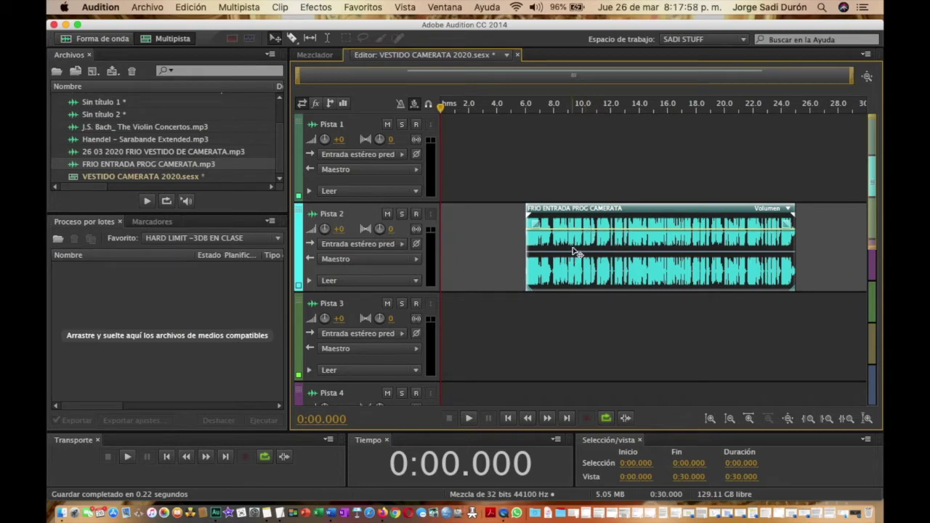
- Place J.S. Bach_ The Violin Concertos.mp3 on Pista 3 at about 0:04 and shape its volume to drop as the voice enters
{"action": "left_click", "coordinate": [133, 130]}
{"action": "left_click_drag", "start_coordinate": [133, 130], "coordinate": [495, 337]}
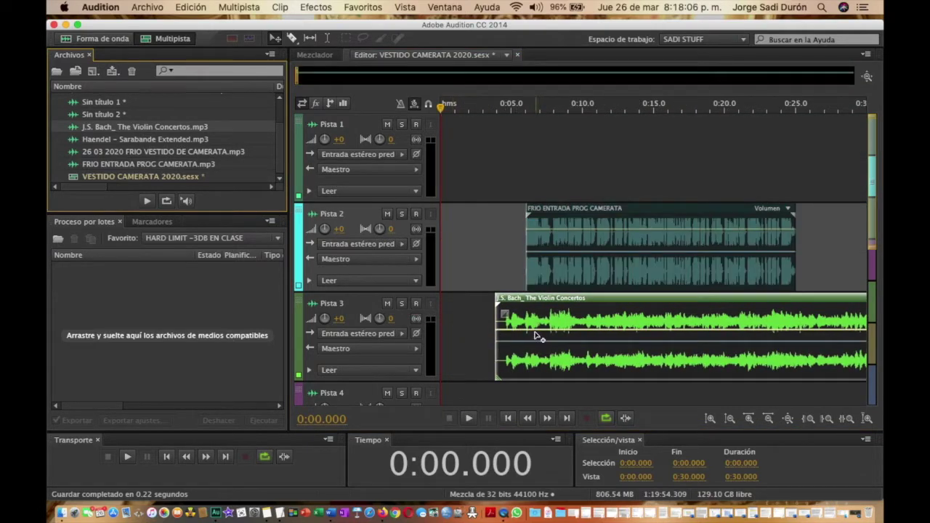
{"action": "left_click", "coordinate": [531, 333]}
{"action": "left_click_drag", "start_coordinate": [529, 333], "coordinate": [538, 307]}
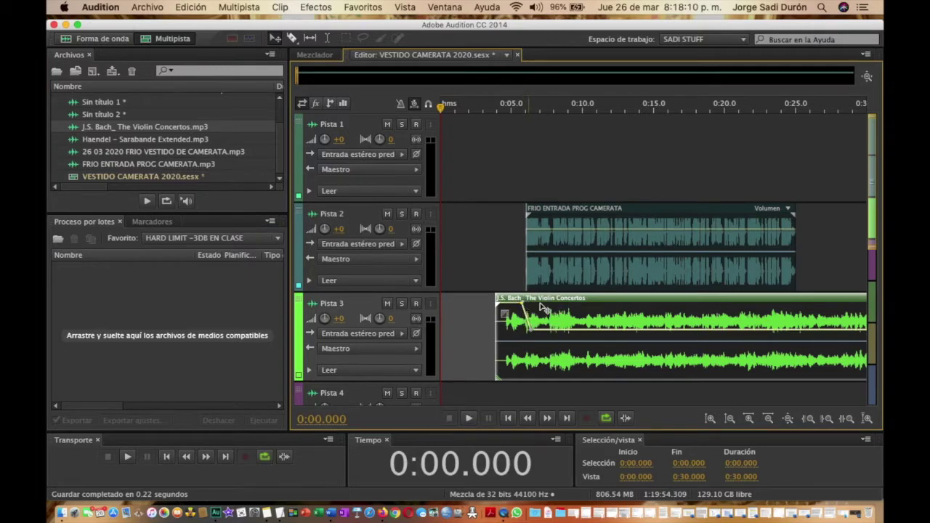
{"action": "left_click_drag", "start_coordinate": [532, 330], "coordinate": [531, 330]}
- Shift the Bach clip to the start of the timeline and the voice clip to about 0:02
{"action": "left_click_drag", "start_coordinate": [442, 113], "coordinate": [499, 114]}
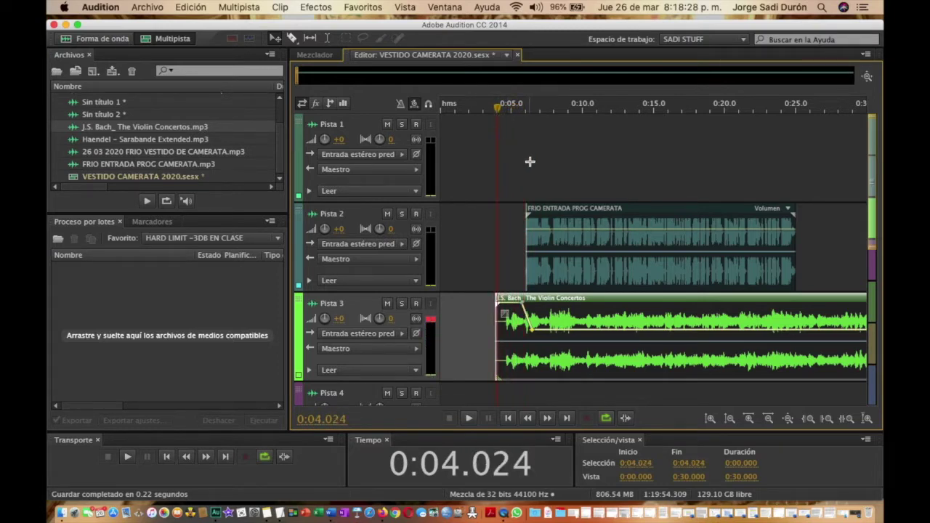
{"action": "left_click_drag", "start_coordinate": [547, 308], "coordinate": [488, 312]}
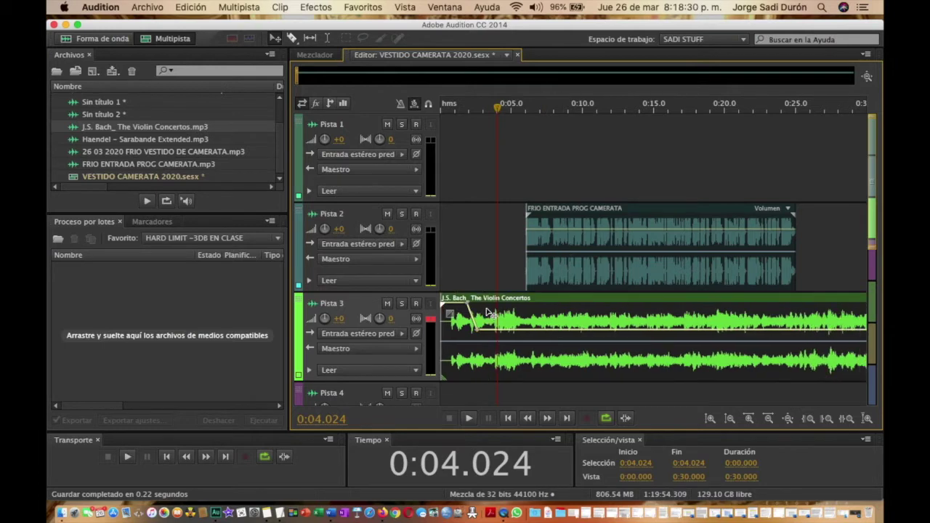
{"action": "left_click_drag", "start_coordinate": [562, 270], "coordinate": [507, 268]}
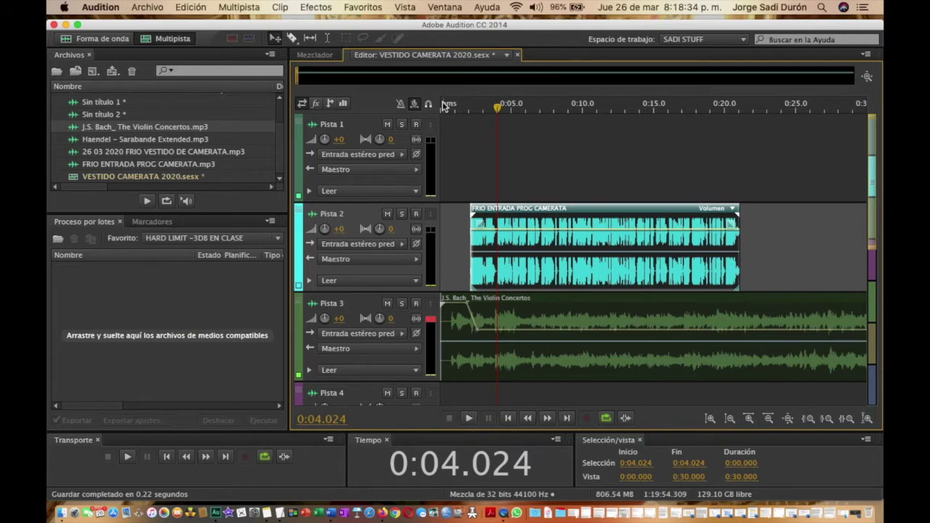
- Play the mix of voice and music from the beginning of the session
{"action": "left_click", "coordinate": [441, 106]}
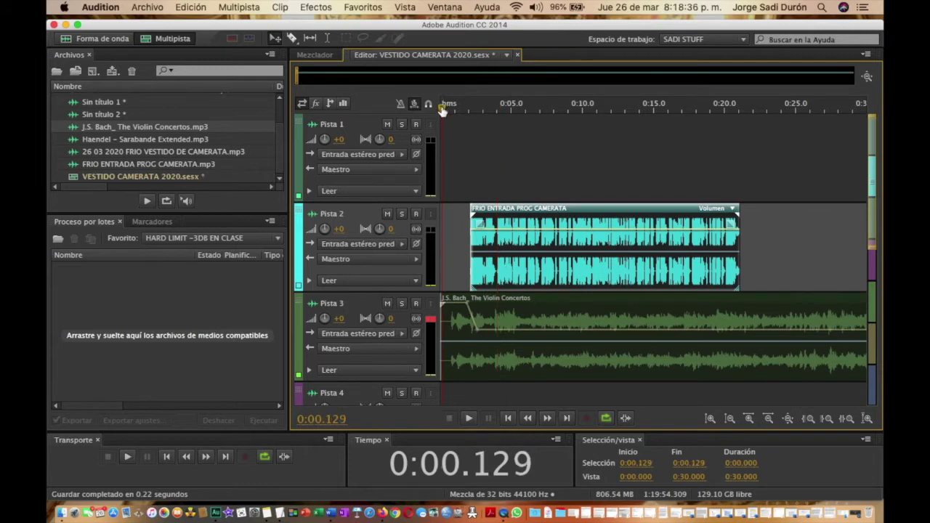
{"action": "left_click", "coordinate": [440, 106]}
{"action": "key", "text": "space"}
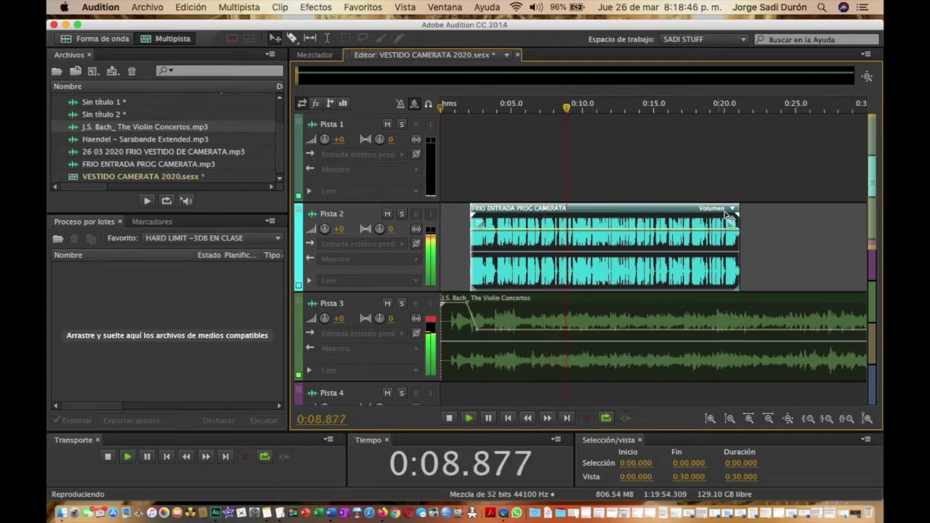
- Add volume keyframes to the Bach clip so it swells at about 0:22 and fades to silence by about 0:26.5
{"action": "left_click", "coordinate": [750, 332]}
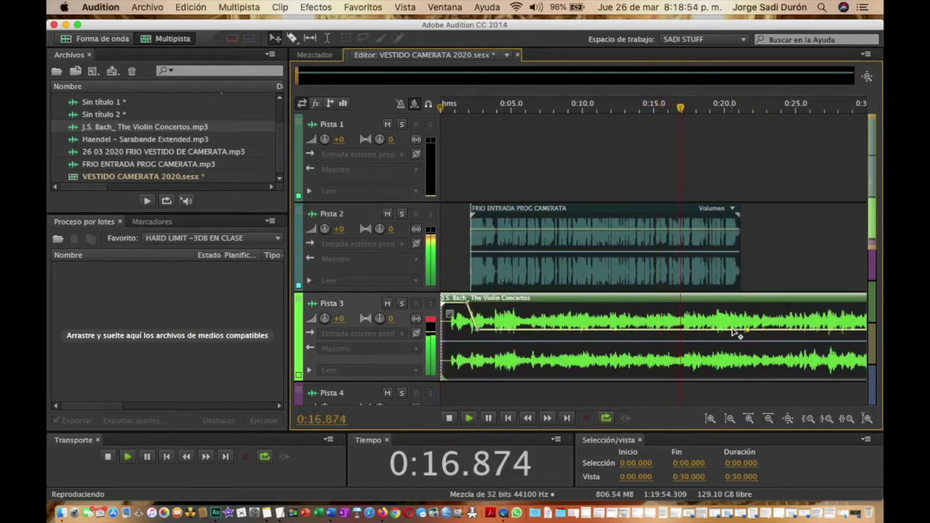
{"action": "left_click", "coordinate": [734, 331]}
{"action": "left_click_drag", "start_coordinate": [751, 334], "coordinate": [816, 383]}
{"action": "key", "text": "space"}
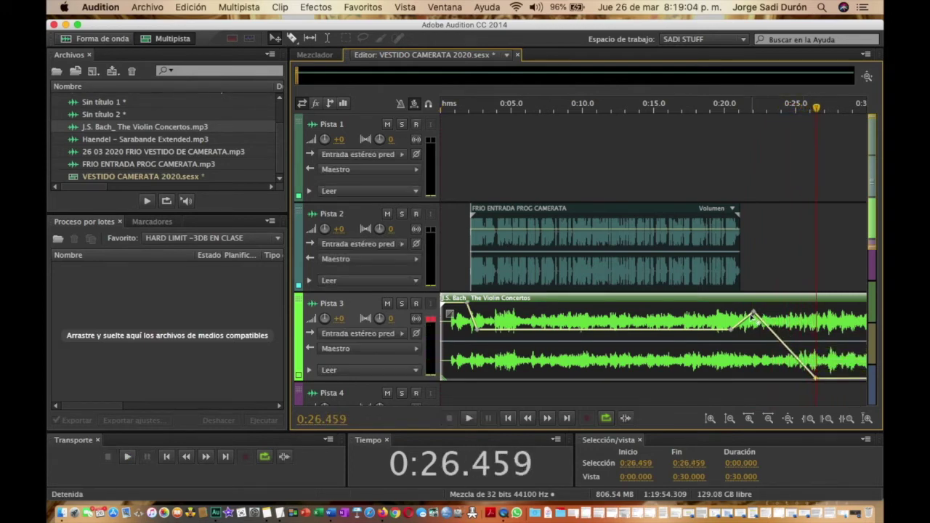
- Peak the music's swell near full volume at about 0:21, end its fade-out at about 0:25, and lower its level under the voice
{"action": "left_click_drag", "start_coordinate": [754, 314], "coordinate": [753, 303]}
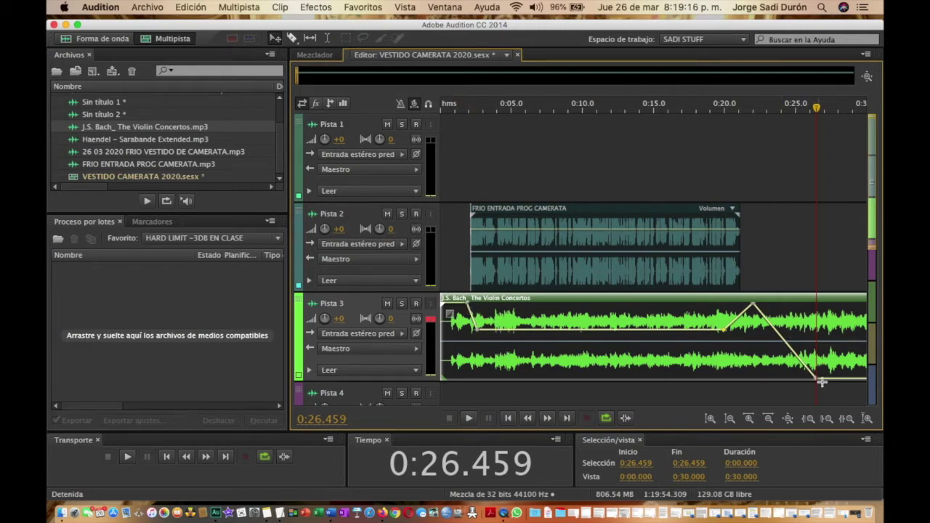
{"action": "left_click_drag", "start_coordinate": [812, 379], "coordinate": [796, 379]}
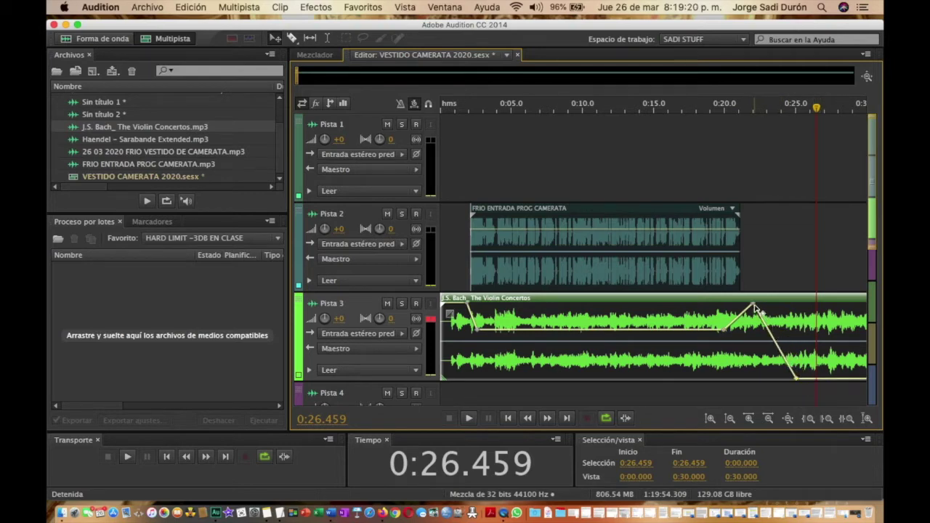
{"action": "left_click_drag", "start_coordinate": [753, 310], "coordinate": [744, 312]}
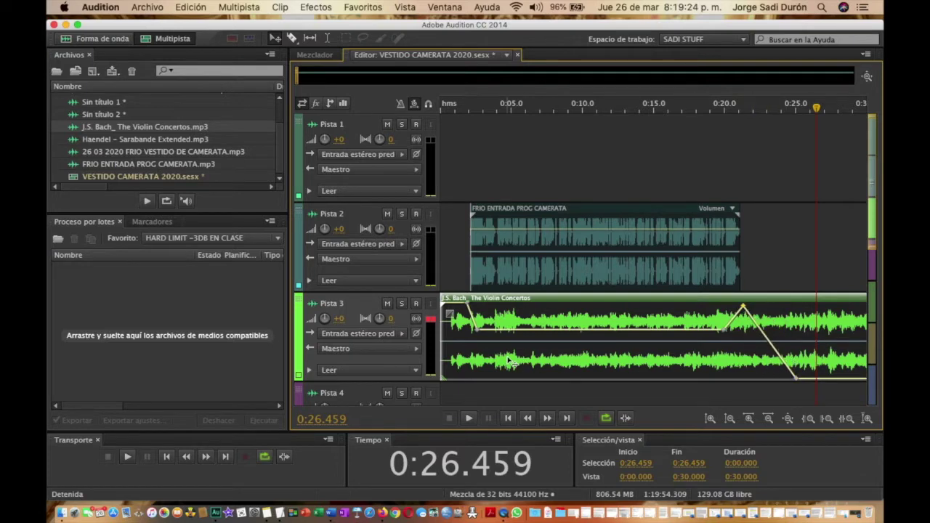
{"action": "left_click_drag", "start_coordinate": [479, 332], "coordinate": [480, 334]}
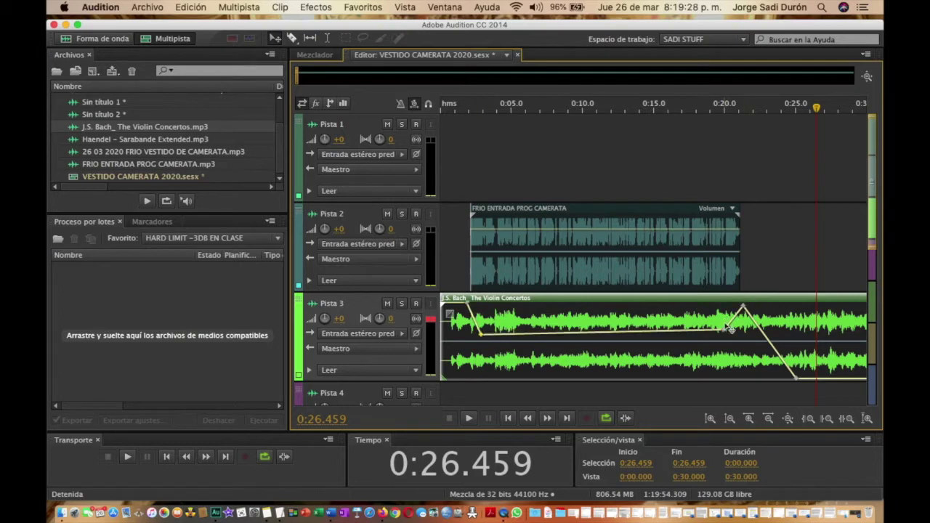
{"action": "left_click_drag", "start_coordinate": [724, 330], "coordinate": [725, 337]}
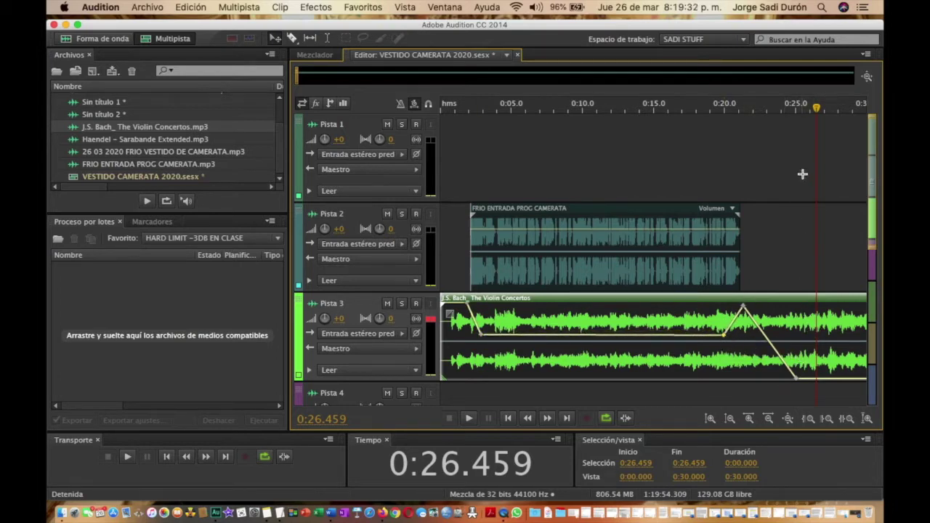
- Try to trim the Bach clip by splitting it at about 0:25 and deleting the remainder
{"action": "left_click_drag", "start_coordinate": [816, 107], "coordinate": [797, 109]}
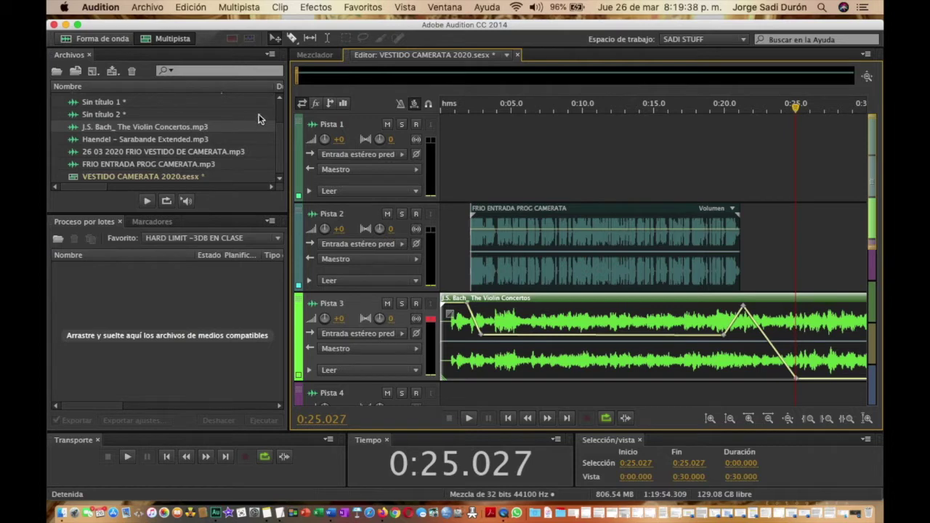
{"action": "left_click", "coordinate": [796, 314]}
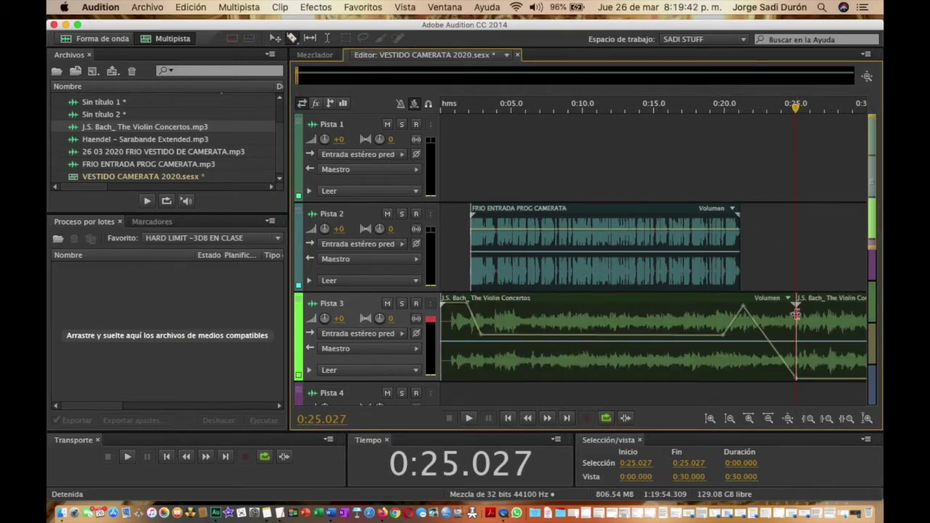
{"action": "left_click", "coordinate": [274, 39]}
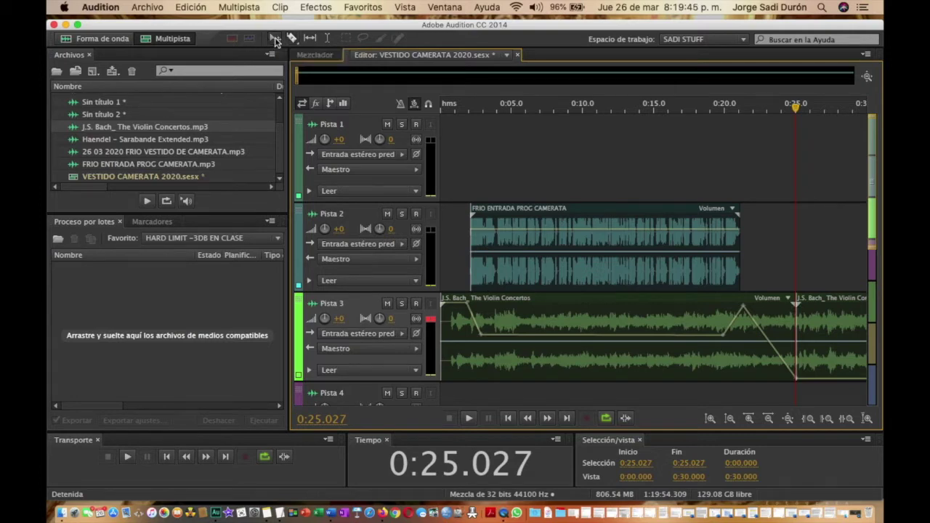
{"action": "left_click", "coordinate": [836, 331]}
{"action": "key", "text": "Delete"}
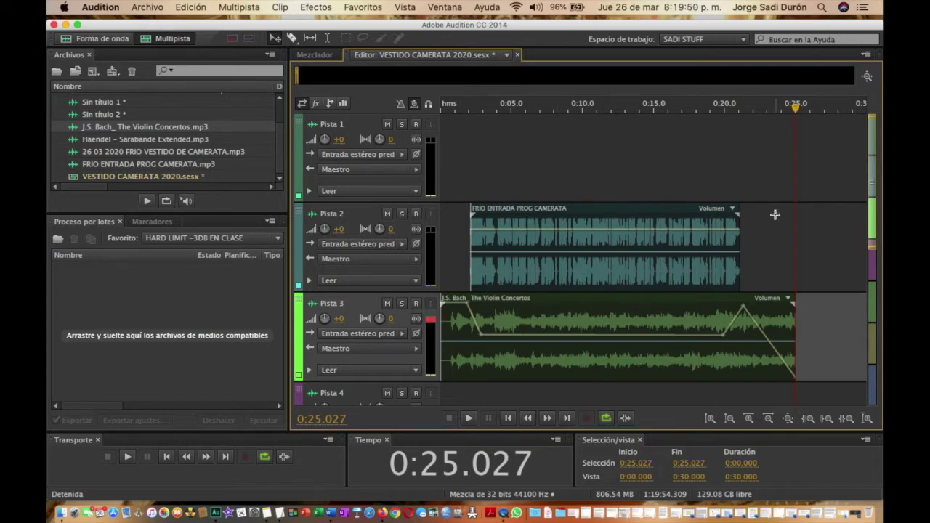
{"action": "left_click_drag", "start_coordinate": [794, 324], "coordinate": [835, 305]}
{"action": "scroll", "coordinate": [794, 269], "scroll_direction": "down", "scroll_amount": 5}
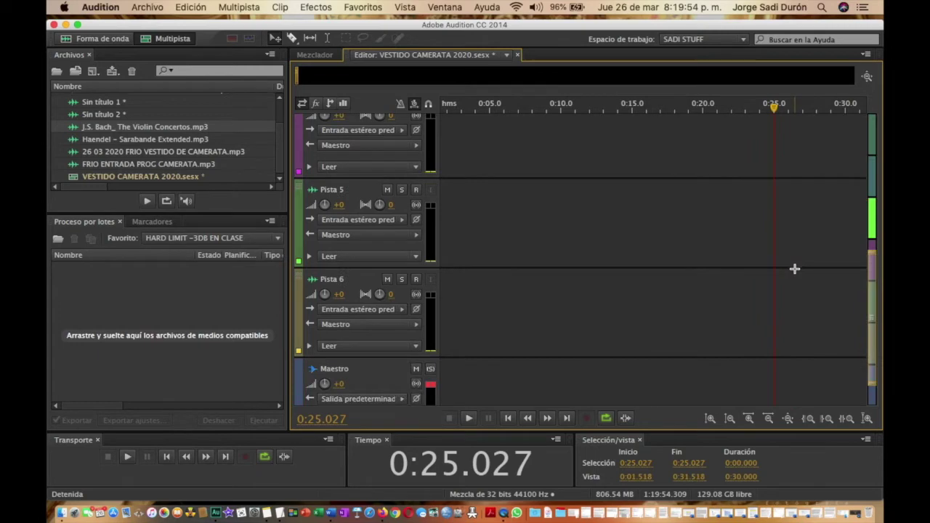
{"action": "scroll", "coordinate": [742, 304], "scroll_direction": "up", "scroll_amount": 5}
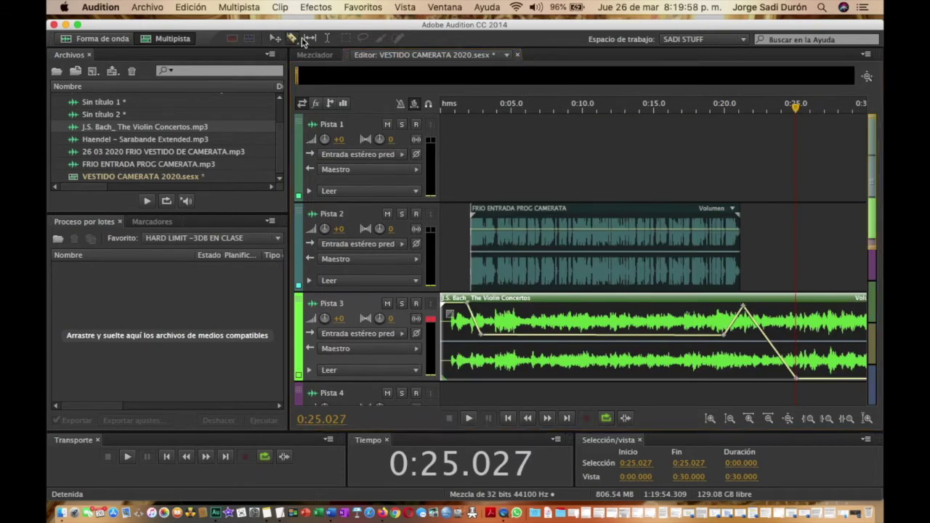
- Split the Bach clip where its fade-out ends, at about 0:25, and delete the part after the cut
{"action": "left_click", "coordinate": [795, 319]}
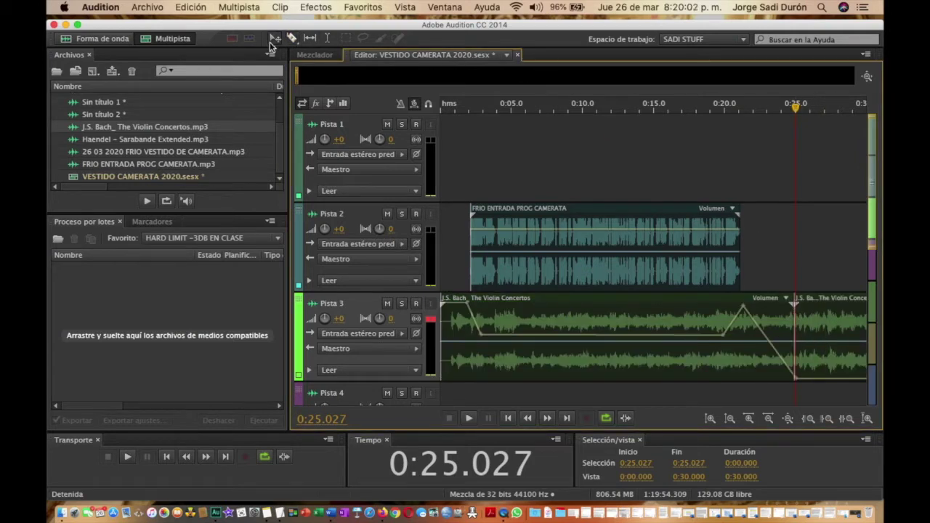
{"action": "left_click", "coordinate": [834, 335]}
{"action": "key", "text": "Delete"}
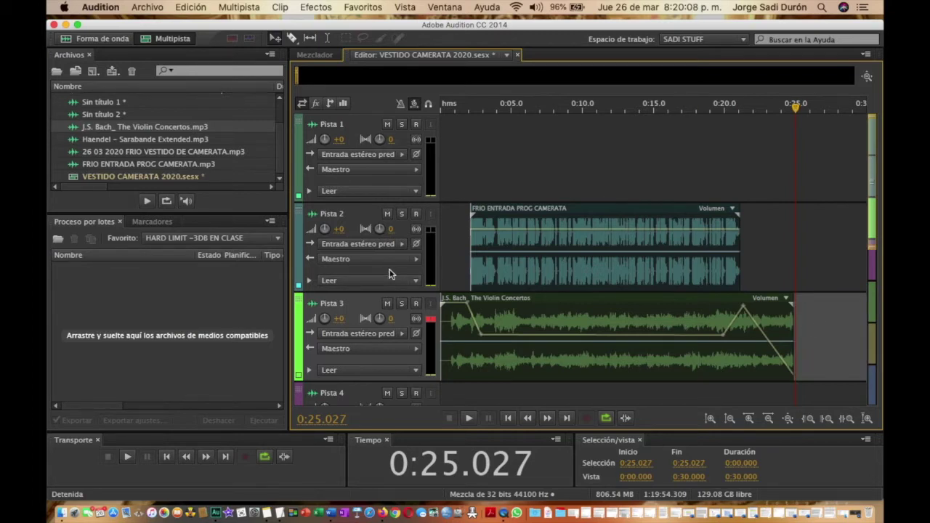
- Examine the track layout and the trimmed end of the Bach clip at different track heights and zoom levels
{"action": "scroll", "coordinate": [390, 273], "scroll_direction": "down", "scroll_amount": 4}
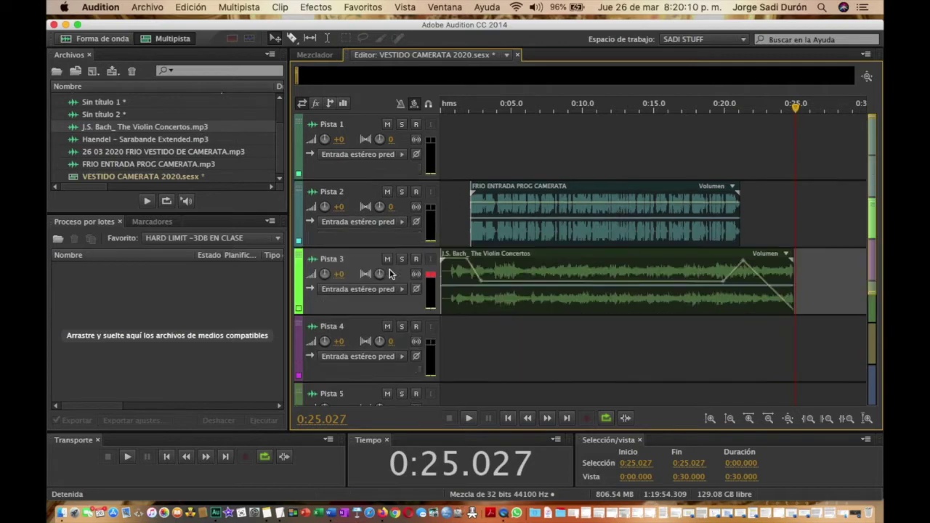
{"action": "scroll", "coordinate": [389, 273], "scroll_direction": "up", "scroll_amount": 3}
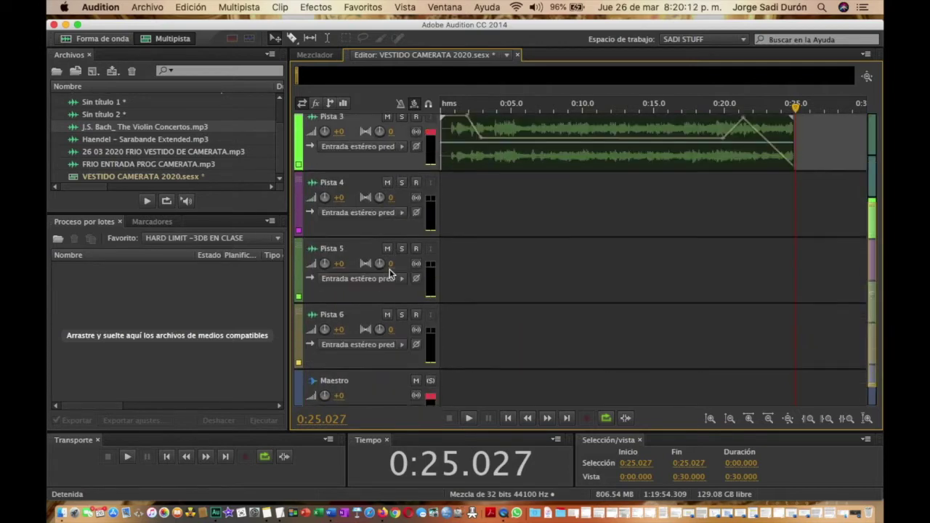
{"action": "scroll", "coordinate": [389, 273], "scroll_direction": "down", "scroll_amount": 4}
{"action": "scroll", "coordinate": [389, 273], "scroll_direction": "up", "scroll_amount": 4}
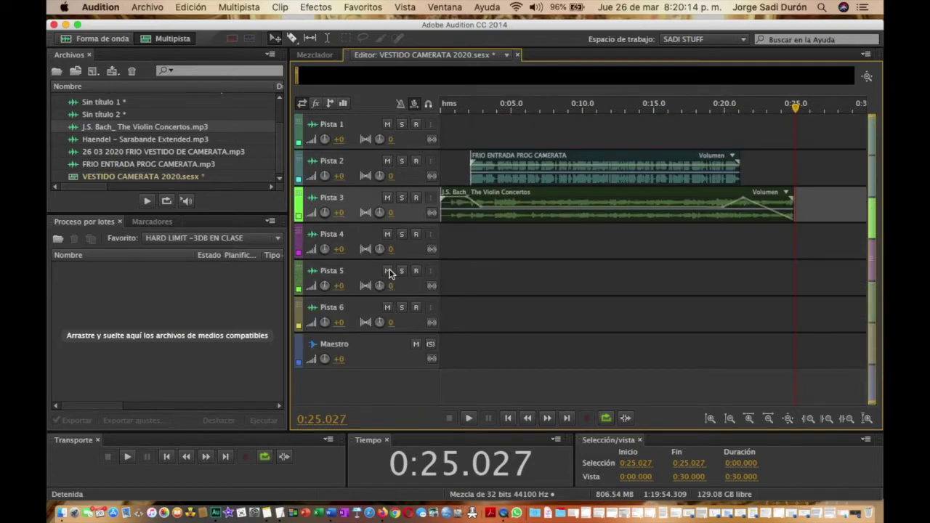
{"action": "scroll", "coordinate": [390, 273], "scroll_direction": "up", "scroll_amount": 3}
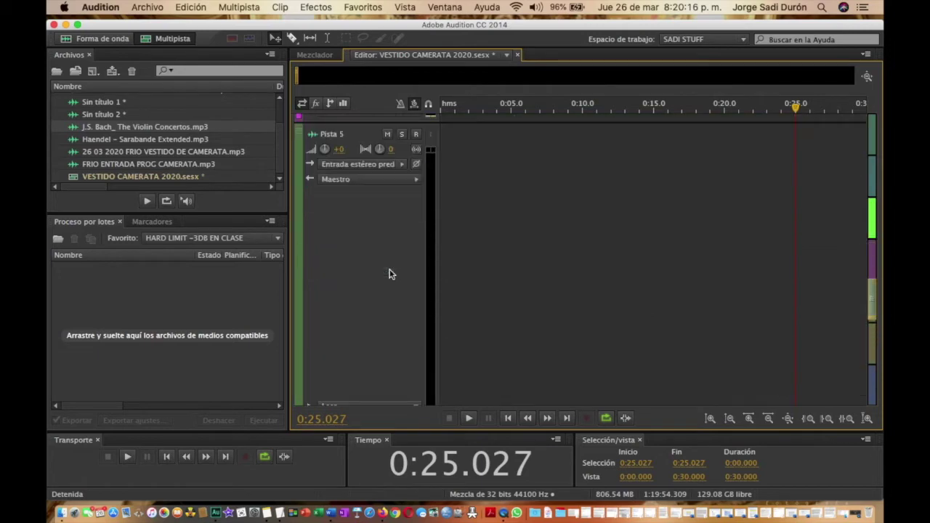
{"action": "scroll", "coordinate": [390, 273], "scroll_direction": "down", "scroll_amount": 5}
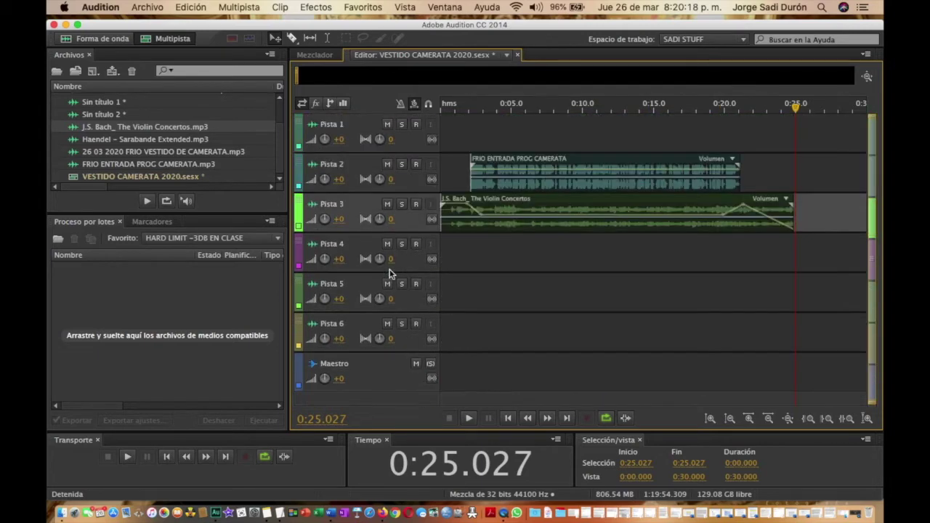
{"action": "scroll", "coordinate": [390, 273], "scroll_direction": "up", "scroll_amount": 2}
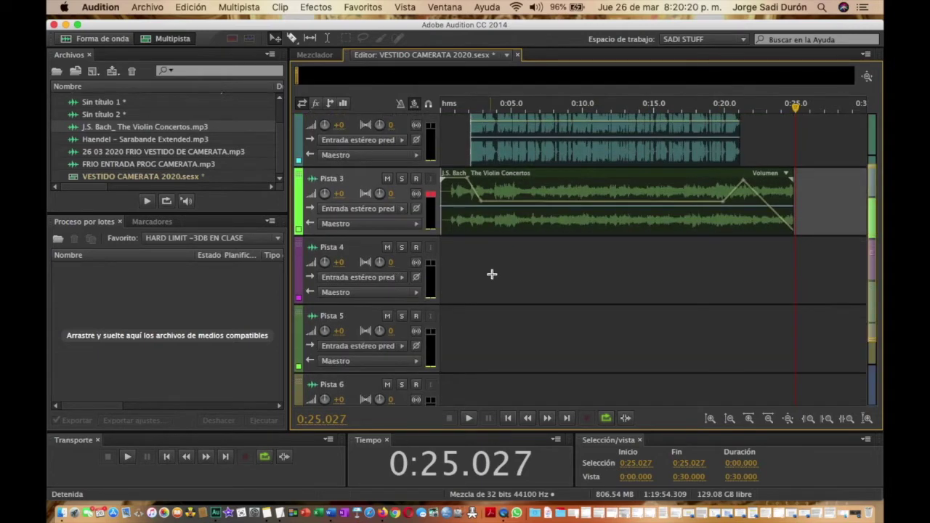
{"action": "scroll", "coordinate": [491, 274], "scroll_direction": "up", "scroll_amount": 1}
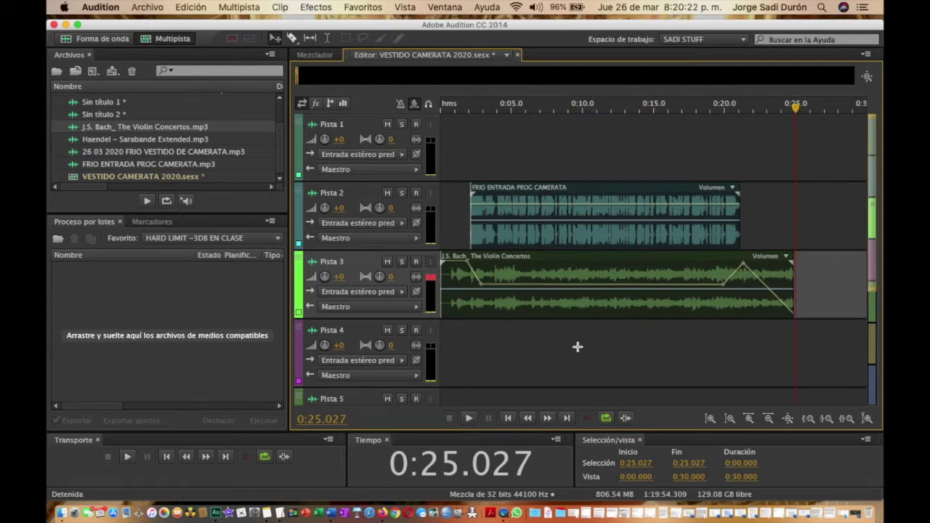
{"action": "scroll", "coordinate": [577, 346], "scroll_direction": "up", "scroll_amount": 3}
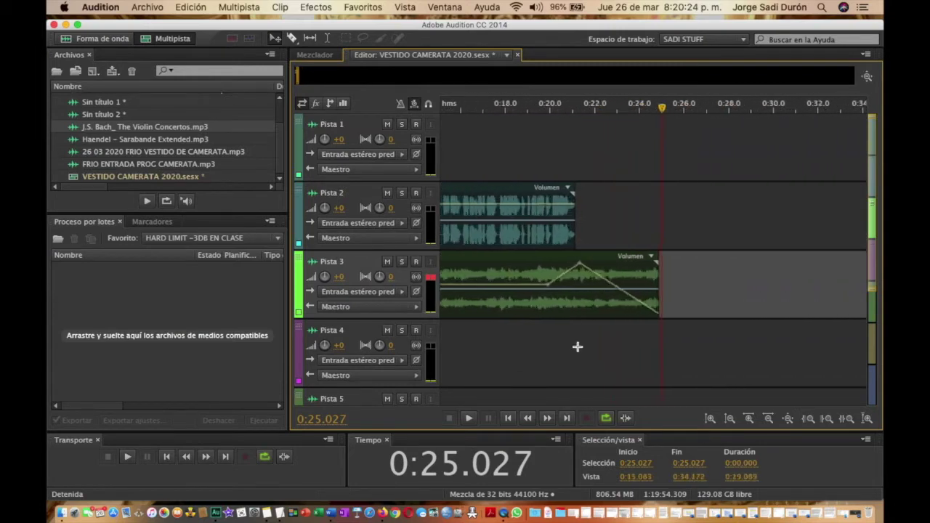
{"action": "scroll", "coordinate": [576, 346], "scroll_direction": "up", "scroll_amount": 3}
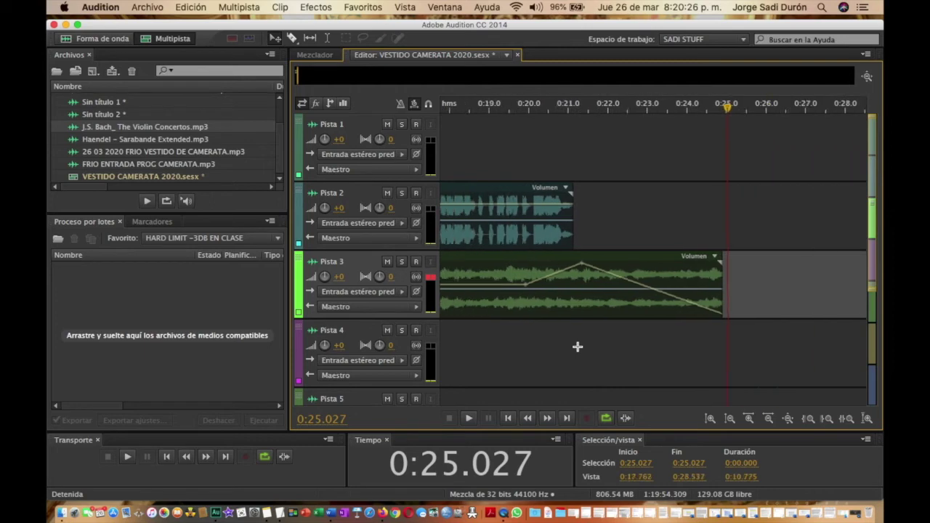
{"action": "scroll", "coordinate": [576, 347], "scroll_direction": "down", "scroll_amount": 2}
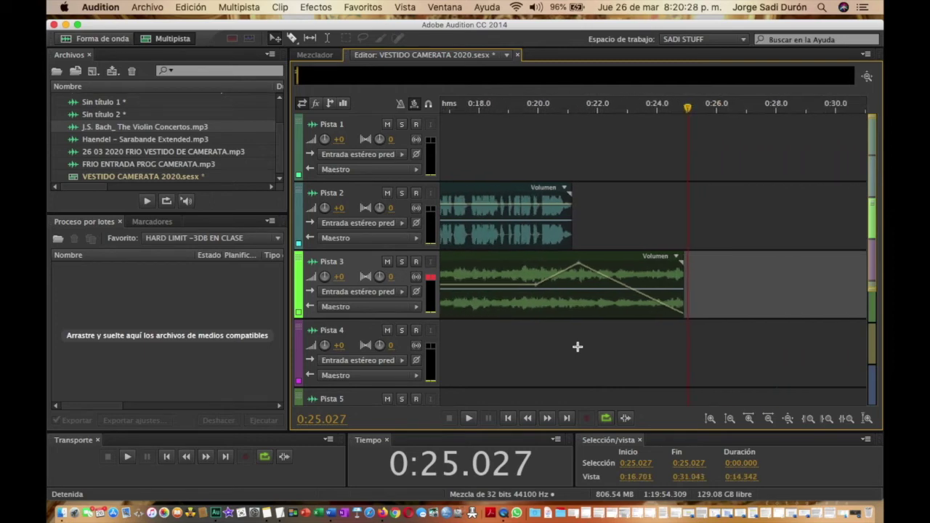
{"action": "scroll", "coordinate": [577, 347], "scroll_direction": "down", "scroll_amount": 2}
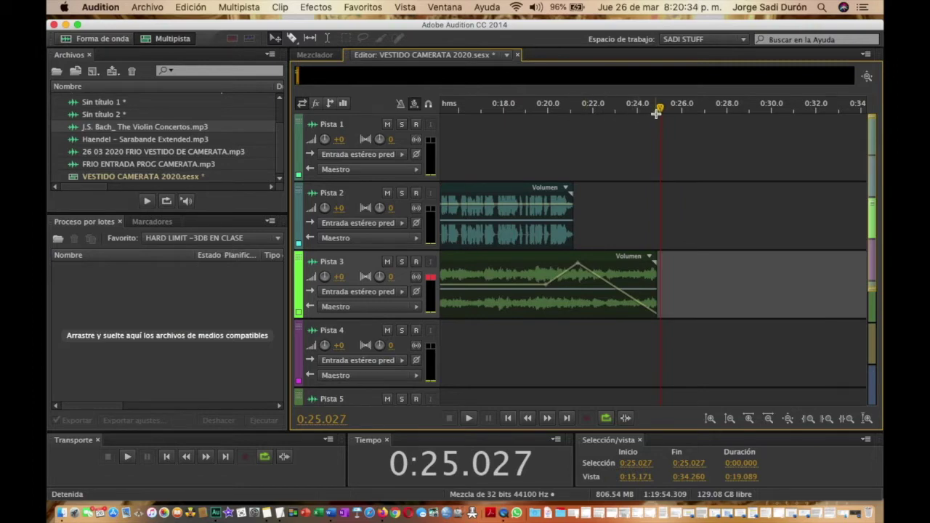
{"action": "scroll", "coordinate": [629, 162], "scroll_direction": "down", "scroll_amount": 8}
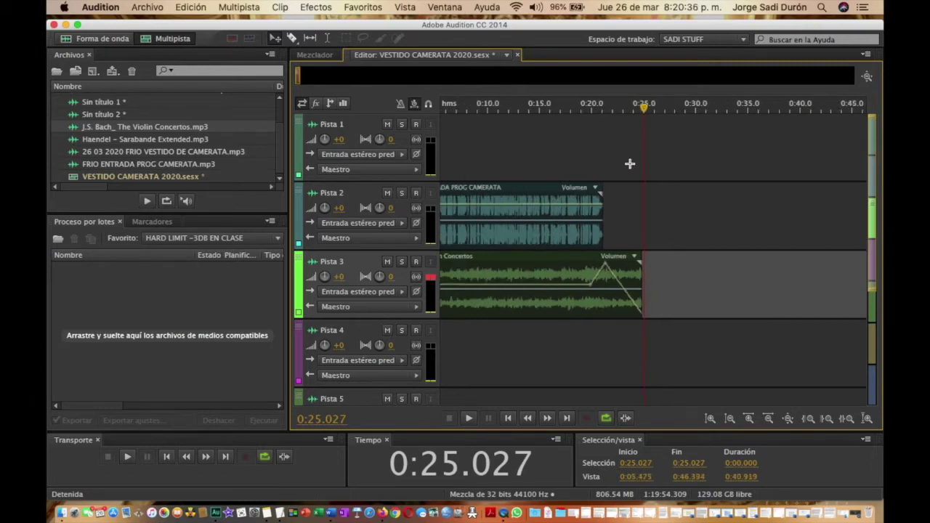
- Raise the voice clip's volume line slightly and return the playhead to the start of the session
{"action": "left_click", "coordinate": [490, 210]}
{"action": "left_click_drag", "start_coordinate": [491, 210], "coordinate": [491, 198]}
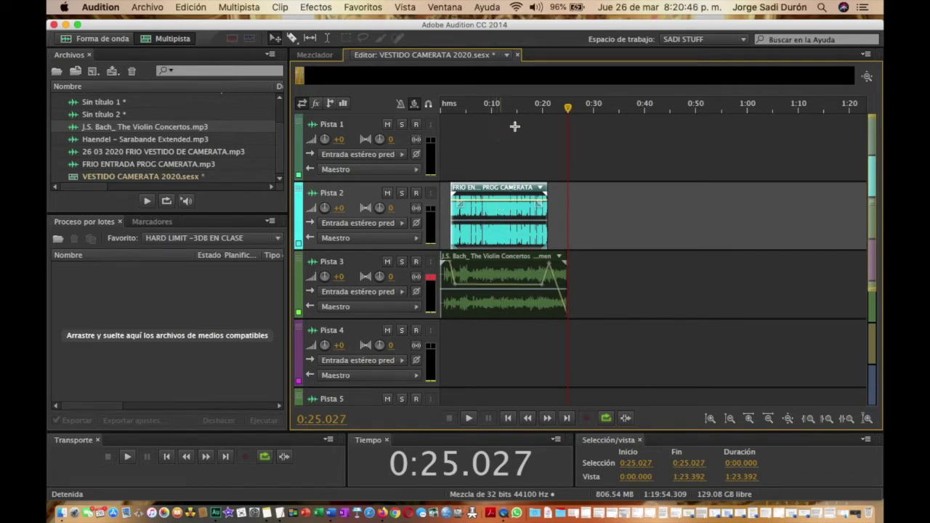
{"action": "left_click_drag", "start_coordinate": [569, 108], "coordinate": [431, 108]}
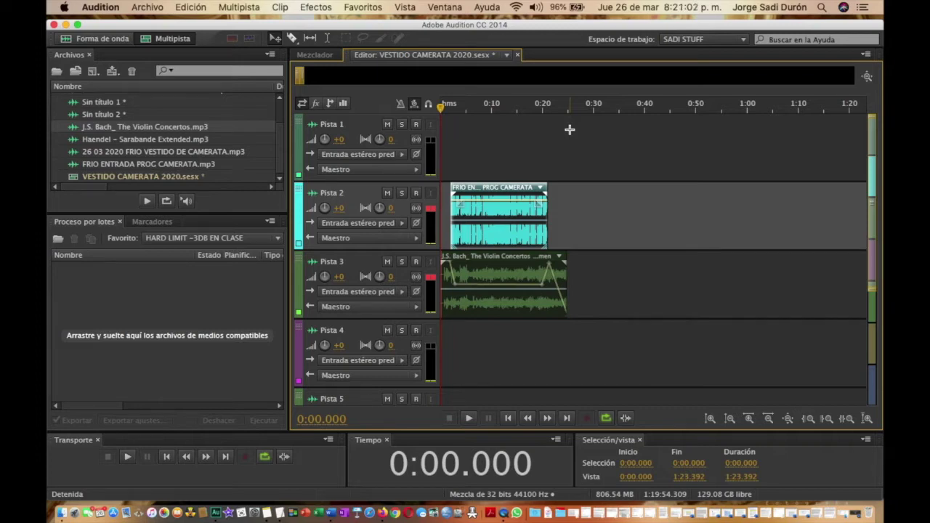
- Set up a multitrack mixdown export of the complete session, naming the file ENTRADA PROGRAMA A CAMERATA 2020.mp3
{"action": "left_click", "coordinate": [143, 8]}
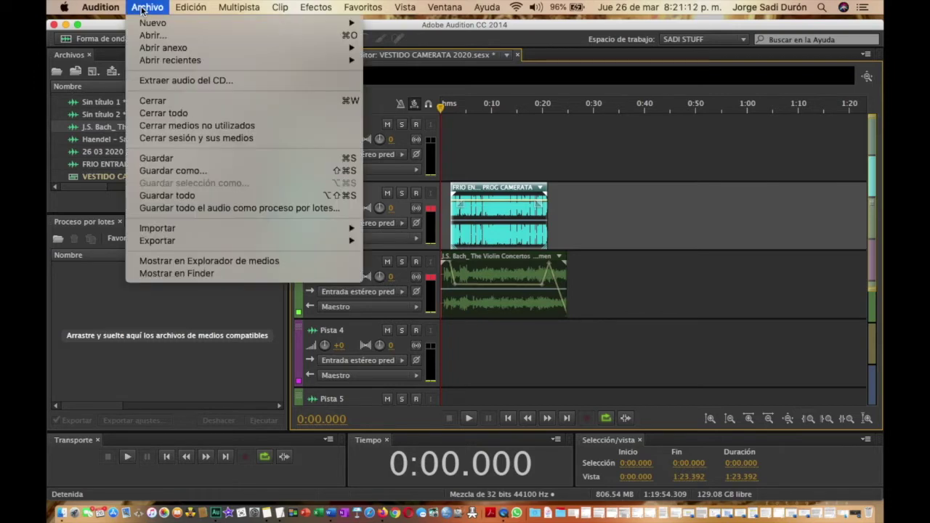
{"action": "mouse_move", "coordinate": [166, 243]}
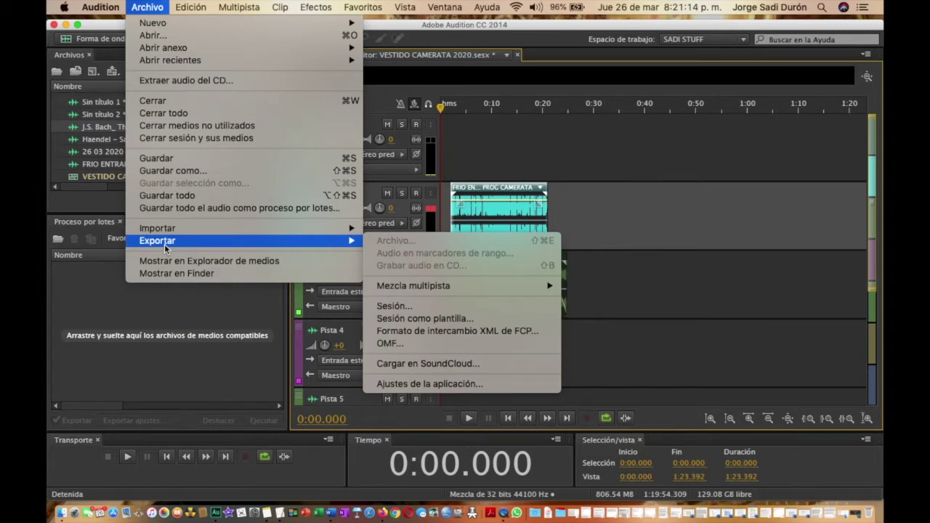
{"action": "mouse_move", "coordinate": [438, 287]}
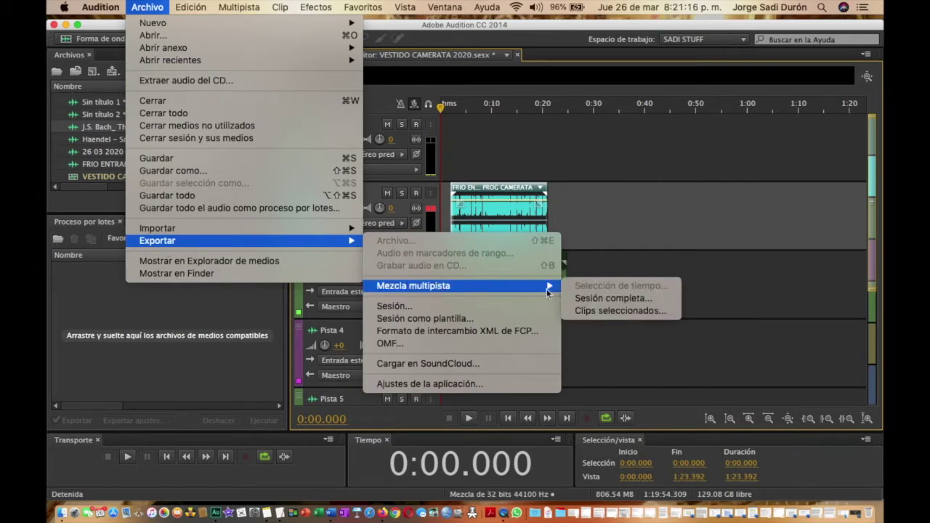
{"action": "left_click", "coordinate": [600, 299]}
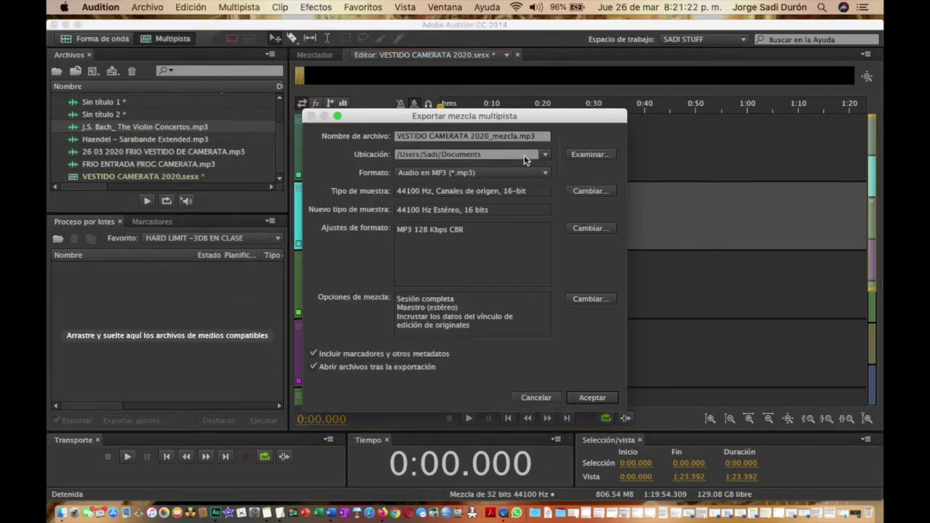
{"action": "left_click", "coordinate": [515, 138]}
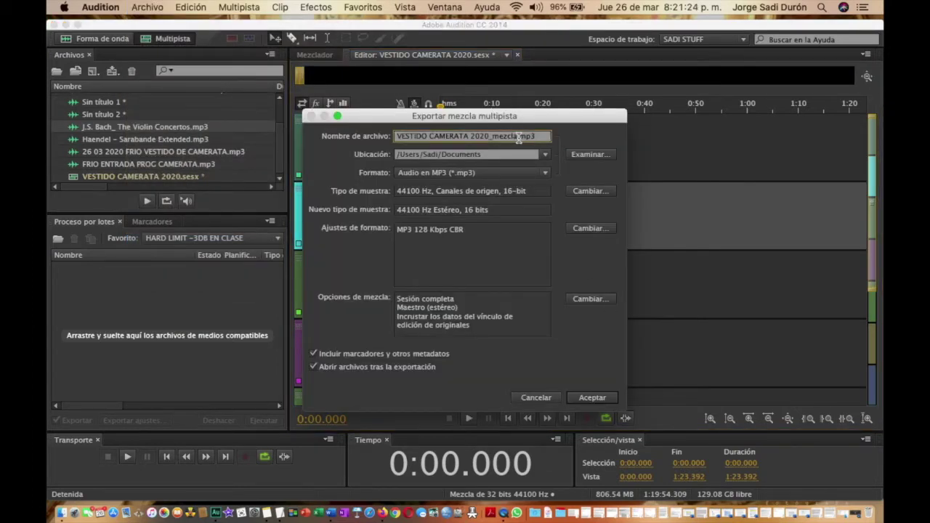
{"action": "key", "text": "BackSpace"}
{"action": "key", "text": "BackSpace"}
{"action": "key", "text": "BackSpace"}
{"action": "key", "text": "BackSpace"}
{"action": "key", "text": "BackSpace"}
{"action": "key", "text": "BackSpace"}
{"action": "key", "text": "BackSpace"}
{"action": "key", "text": "BackSpace"}
{"action": "key", "text": "BackSpace"}
{"action": "type", "text": "20"}
{"action": "key", "text": "BackSpace"}
{"action": "key", "text": "BackSpace"}
{"action": "key", "text": "BackSpace"}
{"action": "key", "text": "BackSpace"}
{"action": "key", "text": "BackSpace"}
{"action": "key", "text": "BackSpace"}
{"action": "key", "text": "BackSpace"}
{"action": "key", "text": "BackSpace"}
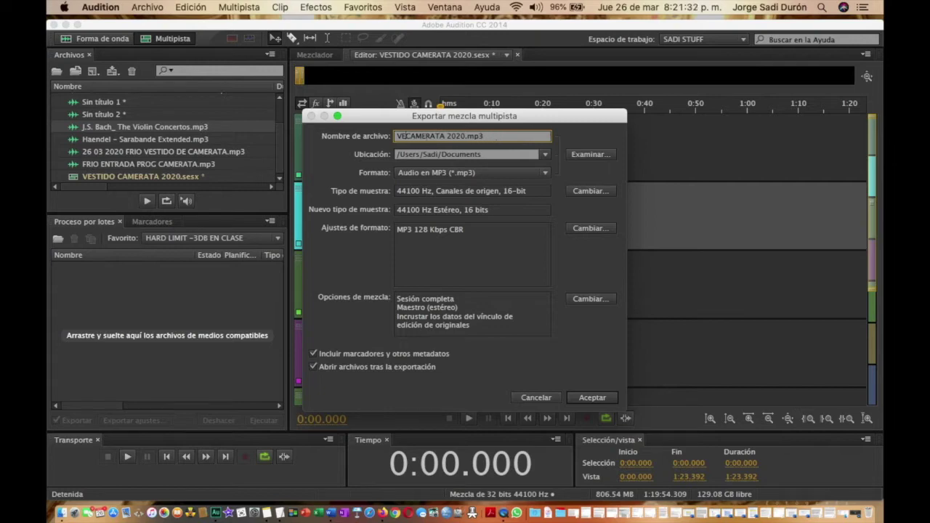
{"action": "type", "text": "ENTRADA A"}
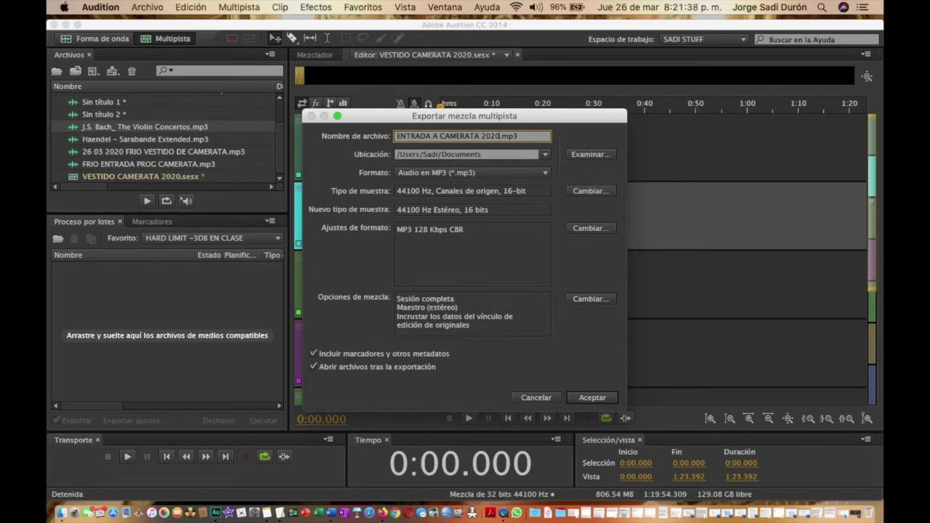
{"action": "left_click", "coordinate": [434, 138]}
{"action": "type", "text": "PROGRAMA"}
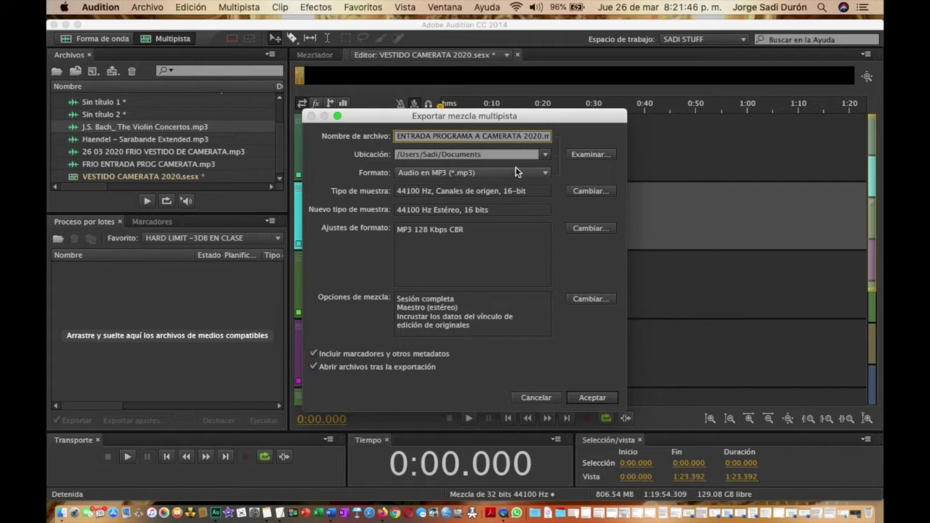
- Browse to the TAREA 2 VESTIDO folder, inside the video tutorials folder on the desktop, as the export location
{"action": "left_click", "coordinate": [592, 155]}
{"action": "left_click", "coordinate": [594, 155]}
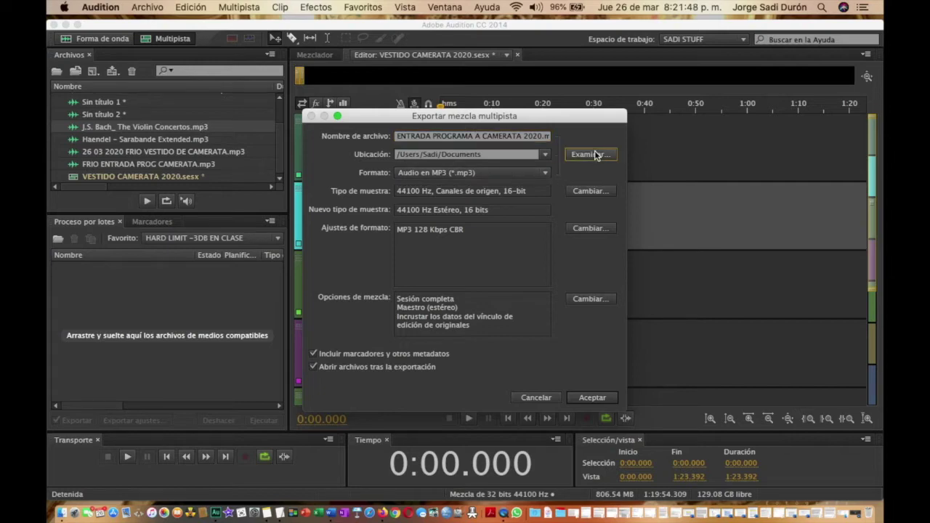
{"action": "left_click", "coordinate": [240, 225]}
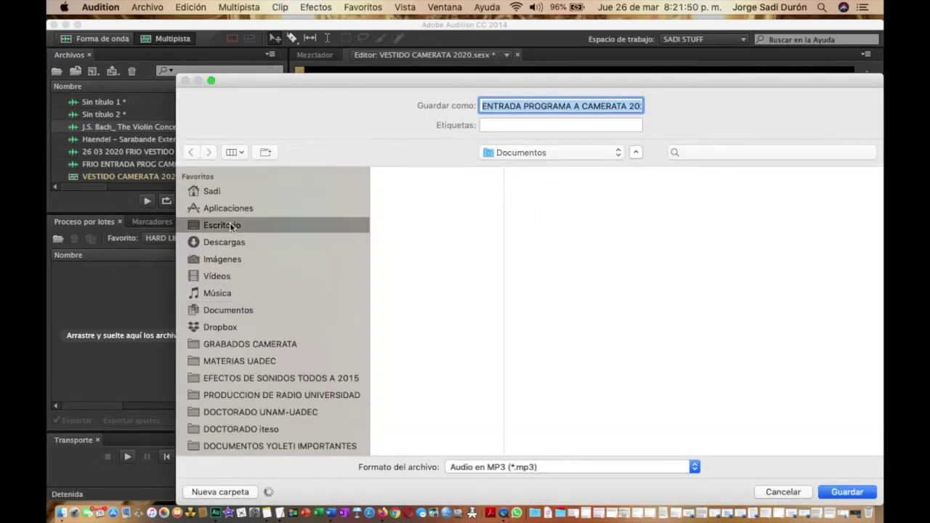
{"action": "left_click", "coordinate": [451, 269]}
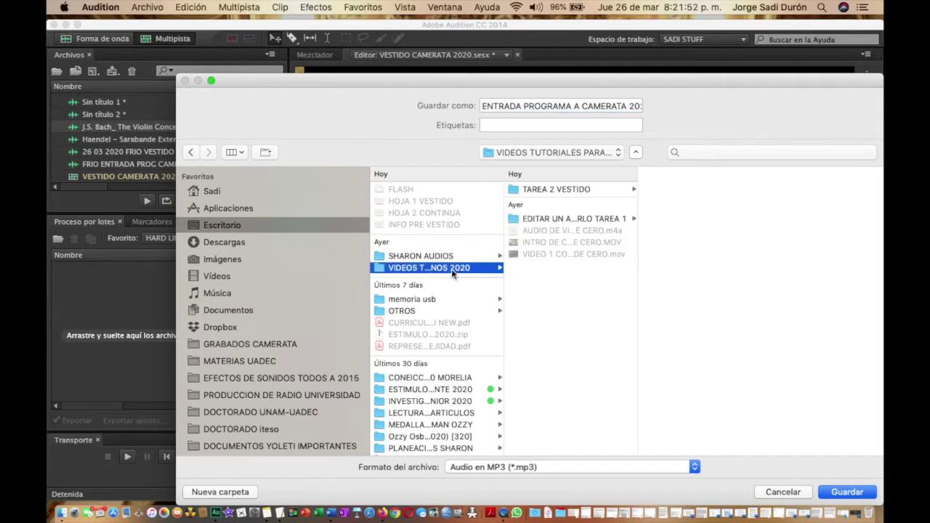
{"action": "left_click", "coordinate": [560, 192]}
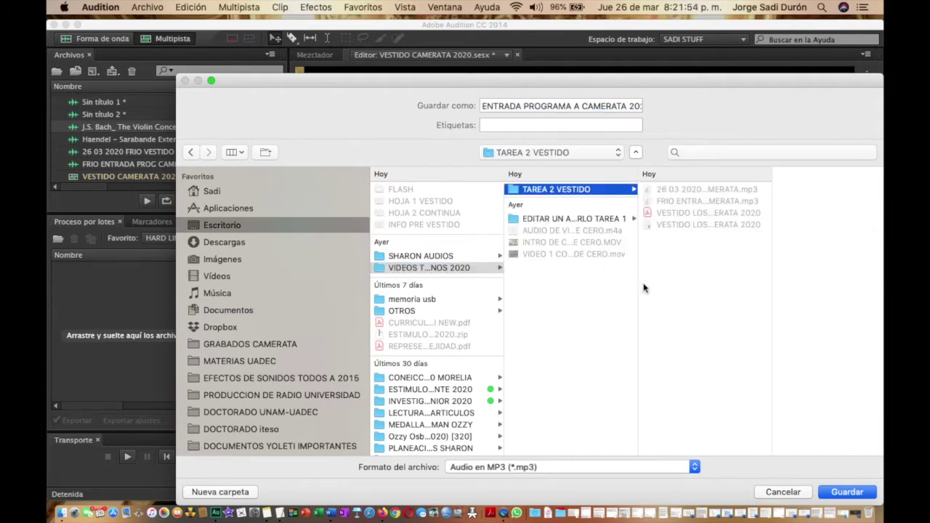
- Create a folder named VESTIDO TERMINADO CAMERATA DE COAHUILA 2020 there and export the multitrack mixdown into it
{"action": "left_click", "coordinate": [220, 492]}
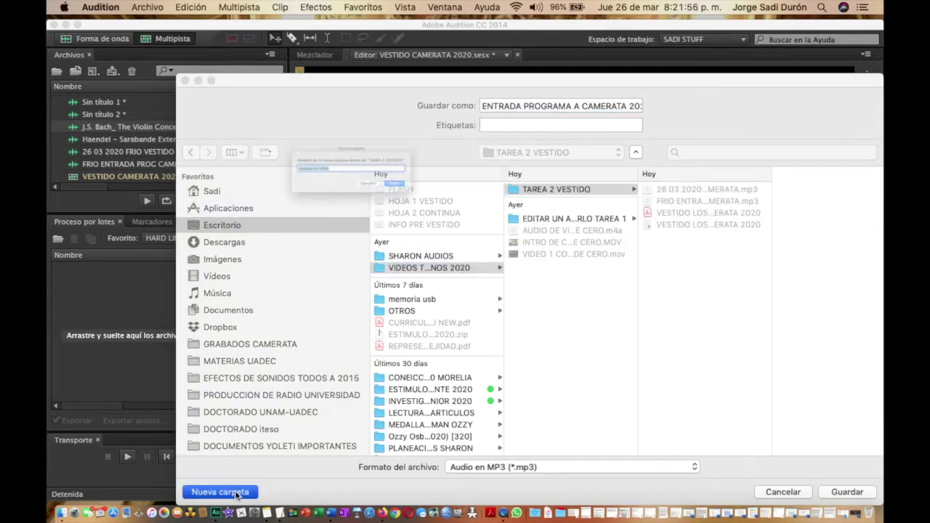
{"action": "type", "text": "VESTIDO "}
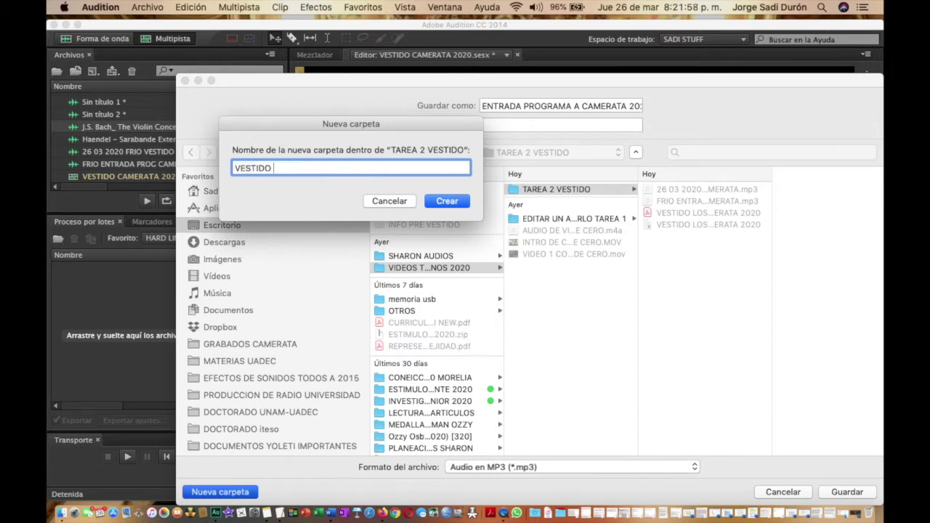
{"action": "type", "text": "TERMINADO CAMERATA DE COAHUILA 2020"}
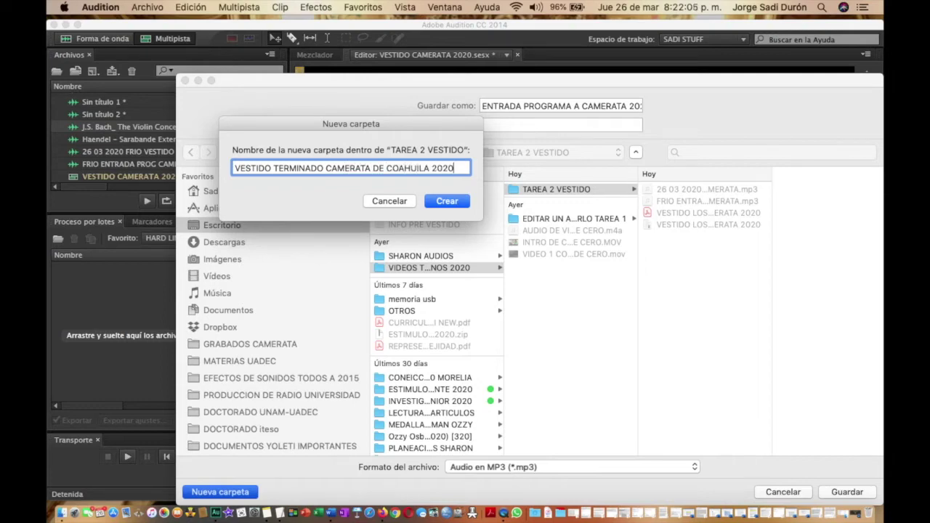
{"action": "left_click", "coordinate": [451, 201]}
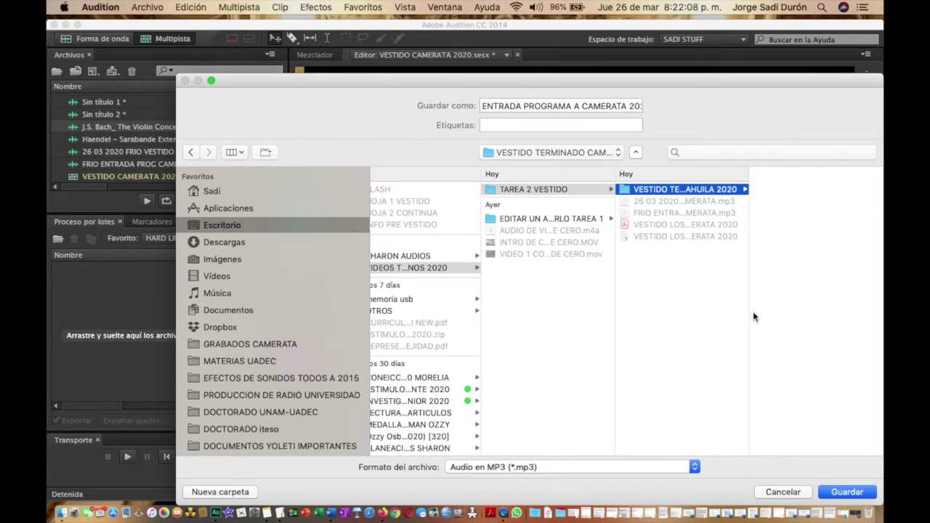
{"action": "left_click", "coordinate": [847, 492]}
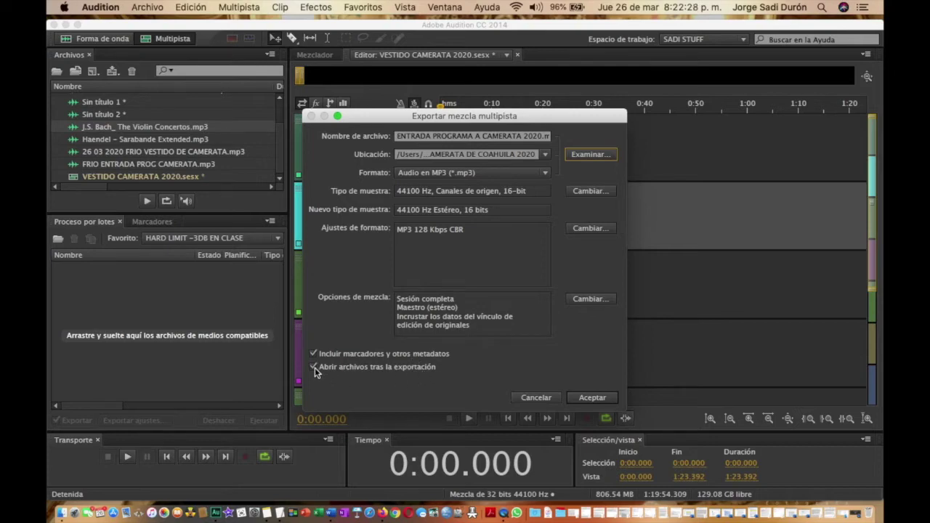
{"action": "left_click", "coordinate": [585, 400]}
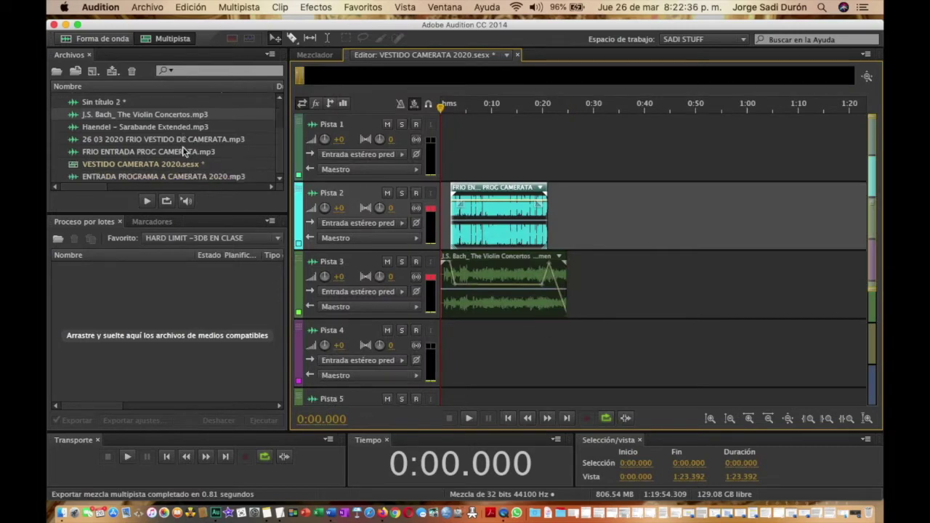
- Open ENTRADA PROGRAMA A CAMERATA 2020.mp3 in the waveform editor and delete the silence in its first 0.719 seconds
{"action": "left_click", "coordinate": [131, 178]}
{"action": "double_click", "coordinate": [131, 178]}
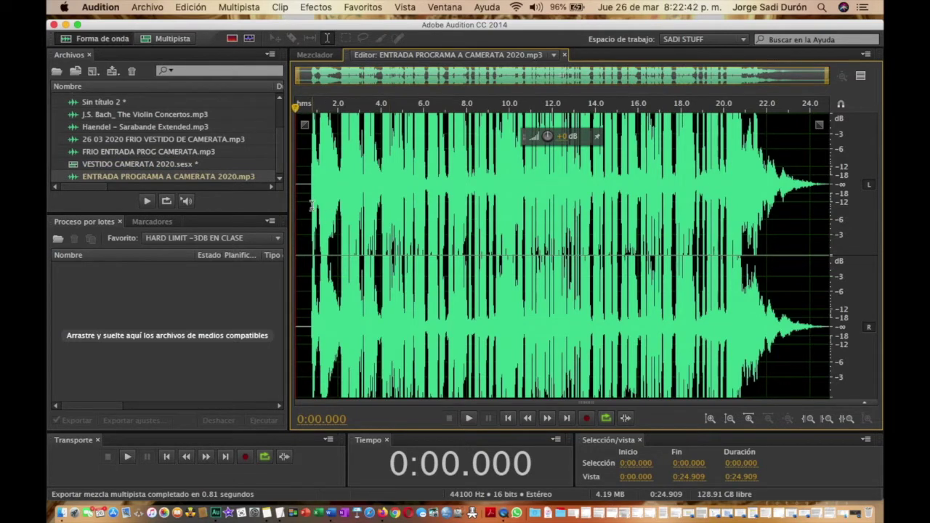
{"action": "left_click_drag", "start_coordinate": [310, 203], "coordinate": [282, 205]}
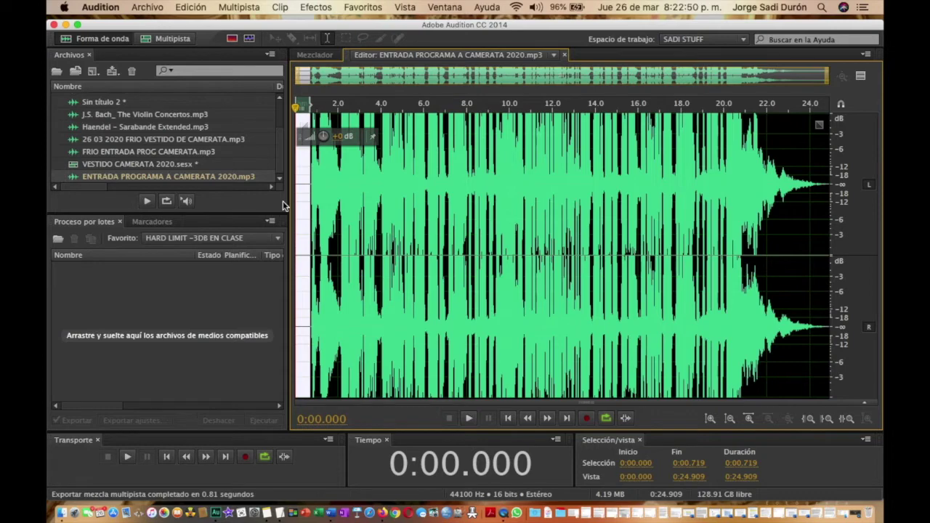
{"action": "key", "text": "Delete"}
- Apply the Hard Limiter to the entire mix with a maximum amplitude of -3.0 dB and an input boost of 6.0 dB
{"action": "left_click", "coordinate": [579, 233]}
{"action": "key", "text": "super+a"}
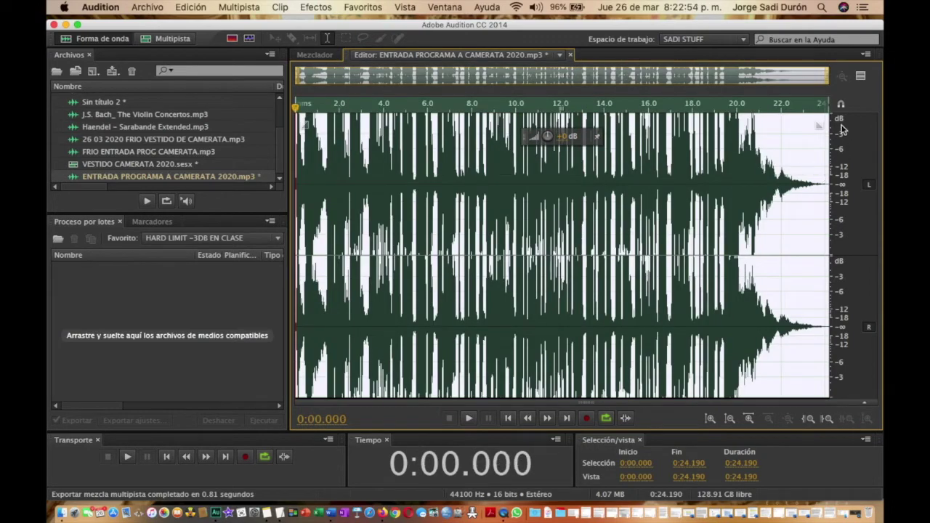
{"action": "left_click", "coordinate": [321, 8]}
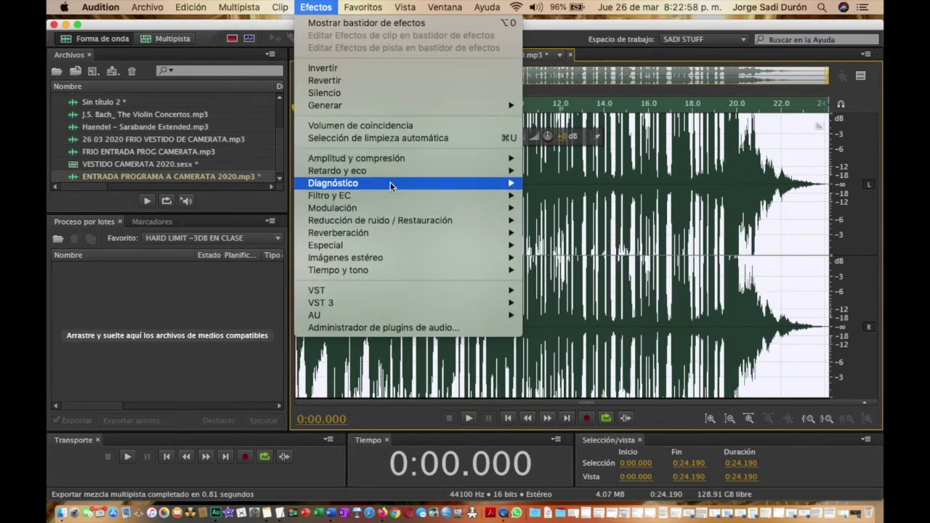
{"action": "mouse_move", "coordinate": [400, 157]}
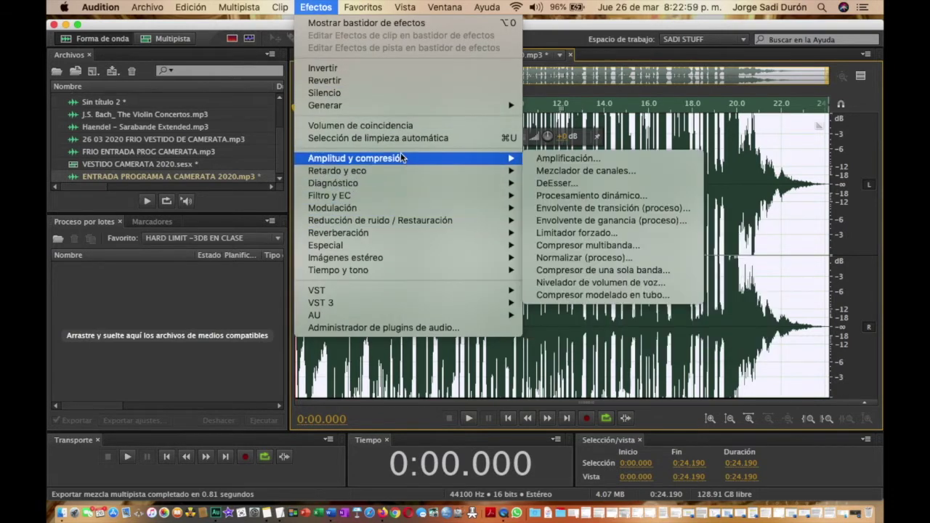
{"action": "left_click", "coordinate": [569, 234]}
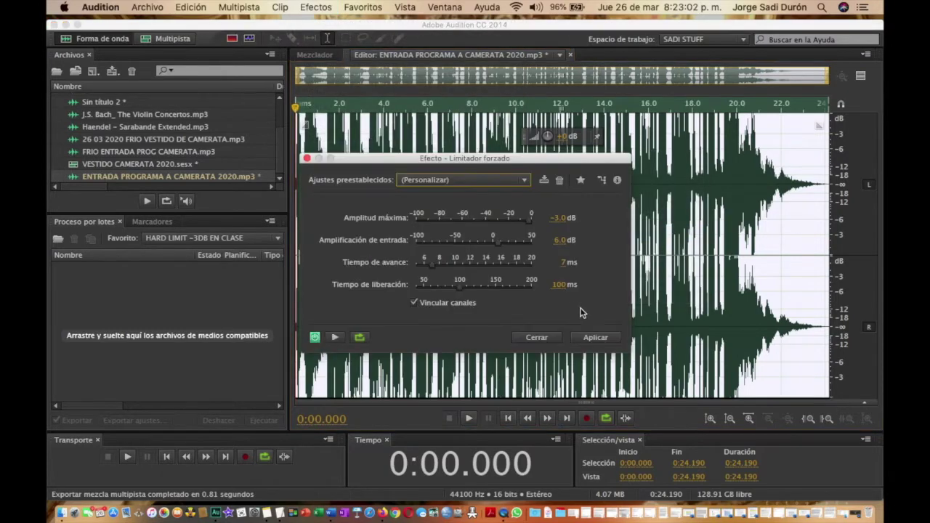
{"action": "left_click", "coordinate": [591, 338]}
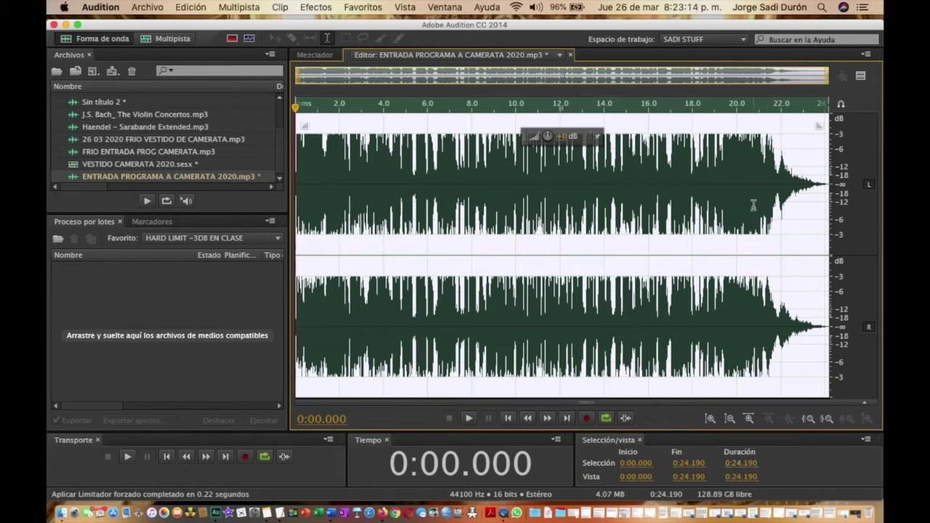
- Play the limited mix from the start and save the changes to the MP3 file
{"action": "key", "text": "space"}
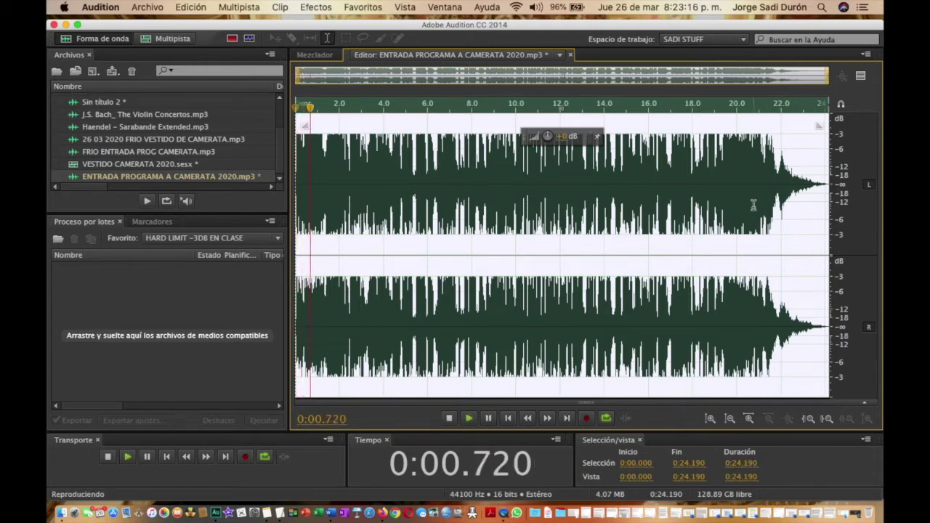
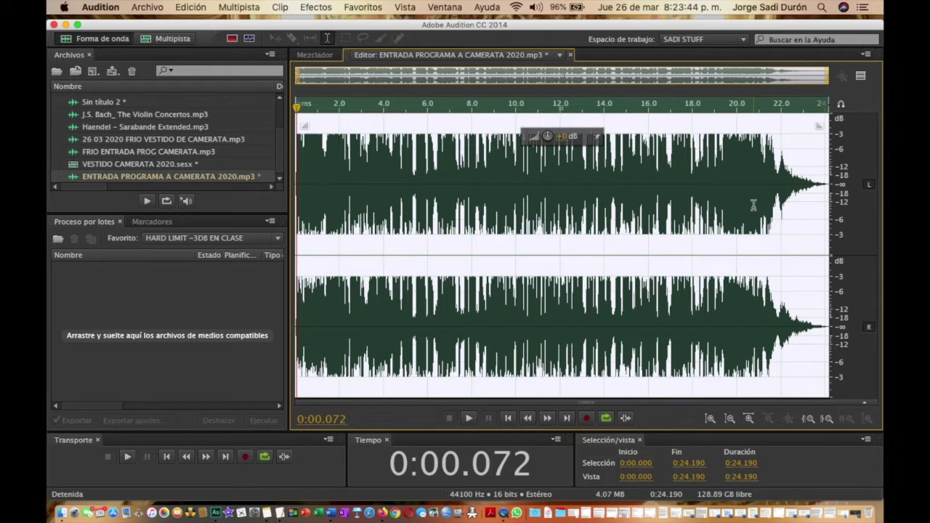
{"action": "key", "text": "super+s"}
{"action": "key", "text": "Return"}
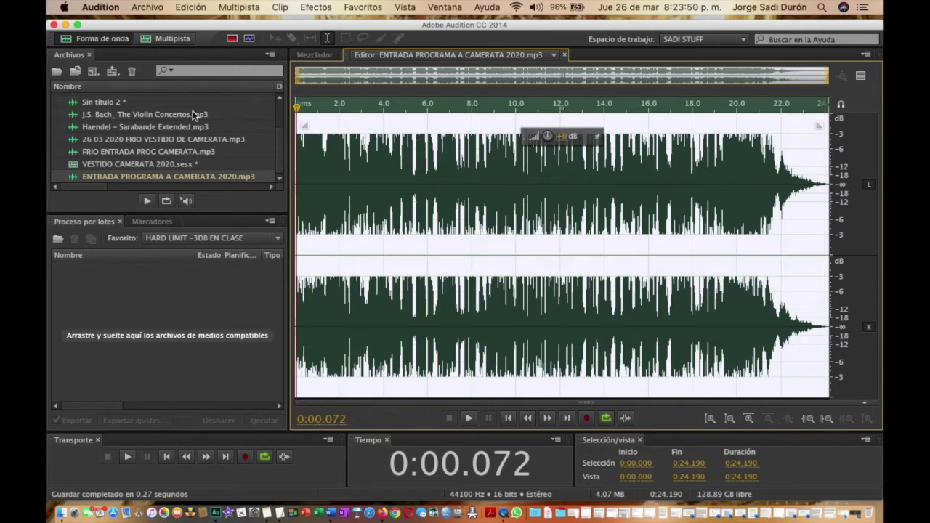
- Open 26 03 2020 FRIO VESTIDO DE CAMERATA.mp3 and add a range marker over the selected passage from 0:39.476 to 1:04.249
{"action": "scroll", "coordinate": [194, 114], "scroll_direction": "up", "scroll_amount": 4}
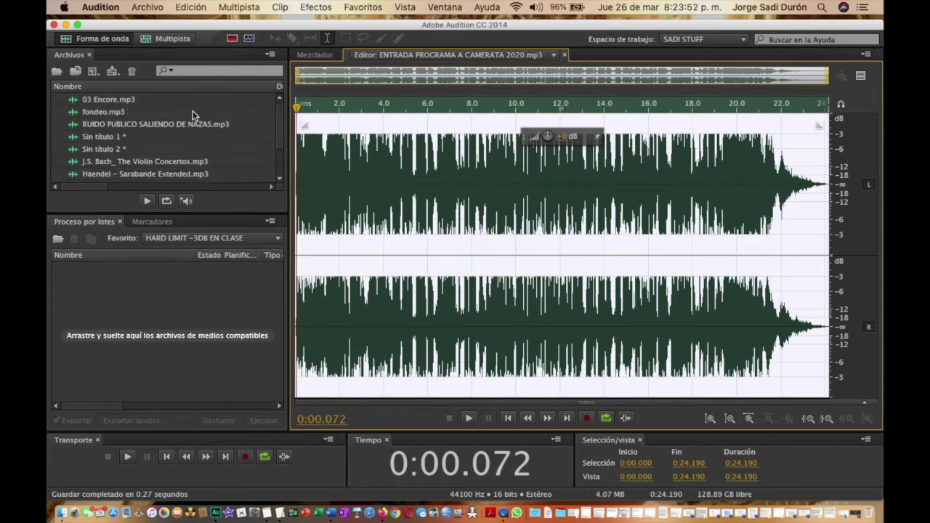
{"action": "scroll", "coordinate": [193, 114], "scroll_direction": "down", "scroll_amount": 1}
{"action": "scroll", "coordinate": [193, 112], "scroll_direction": "up", "scroll_amount": 1}
{"action": "scroll", "coordinate": [193, 110], "scroll_direction": "down", "scroll_amount": 4}
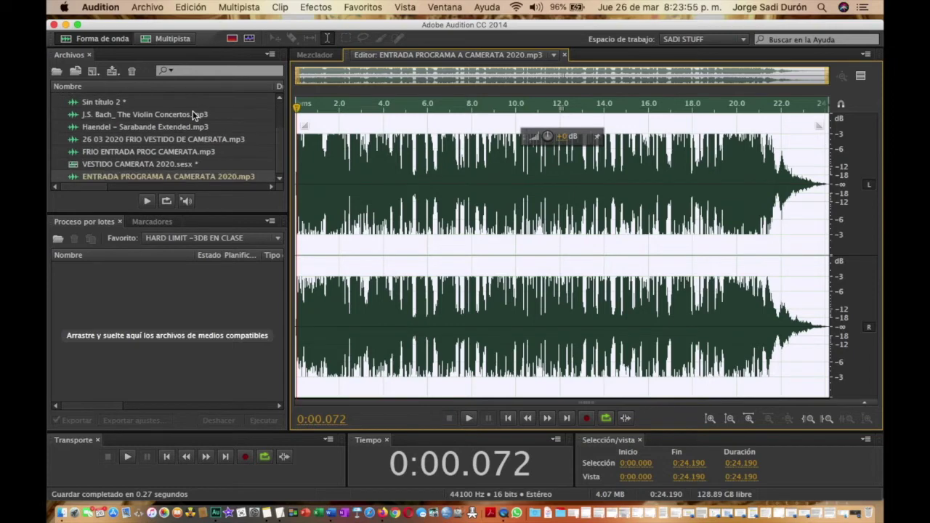
{"action": "double_click", "coordinate": [139, 139]}
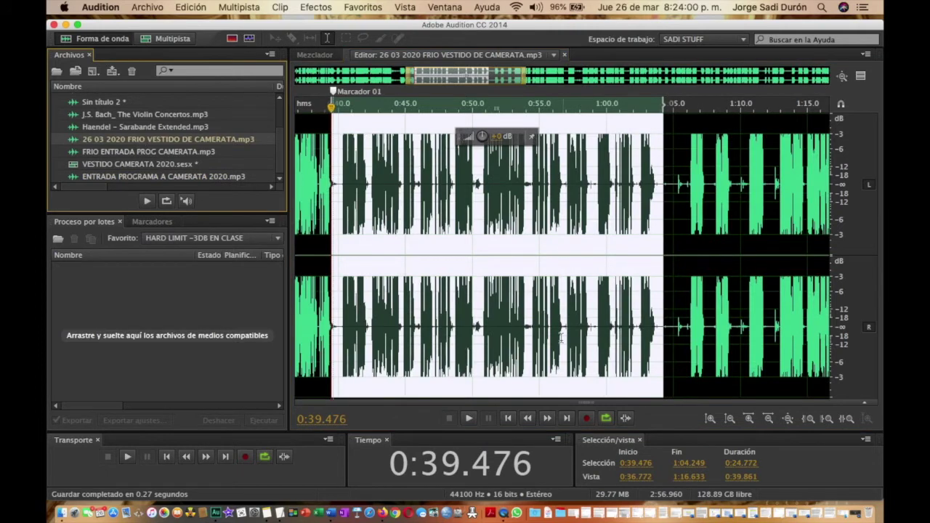
{"action": "key", "text": "m"}
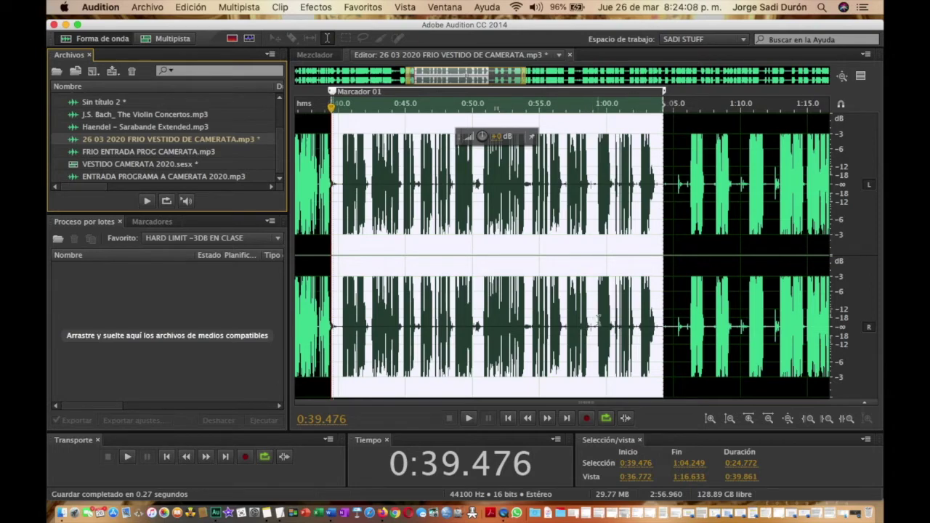
- Move the Marcador 01 point marker earlier, to about 0:36.6, away from the start of the marked range
{"action": "scroll", "coordinate": [597, 319], "scroll_direction": "right", "scroll_amount": 5}
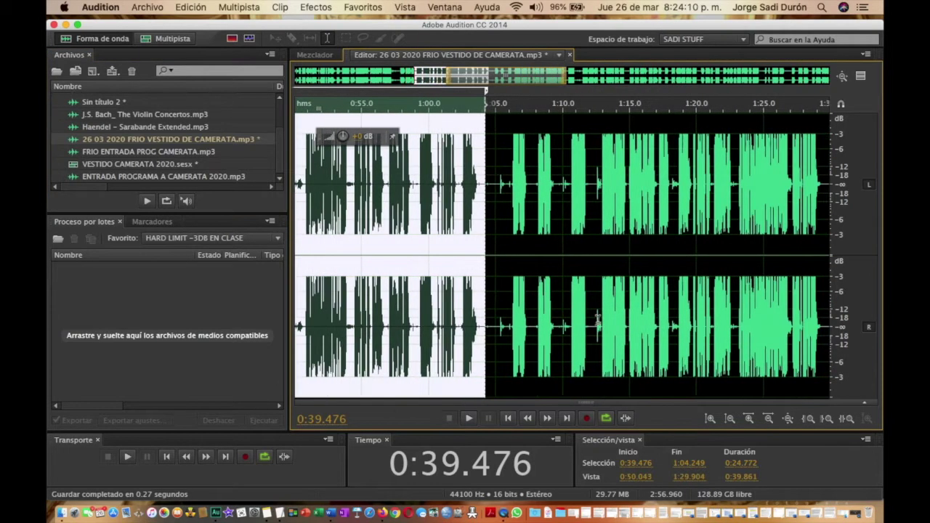
{"action": "left_click", "coordinate": [597, 319]}
{"action": "key", "text": "m"}
{"action": "scroll", "coordinate": [598, 314], "scroll_direction": "left", "scroll_amount": 5}
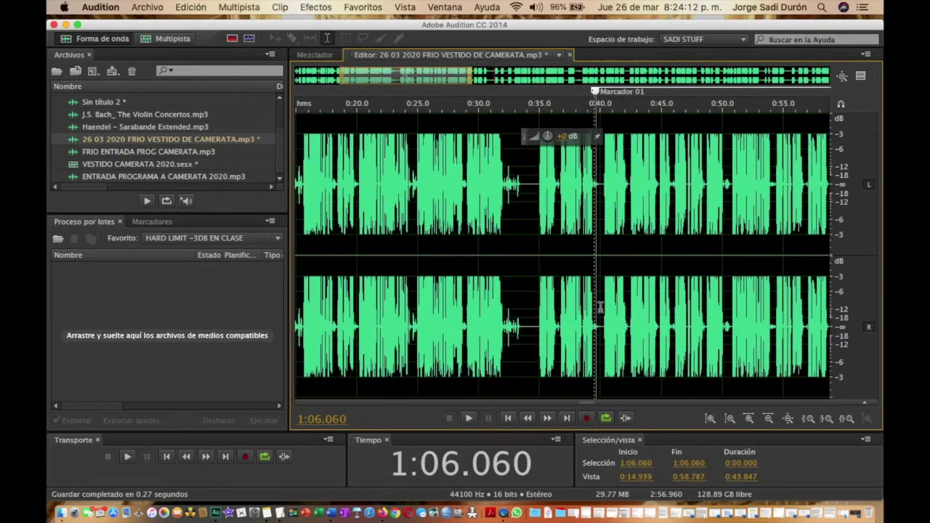
{"action": "scroll", "coordinate": [600, 308], "scroll_direction": "right", "scroll_amount": 3}
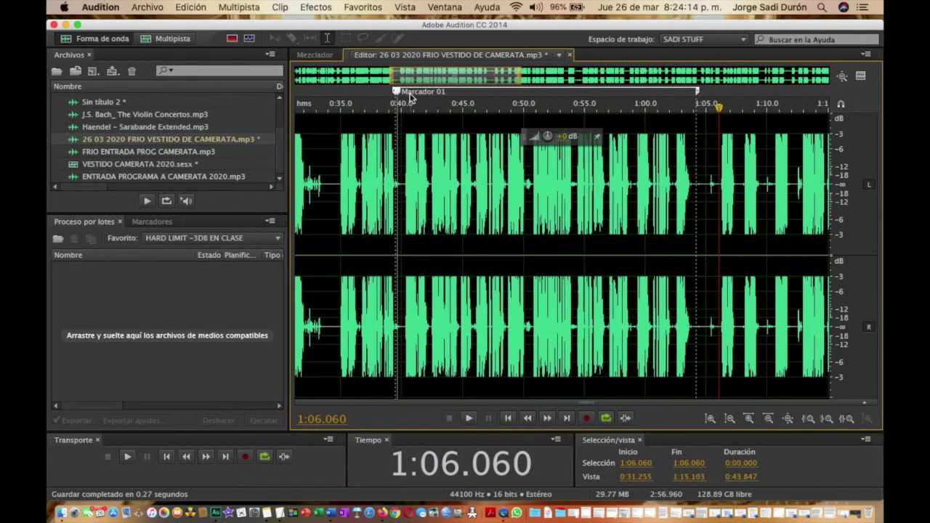
{"action": "mouse_move", "coordinate": [397, 96]}
{"action": "left_mouse_down"}
{"action": "mouse_move", "coordinate": [363, 93]}
{"action": "mouse_move", "coordinate": [372, 106]}
{"action": "left_mouse_up"}
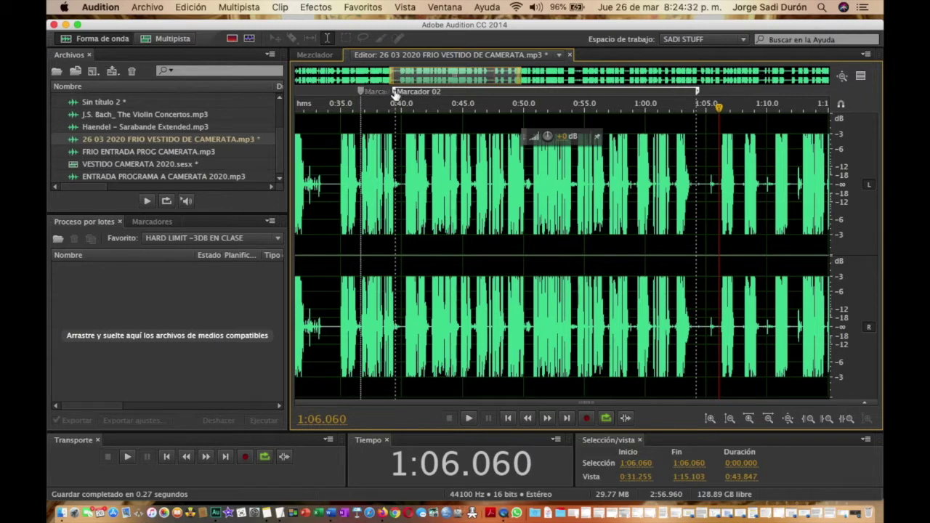
- Rename the Marcador 02 range marker as ENTRADA FRIO and bring back the batch process view
{"action": "right_click", "coordinate": [394, 92]}
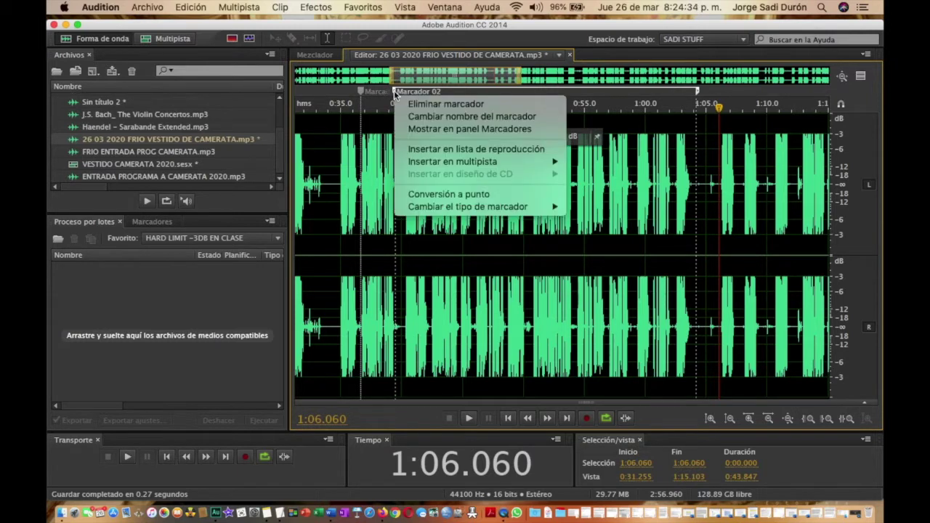
{"action": "left_click", "coordinate": [416, 119]}
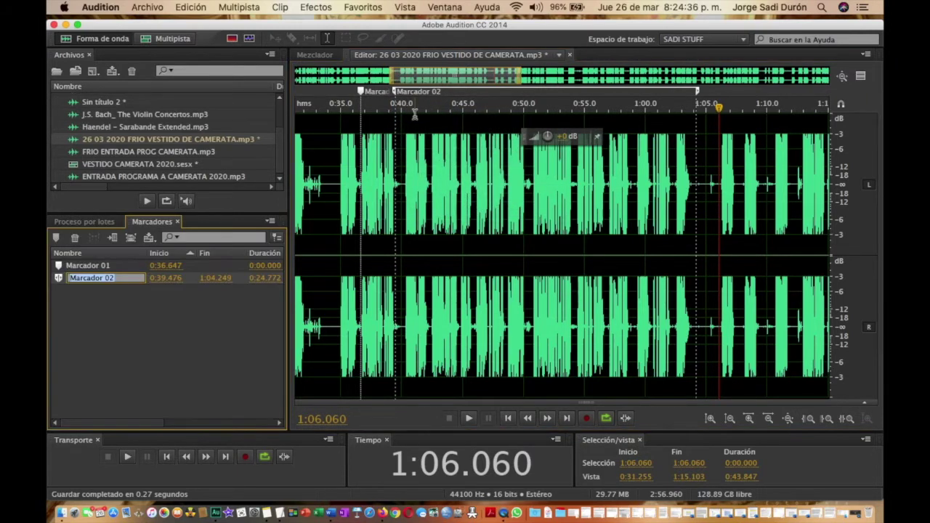
{"action": "type", "text": "E"}
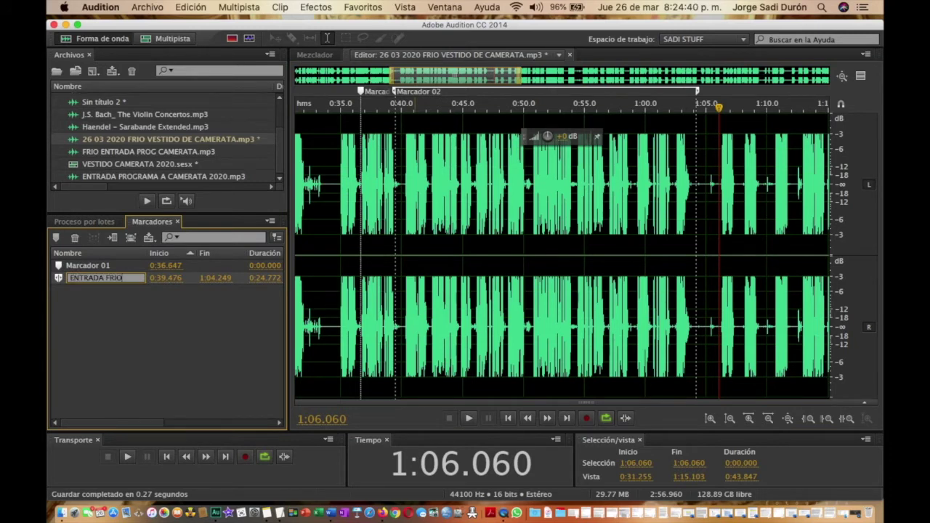
{"action": "type", "text": "NTRADA FRIO"}
{"action": "key", "text": "Return"}
{"action": "left_click", "coordinate": [597, 259]}
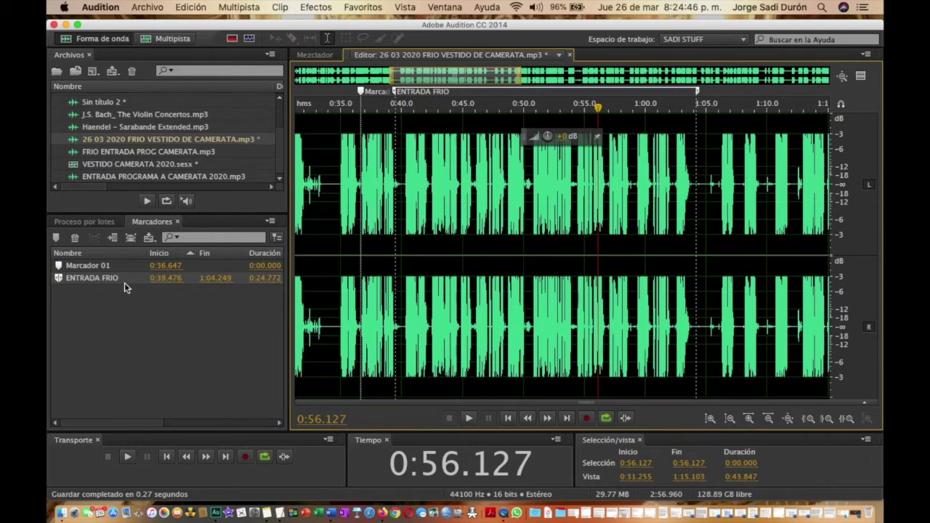
{"action": "left_click", "coordinate": [83, 221]}
{"action": "left_click", "coordinate": [576, 246]}
- Play the recording from about 1:06.5 to find the next voice passage after the ENTRADA FRIO range
{"action": "scroll", "coordinate": [576, 245], "scroll_direction": "right", "scroll_amount": 6}
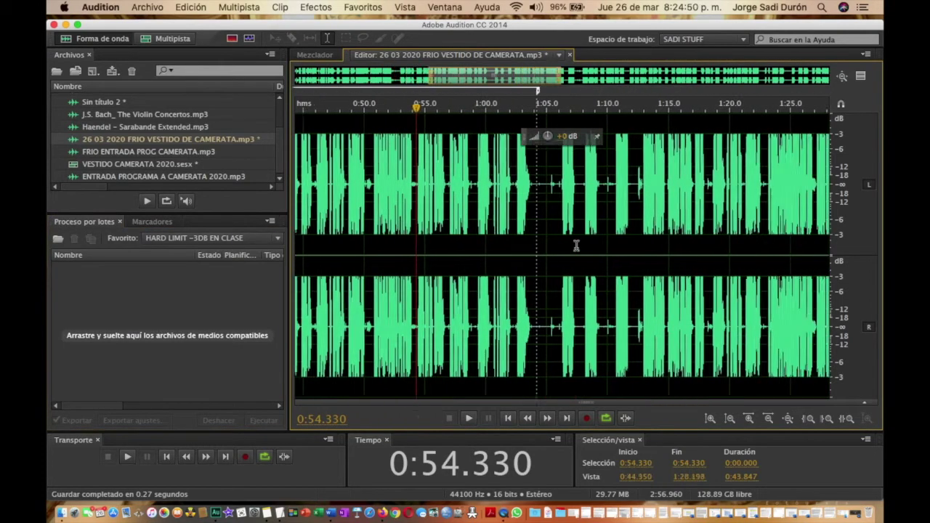
{"action": "left_click", "coordinate": [458, 214]}
{"action": "key", "text": "space"}
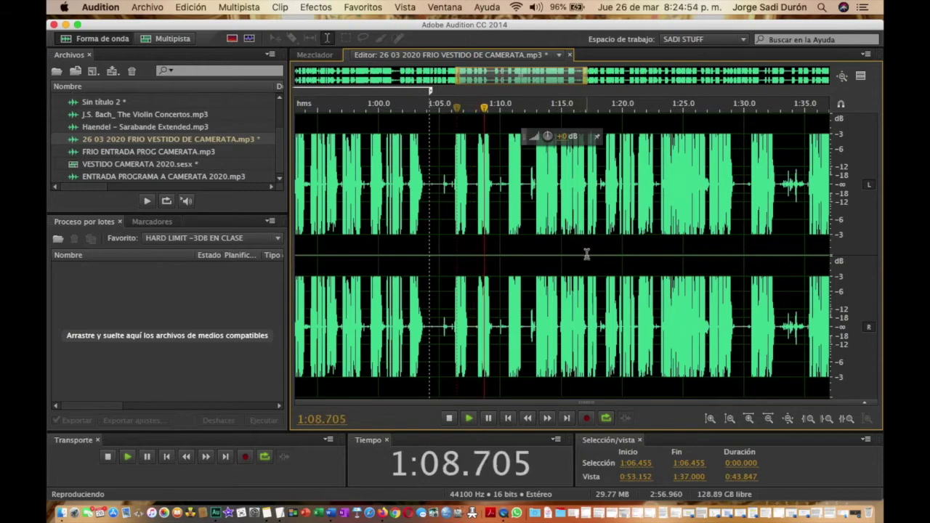
{"action": "scroll", "coordinate": [574, 257], "scroll_direction": "right", "scroll_amount": 2}
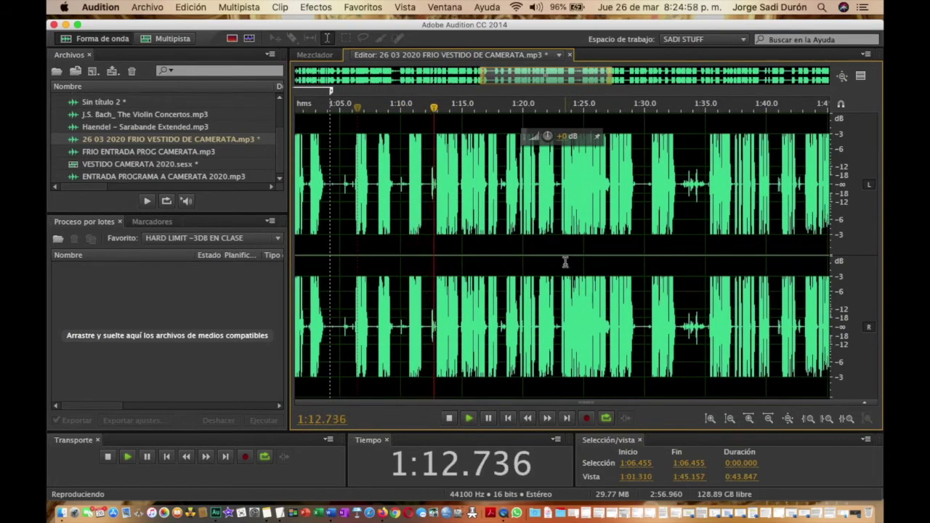
{"action": "scroll", "coordinate": [565, 261], "scroll_direction": "up", "scroll_amount": 1}
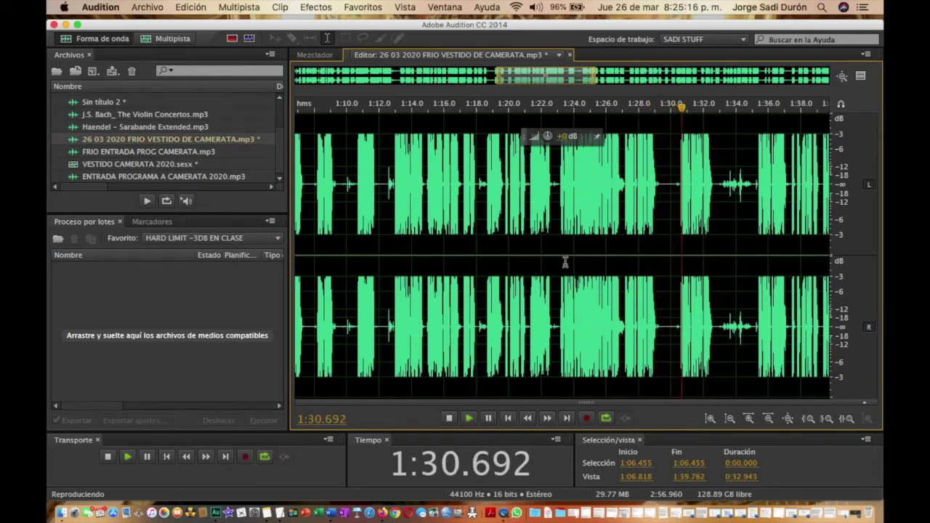
- Delete the unwanted take from 1:27.176 to 1:30.474 and play the recording from the cut
{"action": "left_click", "coordinate": [623, 194]}
{"action": "left_click_drag", "start_coordinate": [623, 195], "coordinate": [678, 214]}
{"action": "key", "text": "space"}
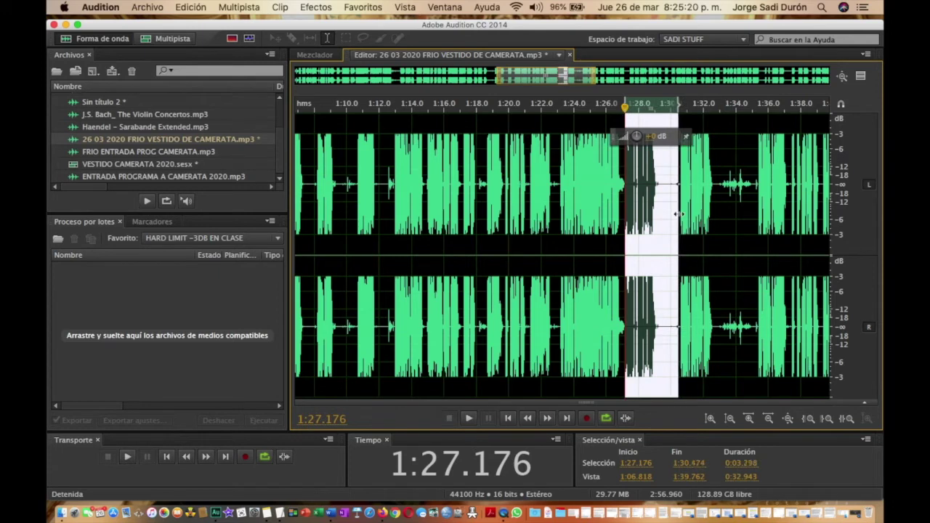
{"action": "key", "text": "Delete"}
{"action": "key", "text": "space"}
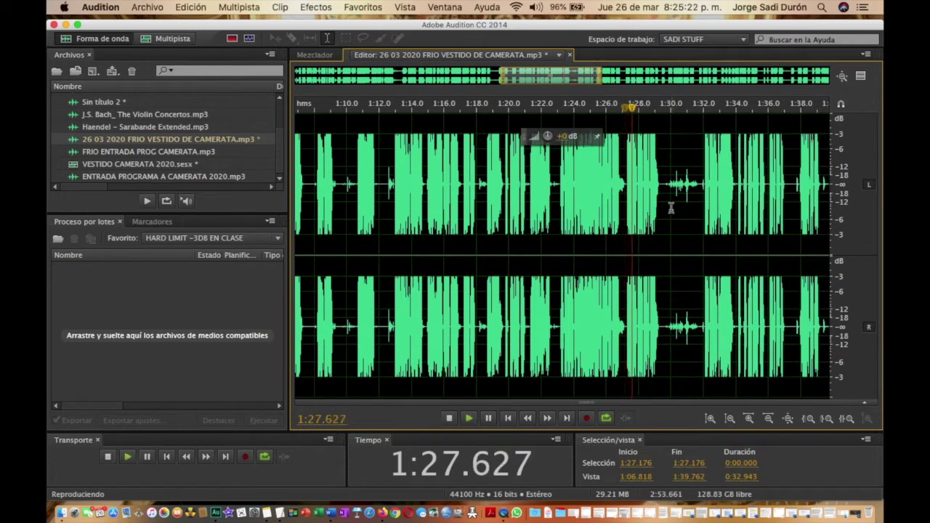
- Delete the noisy pause of about 2.5 seconds starting at 1:29.458 and play on from the join
{"action": "left_click_drag", "start_coordinate": [661, 197], "coordinate": [702, 210]}
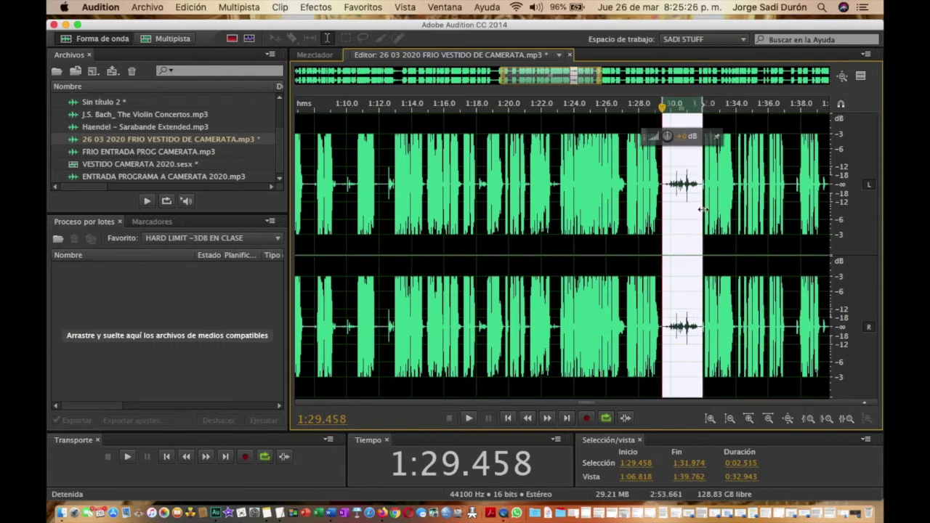
{"action": "key", "text": "super+shift+a"}
{"action": "key", "text": "space"}
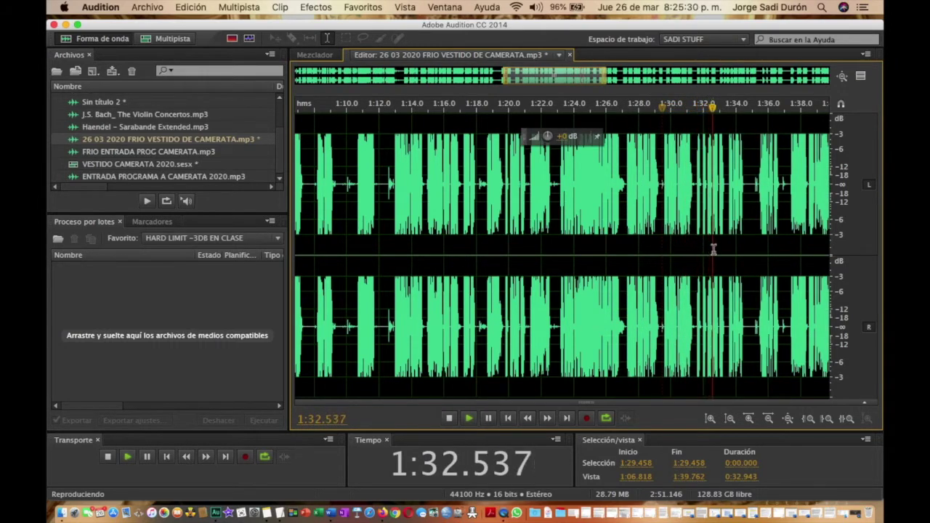
- Check the end of the passage by ear, select it from 1:12.930 to 1:34.736 and copy it to a new file
{"action": "key", "text": "space"}
{"action": "key", "text": "space"}
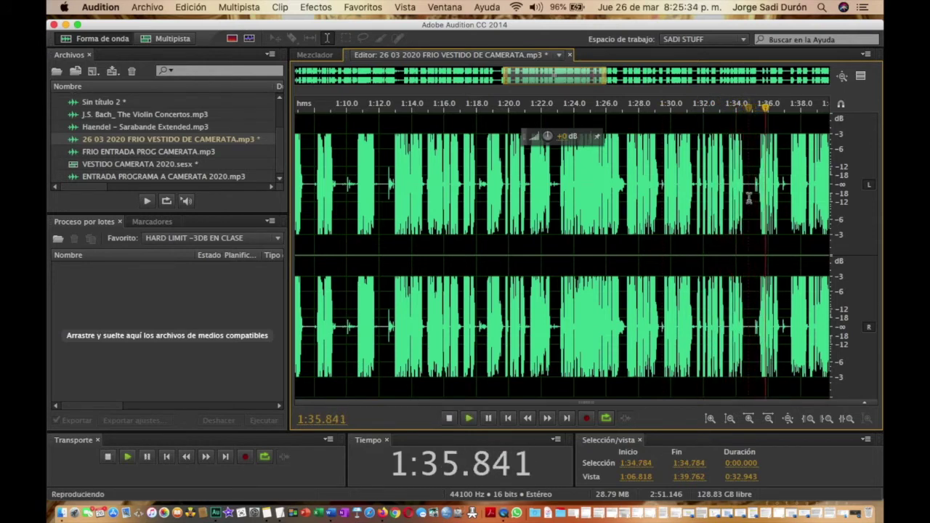
{"action": "key", "text": "space"}
{"action": "left_click_drag", "start_coordinate": [748, 192], "coordinate": [393, 174]}
{"action": "key", "text": "space"}
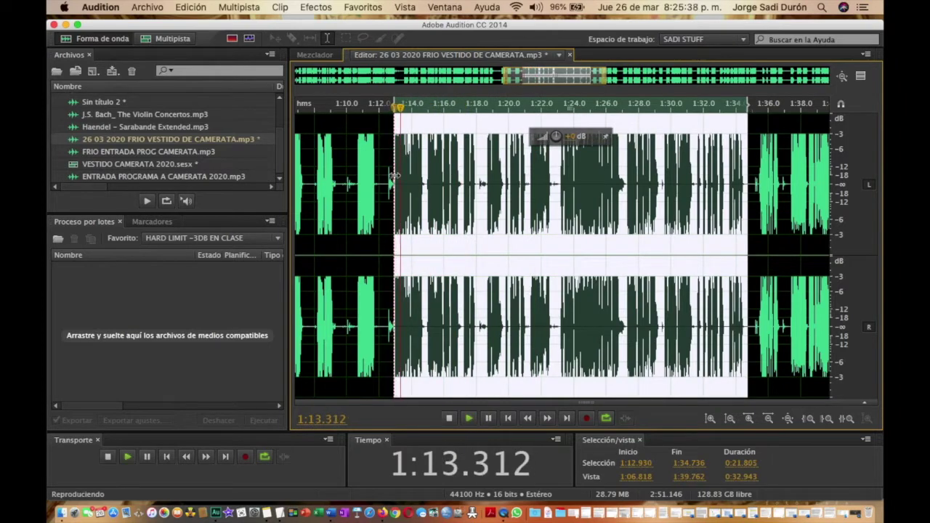
{"action": "key", "text": "space"}
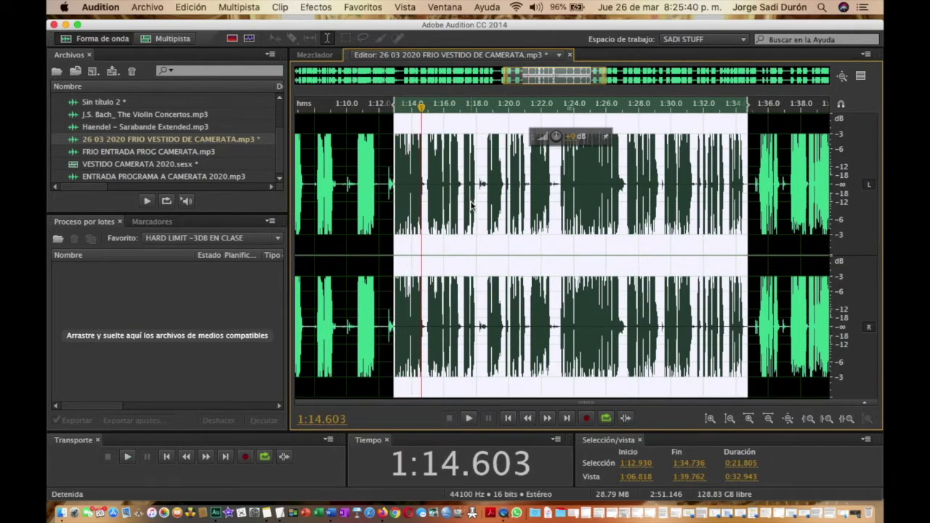
{"action": "right_click", "coordinate": [471, 206]}
{"action": "left_click", "coordinate": [512, 354]}
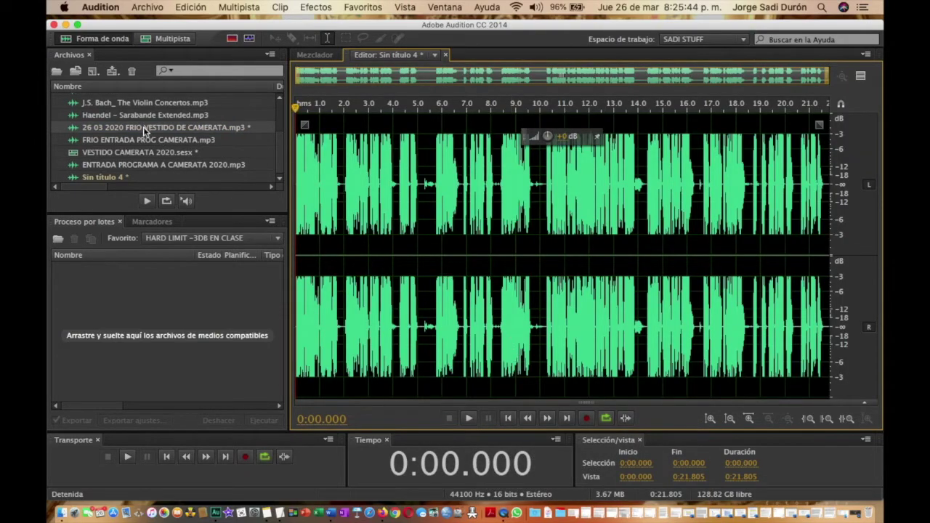
- Silence the breath noise in the new file's first pause, from 0:01.736 to 0:02.035
{"action": "scroll", "coordinate": [337, 189], "scroll_direction": "up", "scroll_amount": 4}
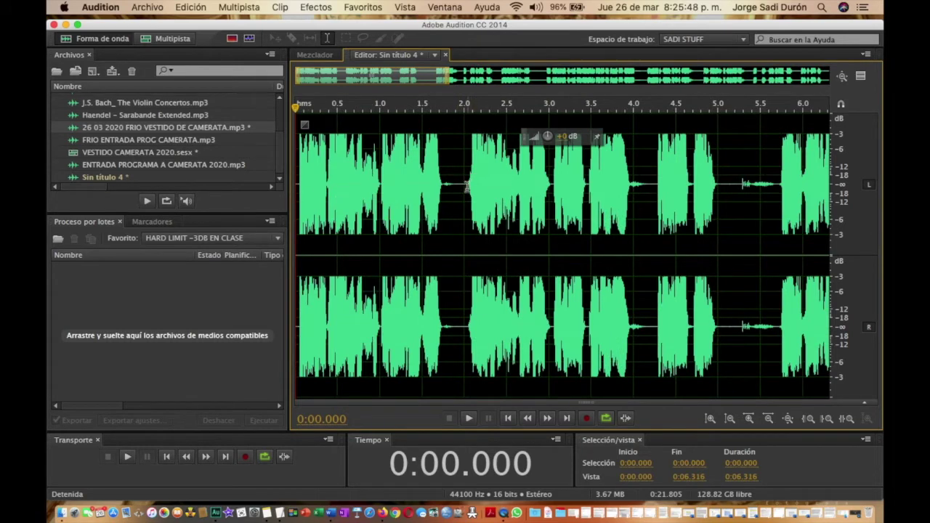
{"action": "left_click", "coordinate": [468, 185]}
{"action": "left_click_drag", "start_coordinate": [467, 190], "coordinate": [441, 204]}
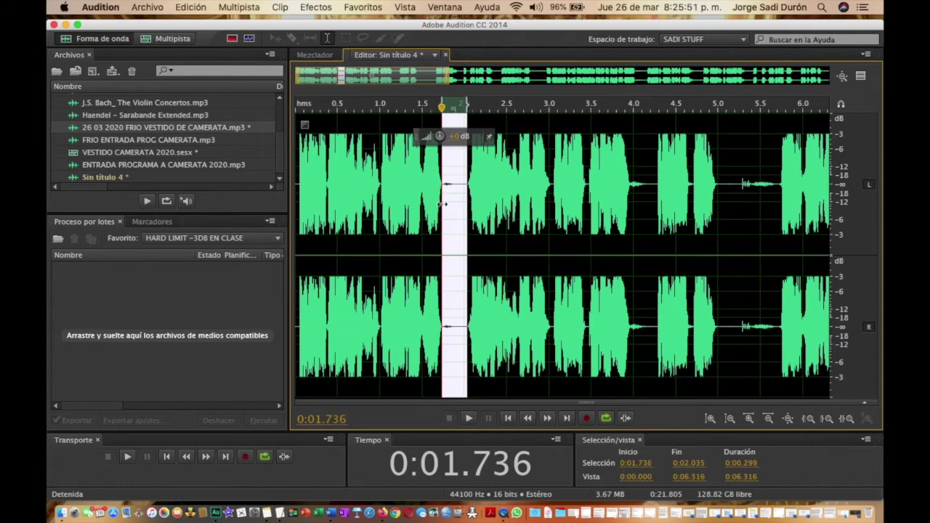
{"action": "left_click", "coordinate": [325, 7]}
{"action": "left_click", "coordinate": [329, 92]}
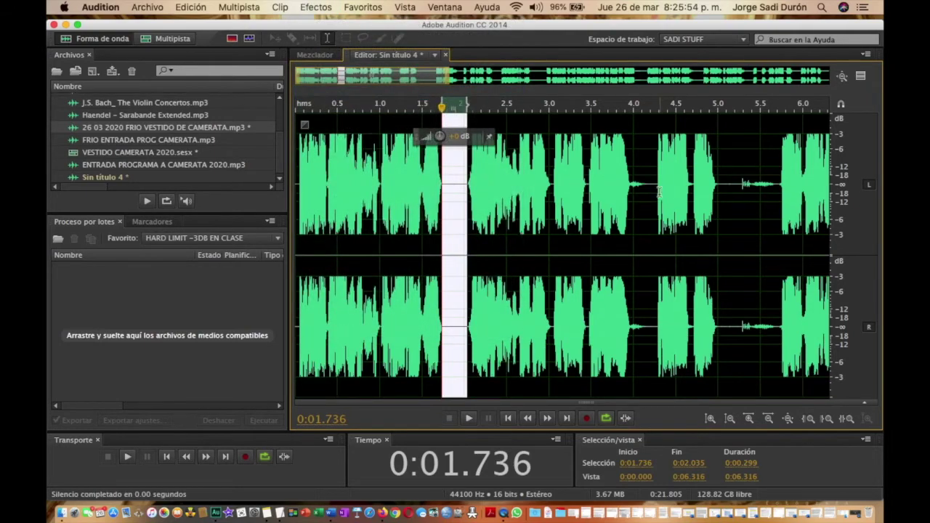
- Silence the noise in the pause from 0:03.961 to 0:04.285
{"action": "left_click_drag", "start_coordinate": [656, 195], "coordinate": [634, 196]}
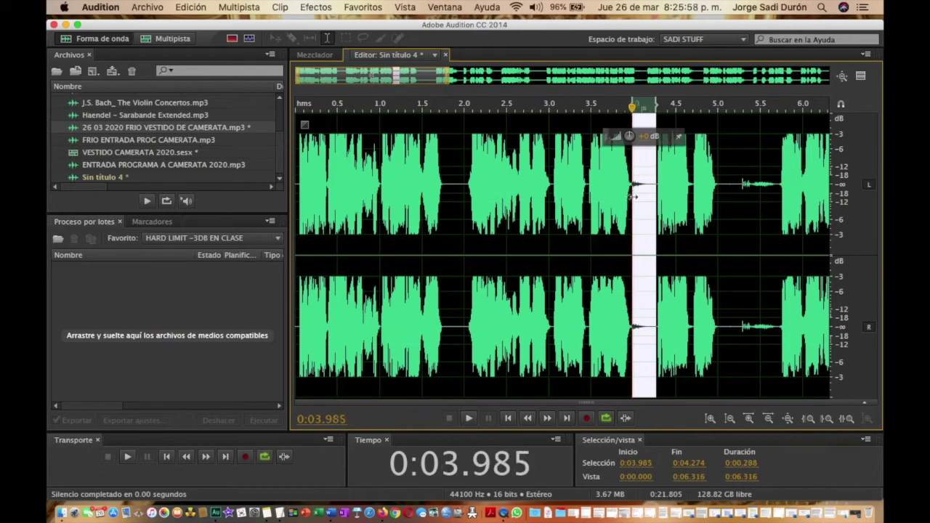
{"action": "key", "text": "super+a"}
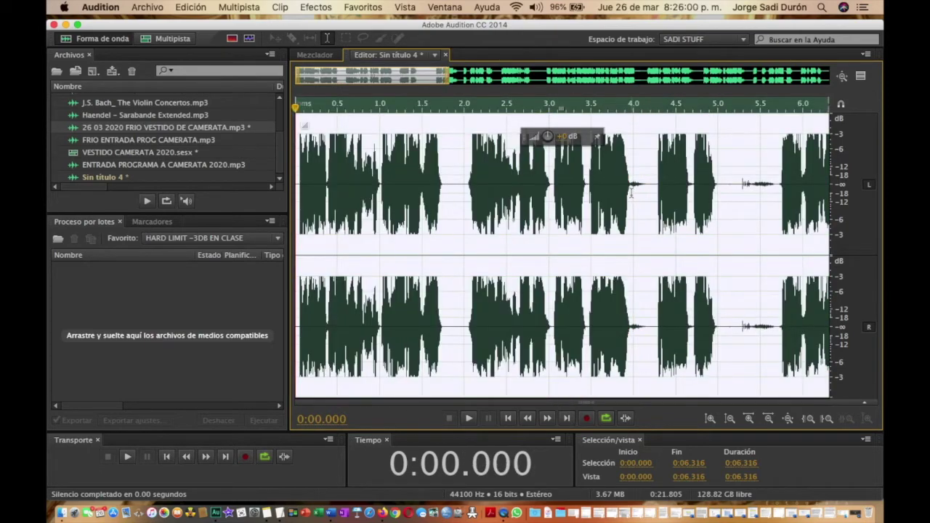
{"action": "left_click_drag", "start_coordinate": [630, 192], "coordinate": [658, 200]}
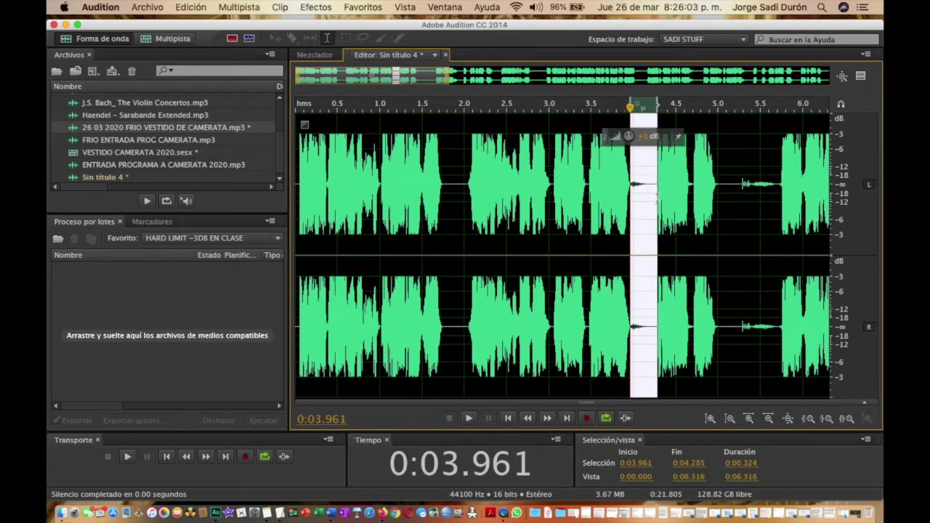
{"action": "left_click", "coordinate": [316, 10]}
{"action": "left_click", "coordinate": [338, 92]}
- Silence the pauses from 0:04.998 to 0:05.736 and from 0:06.677 to 0:06.863
{"action": "scroll", "coordinate": [642, 224], "scroll_direction": "right", "scroll_amount": 5}
{"action": "left_click_drag", "start_coordinate": [612, 200], "coordinate": [550, 215]}
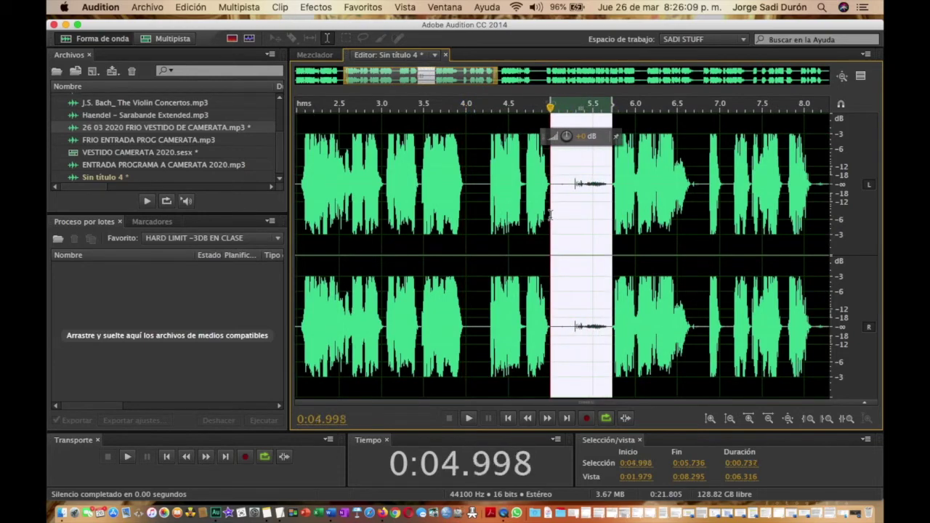
{"action": "left_click", "coordinate": [323, 10]}
{"action": "left_click", "coordinate": [334, 92]}
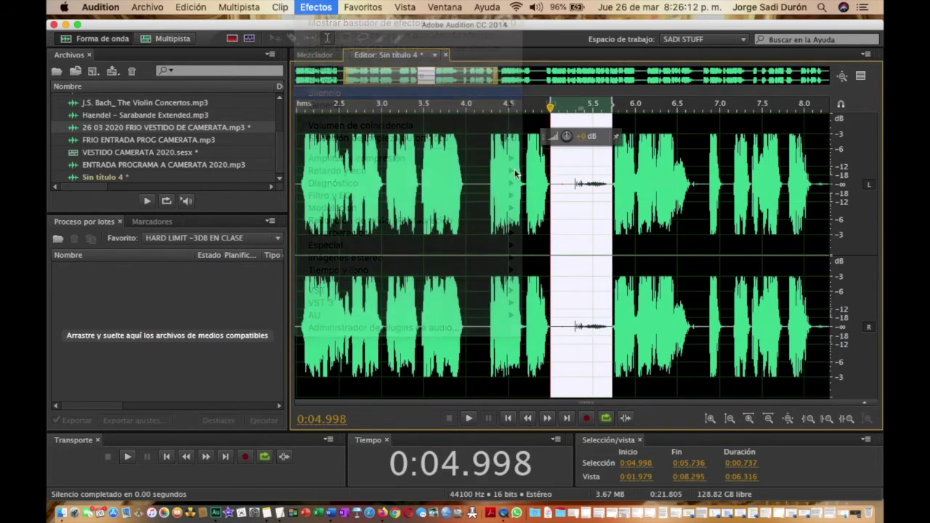
{"action": "scroll", "coordinate": [601, 231], "scroll_direction": "right", "scroll_amount": 4}
{"action": "left_click_drag", "start_coordinate": [584, 200], "coordinate": [569, 201]}
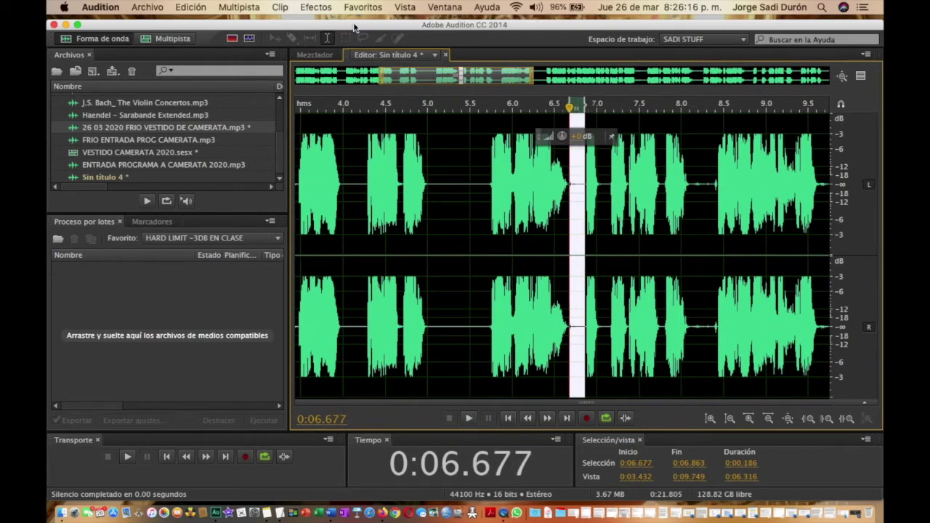
{"action": "left_click", "coordinate": [320, 10]}
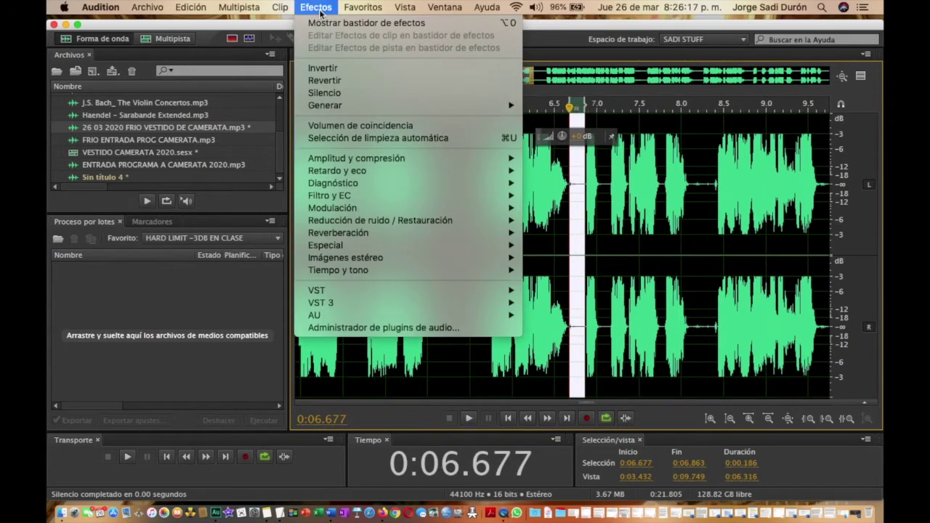
{"action": "left_click", "coordinate": [331, 91]}
- Silence the pauses from 0:08.097 to 0:08.361 and from 0:09.621 to 0:10.256
{"action": "scroll", "coordinate": [524, 244], "scroll_direction": "right", "scroll_amount": 5}
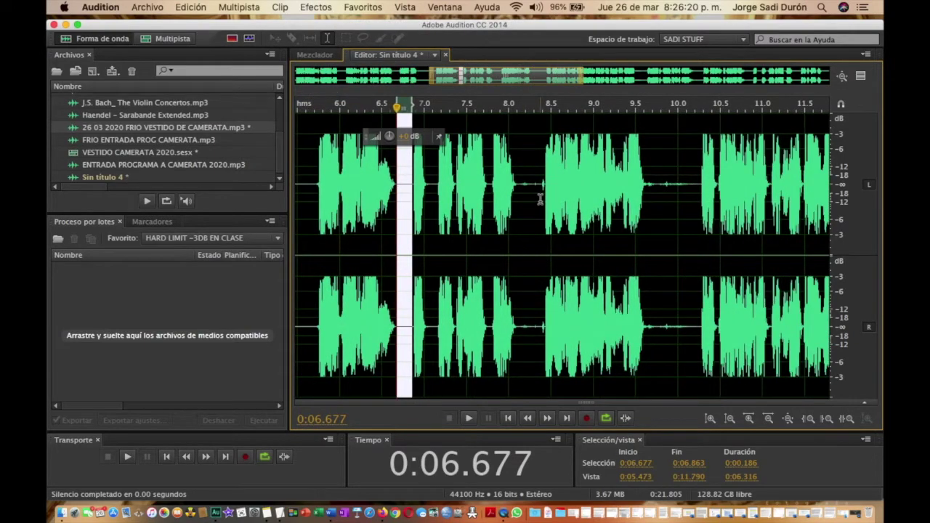
{"action": "left_click_drag", "start_coordinate": [539, 201], "coordinate": [517, 201]}
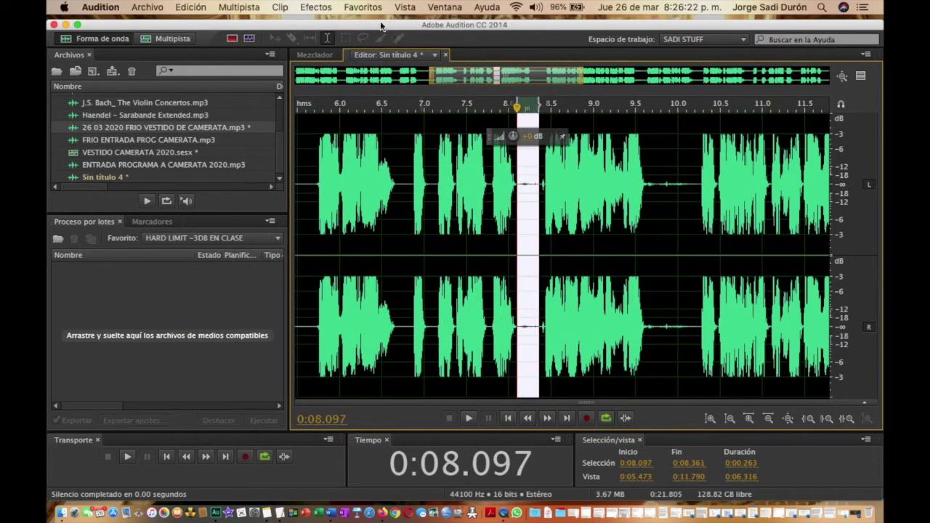
{"action": "left_click", "coordinate": [306, 10]}
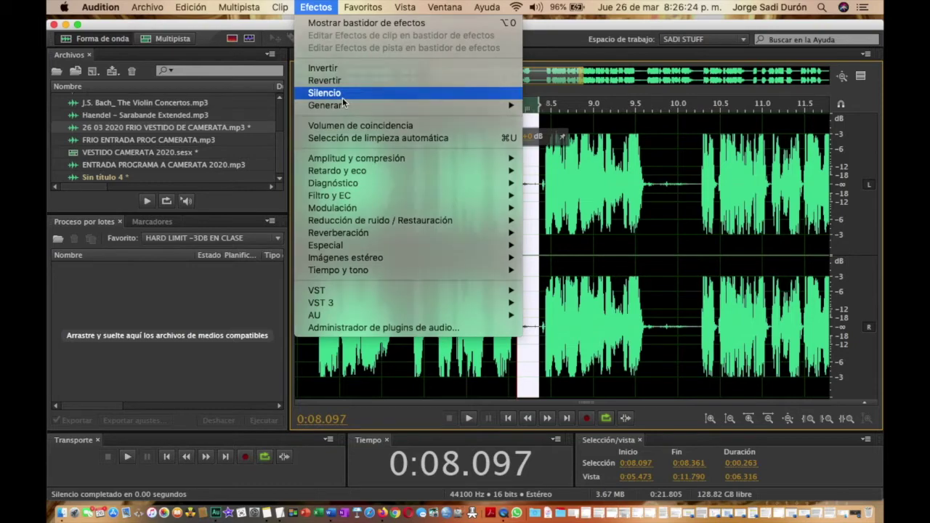
{"action": "left_click", "coordinate": [327, 91]}
{"action": "scroll", "coordinate": [601, 273], "scroll_direction": "right", "scroll_amount": 4}
{"action": "left_click_drag", "start_coordinate": [547, 202], "coordinate": [493, 204]}
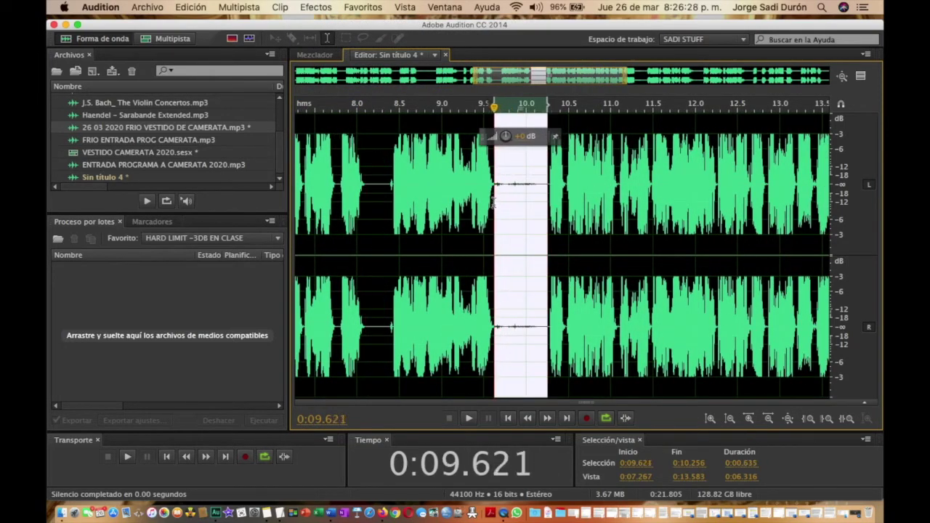
{"action": "left_click", "coordinate": [311, 10]}
{"action": "left_click", "coordinate": [331, 94]}
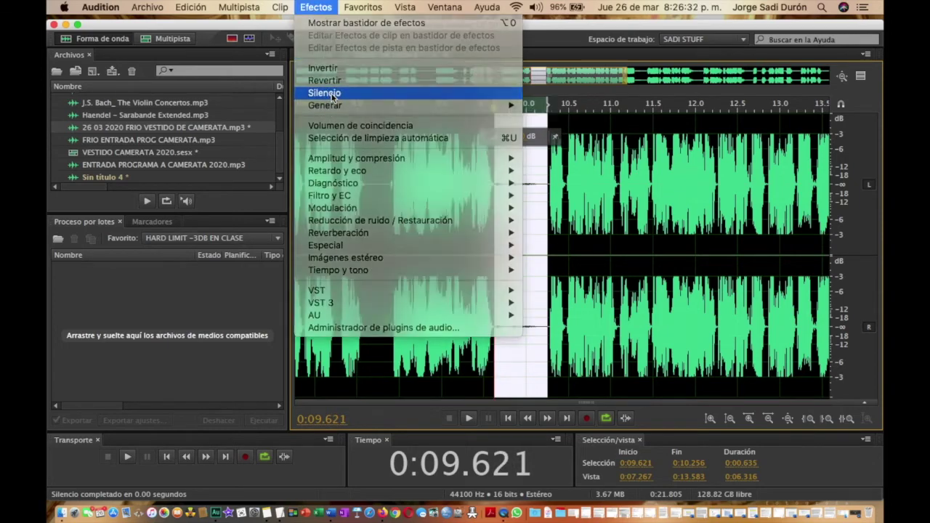
- Silence the pauses from 0:13.858 to 0:14.367 and from 0:16.299 to 0:16.625
{"action": "scroll", "coordinate": [581, 207], "scroll_direction": "right", "scroll_amount": 5}
{"action": "left_click_drag", "start_coordinate": [592, 204], "coordinate": [549, 210]}
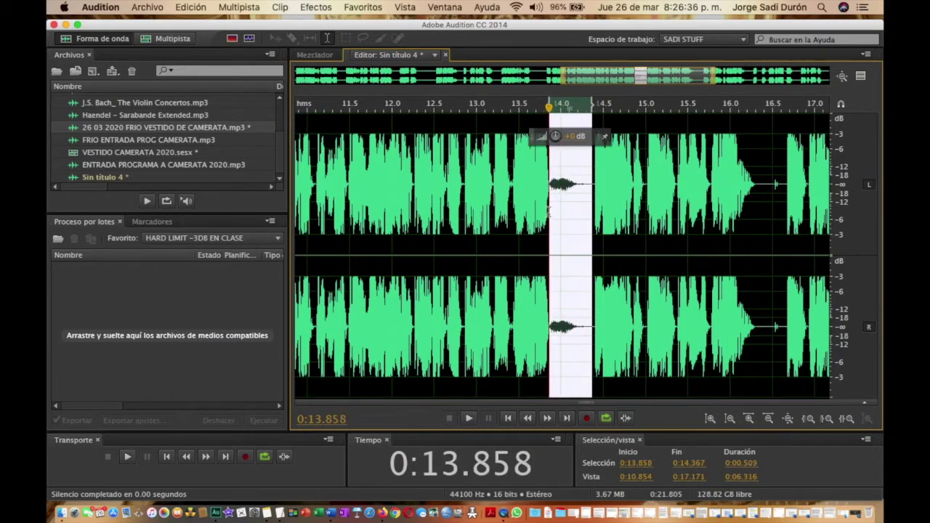
{"action": "left_click", "coordinate": [305, 6]}
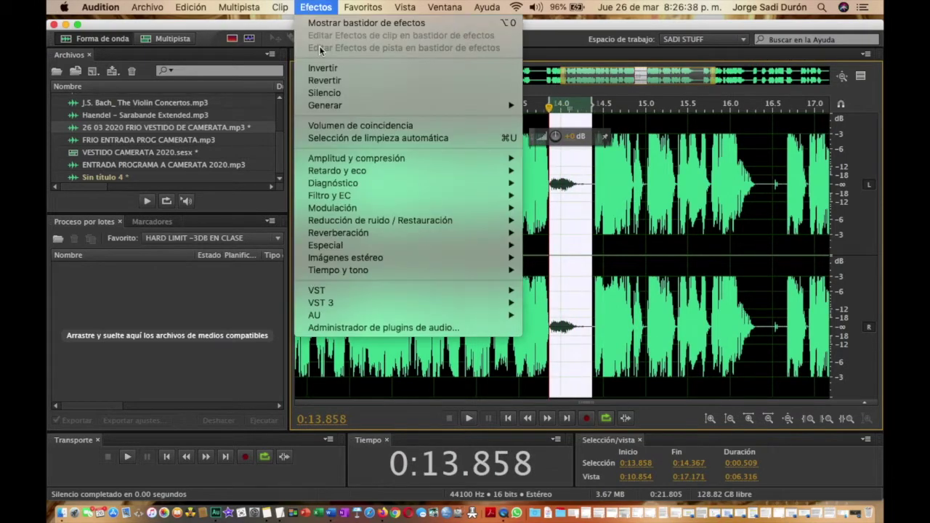
{"action": "left_click", "coordinate": [330, 91]}
{"action": "scroll", "coordinate": [572, 244], "scroll_direction": "right", "scroll_amount": 3}
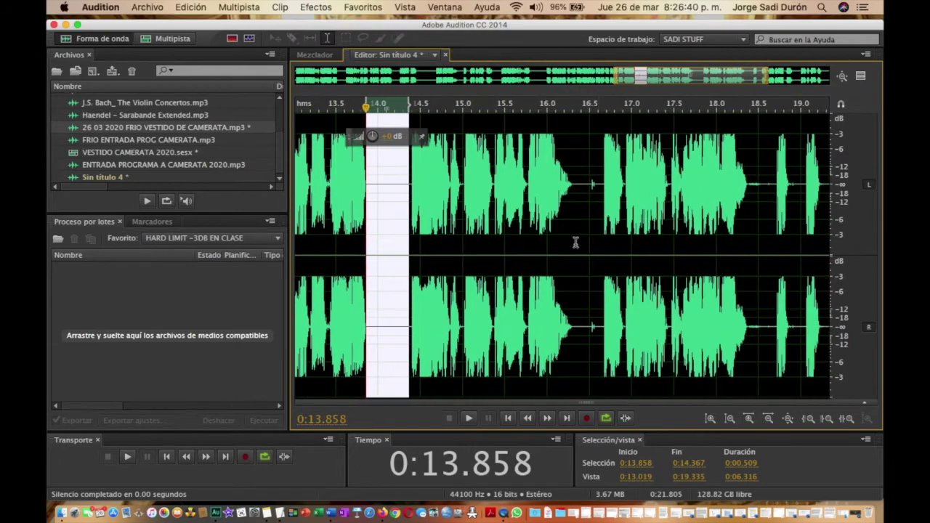
{"action": "left_click_drag", "start_coordinate": [599, 206], "coordinate": [571, 211]}
{"action": "left_click", "coordinate": [316, 6]}
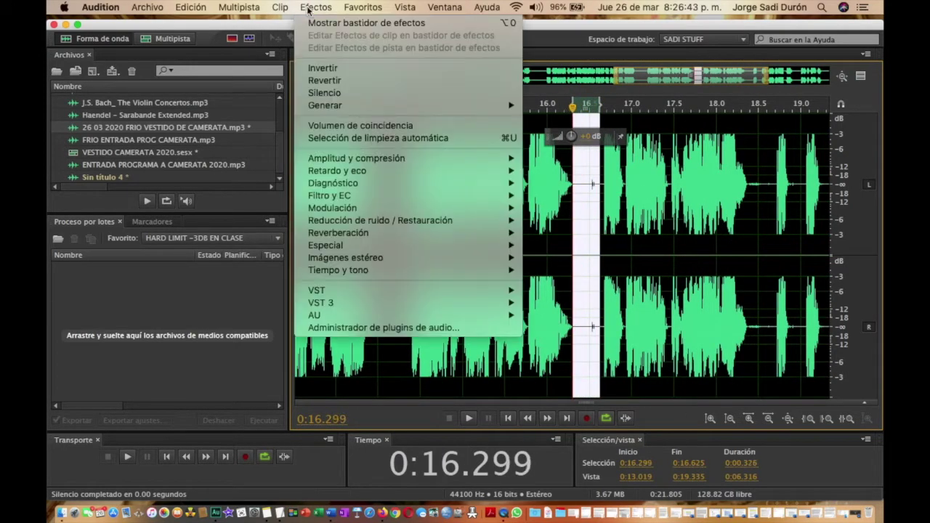
{"action": "left_click", "coordinate": [334, 95]}
- Silence the pauses from 0:18.375 to 0:18.690 and from 0:18.891 to 0:19.031
{"action": "scroll", "coordinate": [546, 225], "scroll_direction": "right", "scroll_amount": 3}
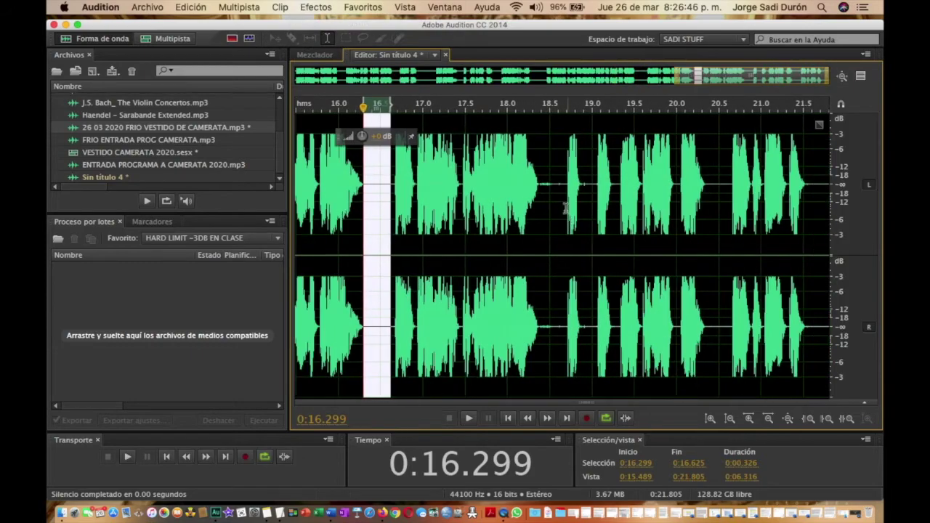
{"action": "left_click_drag", "start_coordinate": [566, 201], "coordinate": [539, 204]}
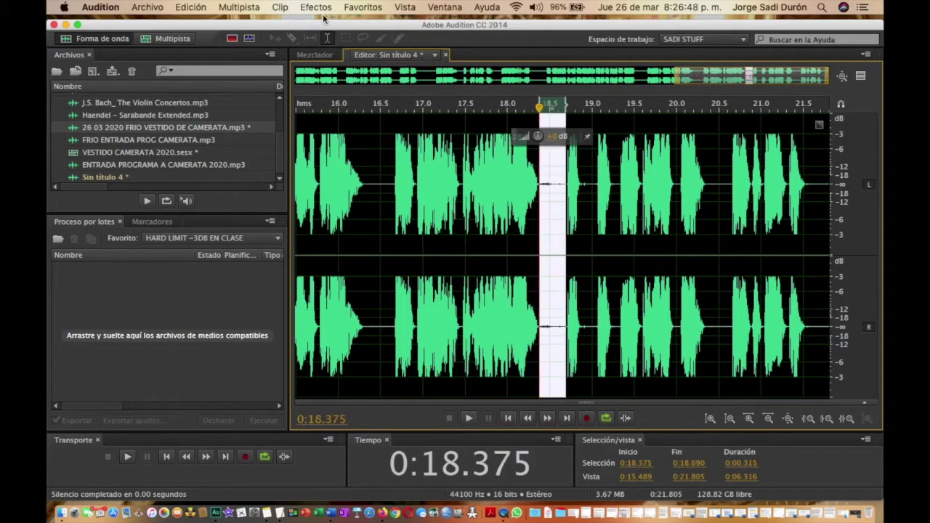
{"action": "left_click", "coordinate": [315, 6]}
{"action": "left_click", "coordinate": [328, 93]}
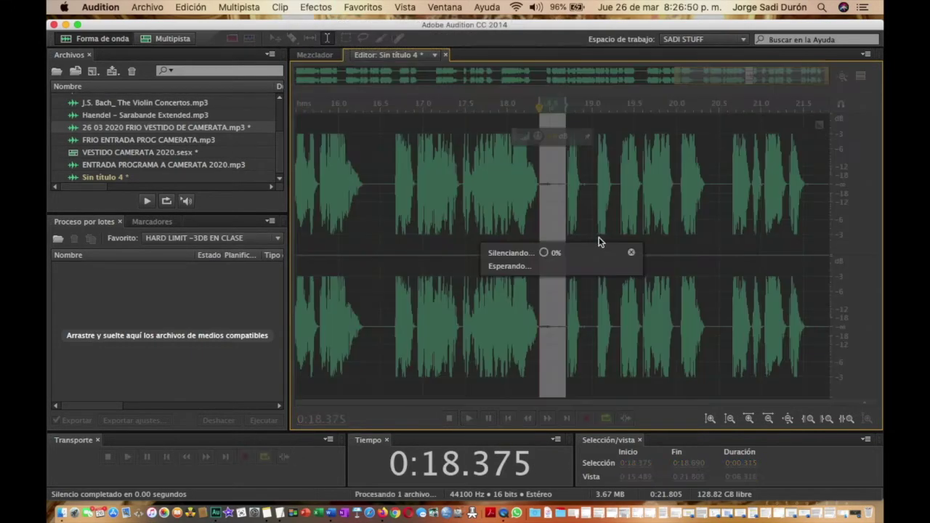
{"action": "left_click_drag", "start_coordinate": [596, 200], "coordinate": [582, 201]}
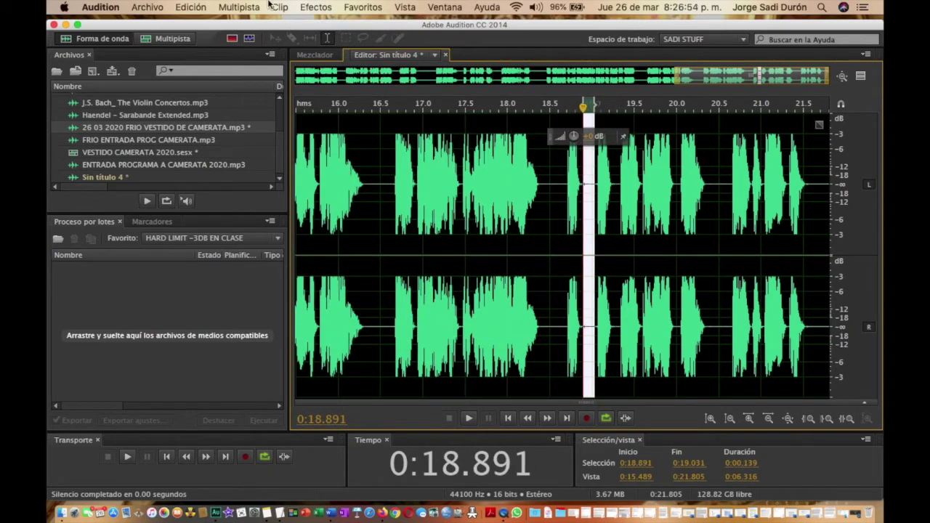
{"action": "left_click", "coordinate": [316, 7]}
{"action": "left_click", "coordinate": [330, 94]}
- Silence the pause from 0:20.365 to 0:20.640 and delete the empty tail from 0:21.544 to the end
{"action": "left_click_drag", "start_coordinate": [729, 200], "coordinate": [707, 198]}
{"action": "left_click", "coordinate": [309, 7]}
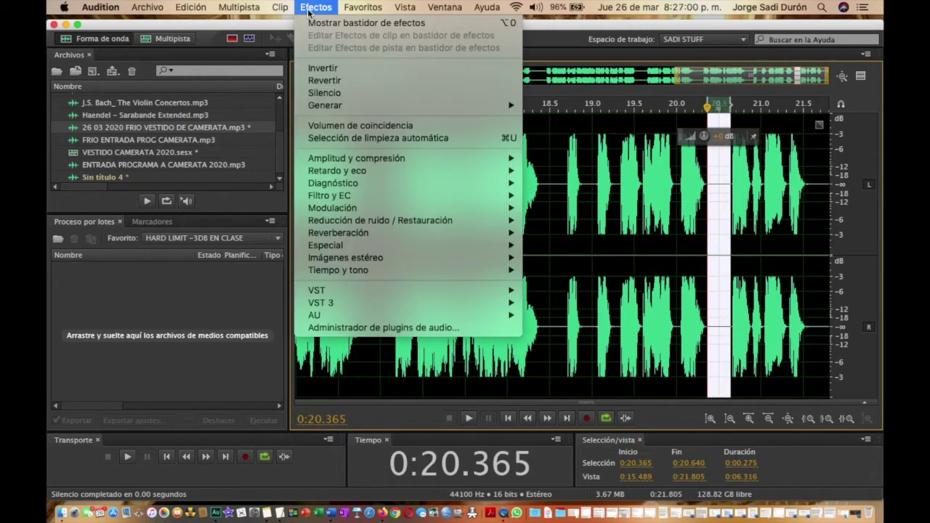
{"action": "left_click", "coordinate": [333, 92]}
{"action": "left_click_drag", "start_coordinate": [807, 193], "coordinate": [852, 222]}
{"action": "key", "text": "Delete"}
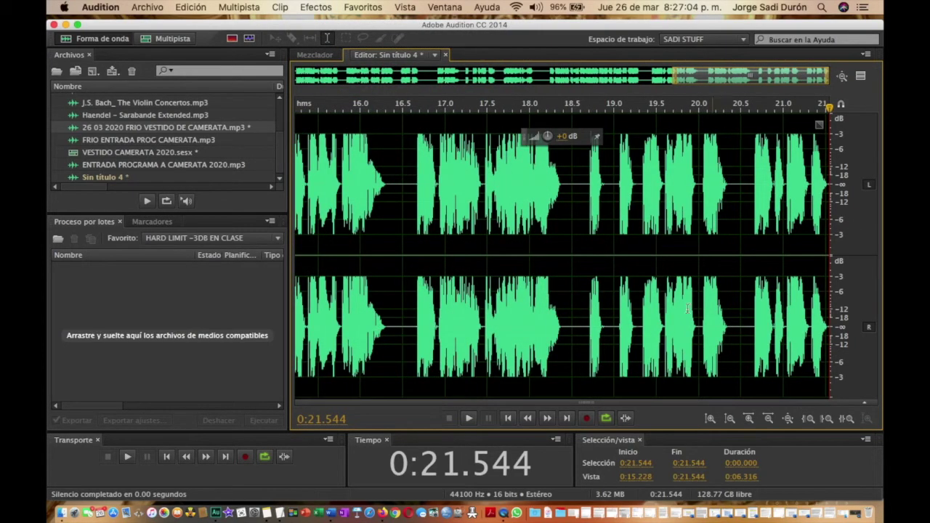
- Shorten two early pauses by deleting 0:01.763 to 0:02.004 and most of the pause starting at 0:03.728
{"action": "key", "text": "backslash"}
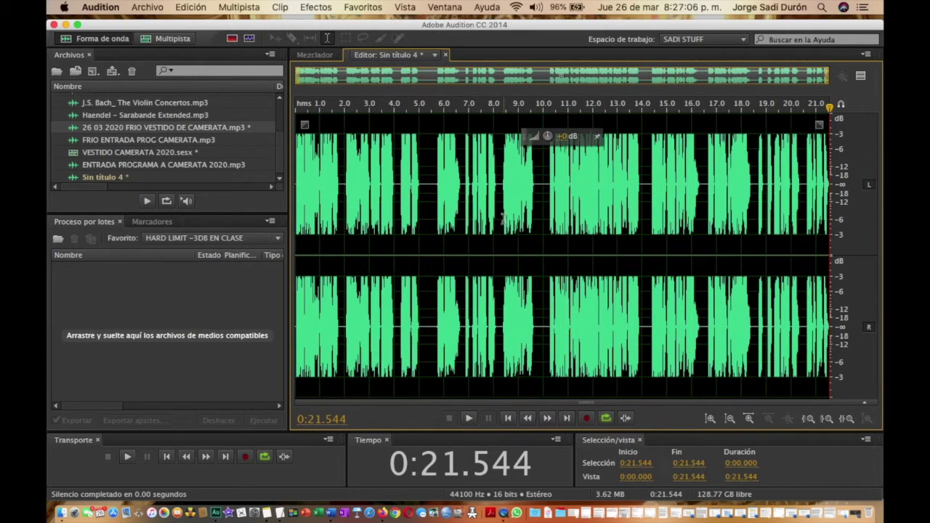
{"action": "scroll", "coordinate": [349, 196], "scroll_direction": "up", "scroll_amount": 3}
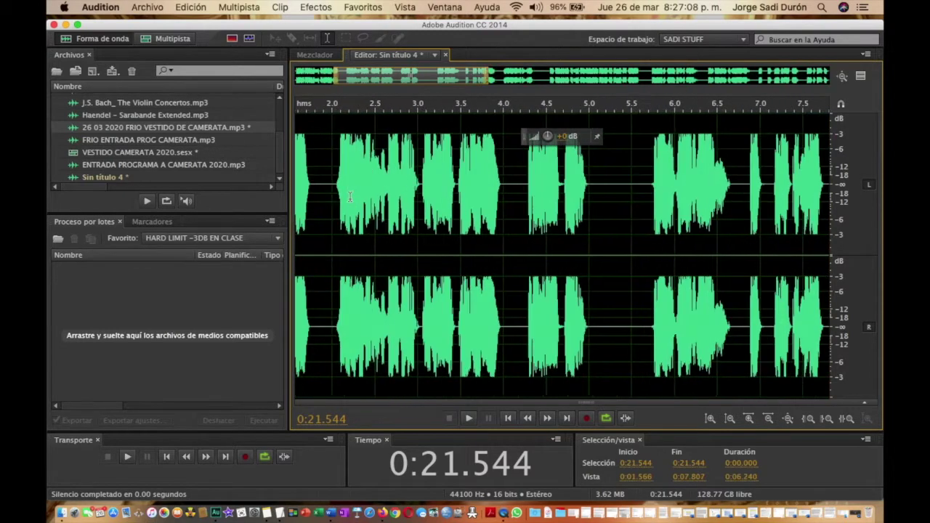
{"action": "left_click_drag", "start_coordinate": [424, 198], "coordinate": [444, 200]}
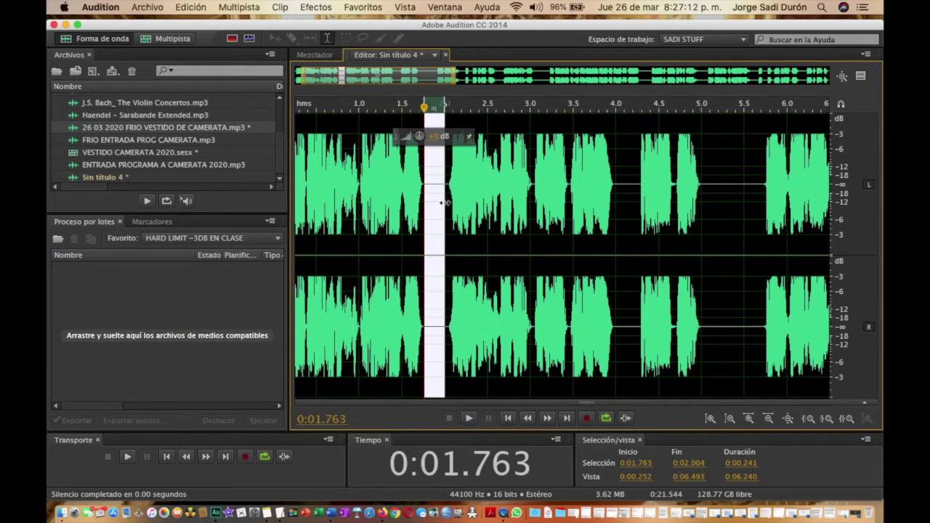
{"action": "key", "text": "Delete"}
{"action": "left_click_drag", "start_coordinate": [592, 192], "coordinate": [615, 206]}
{"action": "key", "text": "Delete"}
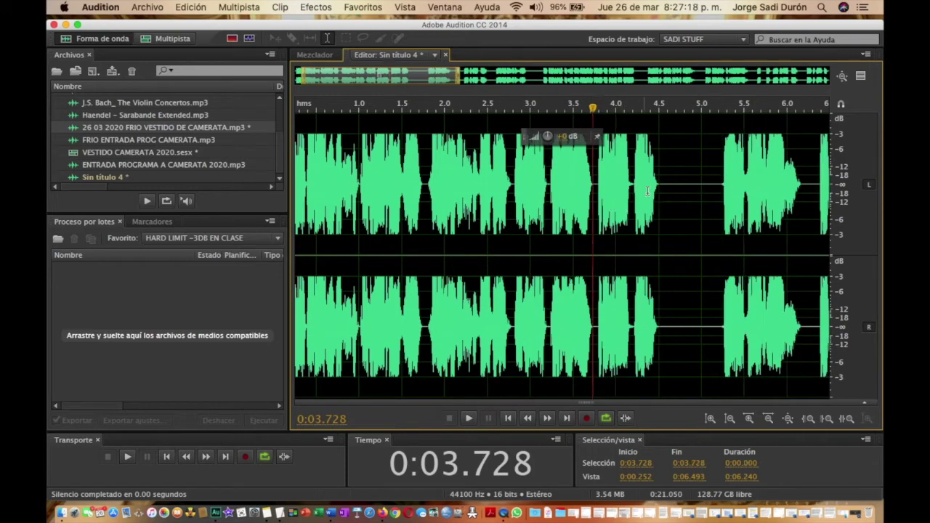
- Delete most of the pause starting at 0:04.501 and part of the pause starting at 0:05.521
{"action": "left_click_drag", "start_coordinate": [658, 190], "coordinate": [713, 244]}
{"action": "key", "text": "Delete"}
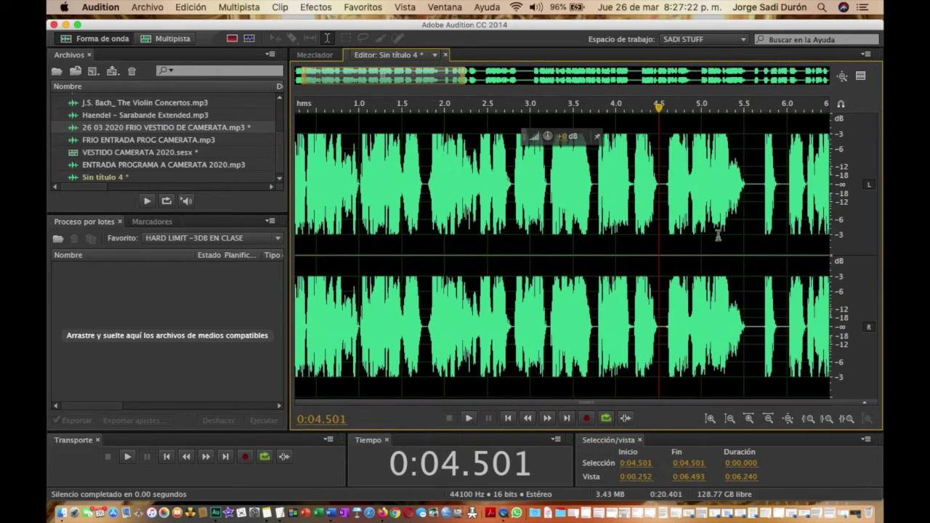
{"action": "left_click_drag", "start_coordinate": [745, 192], "coordinate": [756, 195]}
{"action": "key", "text": "Delete"}
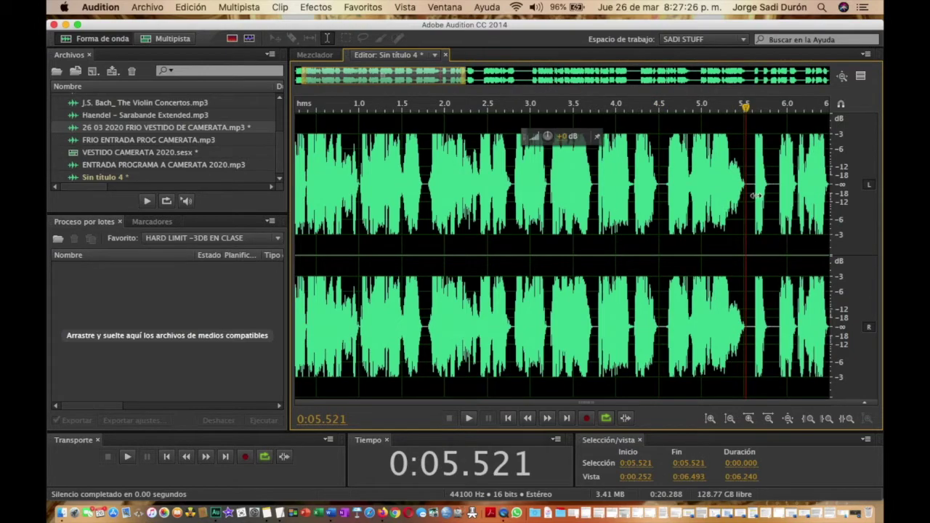
- Tighten the pauses by deleting a sliver at 0:05.804 and the stretch from 0:06.771 to 0:07.031
{"action": "scroll", "coordinate": [748, 194], "scroll_direction": "right", "scroll_amount": 3}
{"action": "left_click_drag", "start_coordinate": [665, 199], "coordinate": [669, 201]}
{"action": "key", "text": "Delete"}
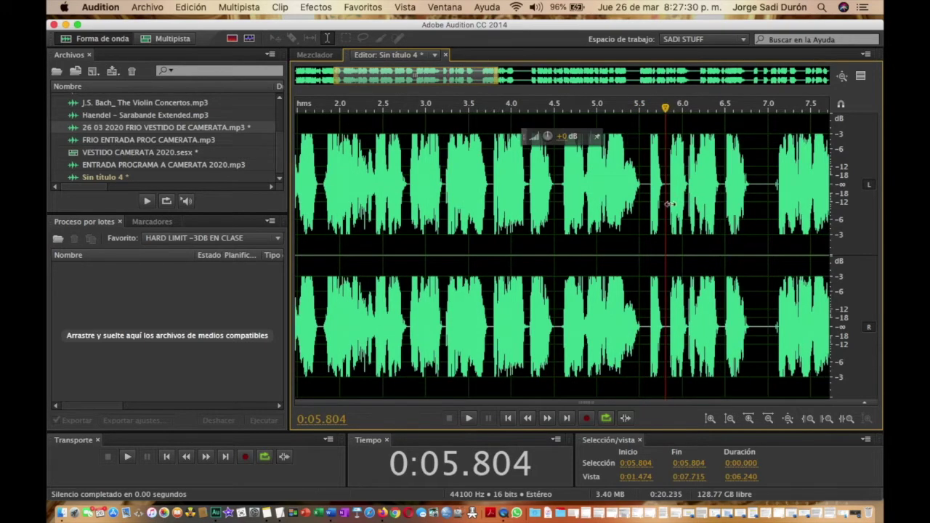
{"action": "left_click_drag", "start_coordinate": [748, 194], "coordinate": [770, 207]}
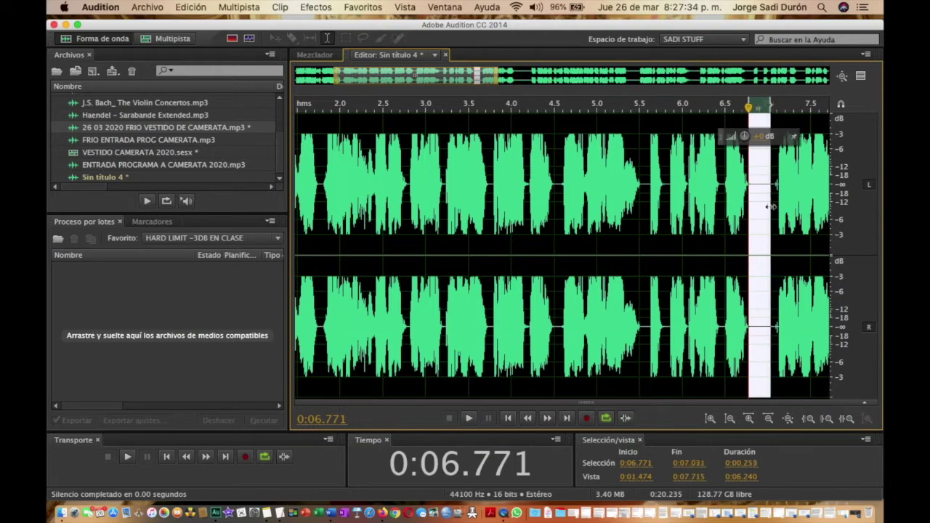
{"action": "key", "text": "Delete"}
- Delete the silent stretches from 0:08.055 to 0:08.674 and from 0:11.696 to 0:12.126
{"action": "scroll", "coordinate": [703, 212], "scroll_direction": "right", "scroll_amount": 10}
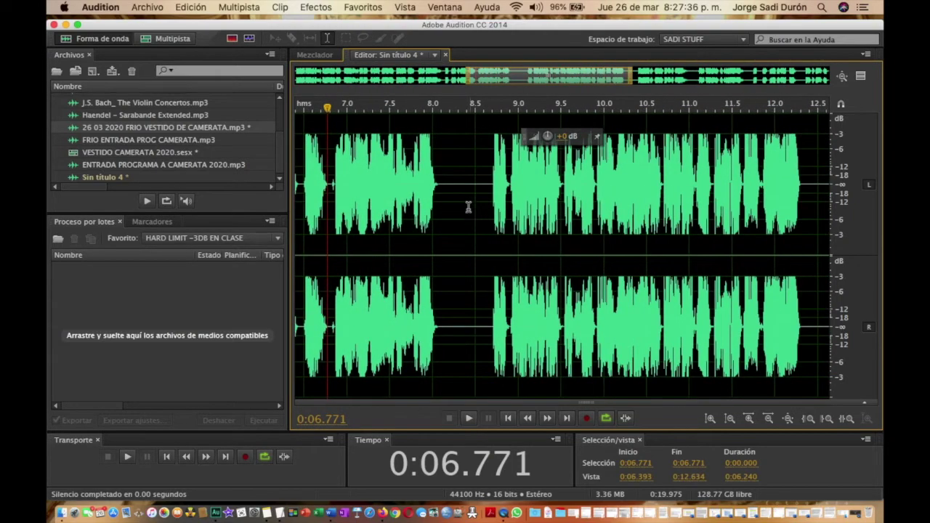
{"action": "left_click_drag", "start_coordinate": [437, 196], "coordinate": [493, 227]}
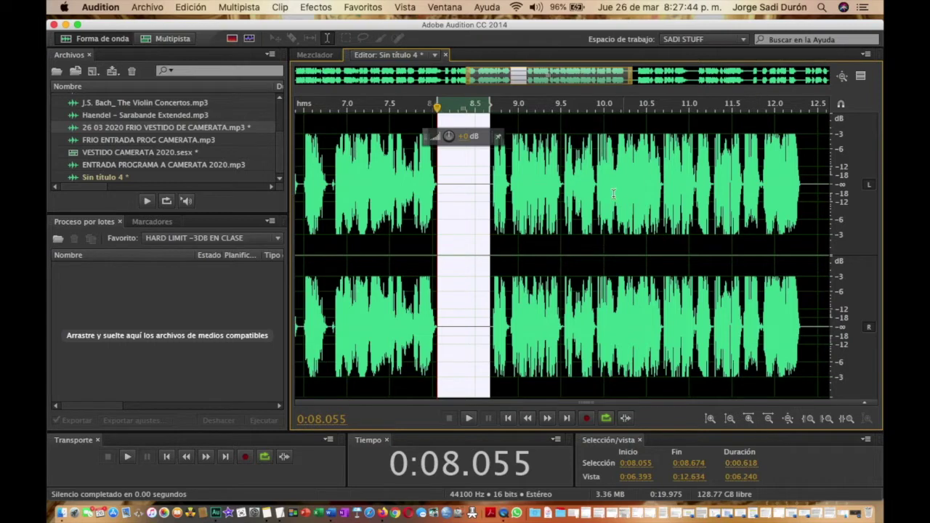
{"action": "key", "text": "Delete"}
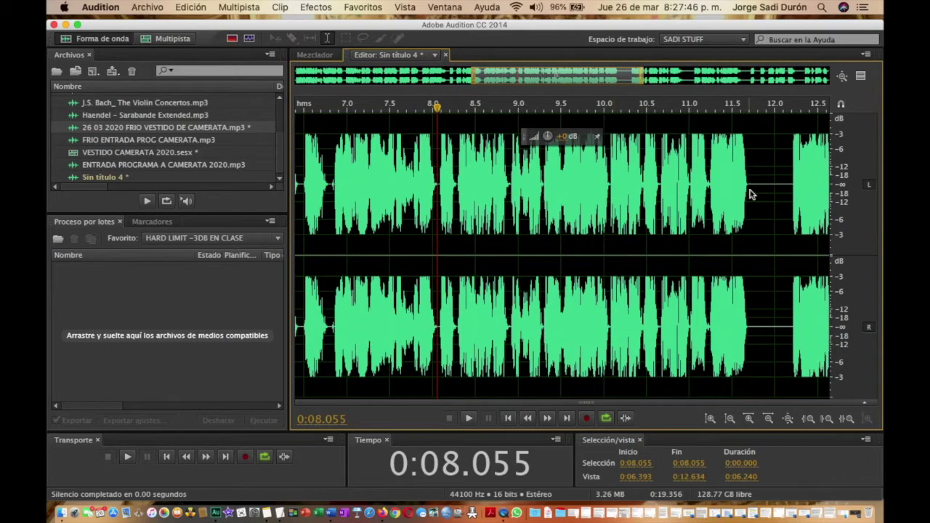
{"action": "left_click_drag", "start_coordinate": [749, 191], "coordinate": [785, 226]}
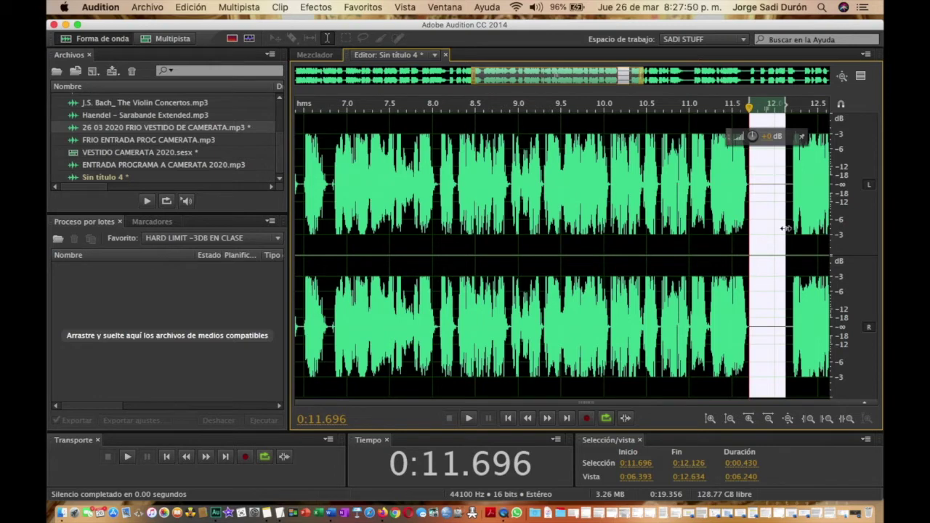
{"action": "key", "text": "Delete"}
- Shorten the pause after 0:13.5 by deleting the silence from 0:13.666 to 0:13.983
{"action": "left_click_drag", "start_coordinate": [746, 196], "coordinate": [756, 205]}
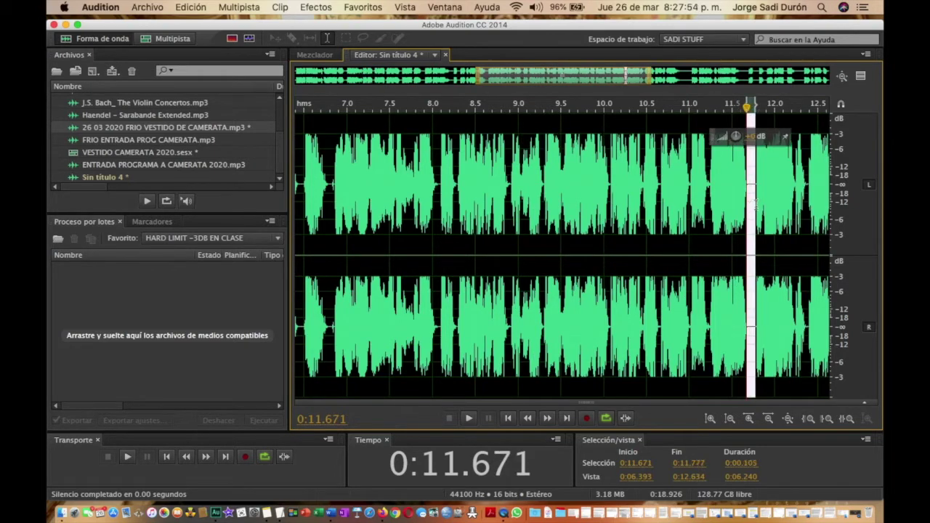
{"action": "scroll", "coordinate": [755, 207], "scroll_direction": "right", "scroll_amount": 5}
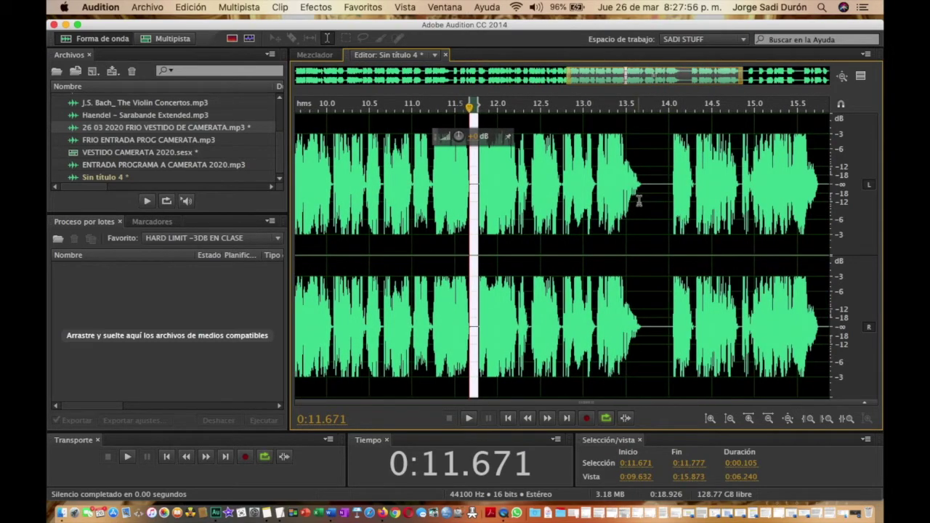
{"action": "left_click", "coordinate": [638, 202]}
{"action": "left_click_drag", "start_coordinate": [641, 194], "coordinate": [667, 199]}
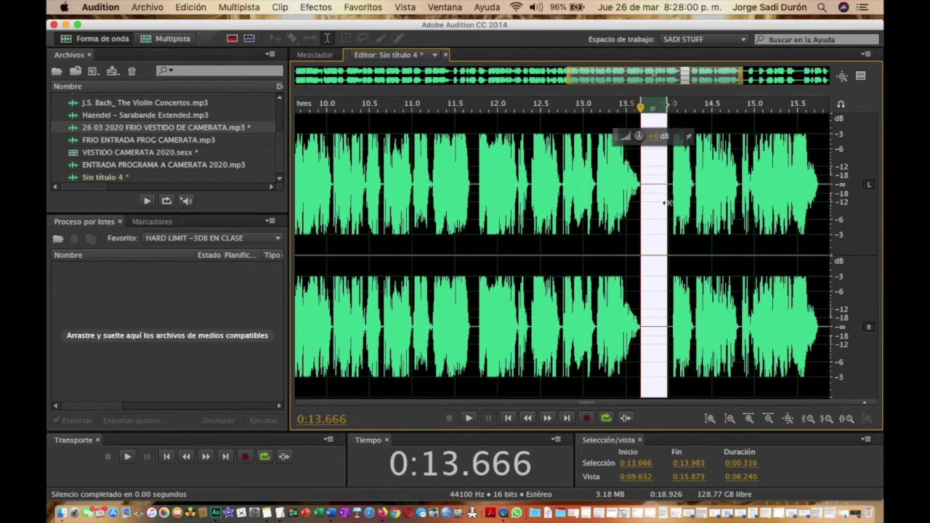
{"action": "key", "text": "Delete"}
- Delete the silence from 0:15.427 to 0:15.684 and part of the pause starting at 0:17.140
{"action": "scroll", "coordinate": [654, 202], "scroll_direction": "right", "scroll_amount": 3}
{"action": "left_click", "coordinate": [629, 201]}
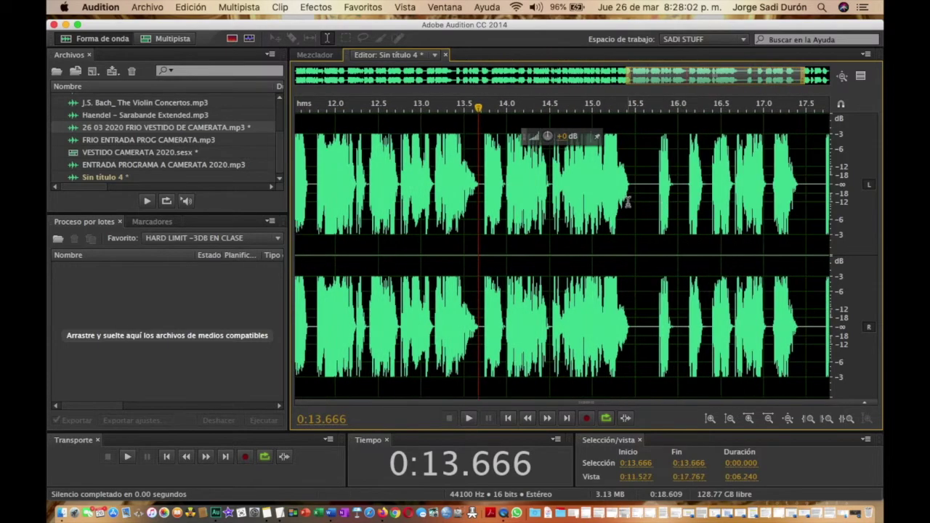
{"action": "left_click_drag", "start_coordinate": [629, 201], "coordinate": [651, 221]}
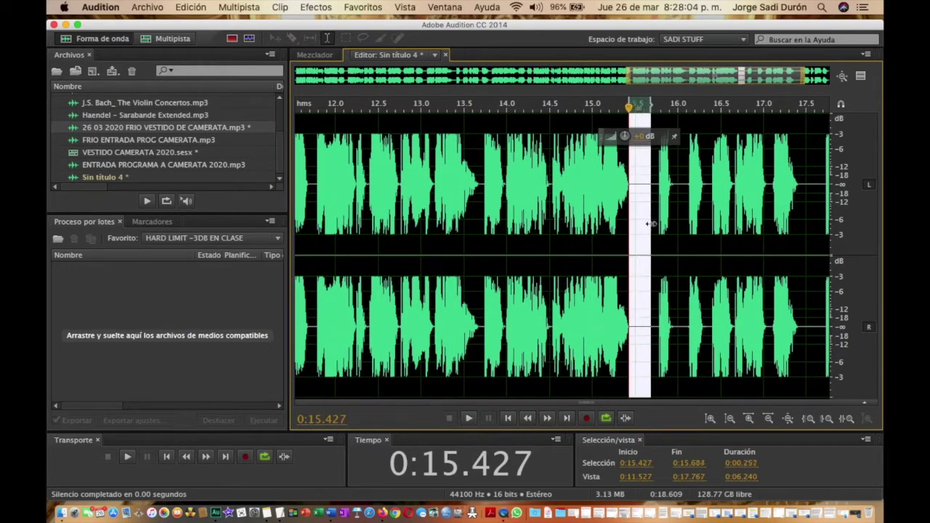
{"action": "key", "text": "Delete"}
{"action": "left_click_drag", "start_coordinate": [775, 203], "coordinate": [792, 213]}
{"action": "key", "text": "Delete"}
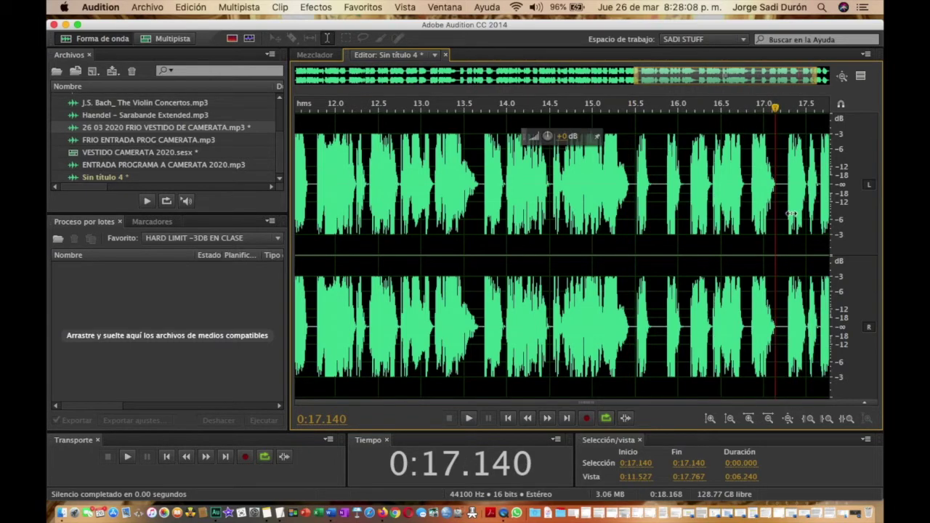
- Trim the short pause before 0:16 by deleting the silence from 0:15.741 to 0:15.809
{"action": "left_click", "coordinate": [627, 199]}
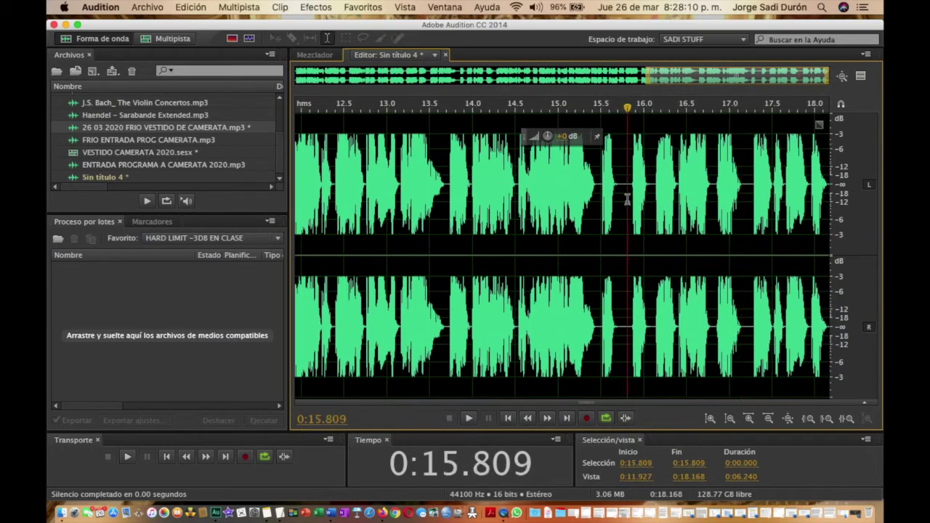
{"action": "left_click_drag", "start_coordinate": [625, 198], "coordinate": [621, 200]}
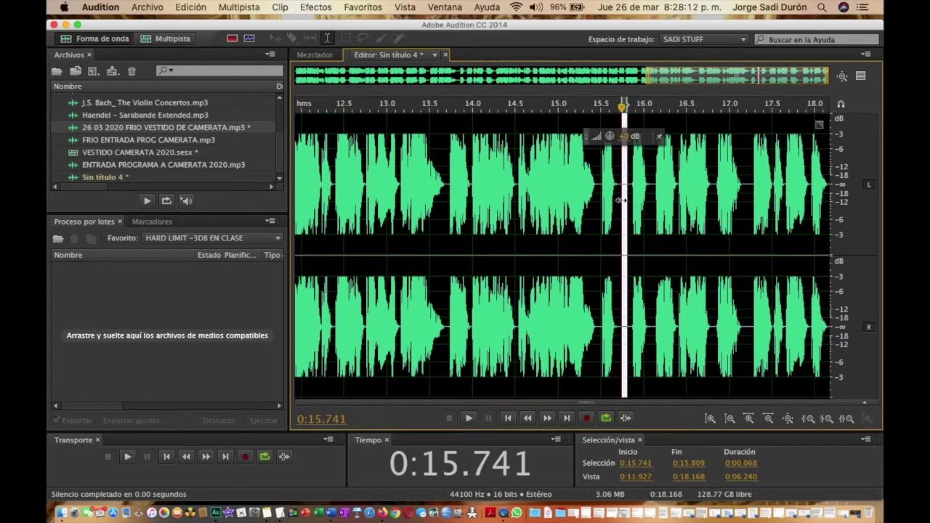
{"action": "key", "text": "Delete"}
- Select the whole edited voice passage and play it back to check the shortened pauses
{"action": "scroll", "coordinate": [621, 200], "scroll_direction": "down", "scroll_amount": 3}
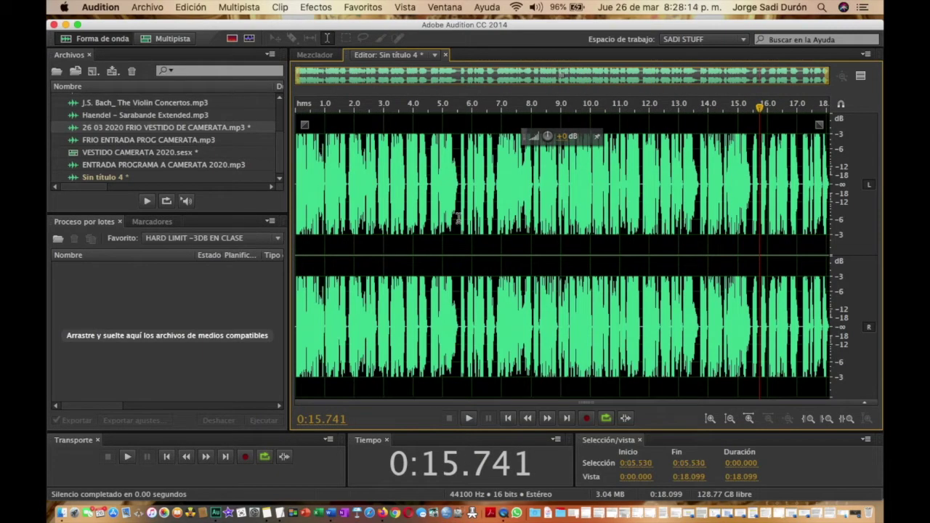
{"action": "double_click", "coordinate": [462, 218]}
{"action": "key", "text": "space"}
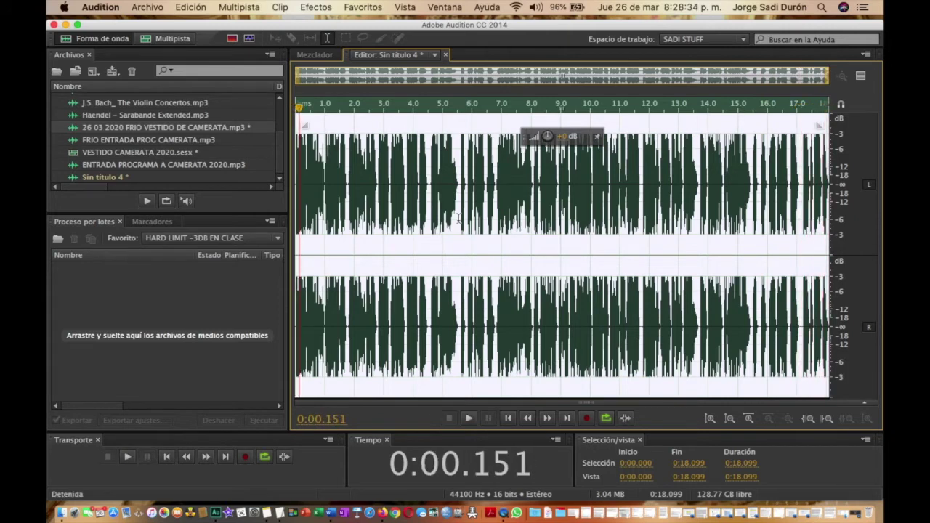
- Save the edited passage as FRIO SALIDA PROG CAMERATA in MP3 format, accepting the lossy compression
{"action": "key", "text": "super+shift+s"}
{"action": "type", "text": "FRIO SALIDA PROG CAMERATA.wav"}
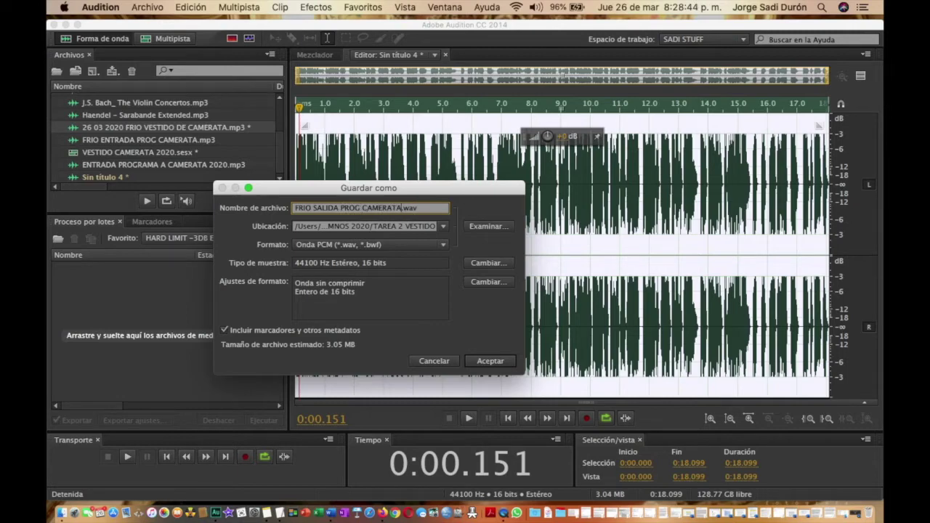
{"action": "left_click", "coordinate": [405, 248]}
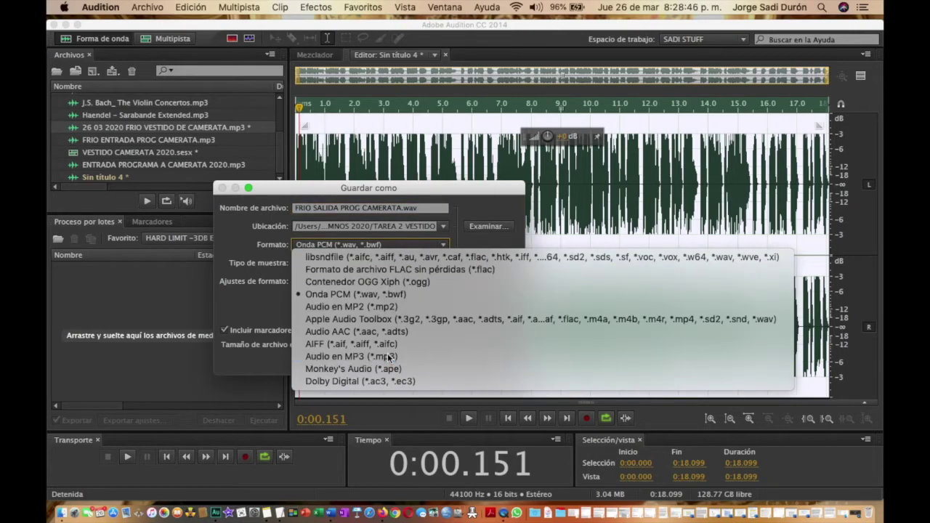
{"action": "left_click", "coordinate": [465, 355]}
{"action": "left_click", "coordinate": [489, 361]}
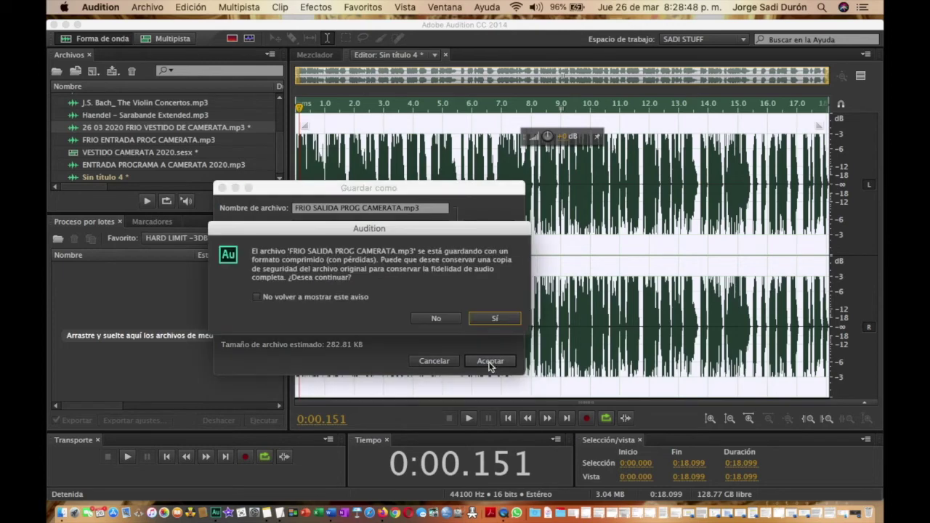
{"action": "left_click", "coordinate": [499, 316]}
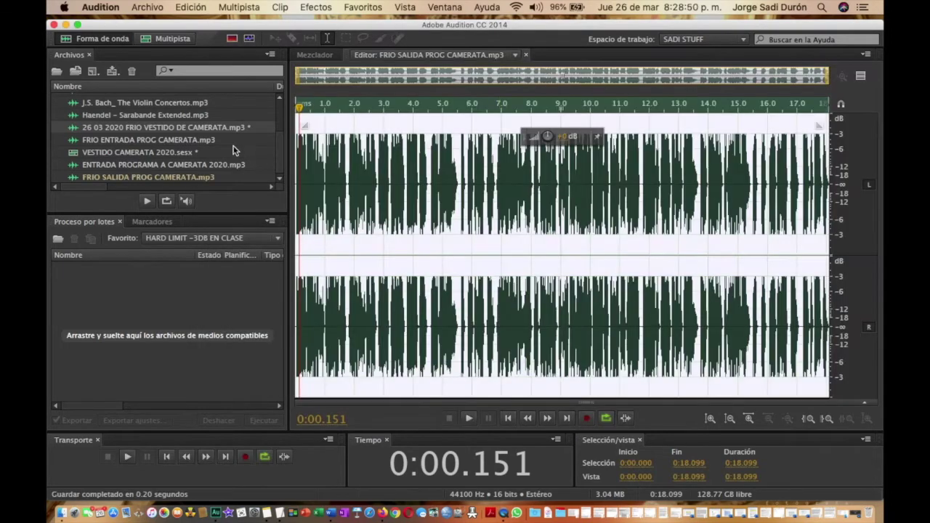
- In the multitrack session, duplicate the Bach music clip on Pista 3, placing the copy at about 0:28 after a marker at 0:25.711
{"action": "left_click", "coordinate": [171, 42]}
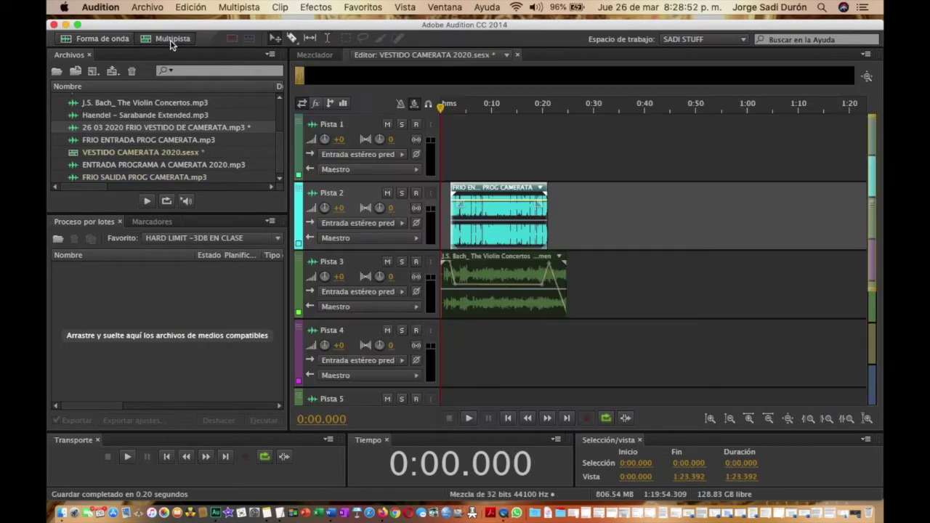
{"action": "left_click", "coordinate": [633, 259]}
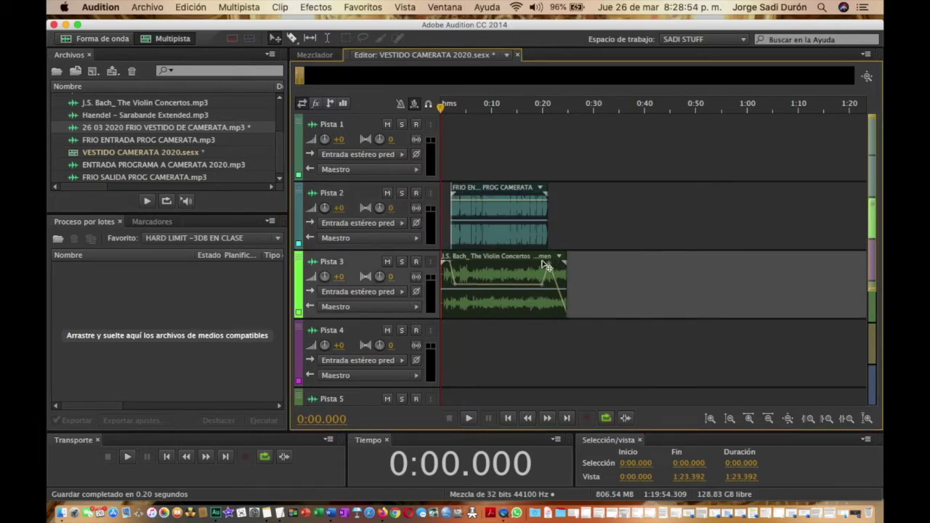
{"action": "left_click", "coordinate": [522, 284]}
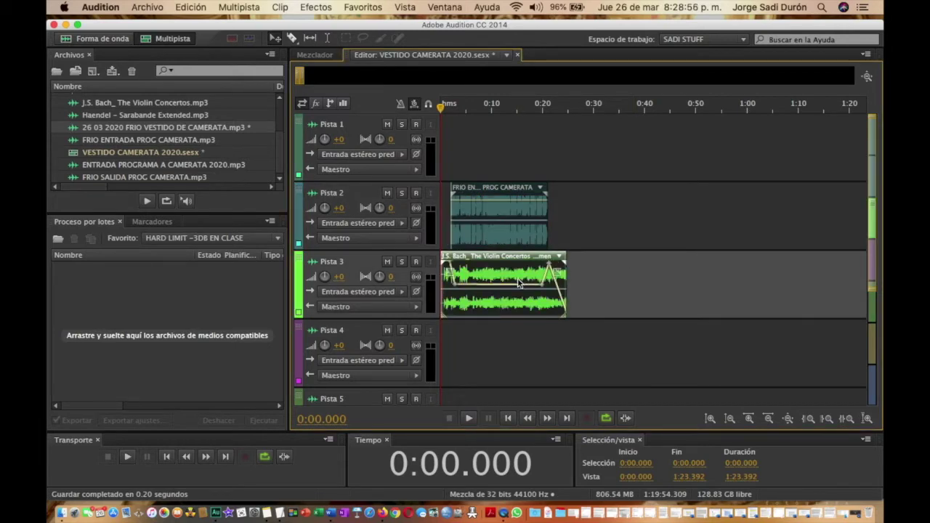
{"action": "left_click", "coordinate": [627, 298]}
{"action": "left_click", "coordinate": [573, 107]}
{"action": "key", "text": "m"}
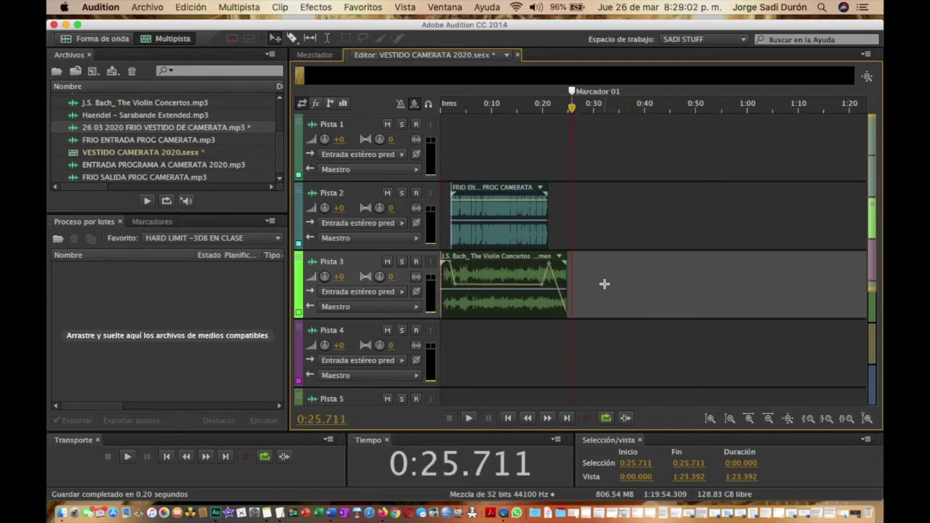
{"action": "key", "text": "super+v"}
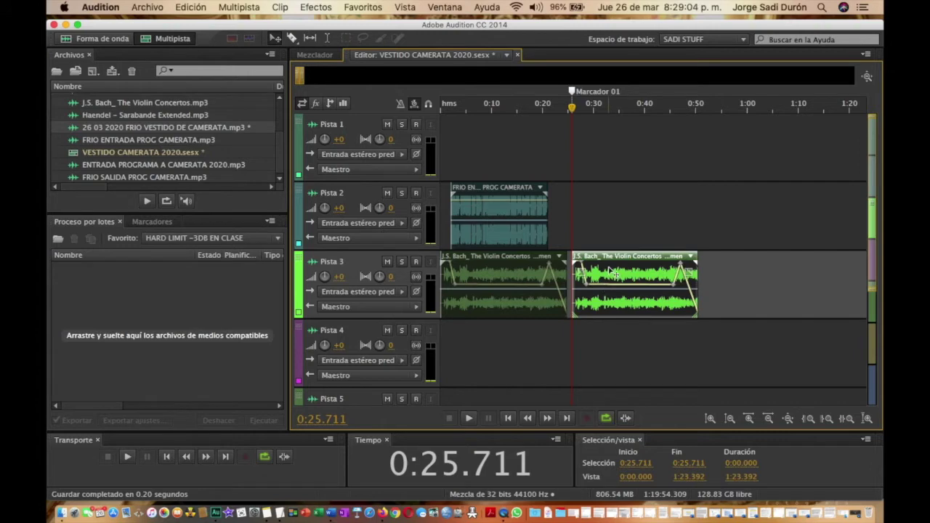
{"action": "mouse_move", "coordinate": [611, 272]}
{"action": "left_mouse_down"}
{"action": "mouse_move", "coordinate": [641, 274]}
{"action": "mouse_move", "coordinate": [626, 281]}
{"action": "left_mouse_up"}
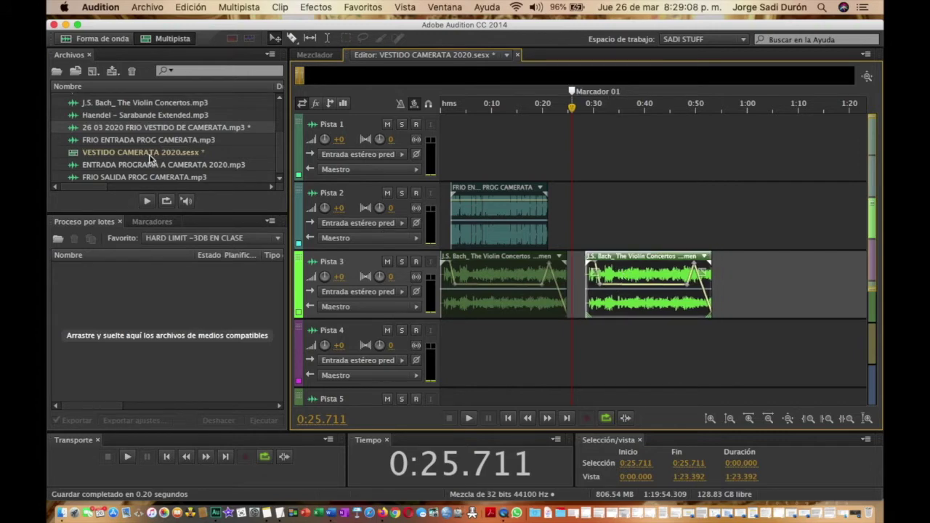
- Add FRIO SALIDA PROG CAMERATA.mp3 to Pista 2 at about 0:31, above the copied music clip
{"action": "left_click_drag", "start_coordinate": [125, 177], "coordinate": [628, 211]}
{"action": "scroll", "coordinate": [600, 125], "scroll_direction": "up", "scroll_amount": 5}
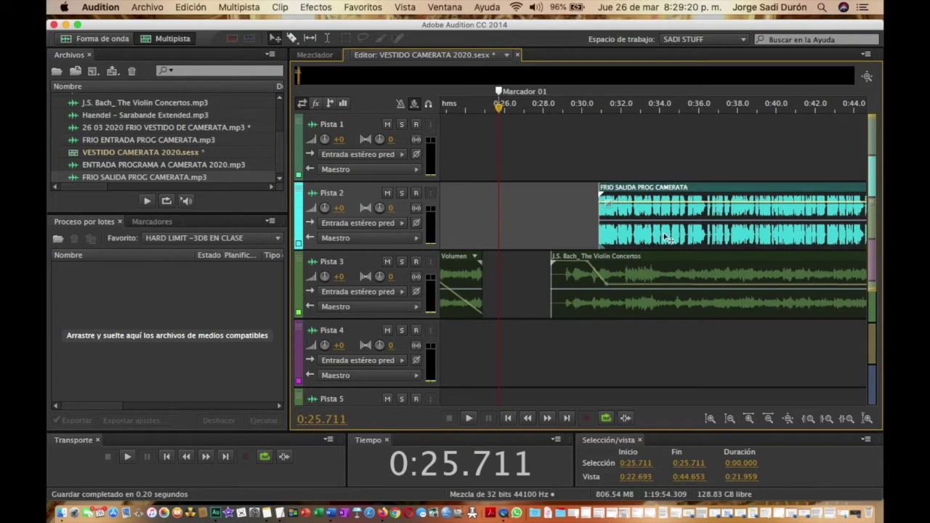
{"action": "scroll", "coordinate": [661, 238], "scroll_direction": "down", "scroll_amount": 1}
{"action": "scroll", "coordinate": [662, 238], "scroll_direction": "right", "scroll_amount": 5}
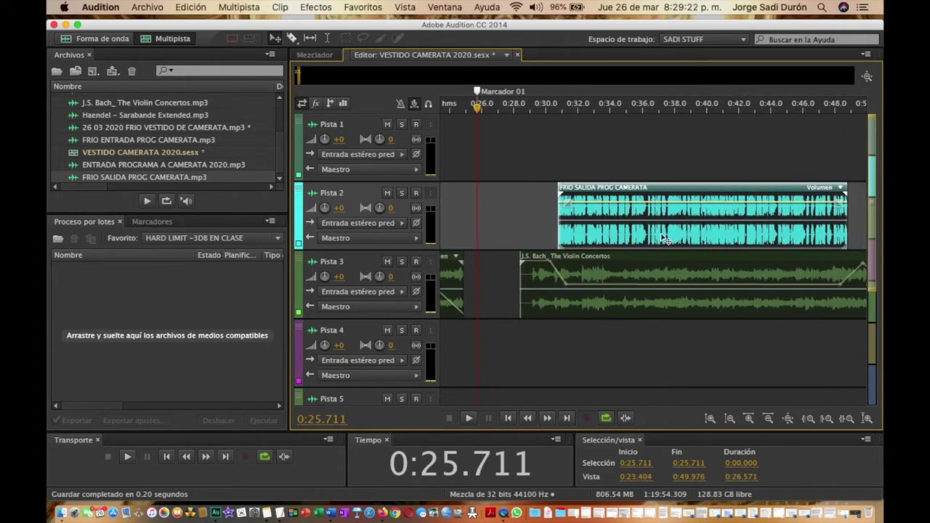
- Move the copied music's closing volume peak to about 0:49 and its fade-out end to about 0:52, trimming the clip there
{"action": "left_click_drag", "start_coordinate": [684, 268], "coordinate": [674, 271]}
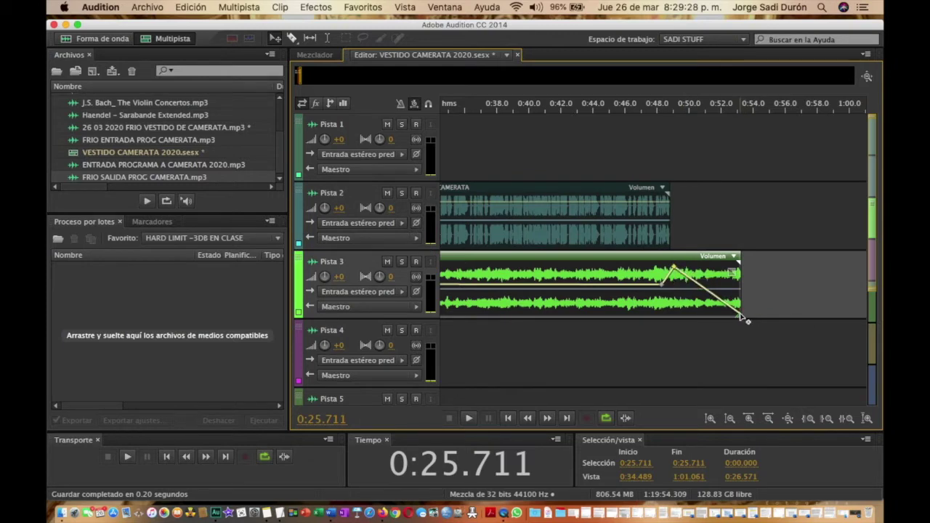
{"action": "left_click_drag", "start_coordinate": [742, 317], "coordinate": [719, 316]}
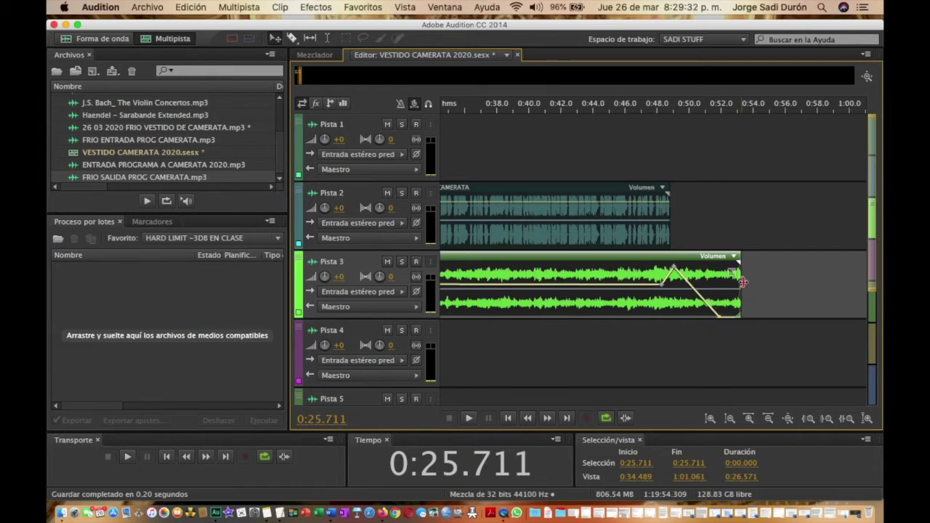
{"action": "left_click_drag", "start_coordinate": [742, 281], "coordinate": [720, 281]}
{"action": "scroll", "coordinate": [648, 281], "scroll_direction": "down", "scroll_amount": 5}
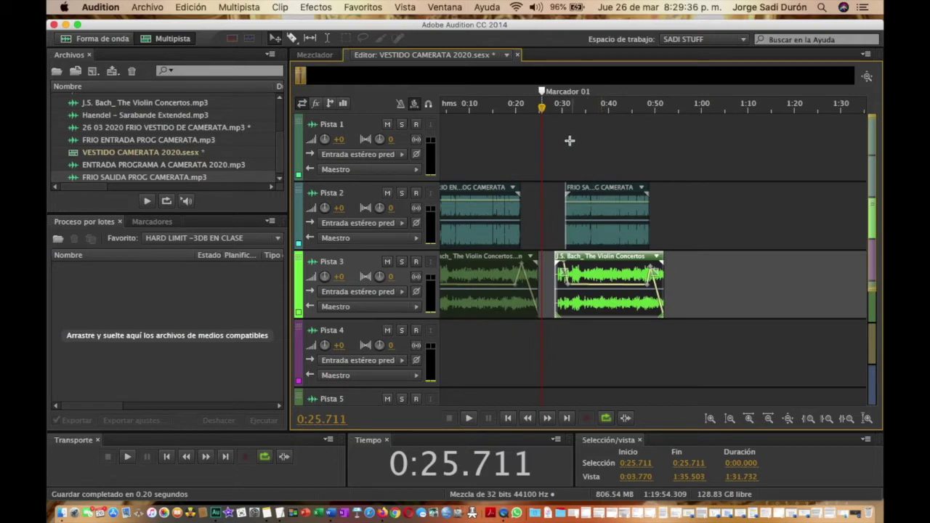
- Play the closing voice and music mix from 0:26.729 to the end of the music clip
{"action": "left_click", "coordinate": [558, 109]}
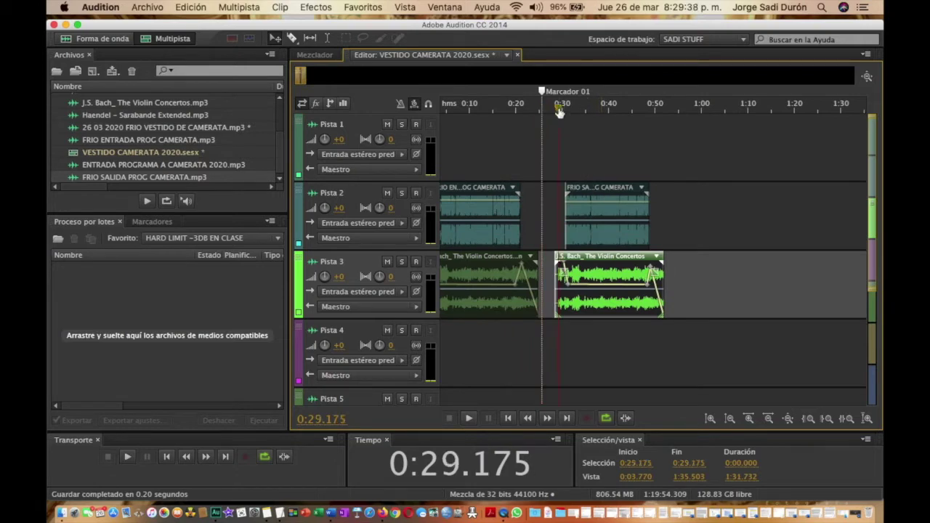
{"action": "left_click", "coordinate": [547, 107]}
{"action": "key", "text": "space"}
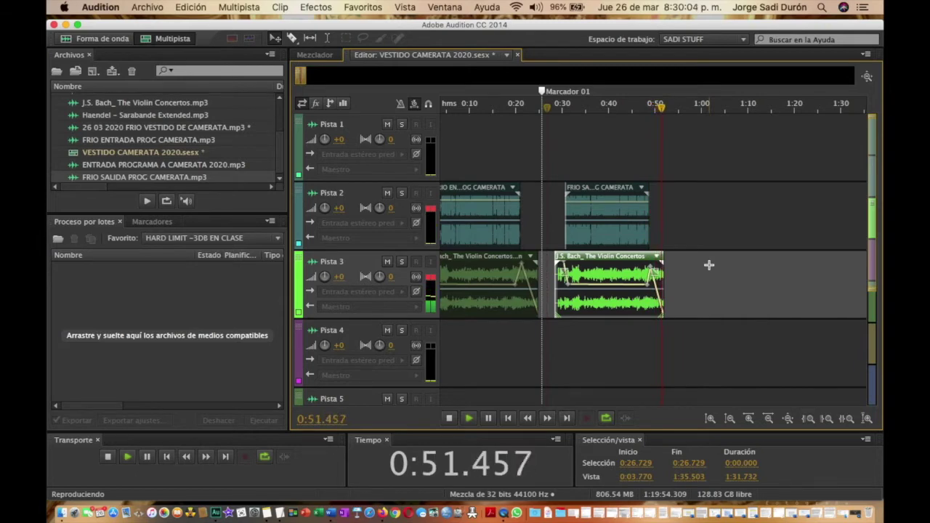
{"action": "key", "text": "space"}
- Reshape the closing fade-out of the second music clip, shifting its peak slightly earlier and adding a volume keyframe at about 0:49.5
{"action": "scroll", "coordinate": [668, 251], "scroll_direction": "up", "scroll_amount": 5}
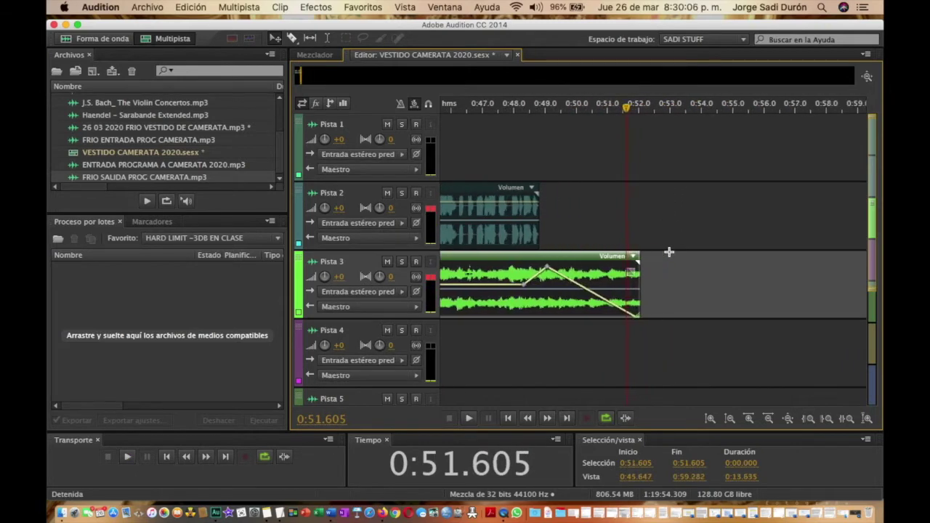
{"action": "mouse_move", "coordinate": [545, 270]}
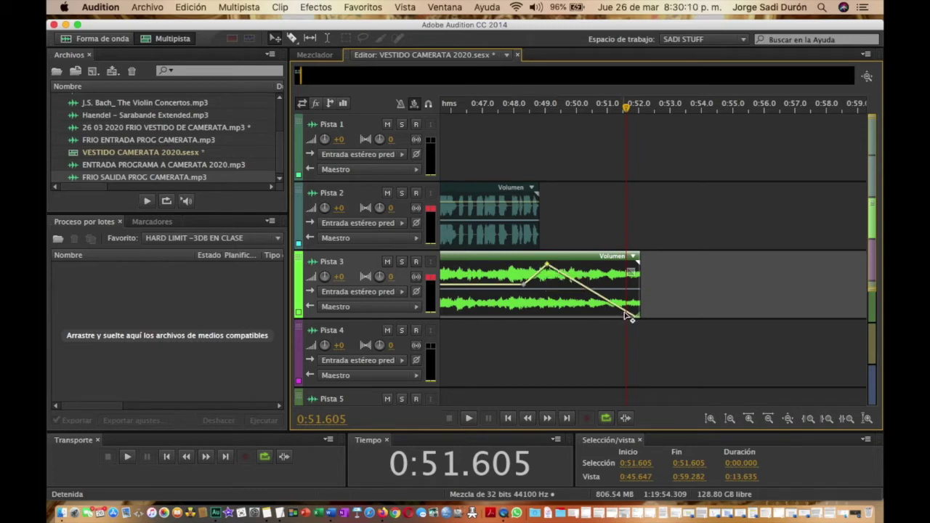
{"action": "left_click_drag", "start_coordinate": [635, 318], "coordinate": [542, 268]}
{"action": "left_click", "coordinate": [550, 267]}
{"action": "scroll", "coordinate": [541, 268], "scroll_direction": "down", "scroll_amount": 5}
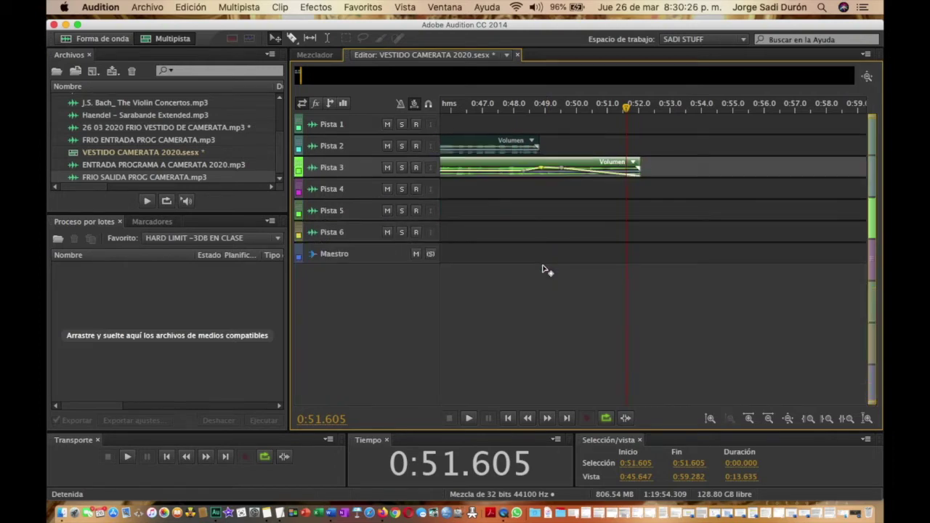
{"action": "scroll", "coordinate": [541, 265], "scroll_direction": "up", "scroll_amount": 5}
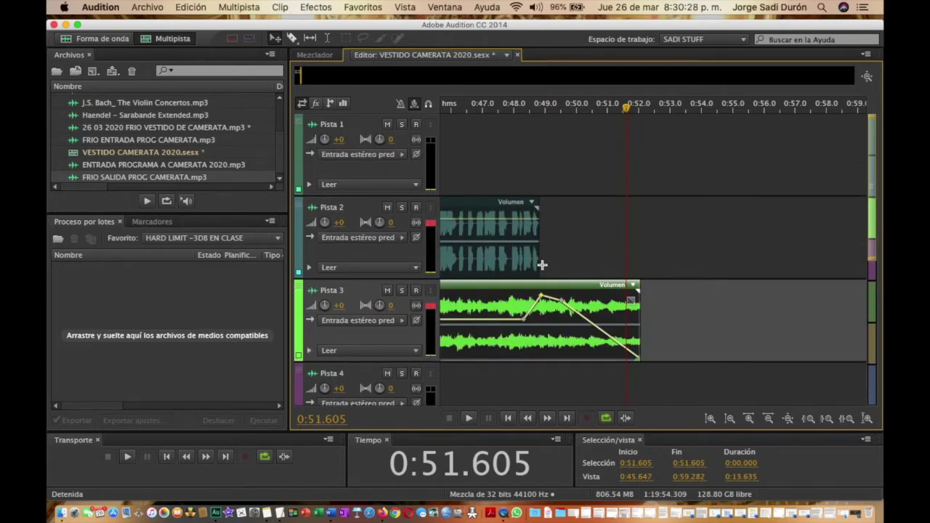
- Select the FRIO SALIDA PROG CAMERATA voice clip together with the copied Bach music clip below it
{"action": "scroll", "coordinate": [542, 265], "scroll_direction": "down", "scroll_amount": 5}
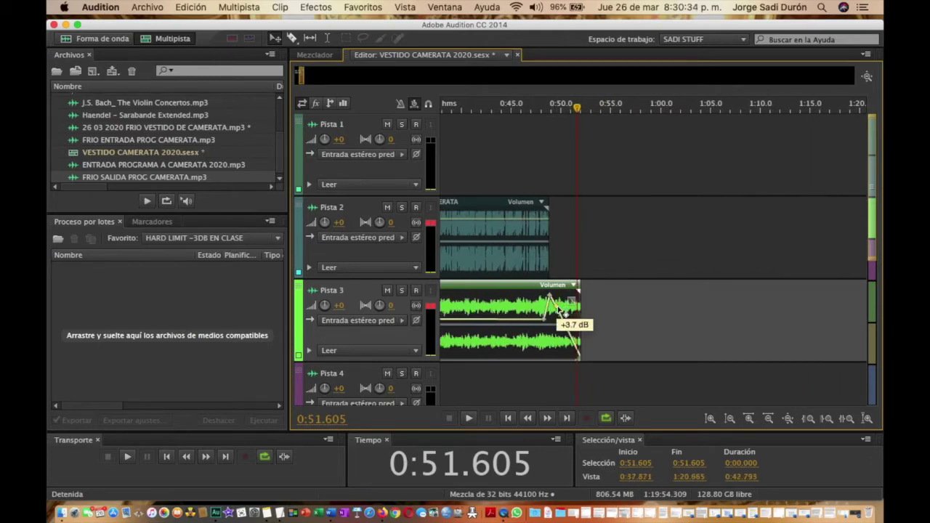
{"action": "scroll", "coordinate": [559, 303], "scroll_direction": "left", "scroll_amount": 1}
{"action": "scroll", "coordinate": [559, 310], "scroll_direction": "left", "scroll_amount": 5}
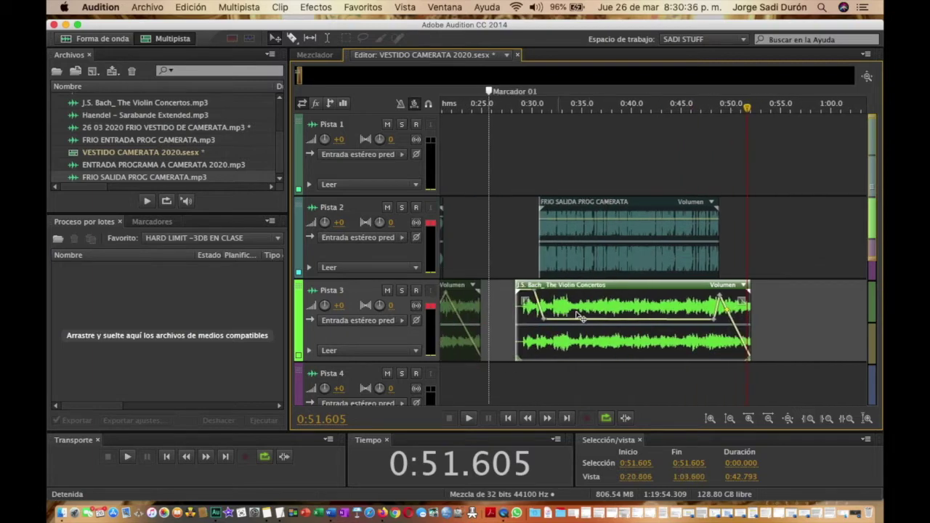
{"action": "scroll", "coordinate": [590, 316], "scroll_direction": "left", "scroll_amount": 5}
{"action": "scroll", "coordinate": [613, 262], "scroll_direction": "right", "scroll_amount": 5}
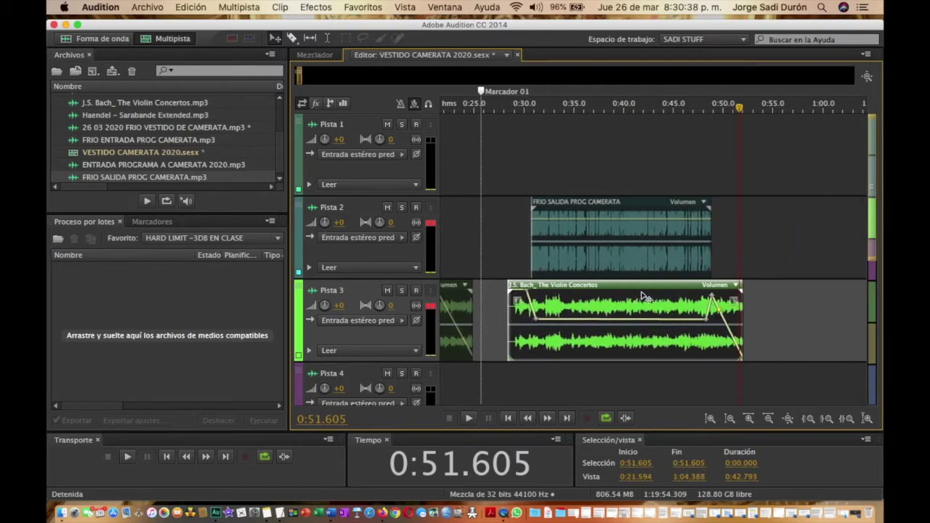
{"action": "left_click", "coordinate": [608, 260]}
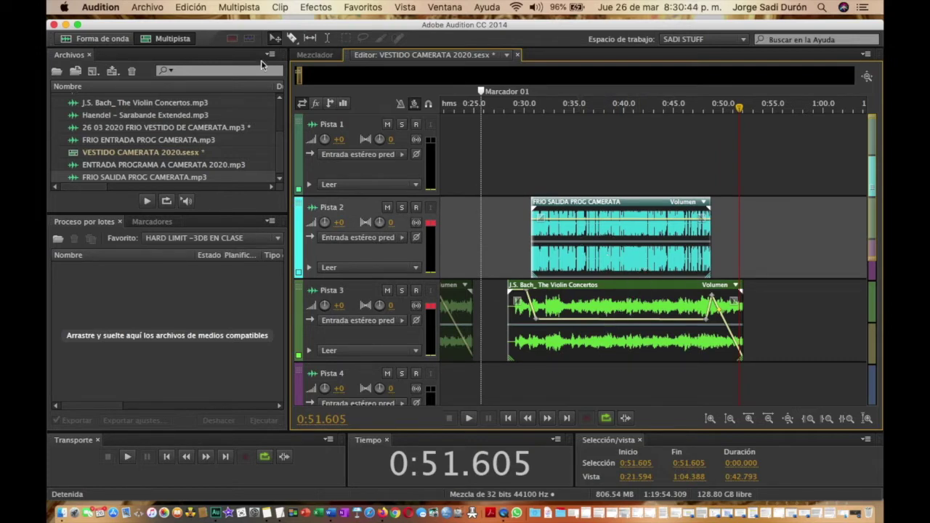
- Export the selected clips as an MP3 multitrack mixdown named SALIDA PROG CAMERATA 2020.mp3
{"action": "left_click", "coordinate": [147, 8]}
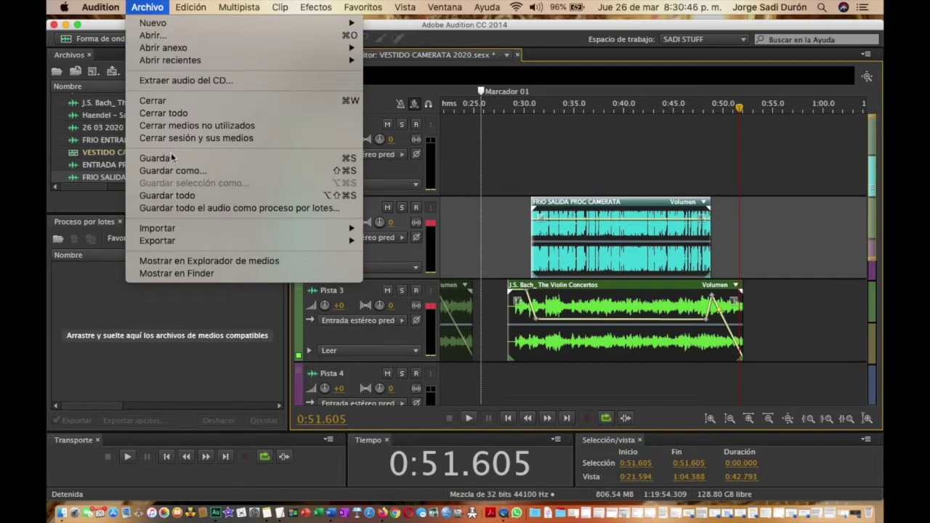
{"action": "mouse_move", "coordinate": [184, 246]}
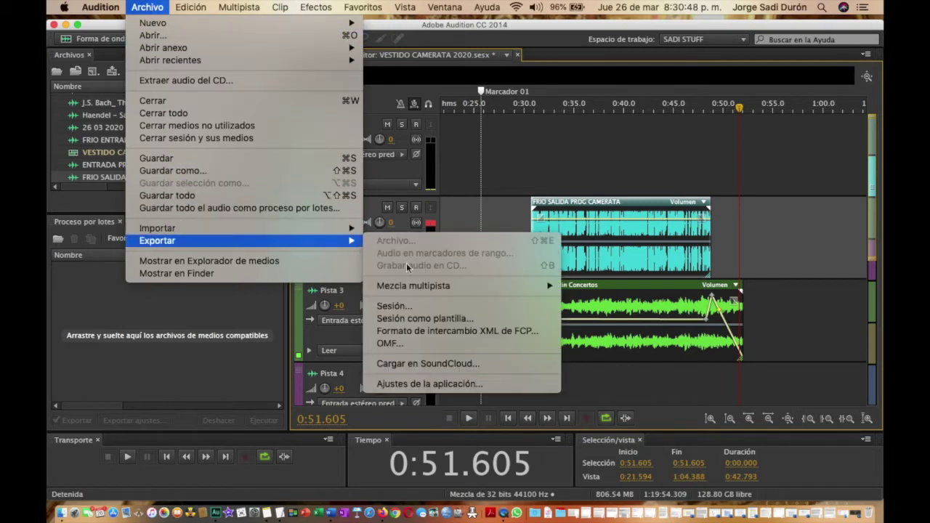
{"action": "mouse_move", "coordinate": [466, 287]}
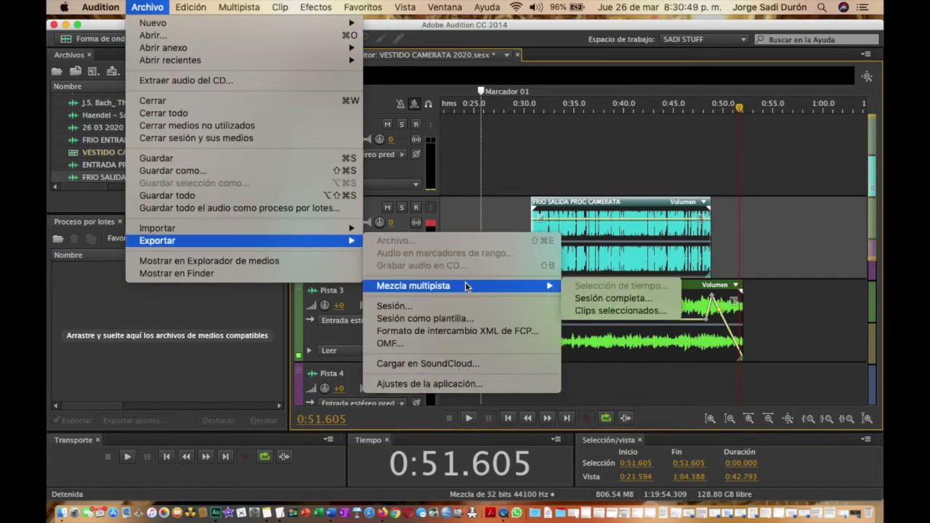
{"action": "left_click", "coordinate": [583, 311]}
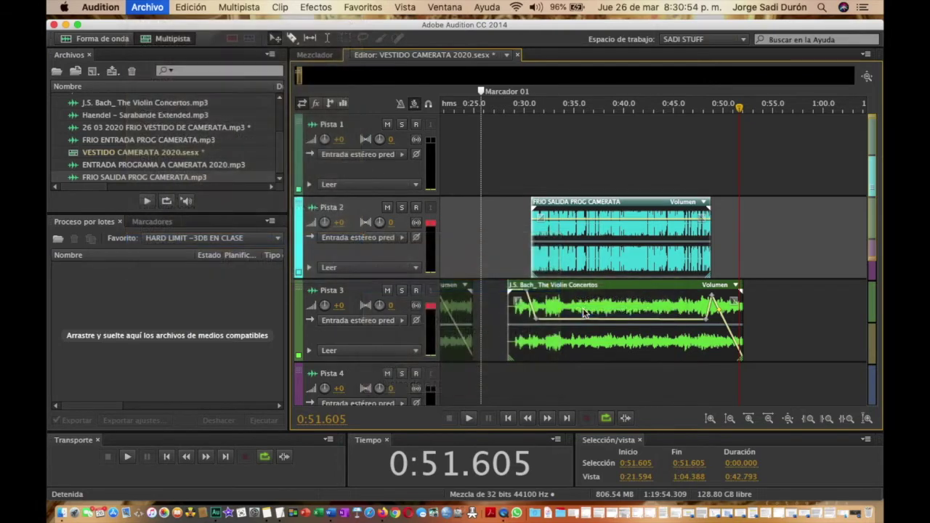
{"action": "left_click", "coordinate": [517, 138]}
{"action": "key", "text": "BackSpace"}
{"action": "key", "text": "BackSpace"}
{"action": "key", "text": "BackSpace"}
{"action": "key", "text": "BackSpace"}
{"action": "key", "text": "BackSpace"}
{"action": "key", "text": "BackSpace"}
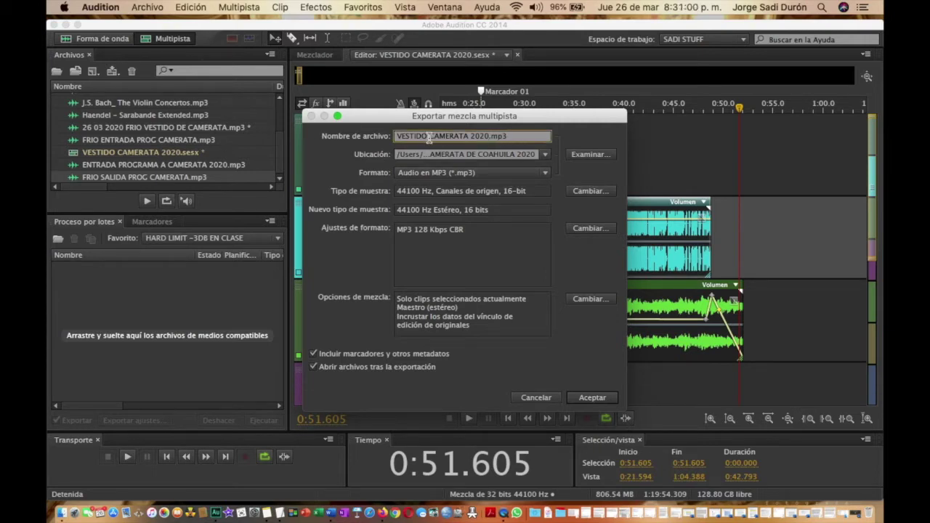
{"action": "key", "text": "BackSpace"}
{"action": "key", "text": "BackSpace"}
{"action": "key", "text": "BackSpace"}
{"action": "key", "text": "BackSpace"}
{"action": "key", "text": "BackSpace"}
{"action": "key", "text": "BackSpace"}
{"action": "key", "text": "BackSpace"}
{"action": "key", "text": "BackSpace"}
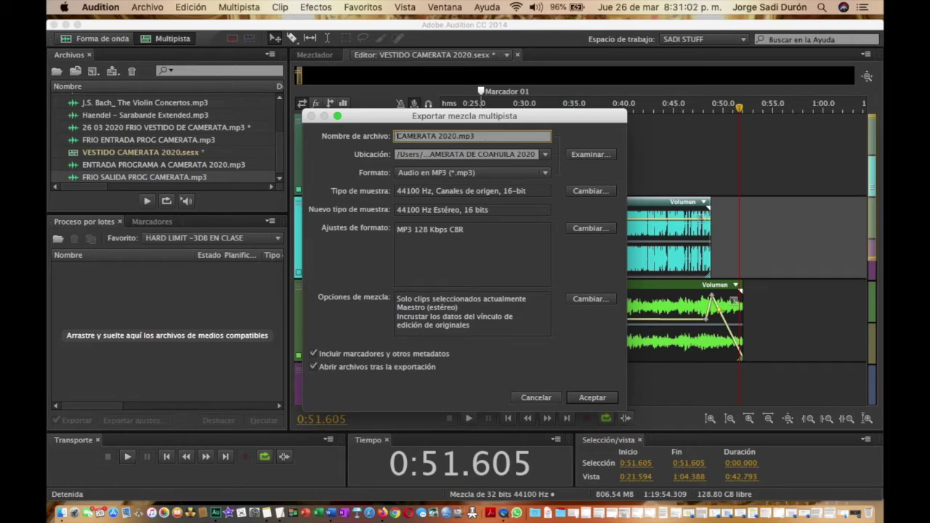
{"action": "type", "text": "SAD"}
{"action": "key", "text": "BackSpace"}
{"action": "type", "text": "LIDA PROG"}
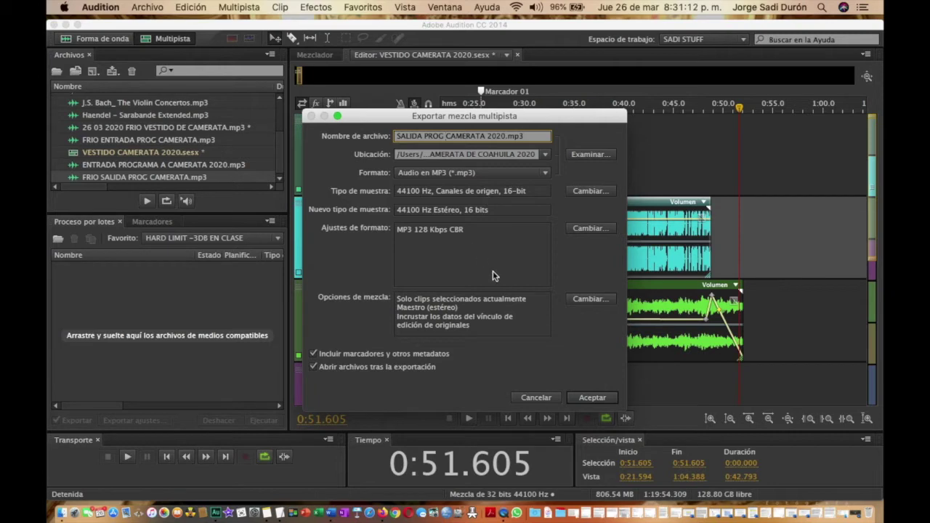
{"action": "left_click", "coordinate": [585, 398]}
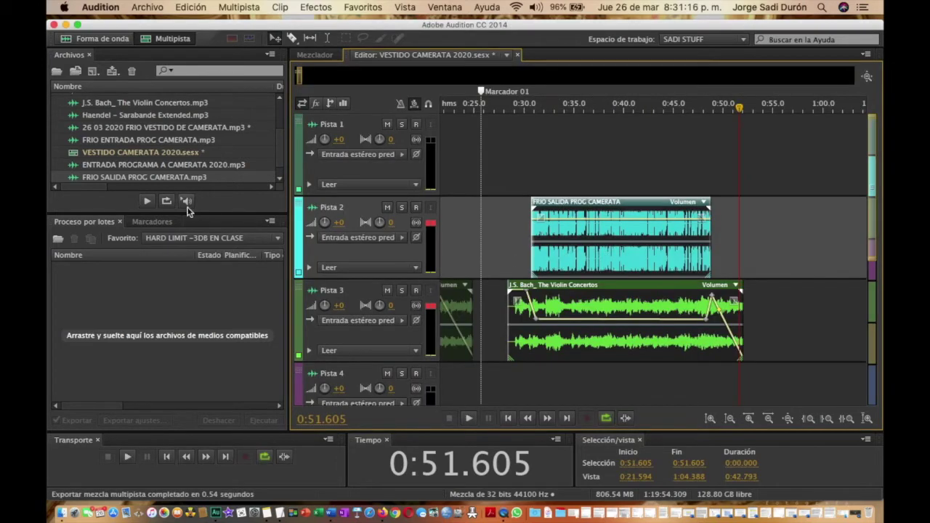
- Open SALIDA PROG CAMERATA 2020.mp3 in the waveform editor and delete about 0.7 s of silence at its start
{"action": "scroll", "coordinate": [155, 146], "scroll_direction": "down", "scroll_amount": 1}
{"action": "scroll", "coordinate": [155, 146], "scroll_direction": "up", "scroll_amount": 3}
{"action": "scroll", "coordinate": [154, 146], "scroll_direction": "down", "scroll_amount": 3}
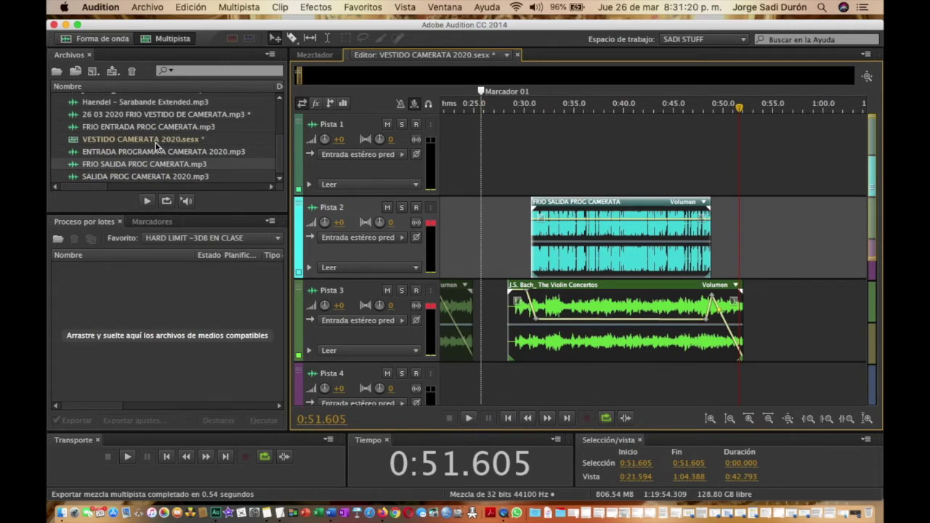
{"action": "double_click", "coordinate": [127, 178]}
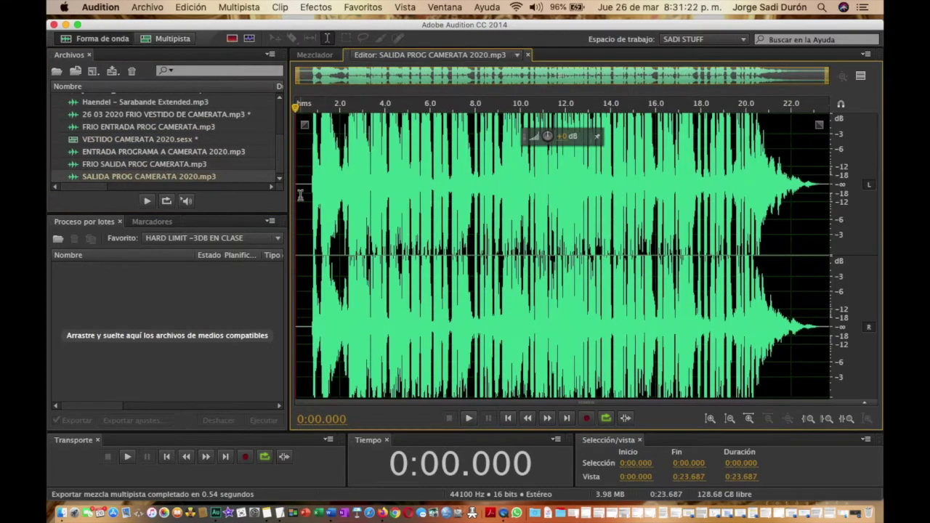
{"action": "left_click_drag", "start_coordinate": [310, 186], "coordinate": [295, 188]}
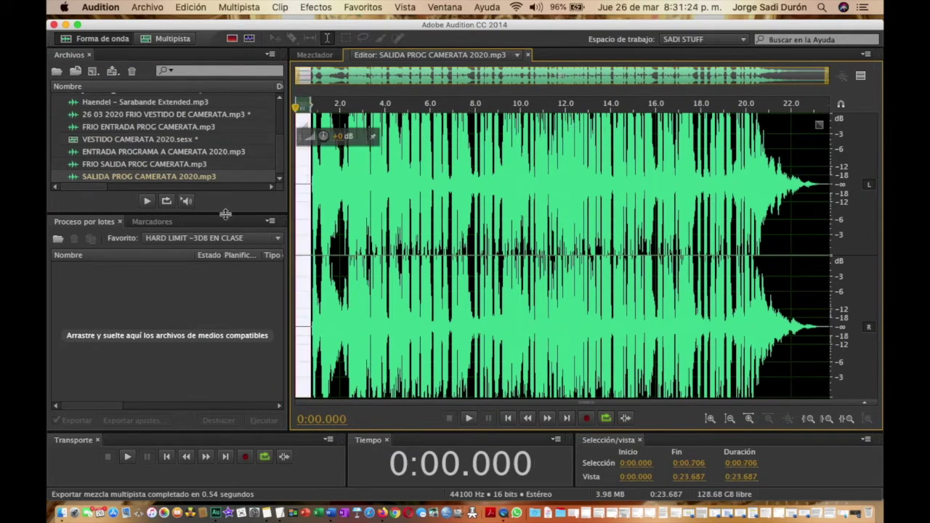
{"action": "key", "text": "Delete"}
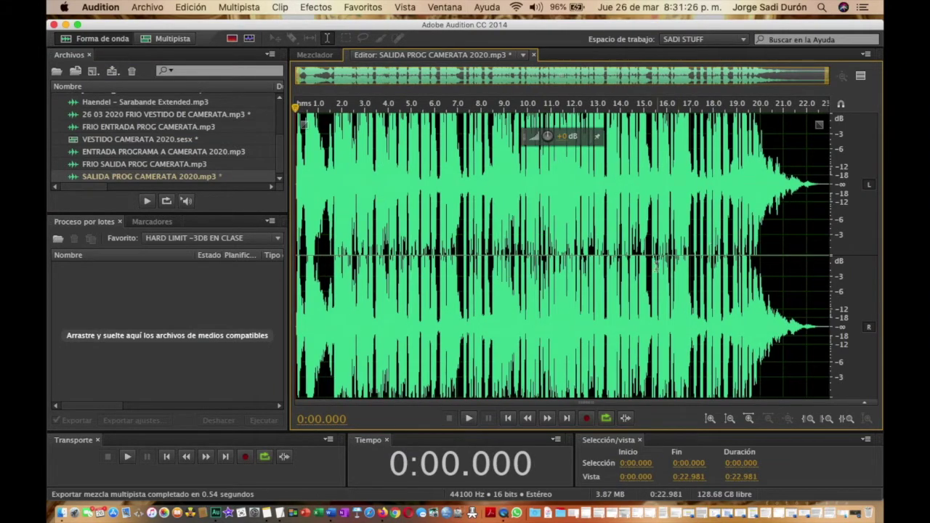
- Apply the hard limiter (Limitador forzado) to the whole file with -3 dB maximum amplitude and 6 dB input amplification
{"action": "key", "text": "super+a"}
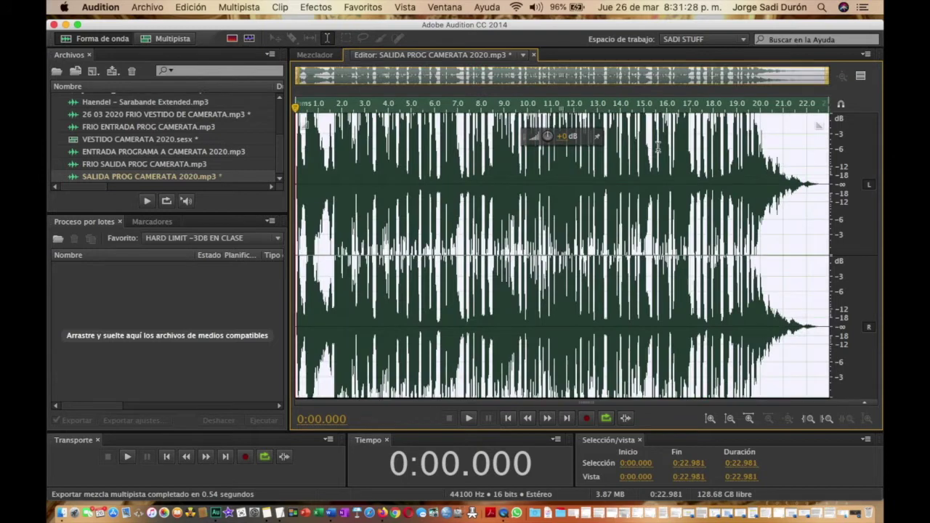
{"action": "left_click", "coordinate": [302, 9]}
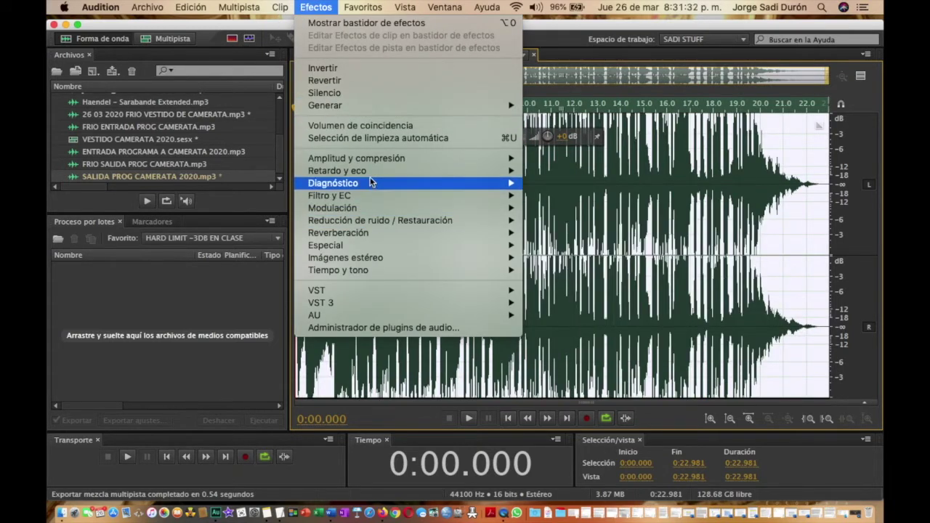
{"action": "mouse_move", "coordinate": [378, 158]}
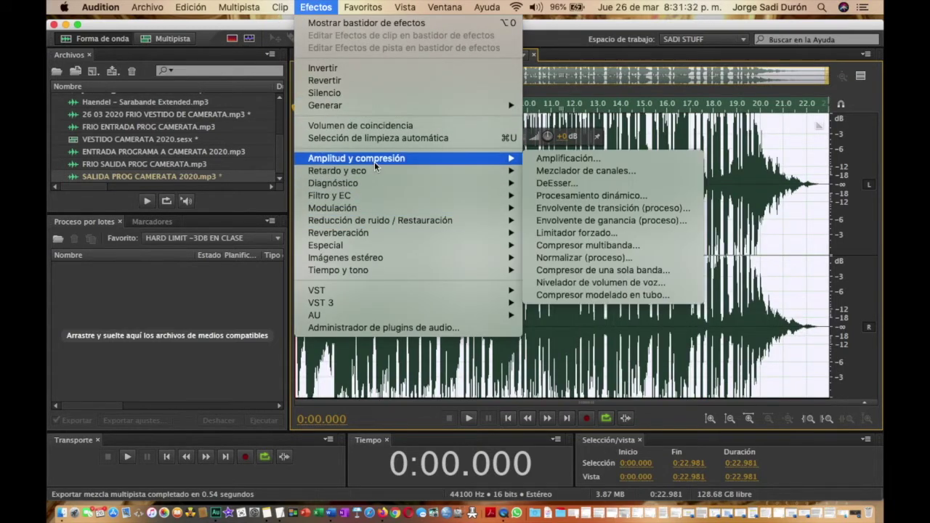
{"action": "left_click", "coordinate": [571, 233]}
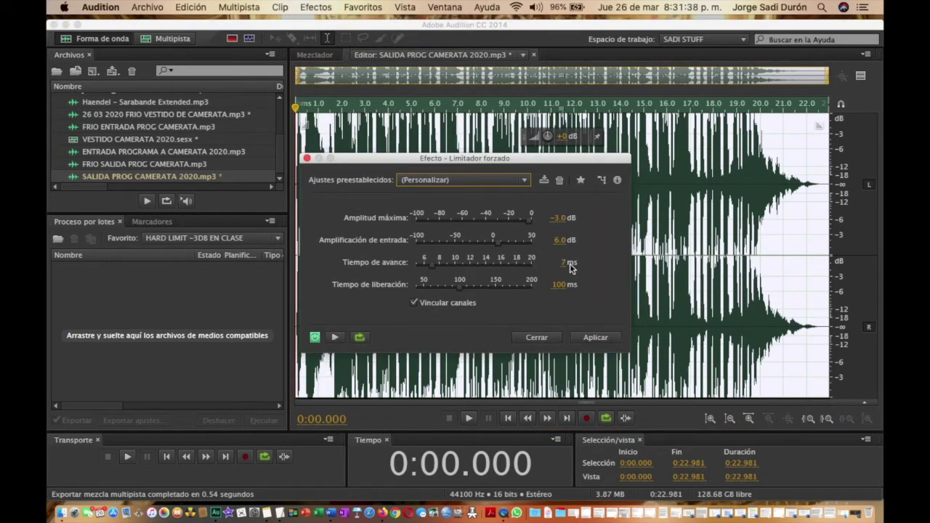
{"action": "left_click", "coordinate": [594, 337]}
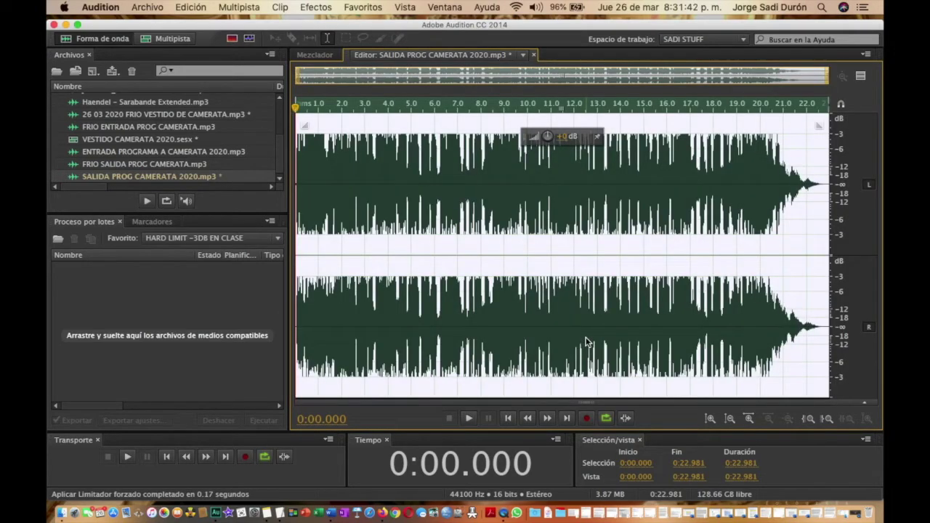
- Play the limited file through and delete about 0.38 s of silence at its end
{"action": "key", "text": "space"}
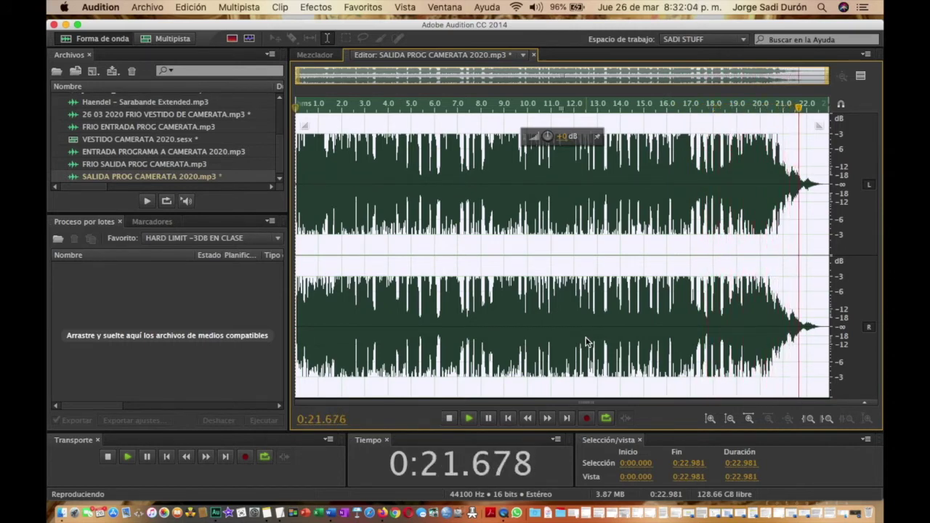
{"action": "key", "text": "space"}
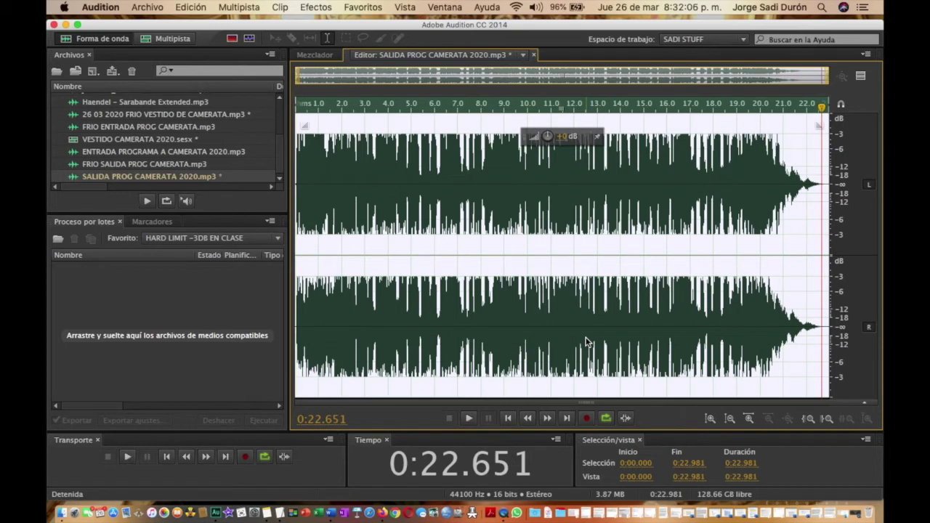
{"action": "left_click", "coordinate": [818, 197]}
{"action": "left_click_drag", "start_coordinate": [820, 188], "coordinate": [840, 213]}
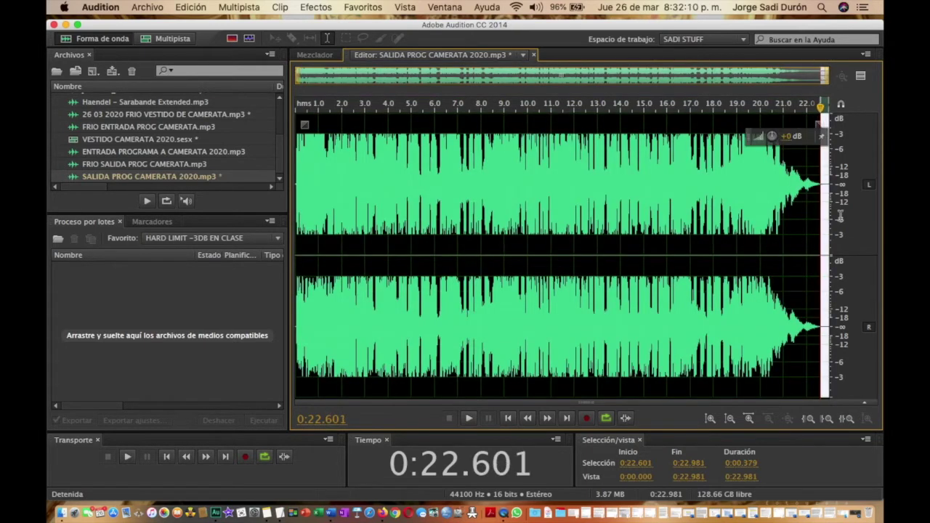
{"action": "key", "text": "Delete"}
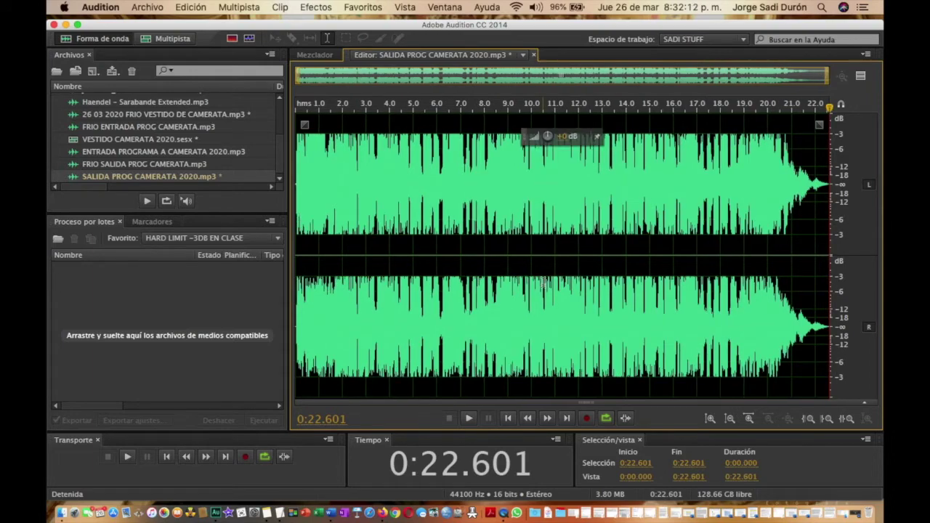
- Select the whole trimmed waveform and save SALIDA PROG CAMERATA 2020.mp3
{"action": "double_click", "coordinate": [544, 282]}
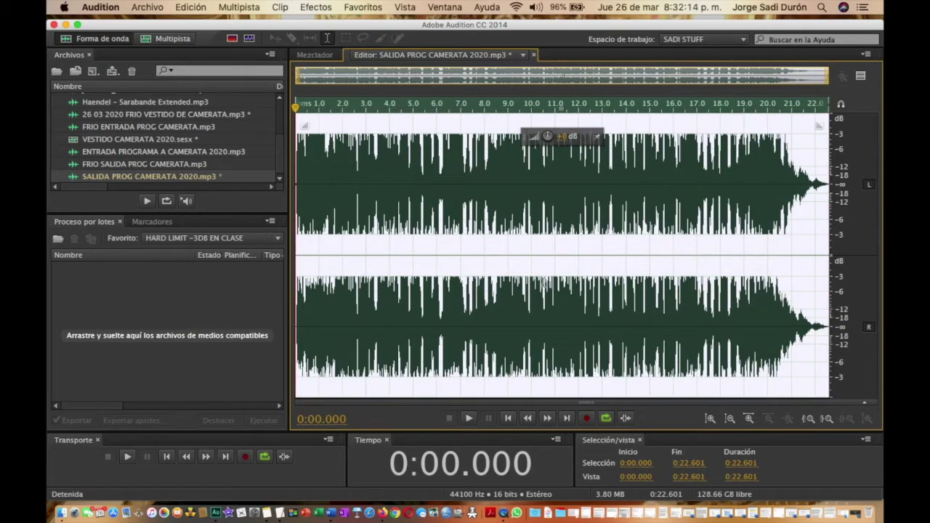
{"action": "key", "text": "super+s"}
{"action": "left_click", "coordinate": [570, 300]}
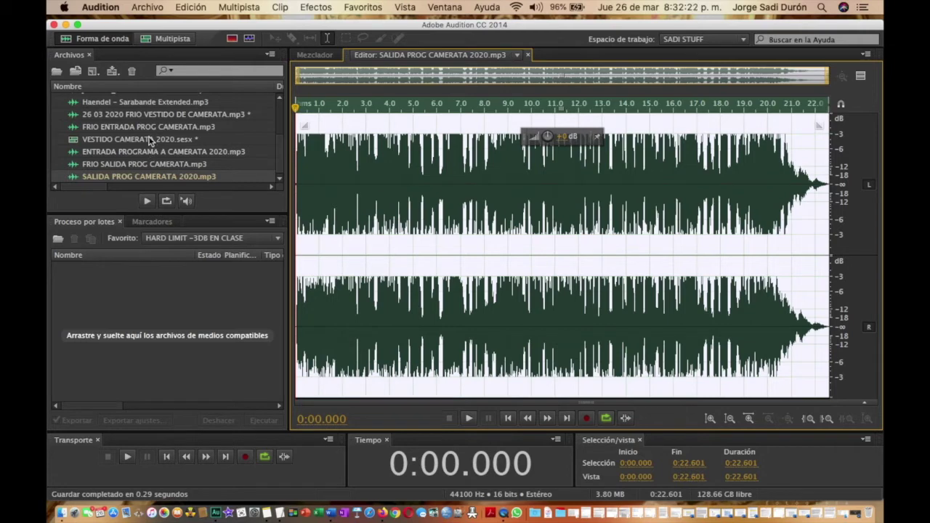
- Open 26 03 2020 FRIO VESTIDO DE CAMERATA.mp3 and add a range marker over the selected passage from 1:12.930 to 1:34.736
{"action": "scroll", "coordinate": [149, 141], "scroll_direction": "up", "scroll_amount": 6}
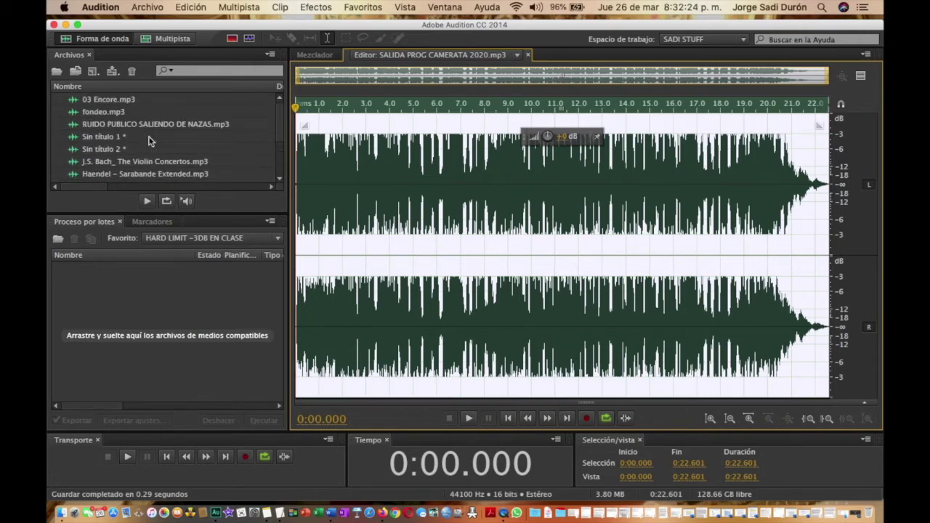
{"action": "scroll", "coordinate": [149, 141], "scroll_direction": "down", "scroll_amount": 5}
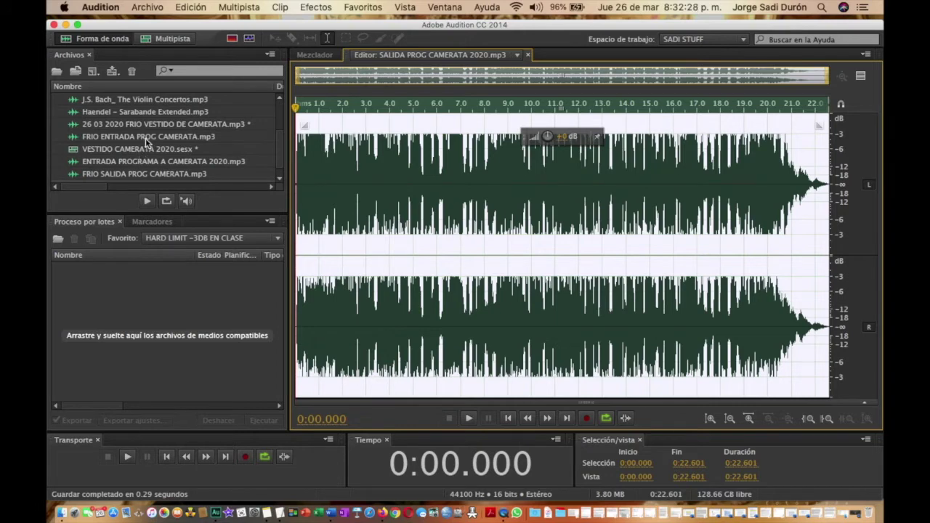
{"action": "double_click", "coordinate": [151, 128]}
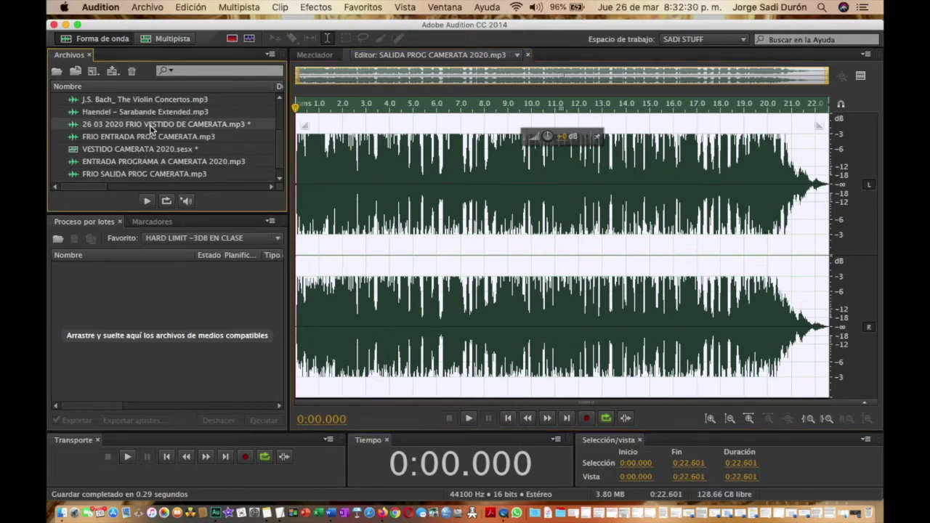
{"action": "key", "text": "m"}
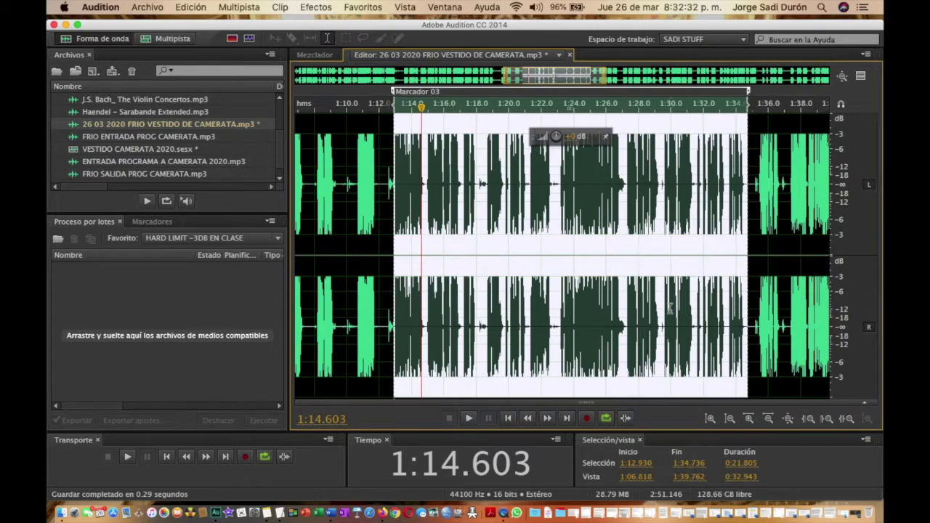
- Listen to the recording after the marked range and add a marker at about 1:44.5, in the pause before the next take
{"action": "scroll", "coordinate": [669, 308], "scroll_direction": "down", "scroll_amount": 6}
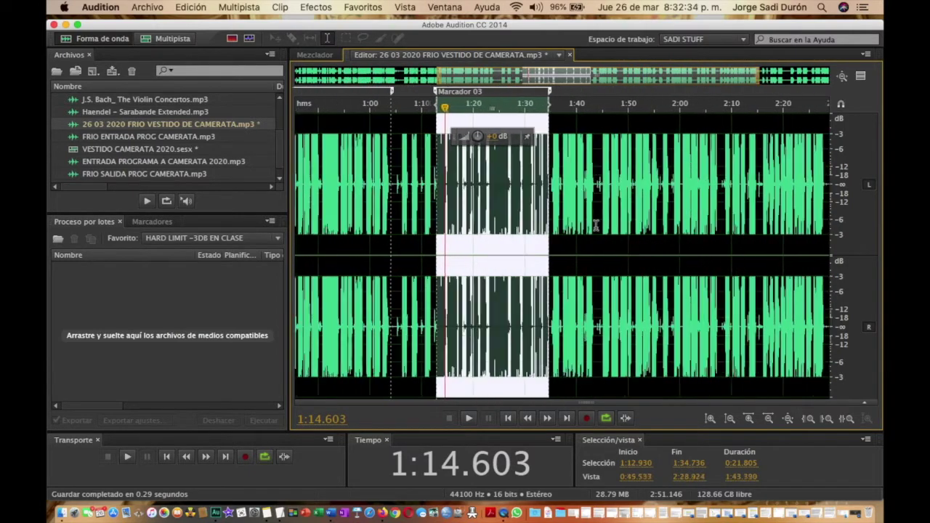
{"action": "scroll", "coordinate": [595, 224], "scroll_direction": "up", "scroll_amount": 6}
{"action": "left_click", "coordinate": [481, 228]}
{"action": "key", "text": "space"}
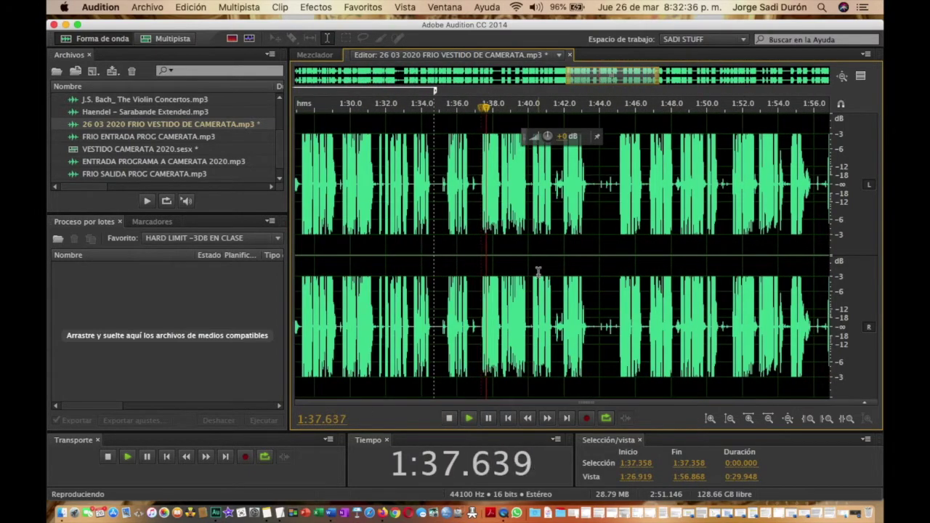
{"action": "left_click", "coordinate": [624, 223]}
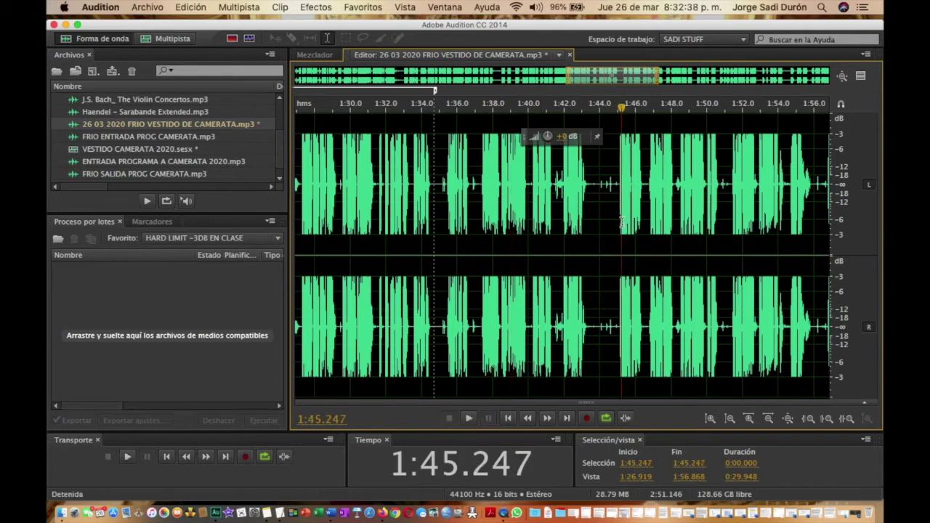
{"action": "key", "text": "space"}
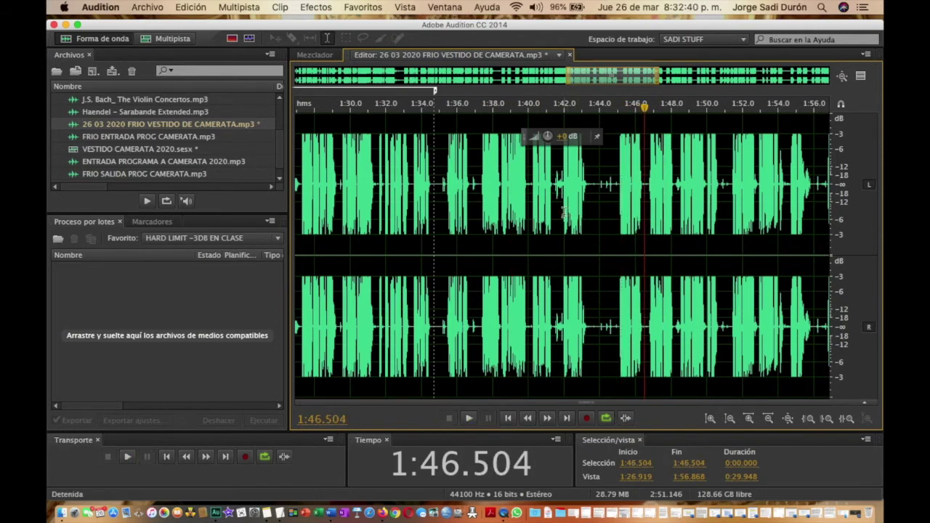
{"action": "left_click", "coordinate": [564, 210]}
{"action": "key", "text": "space"}
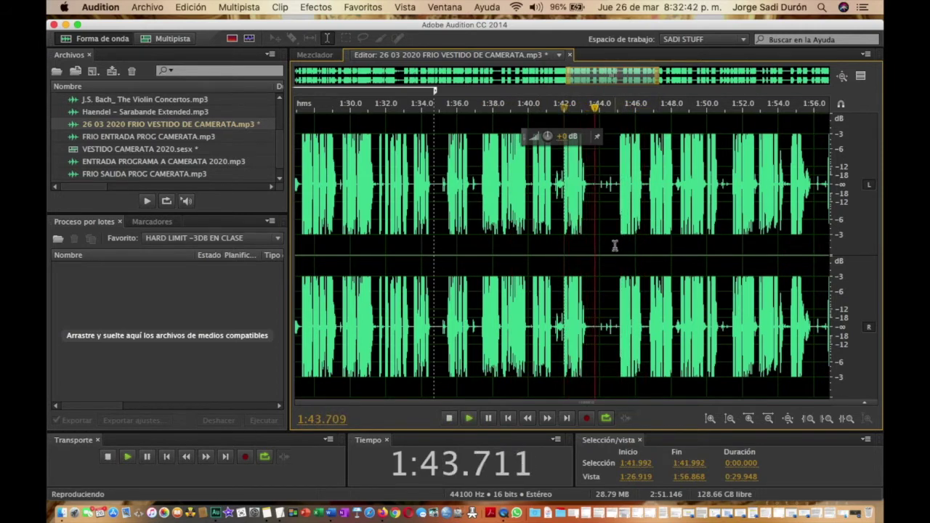
{"action": "key", "text": "m"}
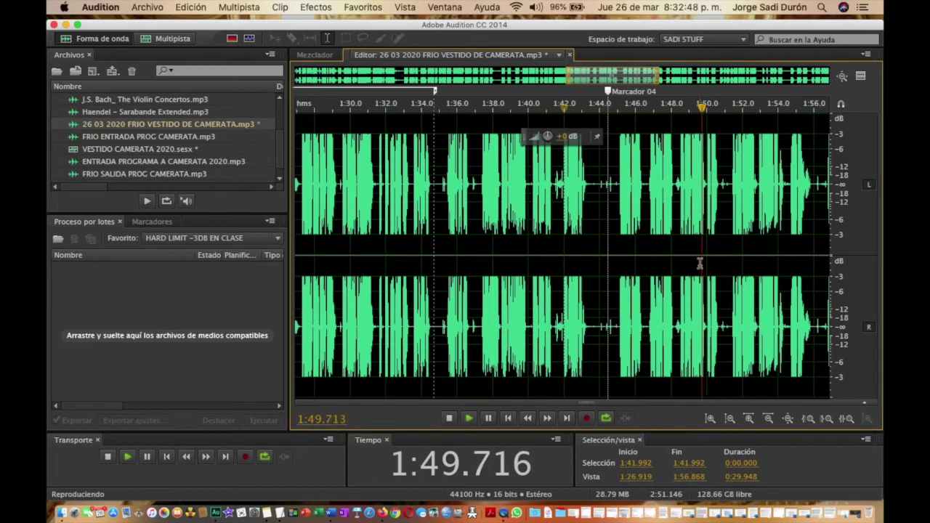
- Delete the passage from about 1:48.5 to 1:50.8 in the voice recording and play from the cut
{"action": "left_click", "coordinate": [720, 225]}
{"action": "left_click_drag", "start_coordinate": [720, 226], "coordinate": [677, 232]}
{"action": "left_click", "coordinate": [679, 233]}
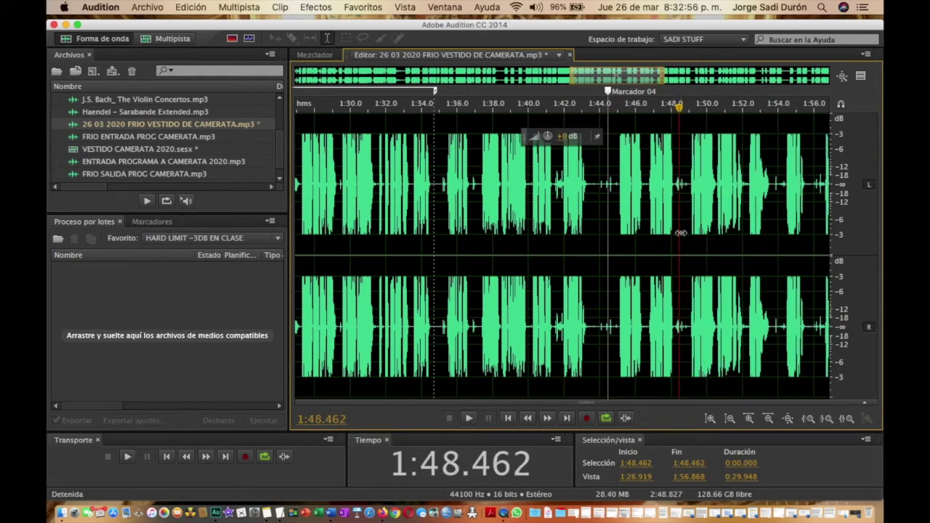
{"action": "key", "text": "space"}
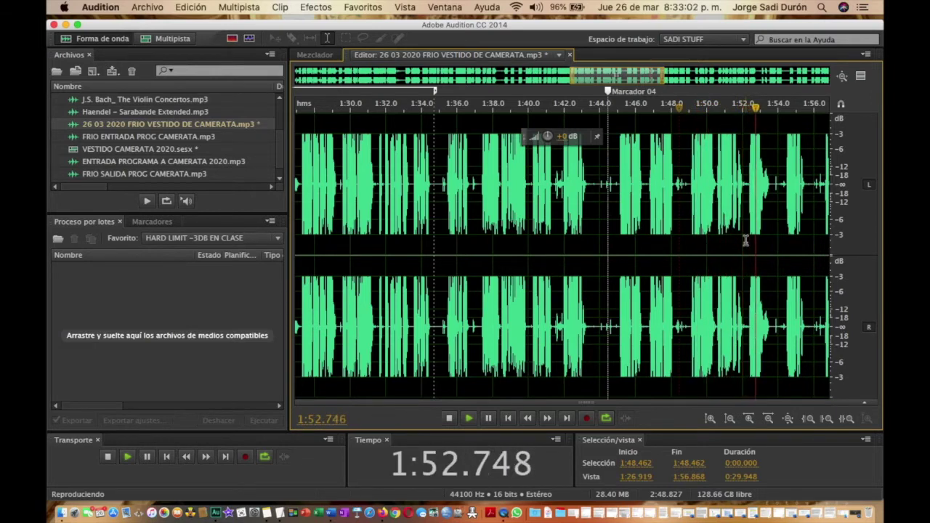
- Copy the voice take from 1:44.734 to 1:53.808 into a new audio file
{"action": "left_click_drag", "start_coordinate": [774, 203], "coordinate": [610, 205]}
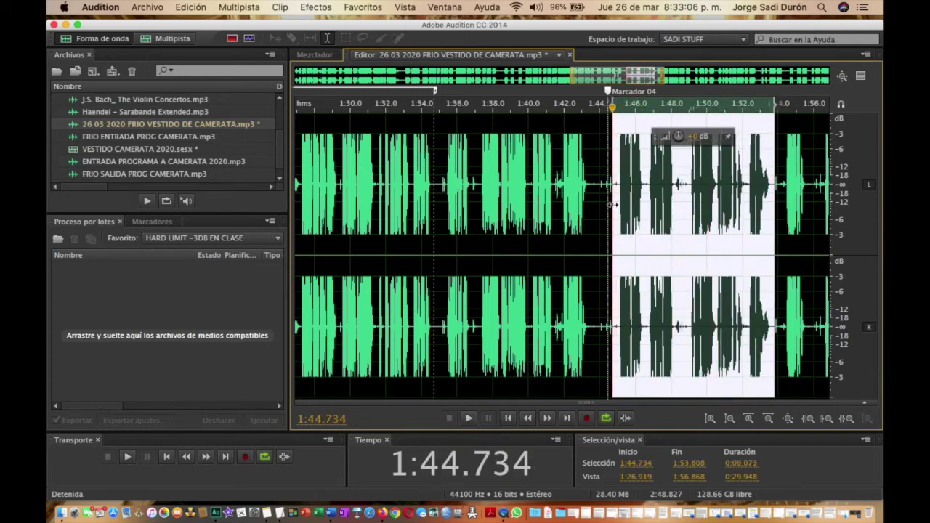
{"action": "right_click", "coordinate": [663, 206]}
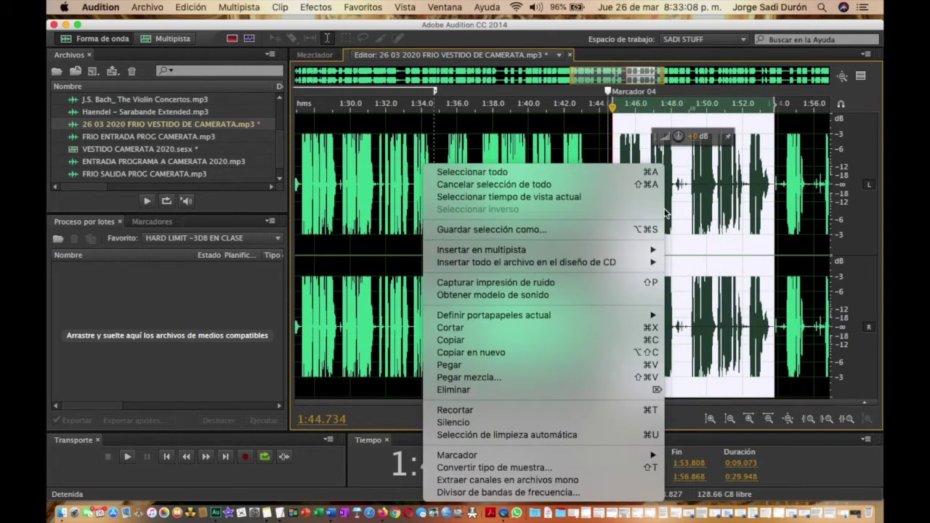
{"action": "left_click", "coordinate": [550, 352]}
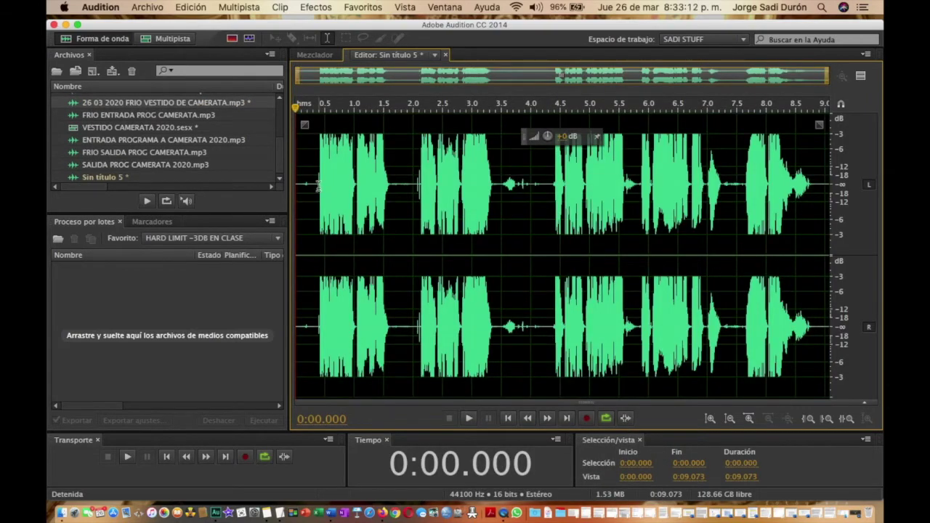
- Delete the opening 0.416 s of silence before the first word in the new voice file
{"action": "scroll", "coordinate": [318, 185], "scroll_direction": "up", "scroll_amount": 5}
{"action": "left_click_drag", "start_coordinate": [328, 193], "coordinate": [108, 189]}
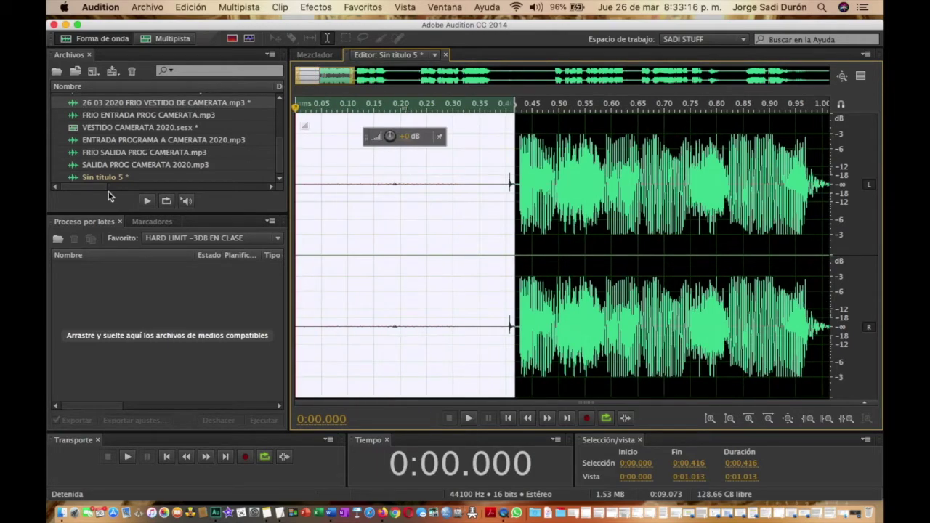
{"action": "key", "text": "Delete"}
- Apply the Silence effect to the pause after the first phrase, from 0:01.171 to 0:01.712
{"action": "scroll", "coordinate": [670, 231], "scroll_direction": "down", "scroll_amount": 3}
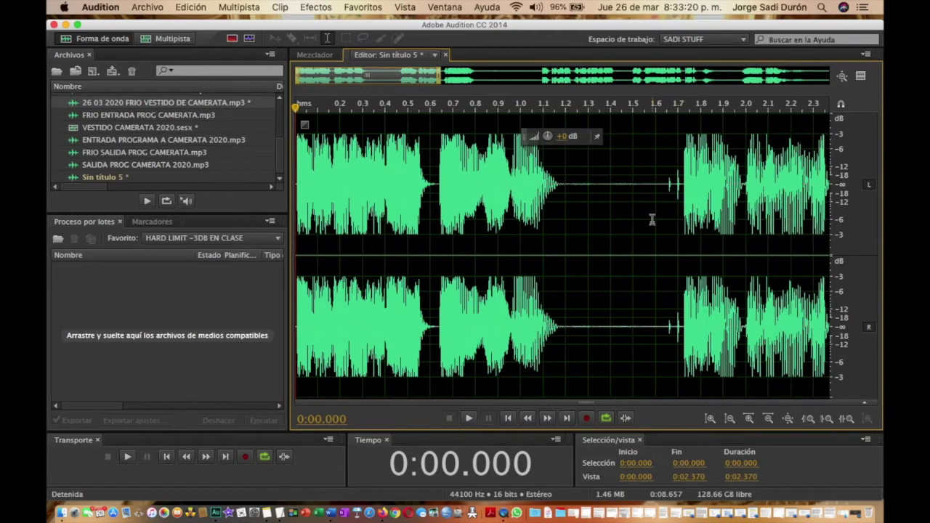
{"action": "left_click", "coordinate": [659, 218]}
{"action": "key", "text": "space"}
{"action": "left_click_drag", "start_coordinate": [680, 207], "coordinate": [559, 217]}
{"action": "key", "text": "space"}
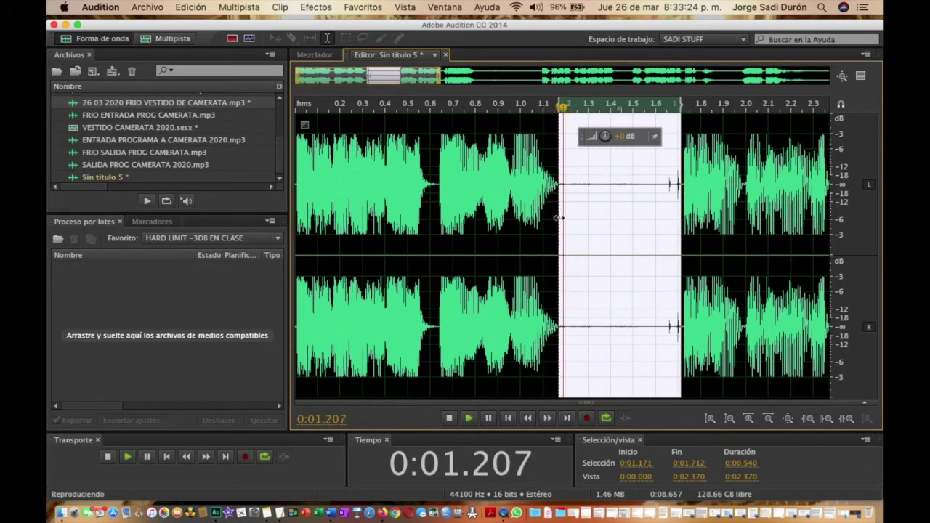
{"action": "key", "text": "space"}
{"action": "left_click", "coordinate": [316, 7]}
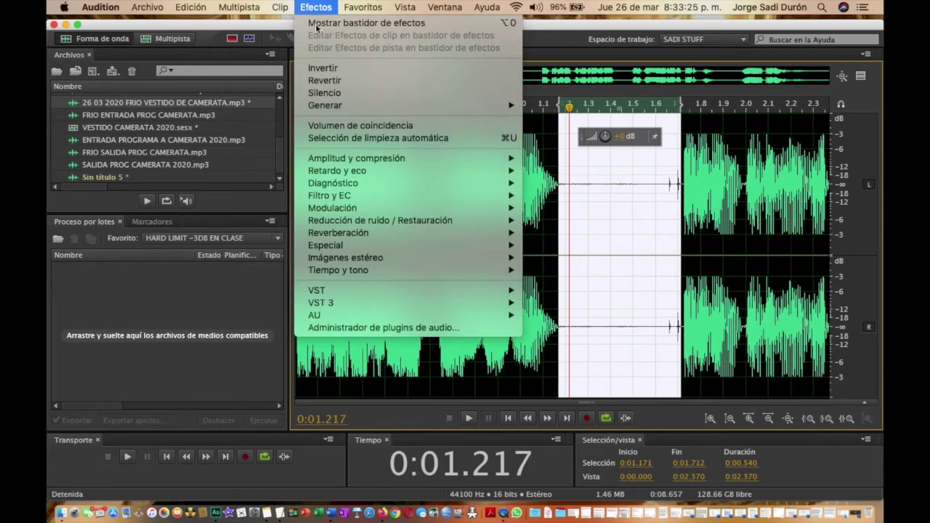
{"action": "left_click", "coordinate": [324, 93]}
- Delete the breaths between phrases, from 0:02.957 to 0:03.910 and from 0:04.248 to 0:04.435
{"action": "scroll", "coordinate": [556, 204], "scroll_direction": "down", "scroll_amount": 2}
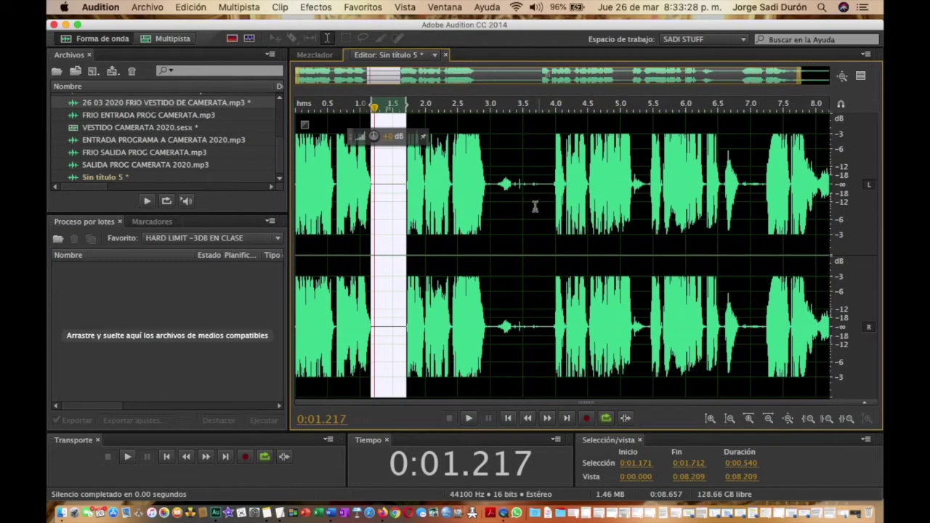
{"action": "left_click_drag", "start_coordinate": [487, 204], "coordinate": [550, 255]}
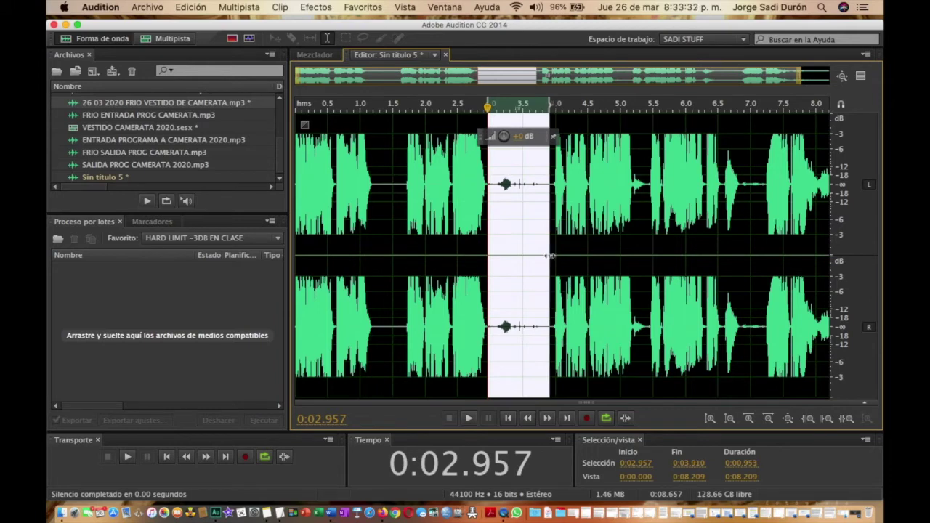
{"action": "key", "text": "Delete"}
{"action": "left_click_drag", "start_coordinate": [591, 216], "coordinate": [600, 223]}
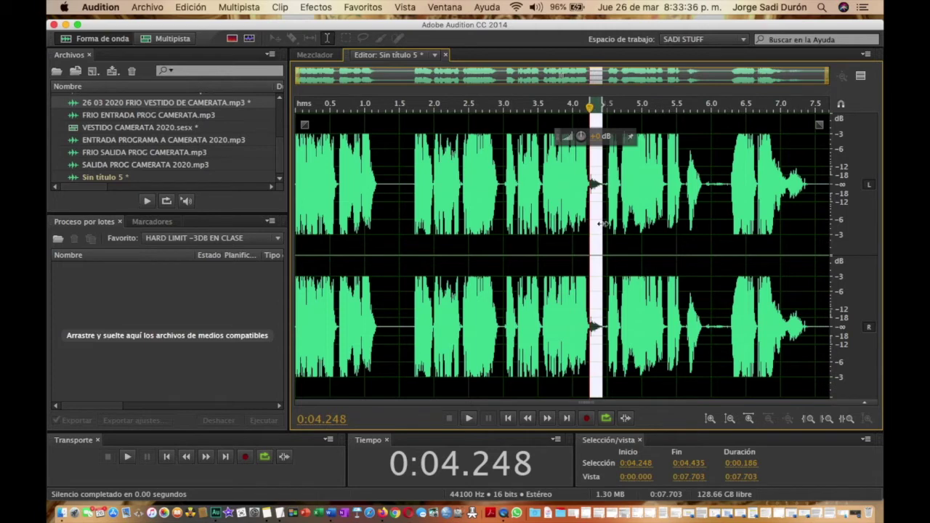
{"action": "key", "text": "Delete"}
- Apply the Silence effect to the pause before the final phrase, from 0:05.720 to 0:06.061
{"action": "left_click_drag", "start_coordinate": [701, 203], "coordinate": [726, 206]}
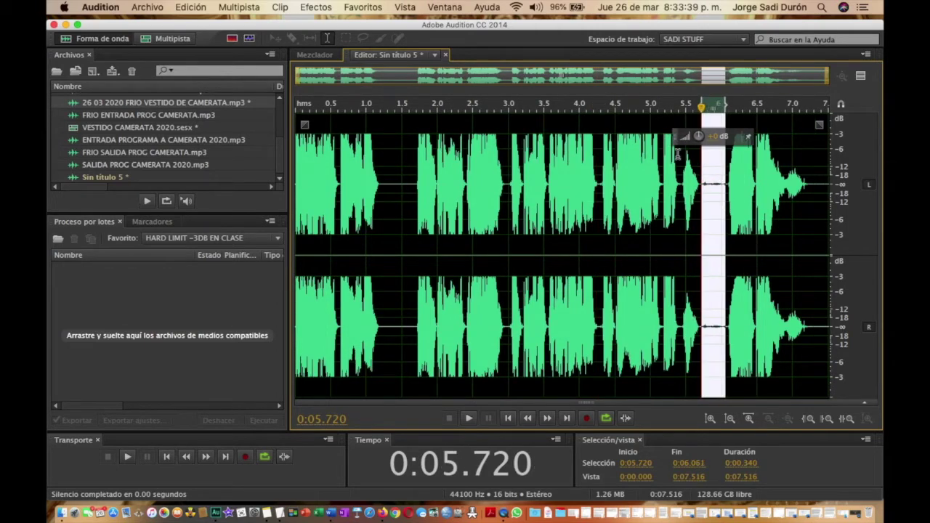
{"action": "left_click", "coordinate": [312, 7]}
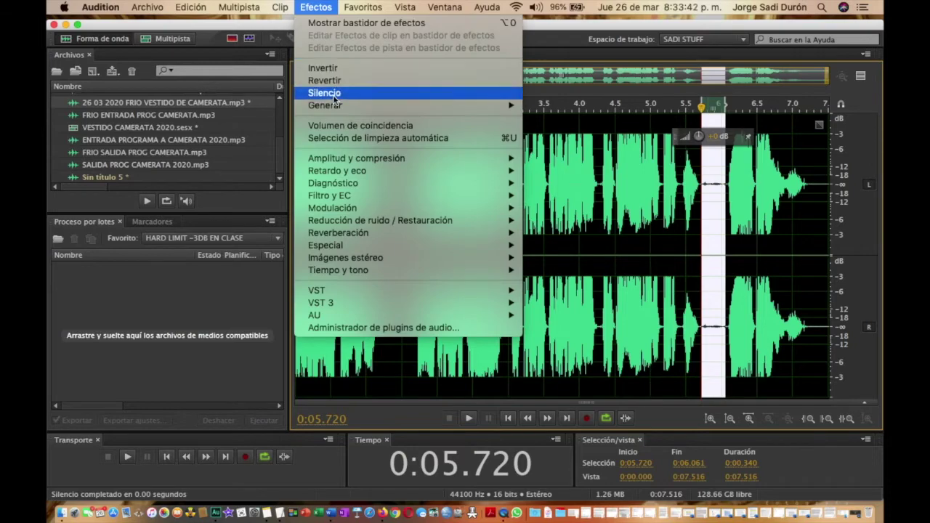
{"action": "left_click", "coordinate": [332, 93]}
- Shorten the silenced pauses at about 1.24 s and 5.28 s, and trim the trailing silence after about 6.46 s
{"action": "left_click_drag", "start_coordinate": [415, 203], "coordinate": [384, 205]}
{"action": "key", "text": "Delete"}
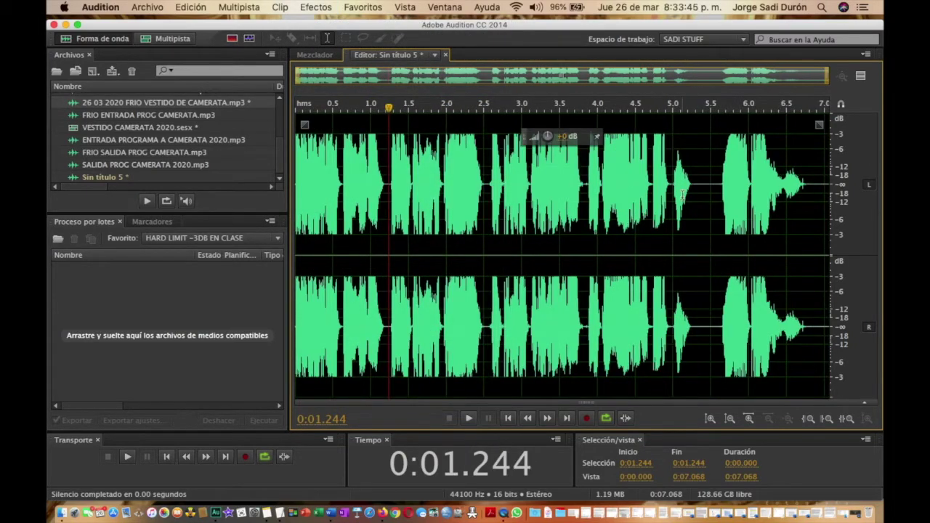
{"action": "left_click", "coordinate": [717, 198]}
{"action": "left_click_drag", "start_coordinate": [697, 201], "coordinate": [691, 201]}
{"action": "key", "text": "Delete"}
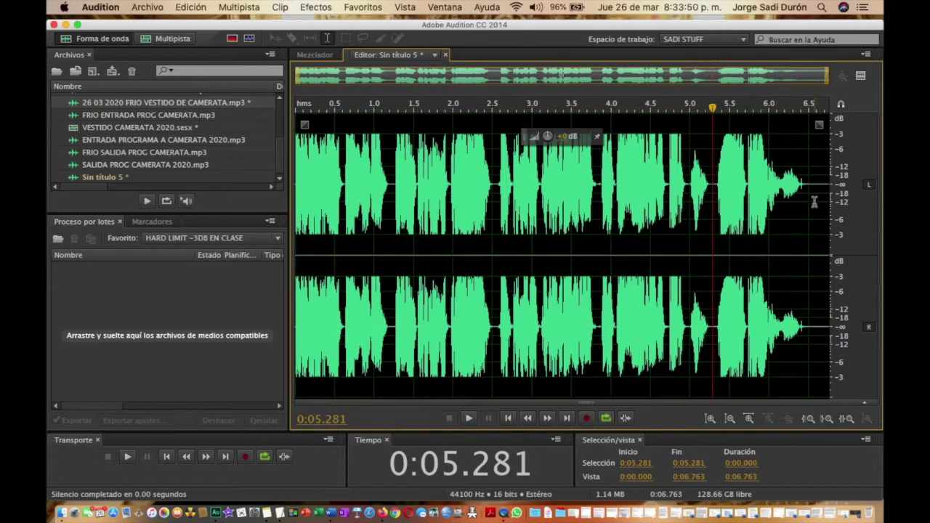
{"action": "left_click_drag", "start_coordinate": [804, 196], "coordinate": [835, 200]}
{"action": "key", "text": "Delete"}
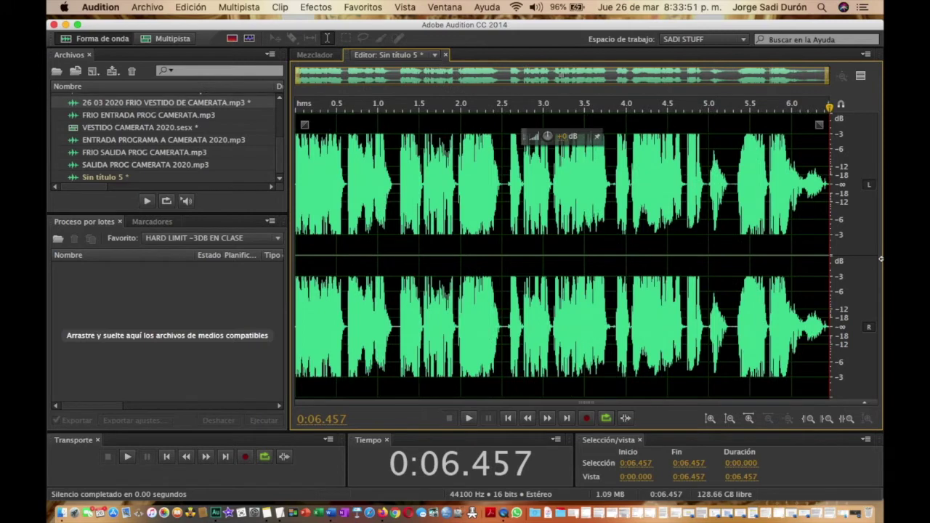
- Select the whole edited voice waveform and save it in MP3 format as FRIO SALIDA A CORTE CAMERATA .mp3
{"action": "double_click", "coordinate": [553, 273]}
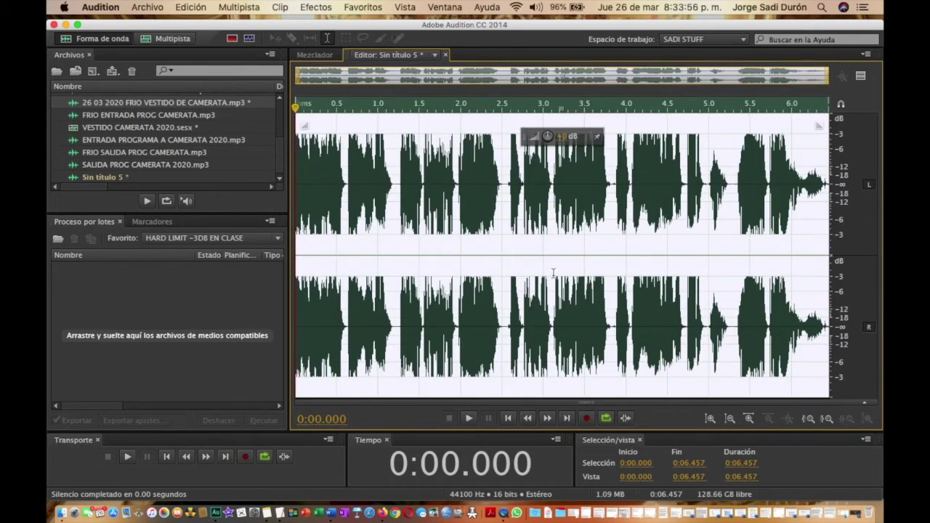
{"action": "key", "text": "space"}
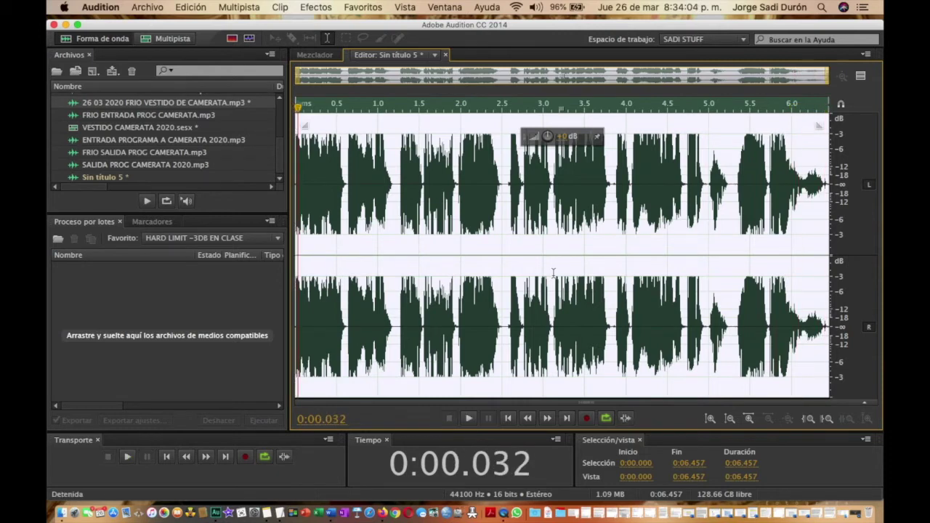
{"action": "key", "text": "super+shift+s"}
{"action": "type", "text": "SALIDA A CORTE CAMERATA .wav"}
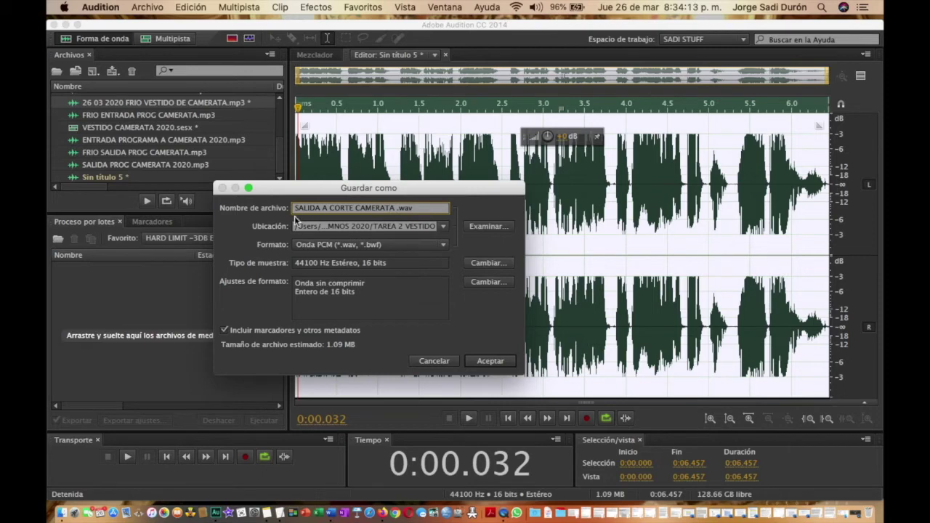
{"action": "type", "text": "FRIO"}
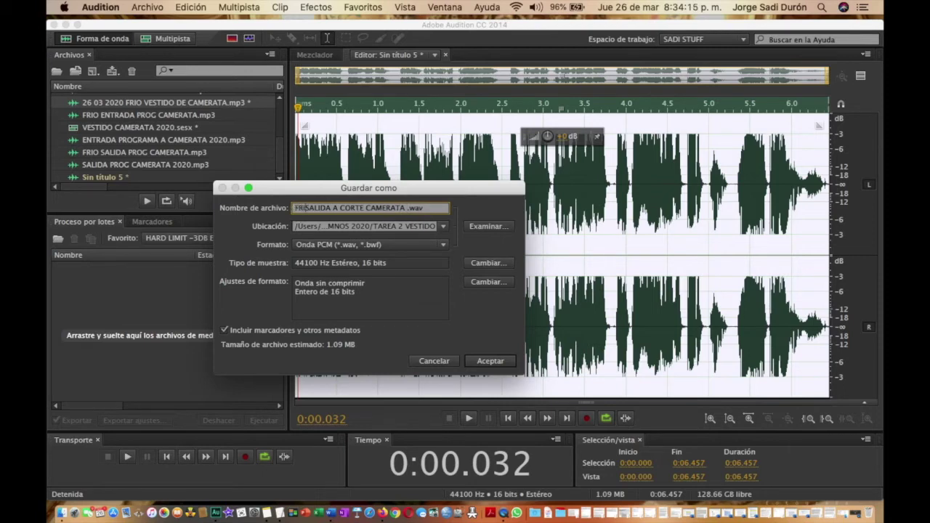
{"action": "left_click", "coordinate": [361, 244]}
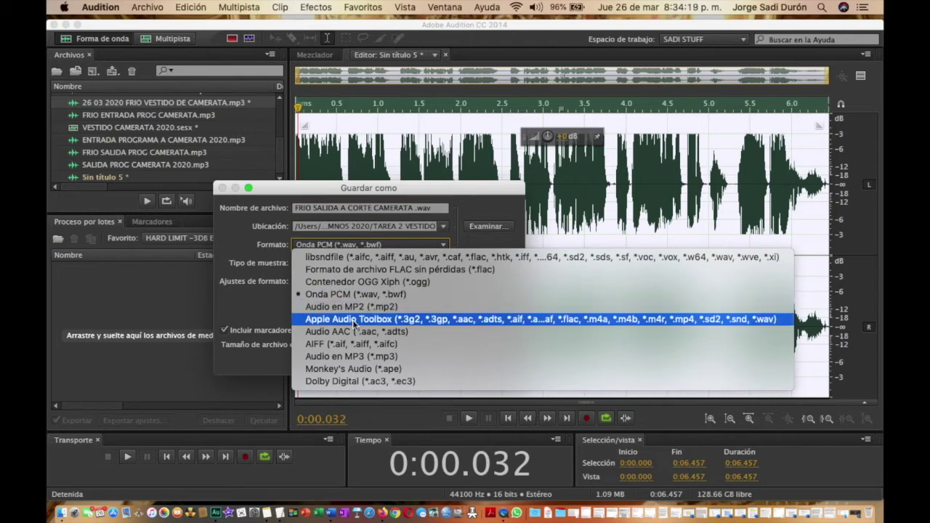
{"action": "left_click", "coordinate": [347, 356]}
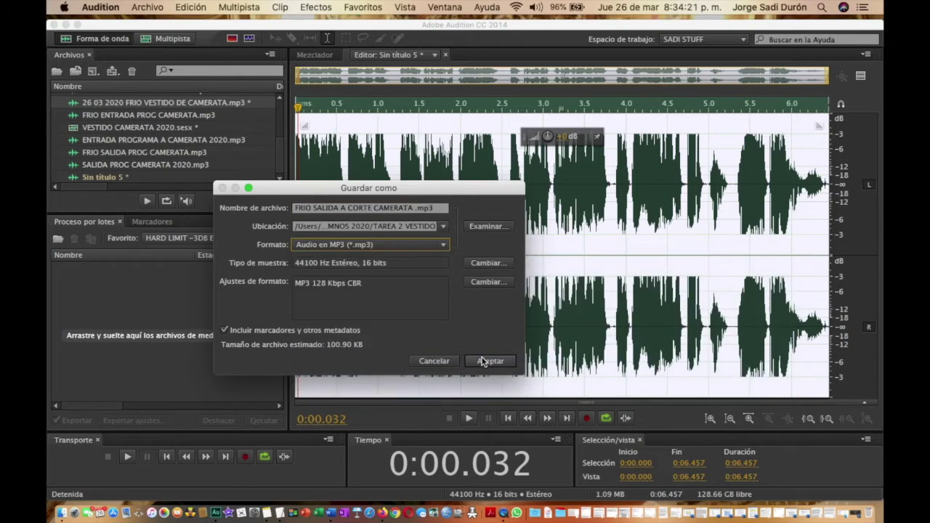
{"action": "left_click", "coordinate": [489, 361]}
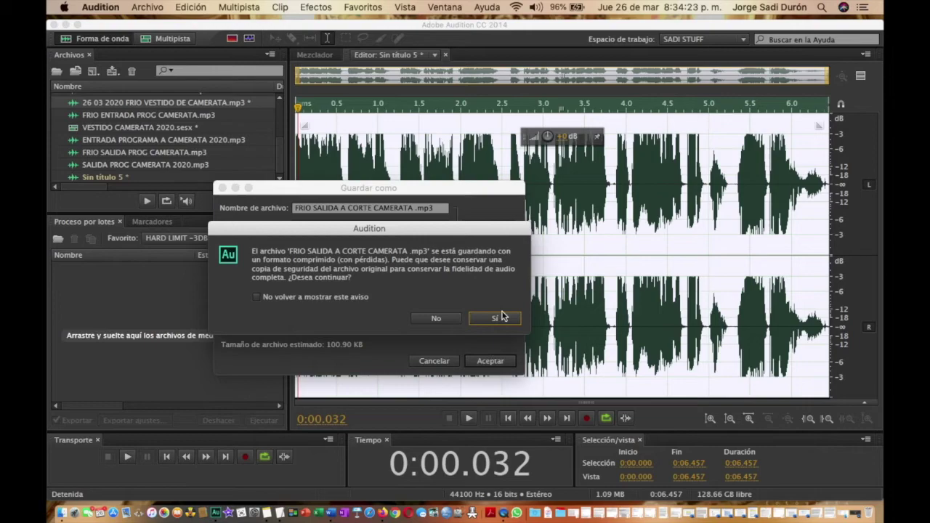
{"action": "left_click", "coordinate": [494, 320]}
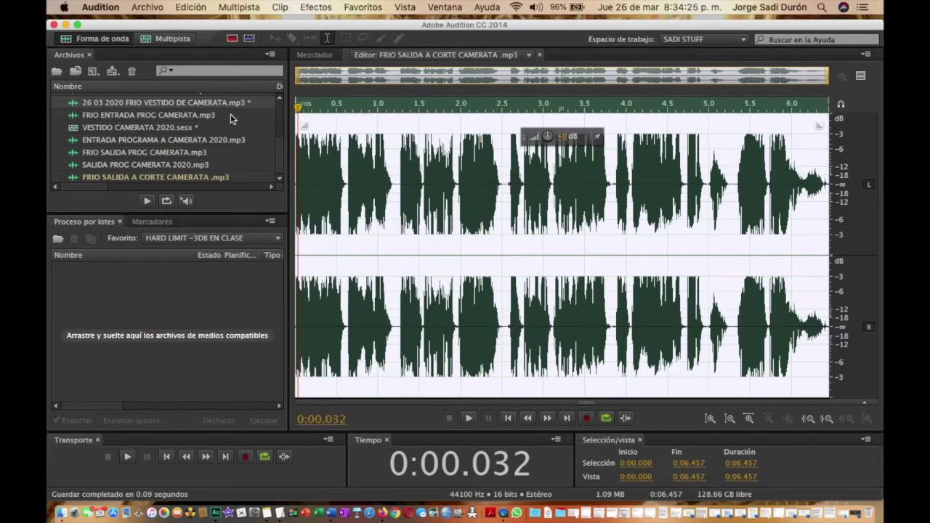
- Switch to the VESTIDO CAMERATA 2020.sesx multitrack session and add a marker at 0:52.796, after the last music clip
{"action": "double_click", "coordinate": [133, 153]}
{"action": "left_click", "coordinate": [183, 40]}
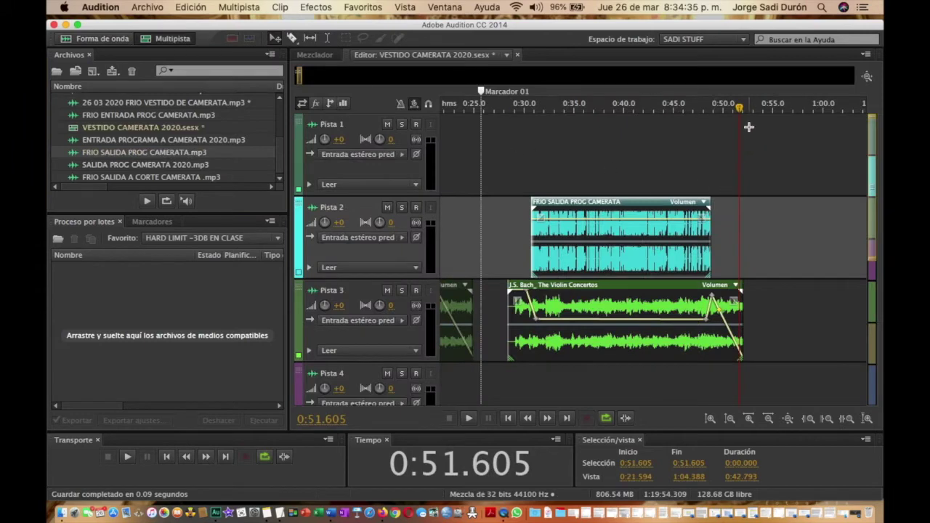
{"action": "left_click", "coordinate": [751, 109]}
{"action": "key", "text": "m"}
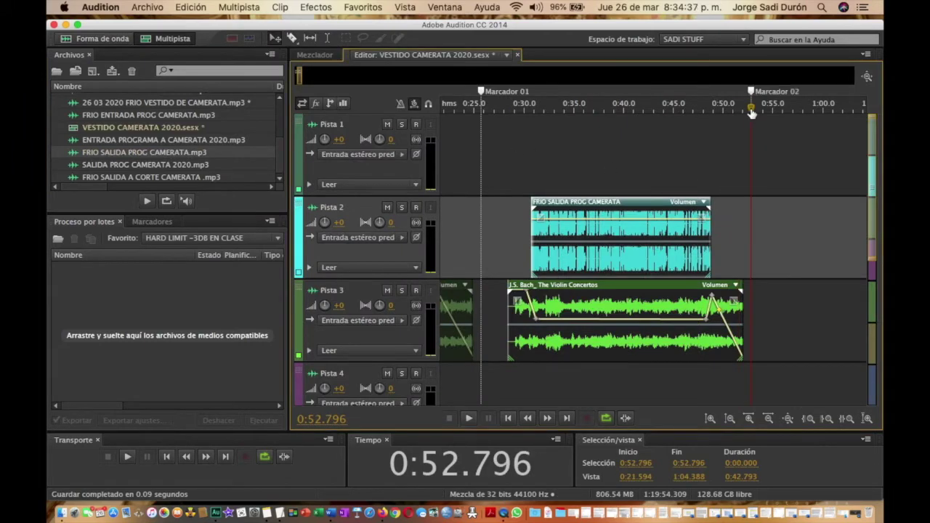
- Place FRIO SALIDA A CORTE CAMERATA .mp3 on Pista 2 at about 1:01.5 and raise its clip volume
{"action": "scroll", "coordinate": [751, 110], "scroll_direction": "right", "scroll_amount": 10}
{"action": "scroll", "coordinate": [650, 159], "scroll_direction": "right", "scroll_amount": 2}
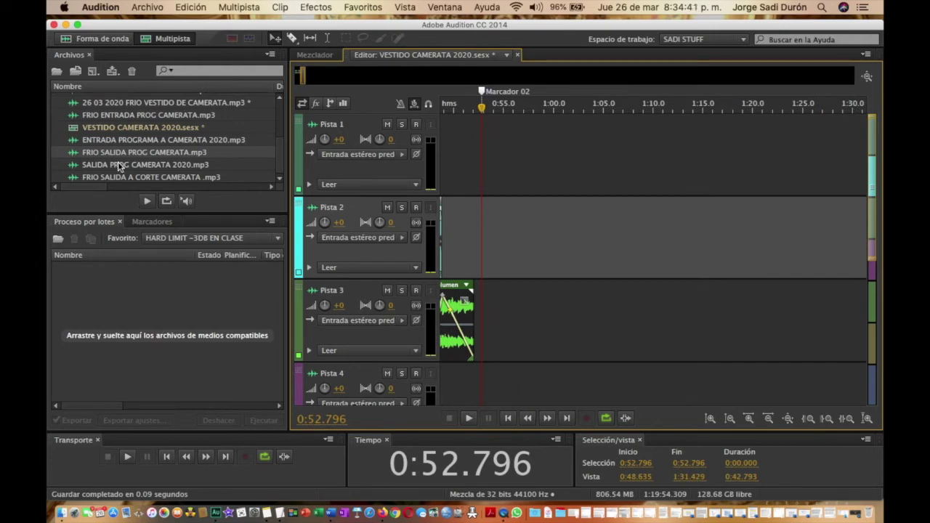
{"action": "scroll", "coordinate": [136, 160], "scroll_direction": "down", "scroll_amount": 1}
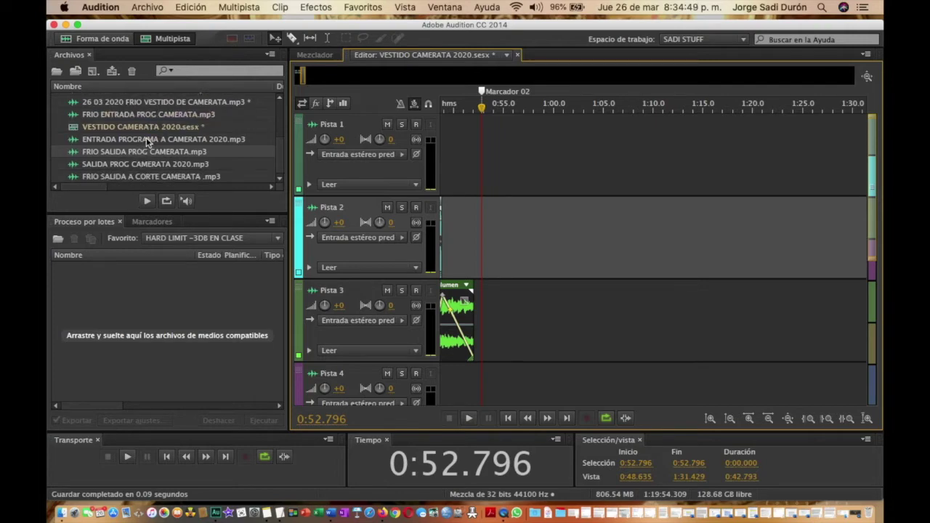
{"action": "left_click_drag", "start_coordinate": [137, 180], "coordinate": [569, 266]}
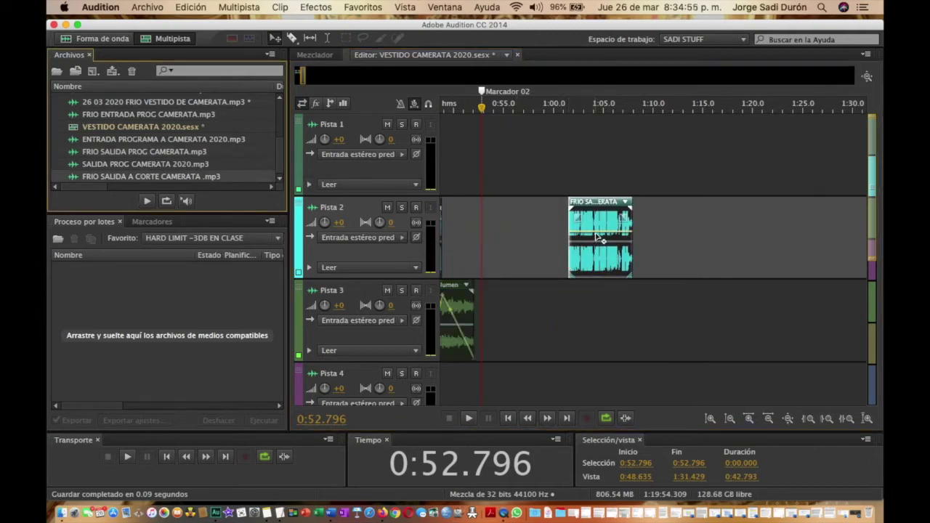
{"action": "left_click_drag", "start_coordinate": [596, 234], "coordinate": [593, 215]}
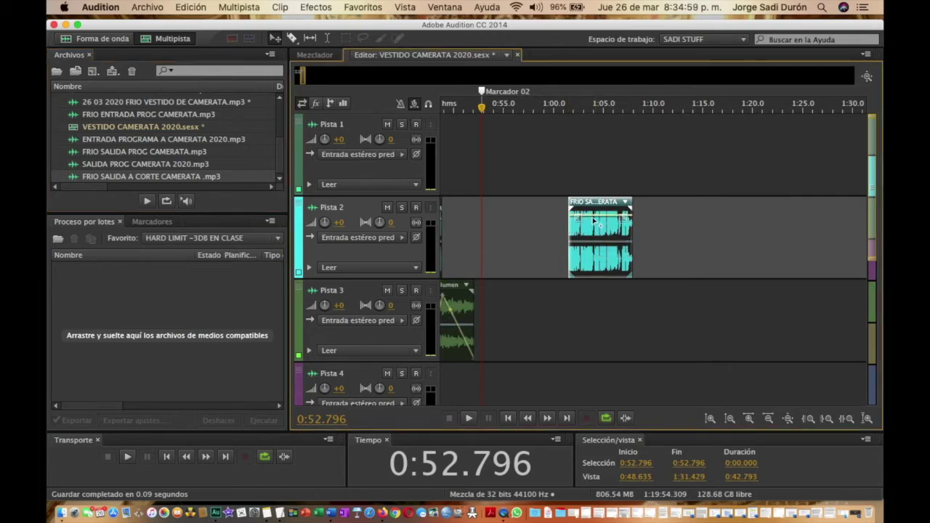
- Place 03 Encore.mp3 on Pista 3 at about 0:59 and shape its opening volume envelope to drop under the voice clip
{"action": "scroll", "coordinate": [151, 123], "scroll_direction": "up", "scroll_amount": 5}
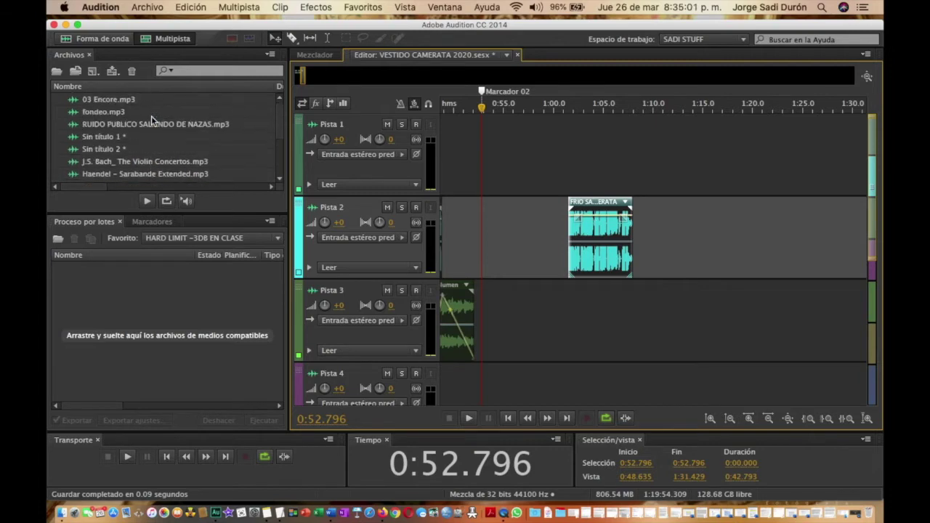
{"action": "left_click_drag", "start_coordinate": [109, 103], "coordinate": [544, 351]}
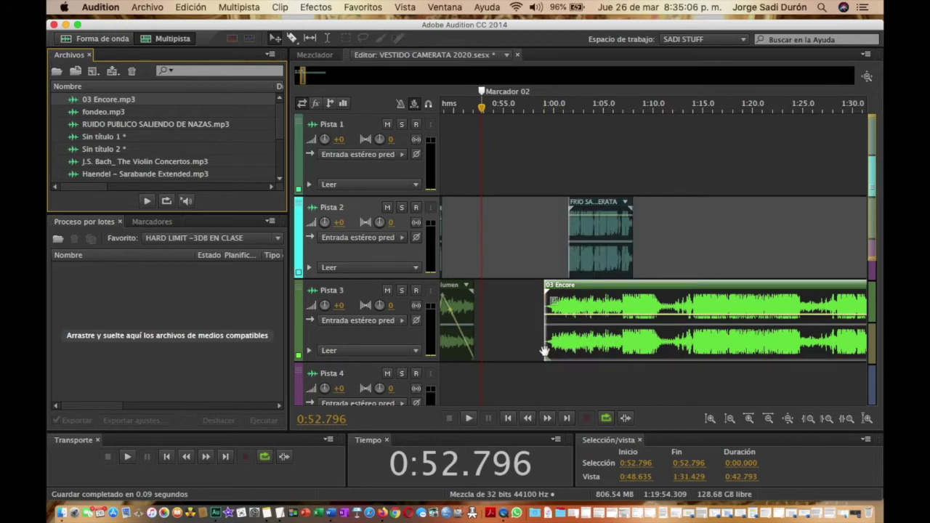
{"action": "left_click", "coordinate": [570, 317]}
{"action": "mouse_move", "coordinate": [570, 318]}
{"action": "left_mouse_down"}
{"action": "mouse_move", "coordinate": [564, 300]}
{"action": "mouse_move", "coordinate": [581, 326]}
{"action": "left_mouse_up"}
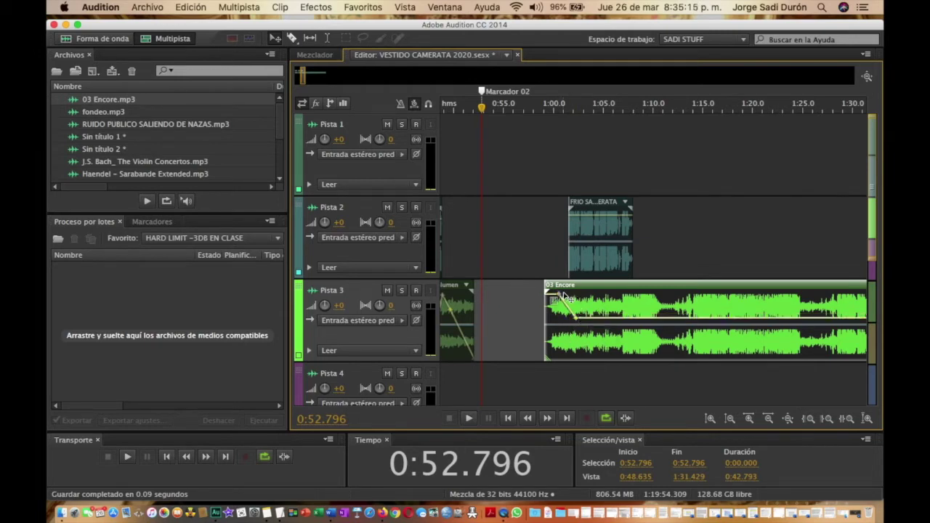
{"action": "left_click_drag", "start_coordinate": [560, 294], "coordinate": [584, 277]}
{"action": "left_click_drag", "start_coordinate": [575, 320], "coordinate": [581, 314]}
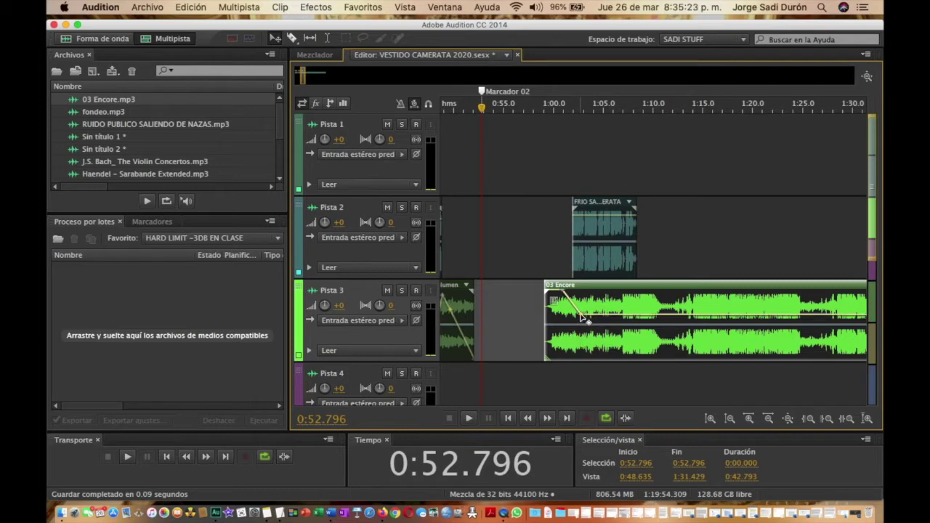
- Add envelope points to the 03 Encore clip so the music rises after the voice and fades out by about 1:13
{"action": "left_click", "coordinate": [640, 317]}
{"action": "left_click_drag", "start_coordinate": [649, 318], "coordinate": [689, 367]}
{"action": "left_click_drag", "start_coordinate": [648, 298], "coordinate": [637, 318]}
{"action": "mouse_move", "coordinate": [583, 317]}
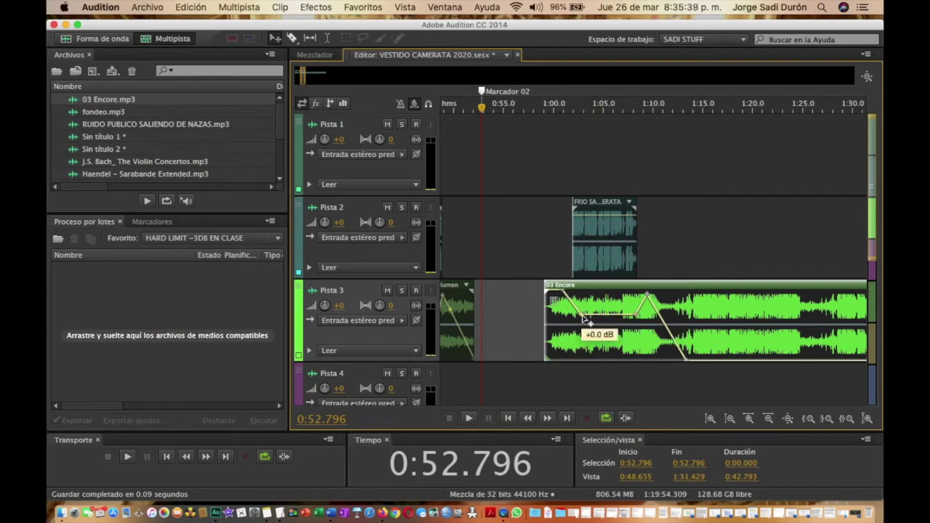
{"action": "left_click_drag", "start_coordinate": [583, 317], "coordinate": [574, 308]}
- Split the 03 Encore clip on Pista 3 where its fade-out ends at about 1:13 and delete the remainder
{"action": "left_click", "coordinate": [689, 307]}
{"action": "left_click", "coordinate": [273, 37]}
{"action": "left_click", "coordinate": [731, 301]}
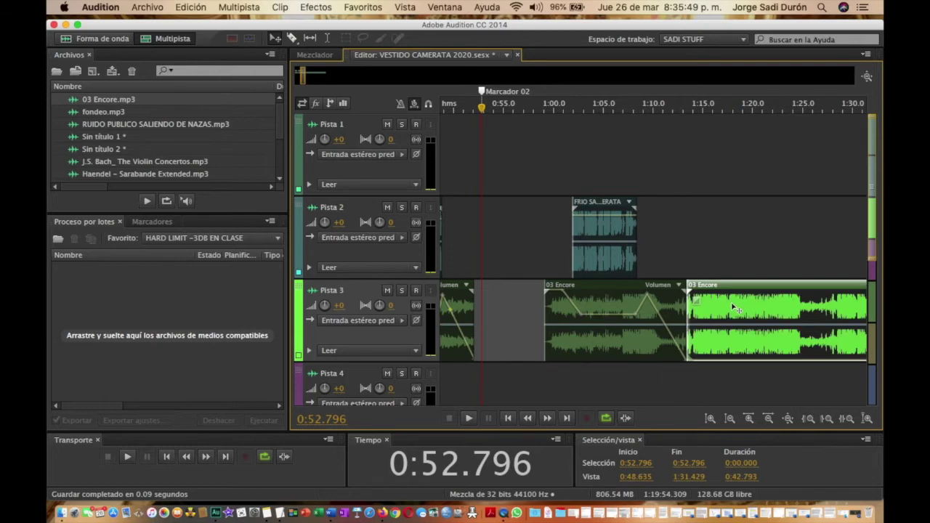
{"action": "key", "text": "Delete"}
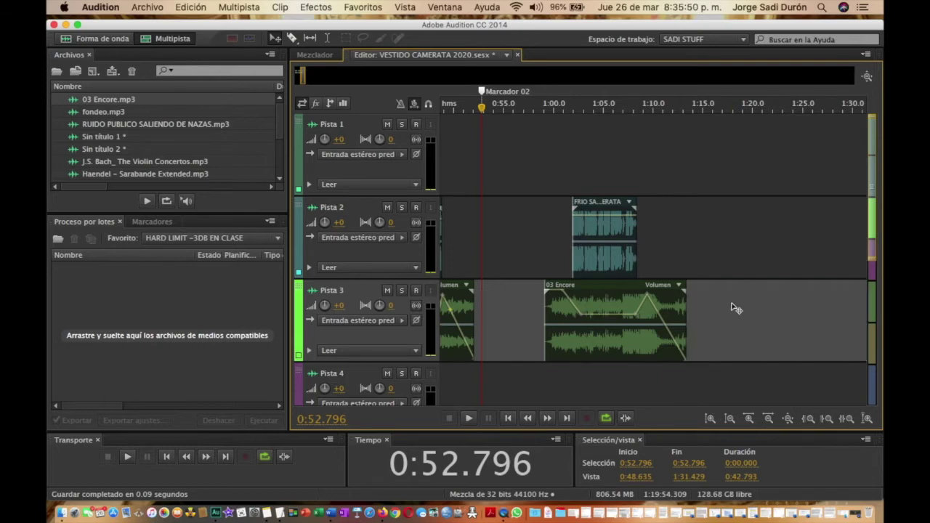
- Play the voice and music mix from about 0:59 through the end of the music fade-out
{"action": "left_click", "coordinate": [547, 108]}
{"action": "key", "text": "space"}
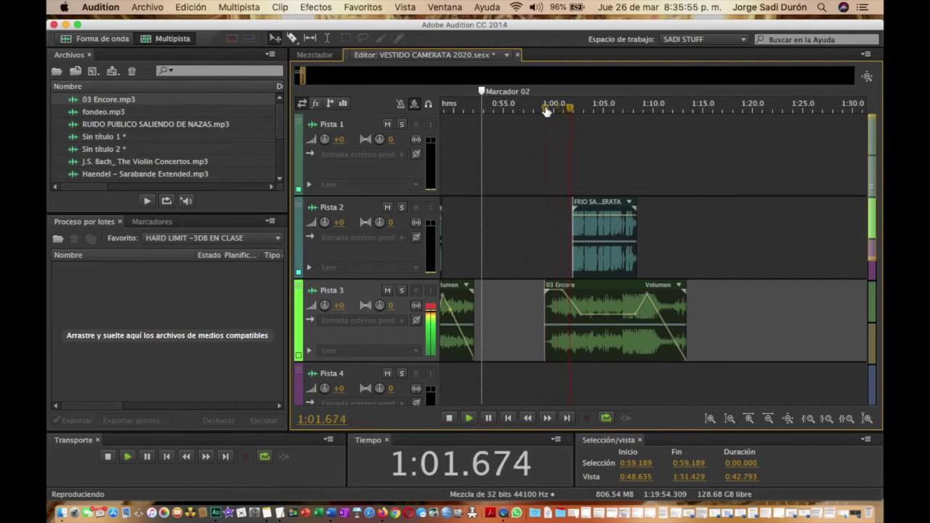
{"action": "left_click", "coordinate": [584, 220]}
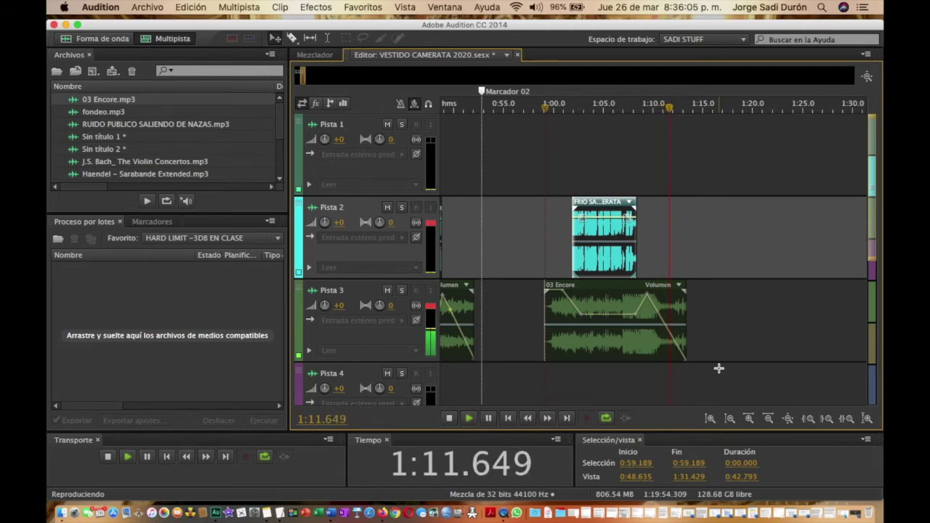
{"action": "key", "text": "space"}
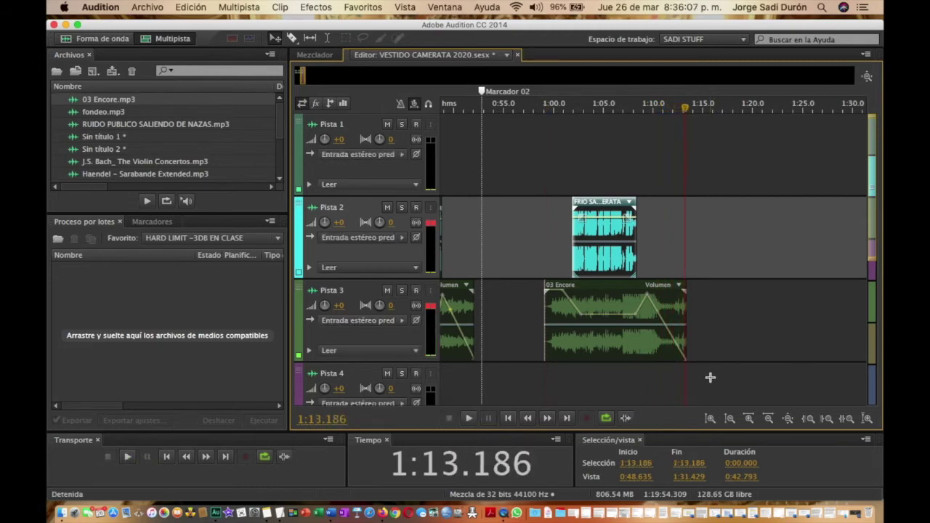
- Lower the opening volume point of the 03 Encore clip to about +8.2 dB and trim the clip's start to about 0:59.7
{"action": "left_click", "coordinate": [623, 339]}
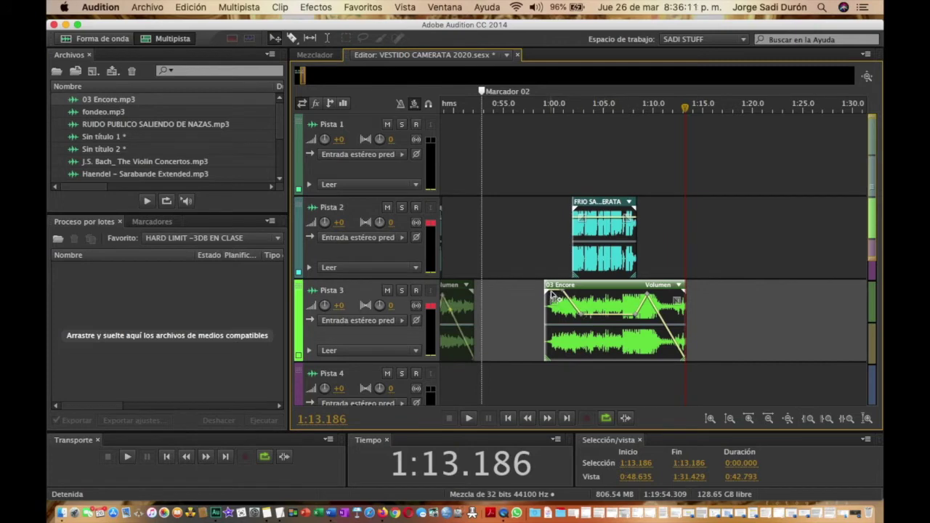
{"action": "mouse_move", "coordinate": [552, 303]}
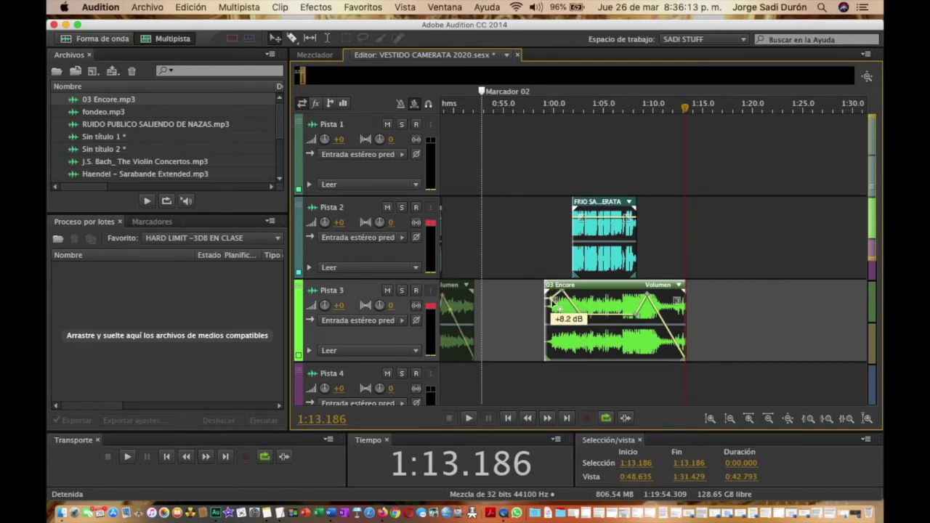
{"action": "key", "text": "super+shift+a"}
{"action": "left_click", "coordinate": [548, 114]}
{"action": "key", "text": "space"}
{"action": "key", "text": "space"}
{"action": "left_click_drag", "start_coordinate": [544, 313], "coordinate": [550, 314]}
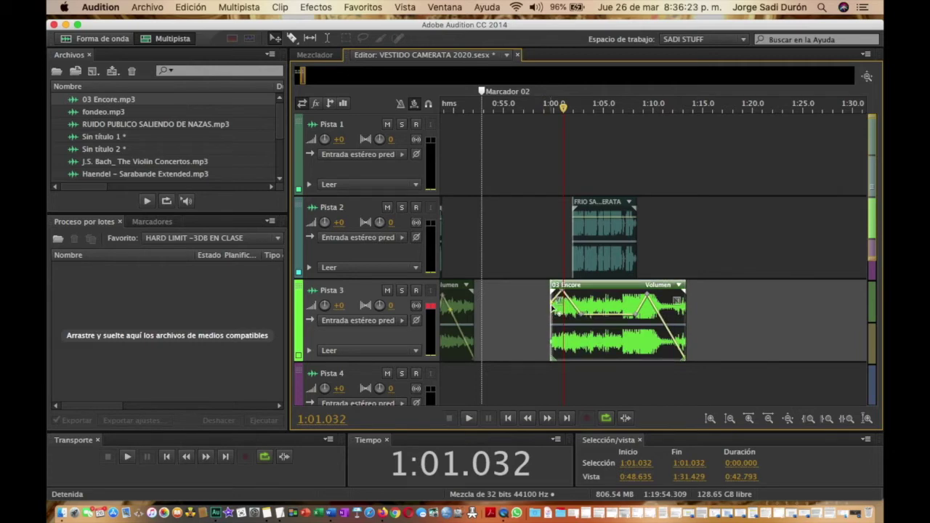
{"action": "left_click", "coordinate": [547, 303]}
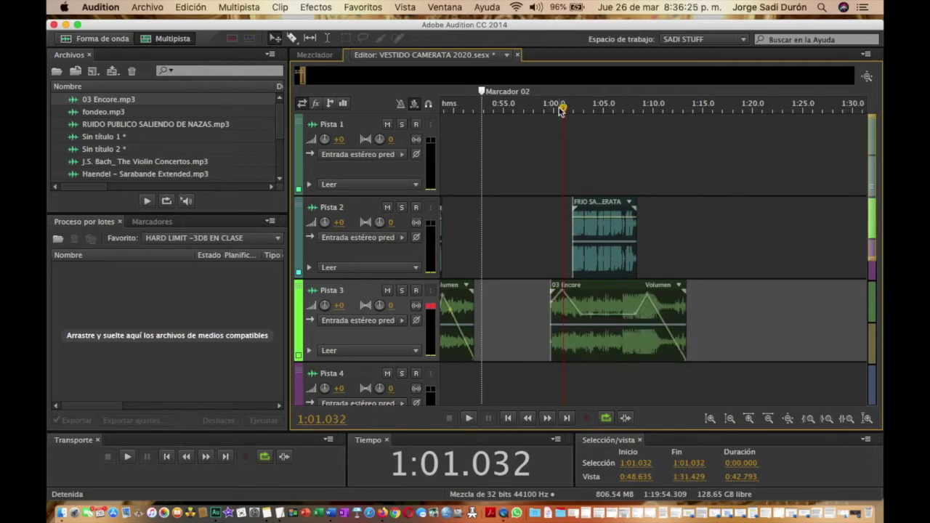
- Audition the music entry and steepen its volume drop, peaking at about 1:01.7 and reaching the low level at about 1:02.3
{"action": "left_click_drag", "start_coordinate": [563, 111], "coordinate": [549, 110]}
{"action": "key", "text": "space"}
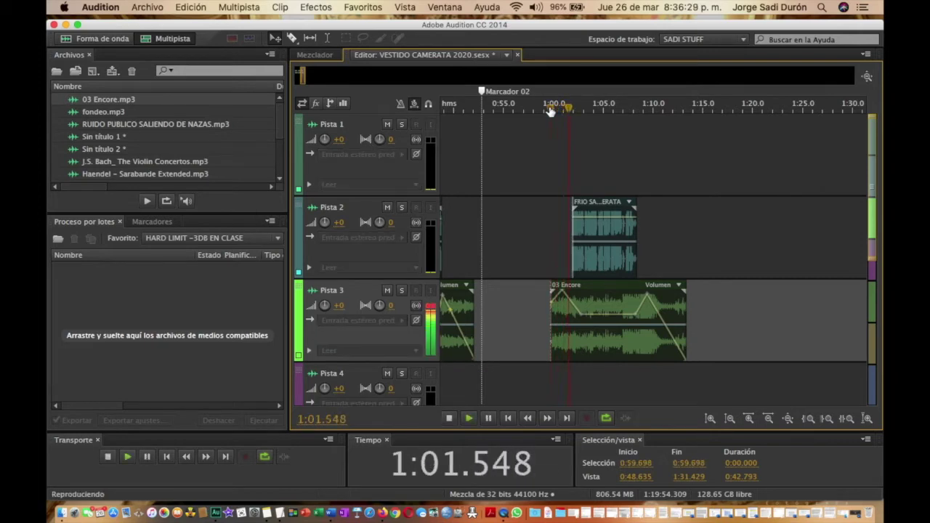
{"action": "scroll", "coordinate": [583, 274], "scroll_direction": "up", "scroll_amount": 5}
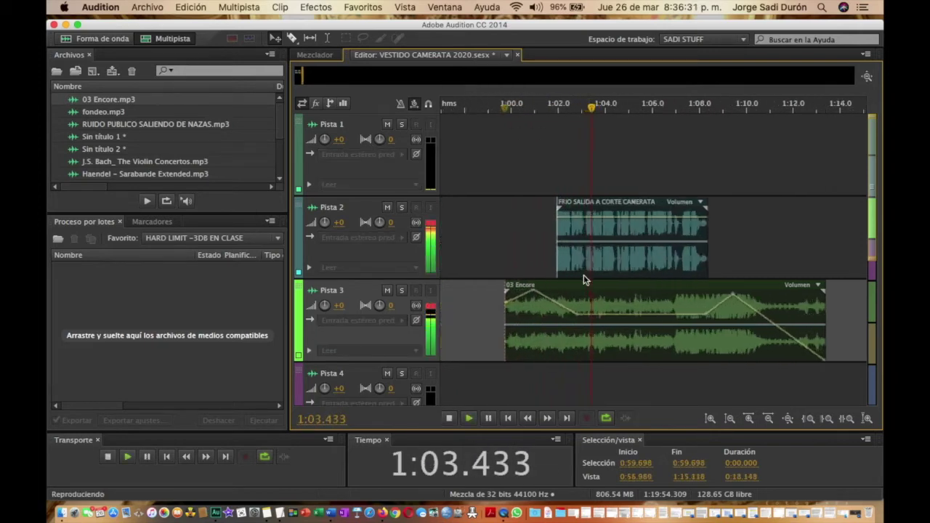
{"action": "key", "text": "space"}
{"action": "left_click_drag", "start_coordinate": [517, 294], "coordinate": [539, 292]}
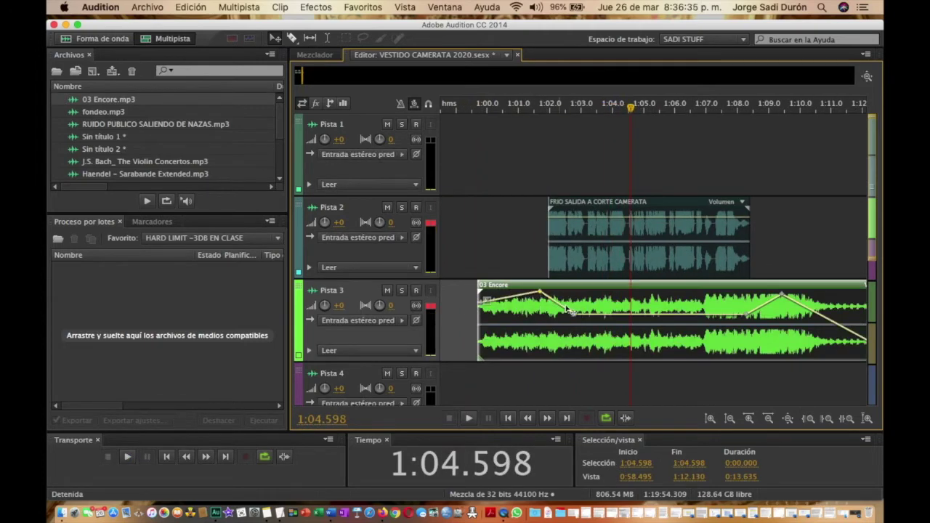
{"action": "left_click_drag", "start_coordinate": [576, 317], "coordinate": [559, 331]}
{"action": "scroll", "coordinate": [558, 332], "scroll_direction": "down", "scroll_amount": 5}
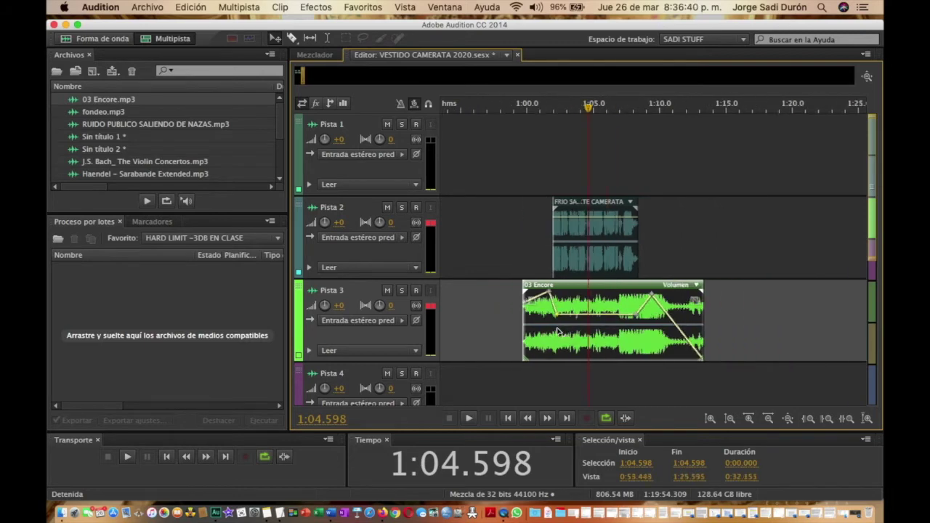
- Play the adjusted going-to-break mix from about 0:59 to check the music drop under the voice
{"action": "left_click", "coordinate": [528, 108]}
{"action": "key", "text": "space"}
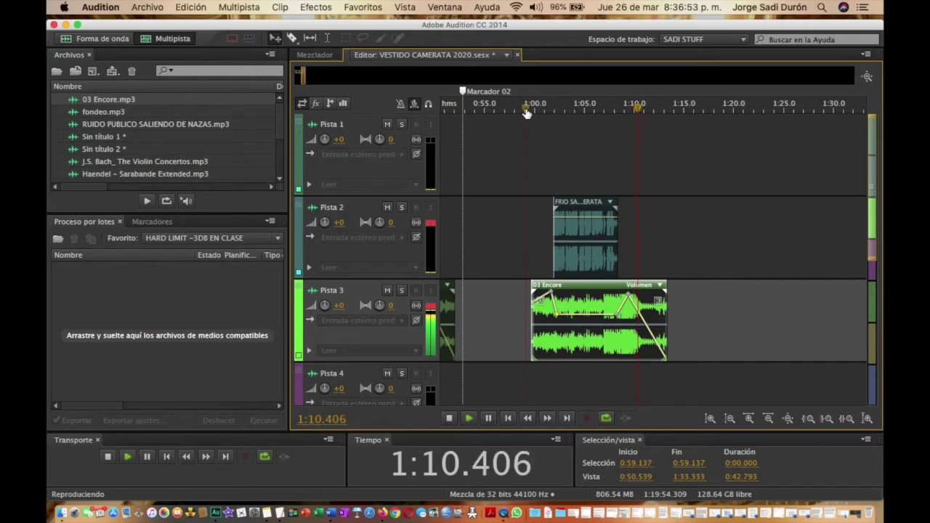
{"action": "key", "text": "space"}
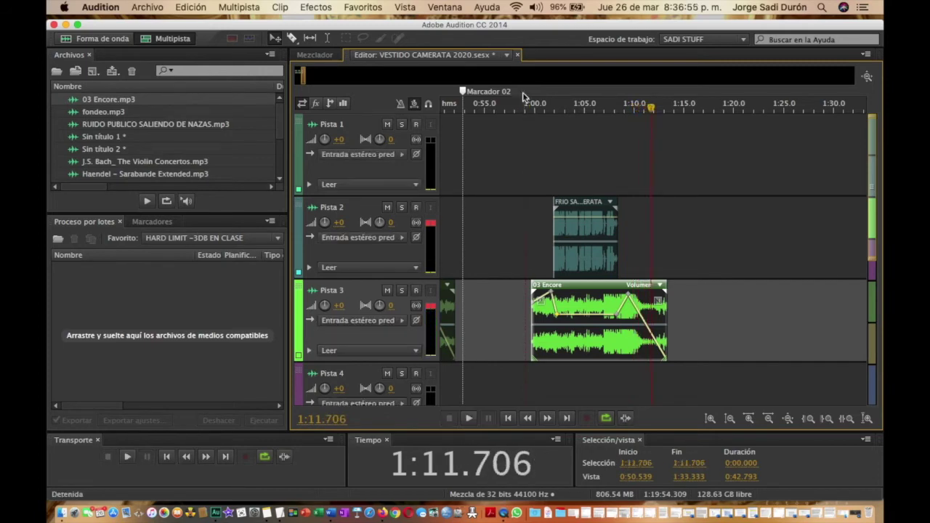
- Mix down only the selected FRIO SALIDA A CORTE CAMERATA voice clip and 03 Encore clip to a new file
{"action": "left_click", "coordinate": [570, 256]}
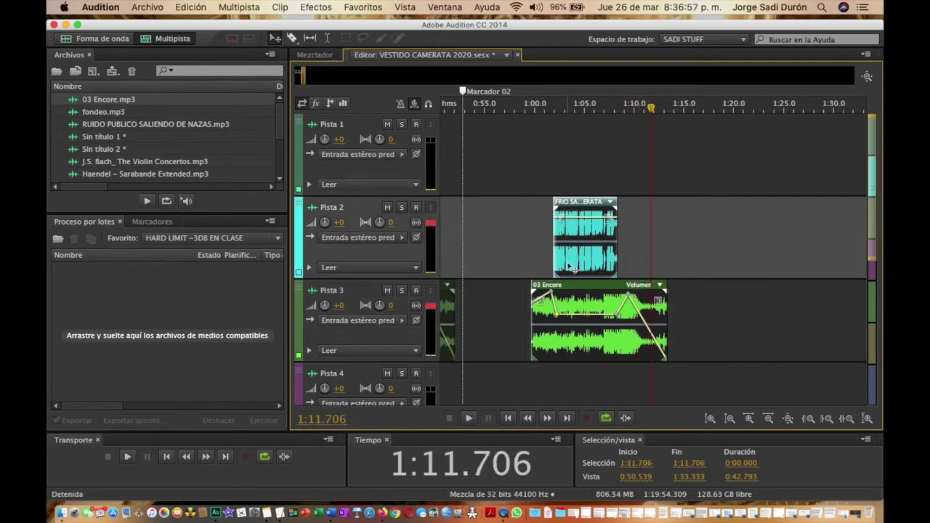
{"action": "right_click", "coordinate": [570, 268]}
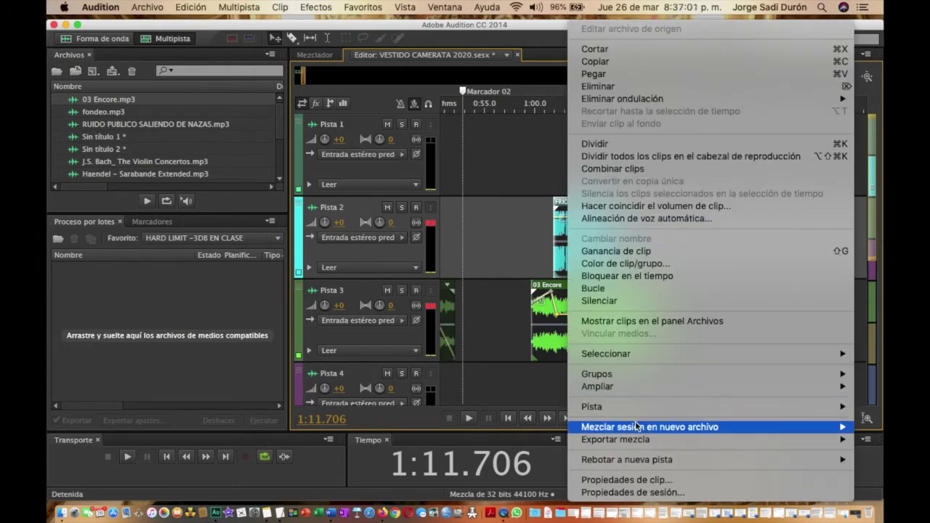
{"action": "mouse_move", "coordinate": [636, 427]}
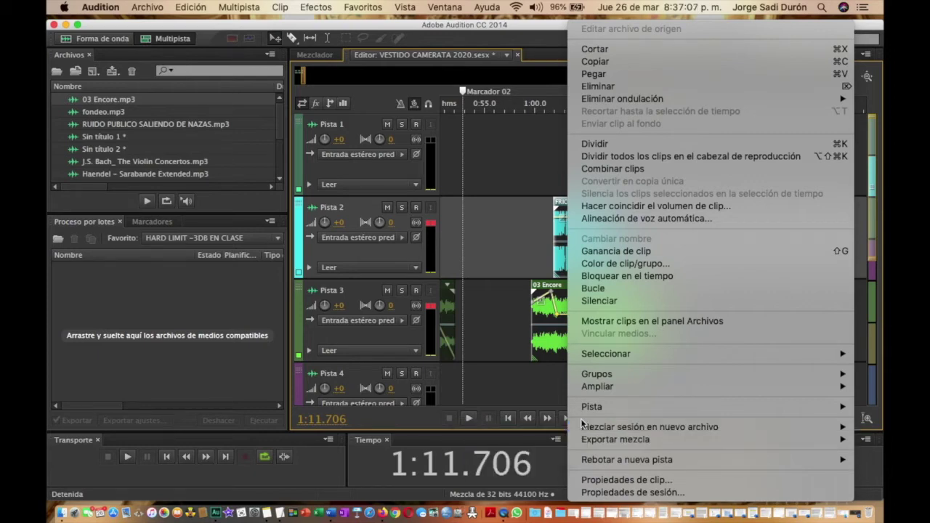
{"action": "mouse_move", "coordinate": [585, 430]}
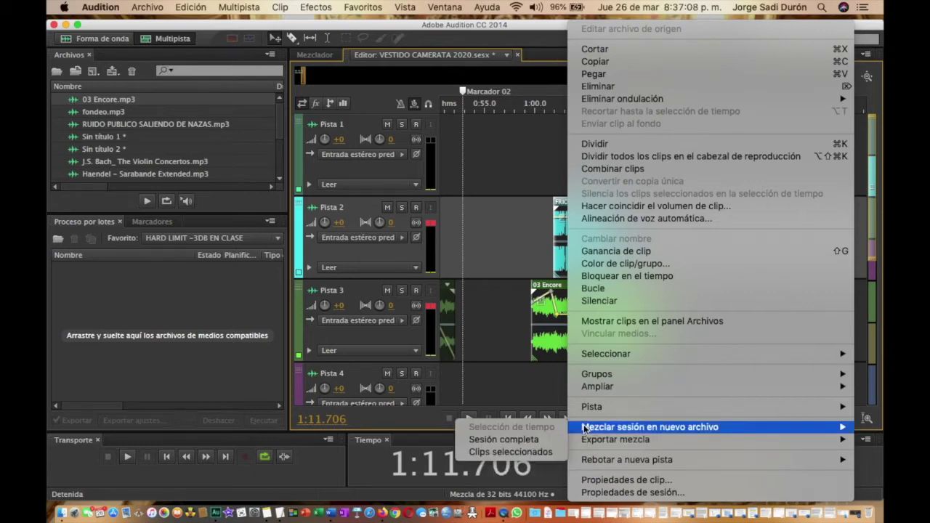
{"action": "left_click", "coordinate": [541, 451]}
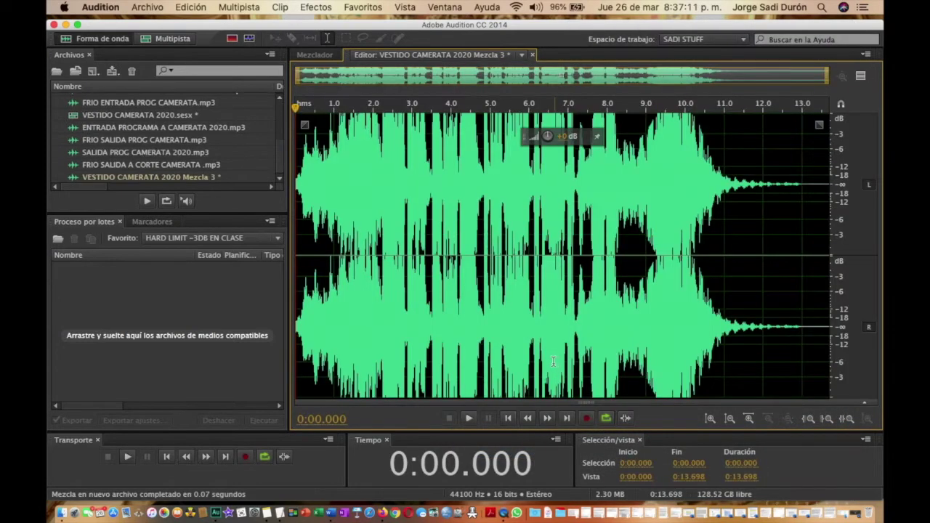
- Apply the hard limiter to the entire mixdown with a maximum amplitude of -3.0 dB and an input boost of 6.0 dB
{"action": "key", "text": "super+a"}
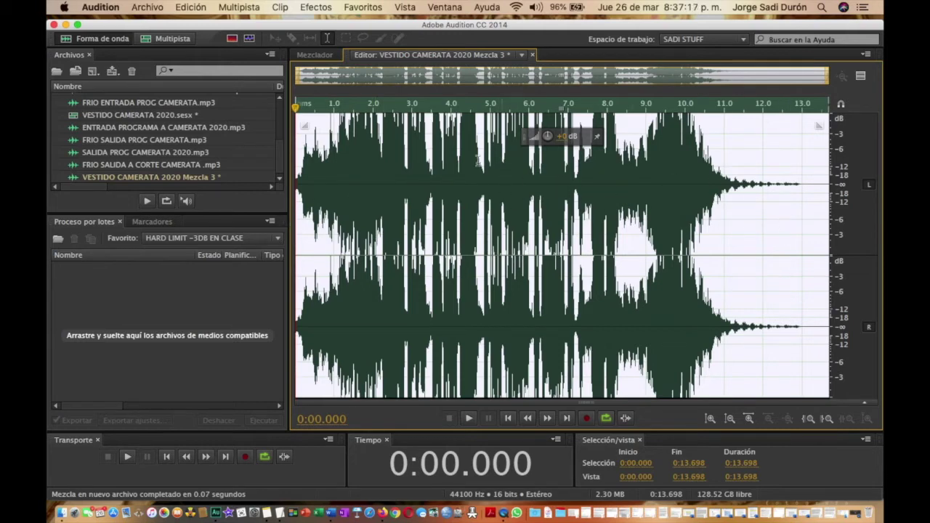
{"action": "left_click", "coordinate": [316, 8]}
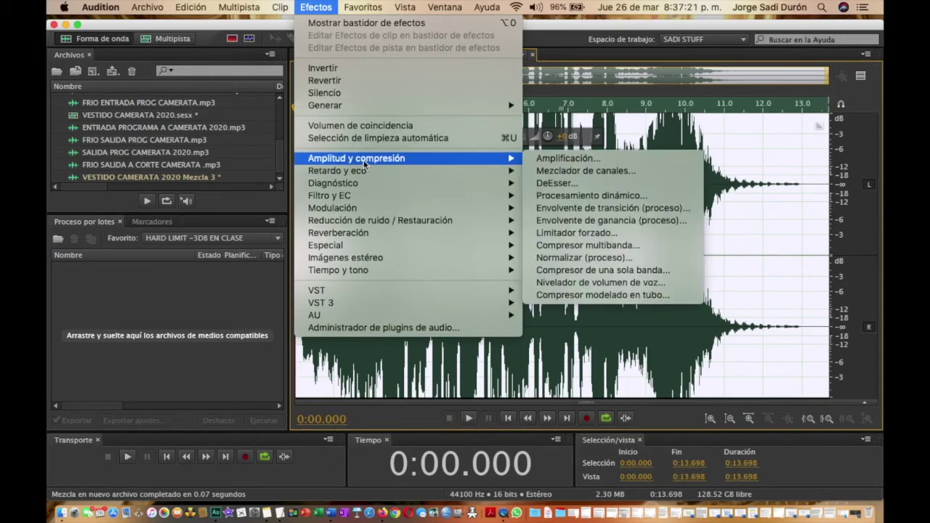
{"action": "mouse_move", "coordinate": [511, 157]}
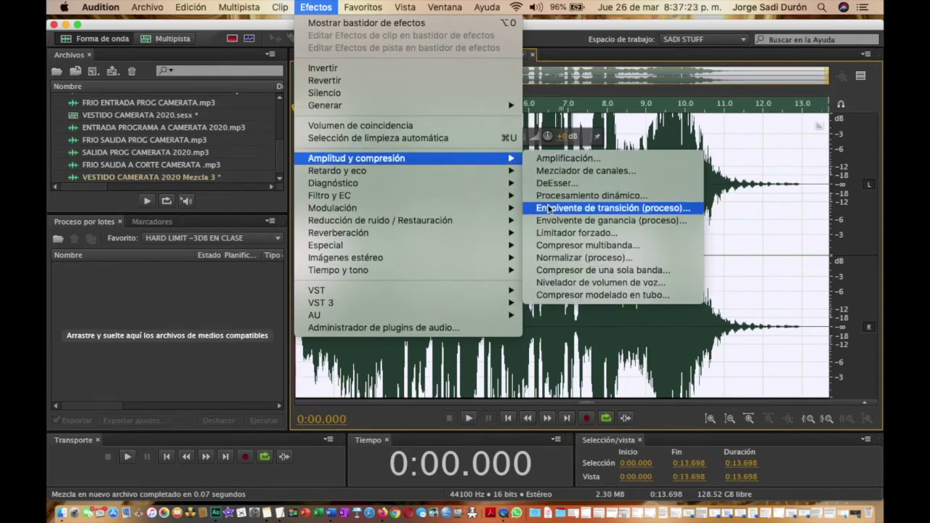
{"action": "left_click", "coordinate": [563, 232]}
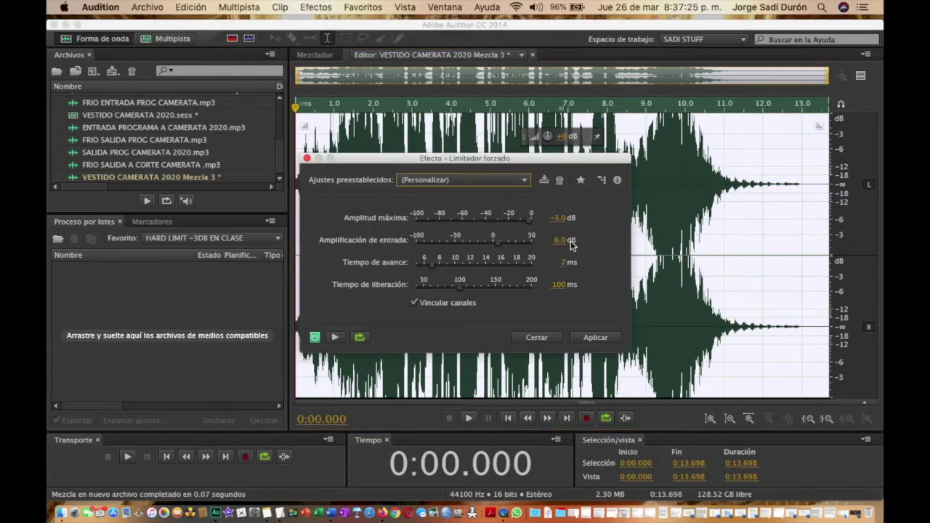
{"action": "left_click", "coordinate": [590, 336]}
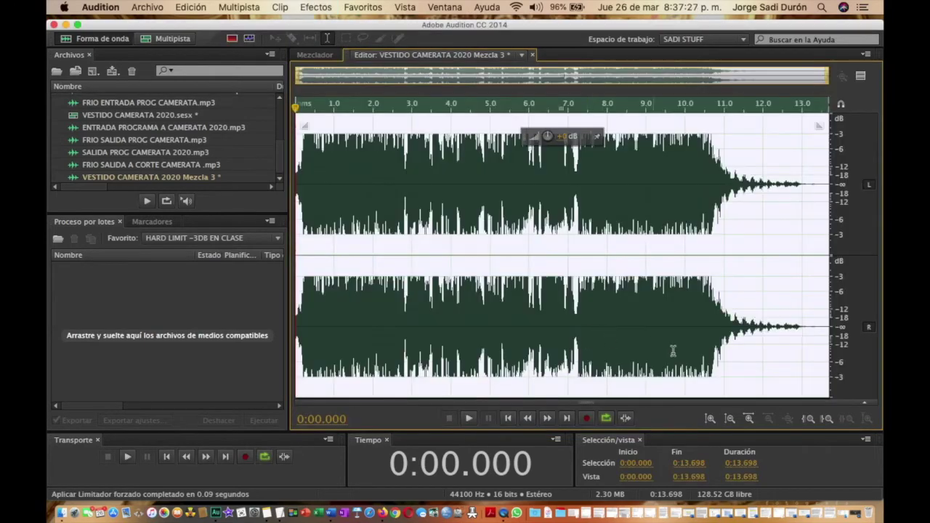
- Delete the silent tail of the mixdown from 0:13.097 to the end and play back the whole file
{"action": "left_click_drag", "start_coordinate": [806, 202], "coordinate": [853, 254]}
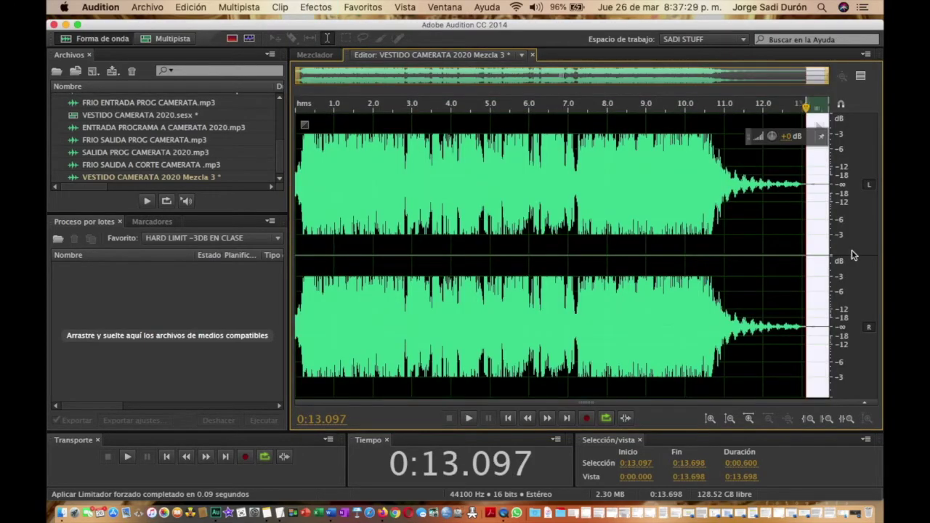
{"action": "key", "text": "Delete"}
{"action": "left_click", "coordinate": [488, 284]}
{"action": "key", "text": "super+a"}
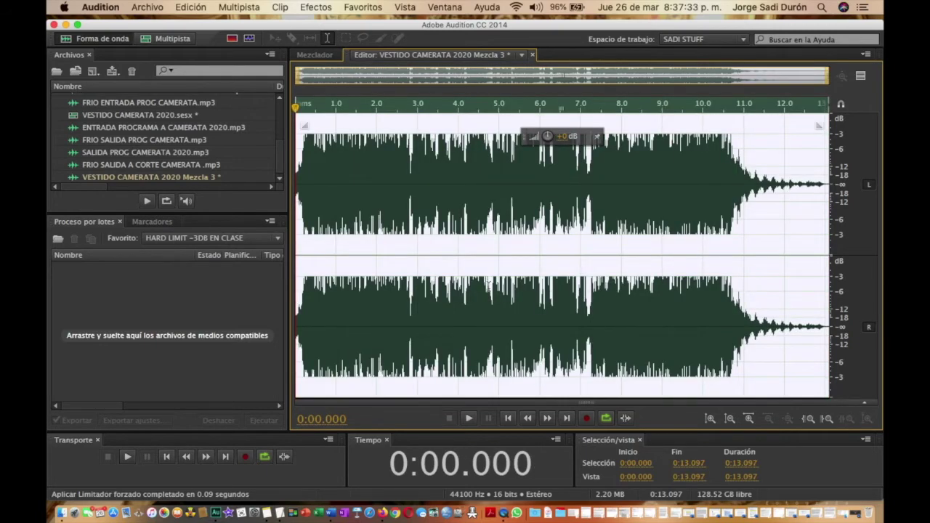
{"action": "key", "text": "space"}
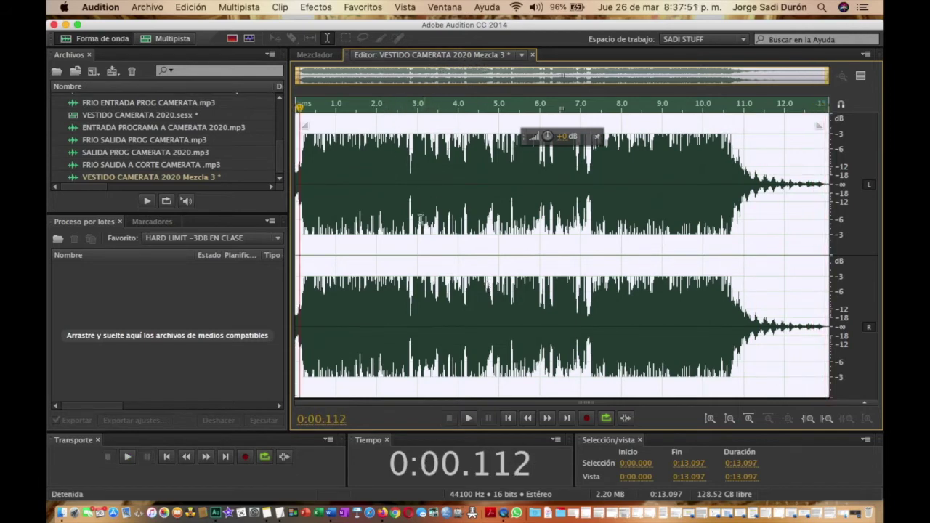
- Save the mixdown as SALIDA A CORTE CAMERATA 2020.mp3 in MP3 format in the TAREA 2 VESTIDO folder
{"action": "key", "text": "super+shift+s"}
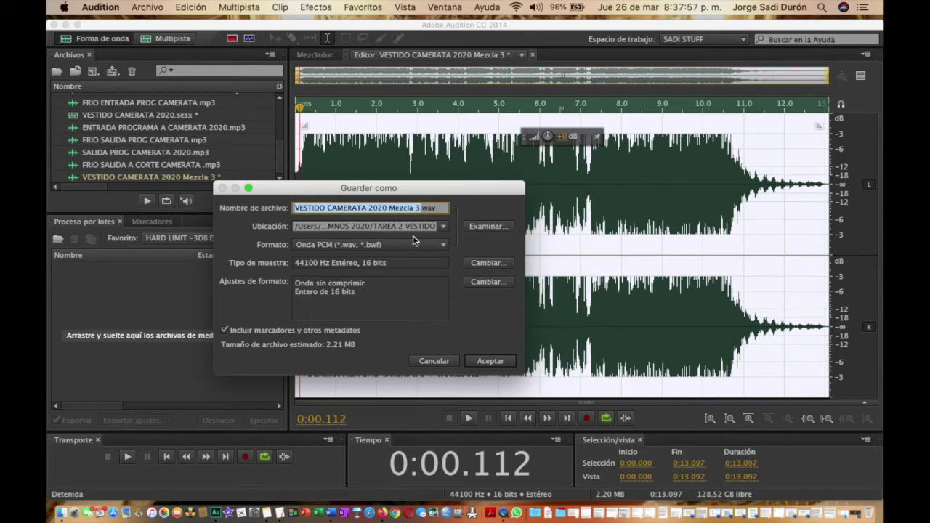
{"action": "left_click", "coordinate": [412, 211]}
{"action": "left_click_drag", "start_coordinate": [419, 211], "coordinate": [393, 211]}
{"action": "key", "text": "BackSpace"}
{"action": "left_click_drag", "start_coordinate": [325, 209], "coordinate": [284, 211]}
{"action": "type", "text": "SALIDA A C"}
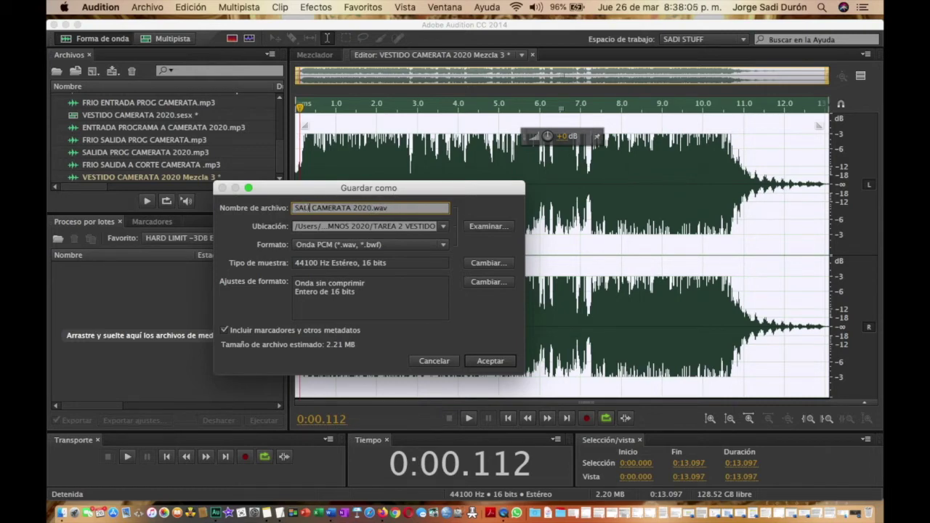
{"action": "type", "text": "ORTE"}
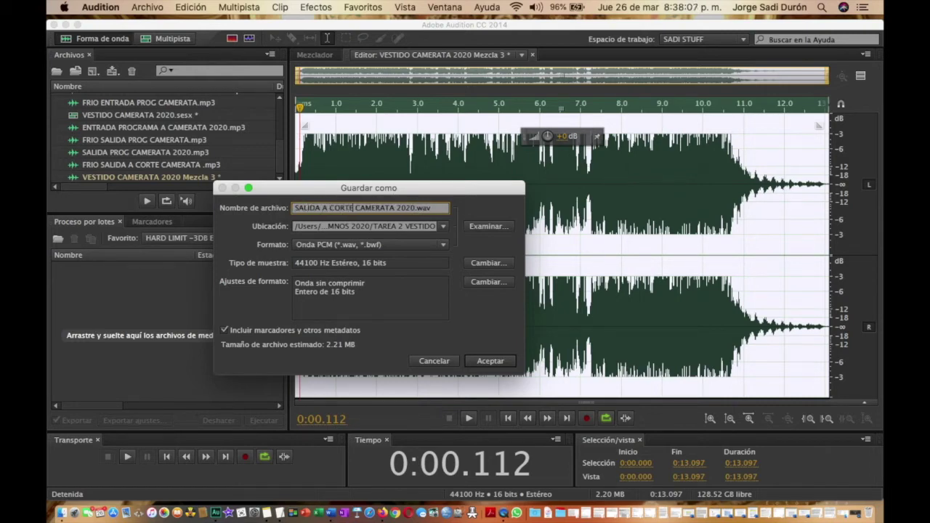
{"action": "left_click", "coordinate": [377, 248]}
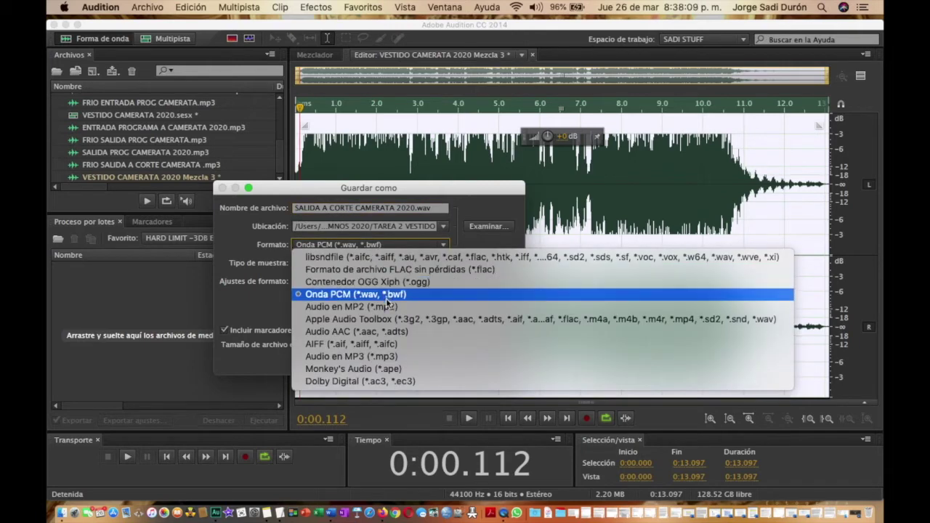
{"action": "left_click", "coordinate": [392, 356]}
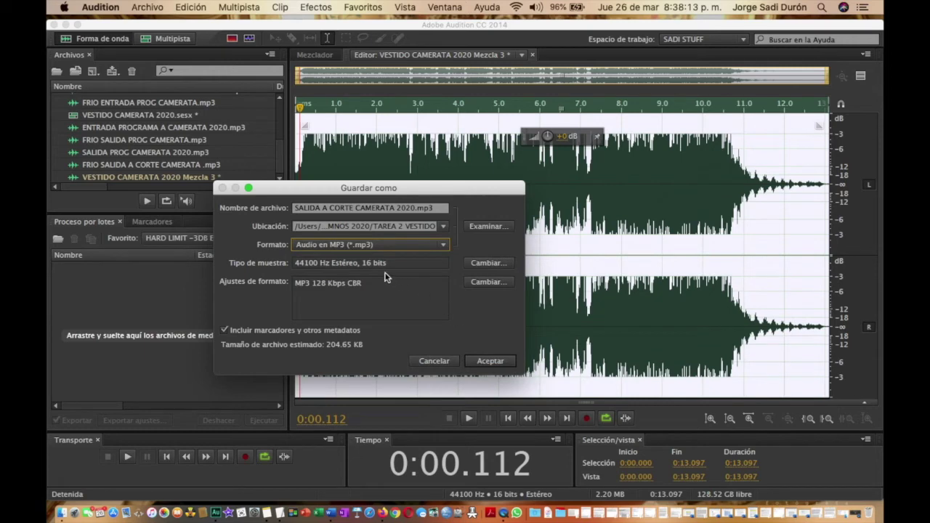
{"action": "left_click", "coordinate": [482, 360]}
{"action": "left_click", "coordinate": [494, 318]}
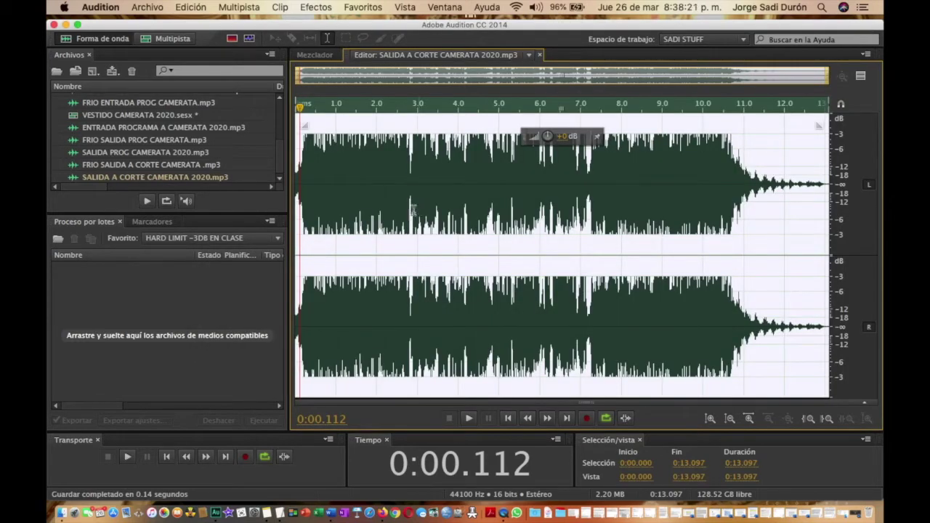
- Open the raw voice recording 26 03 2020 FRIO VESTIDO DE CAMERATA.mp3 and play it from 1:54.370
{"action": "scroll", "coordinate": [136, 130], "scroll_direction": "up", "scroll_amount": 5}
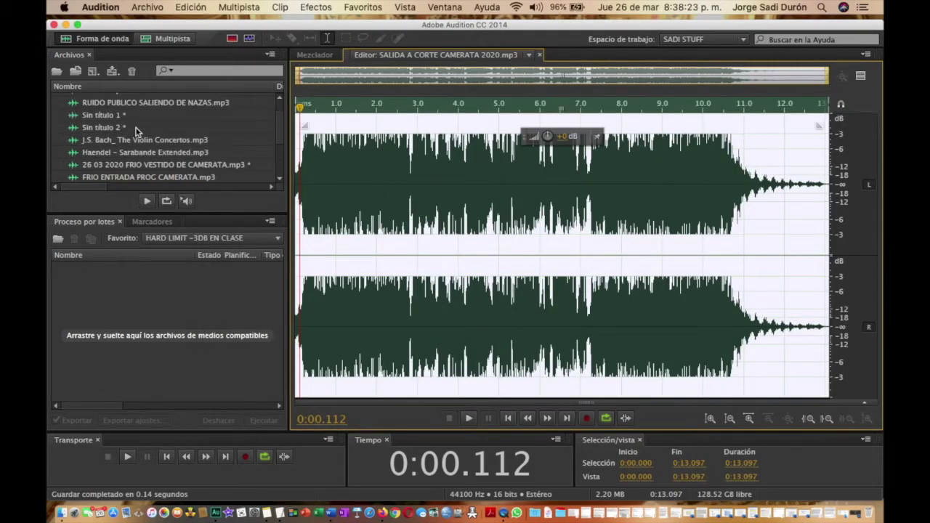
{"action": "scroll", "coordinate": [136, 131], "scroll_direction": "down", "scroll_amount": 6}
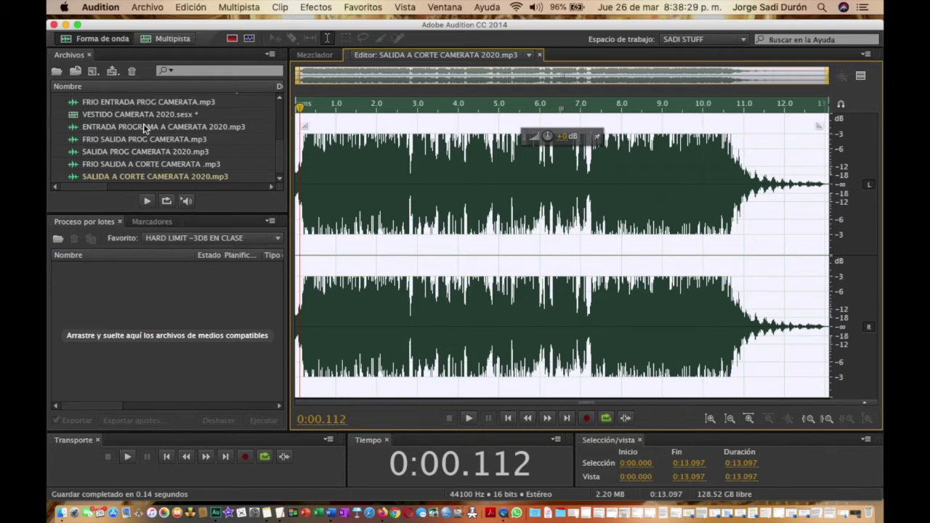
{"action": "scroll", "coordinate": [143, 127], "scroll_direction": "up", "scroll_amount": 1}
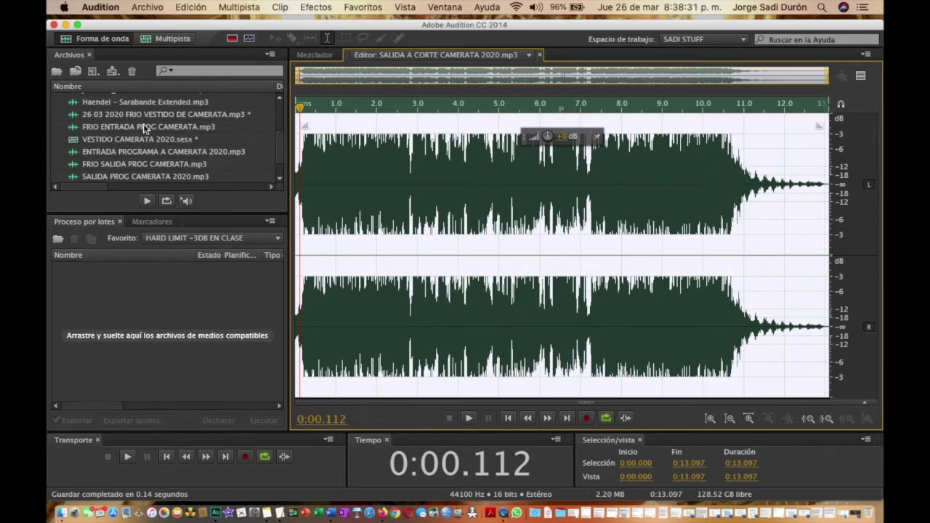
{"action": "scroll", "coordinate": [143, 127], "scroll_direction": "up", "scroll_amount": 3}
{"action": "scroll", "coordinate": [143, 128], "scroll_direction": "down", "scroll_amount": 3}
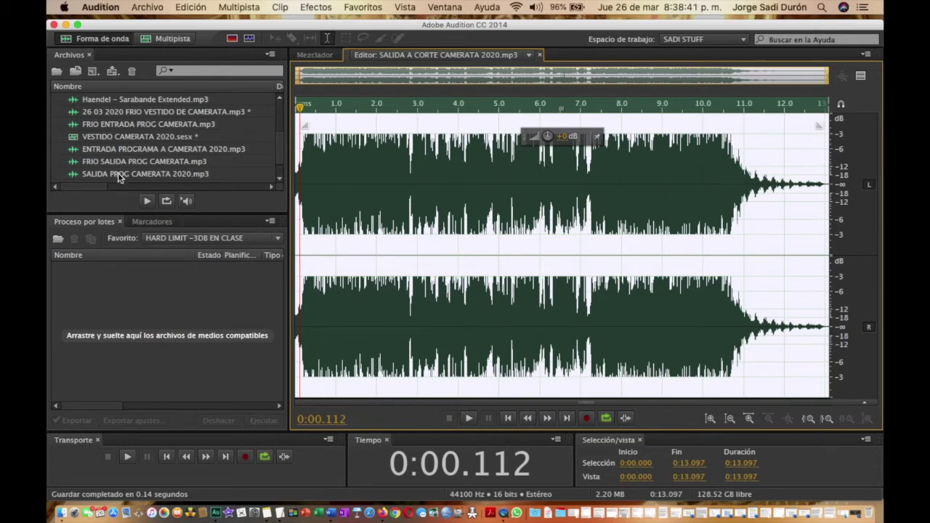
{"action": "scroll", "coordinate": [126, 149], "scroll_direction": "up", "scroll_amount": 3}
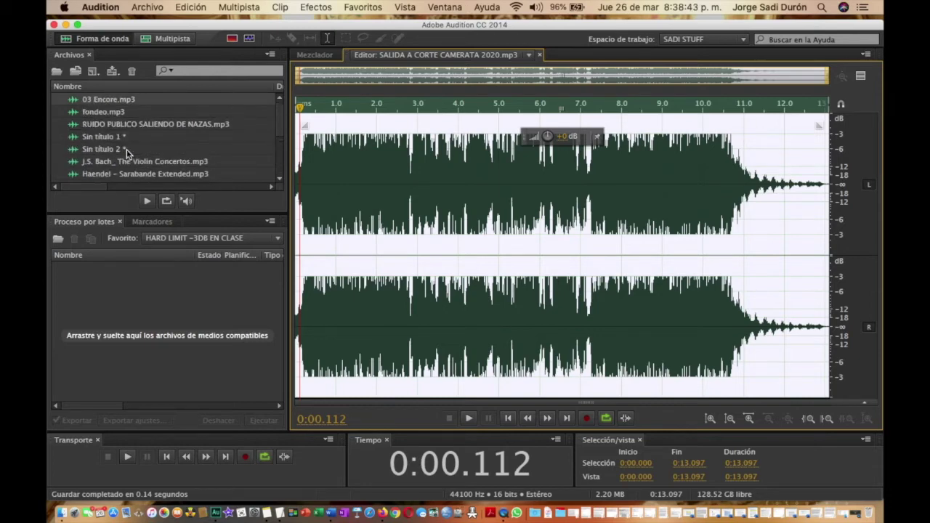
{"action": "scroll", "coordinate": [126, 149], "scroll_direction": "down", "scroll_amount": 3}
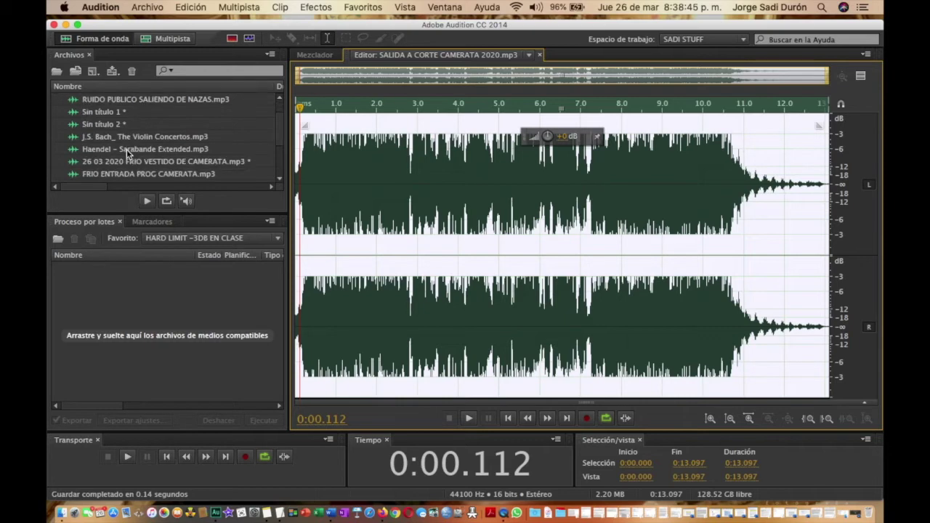
{"action": "double_click", "coordinate": [133, 138]}
{"action": "key", "text": "m"}
{"action": "scroll", "coordinate": [672, 301], "scroll_direction": "right", "scroll_amount": 10}
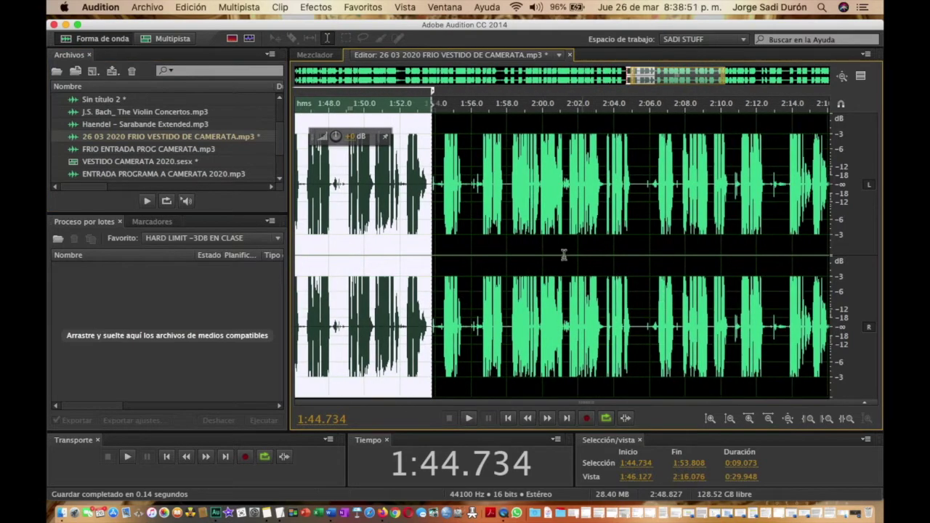
{"action": "left_click", "coordinate": [448, 235]}
{"action": "key", "text": "space"}
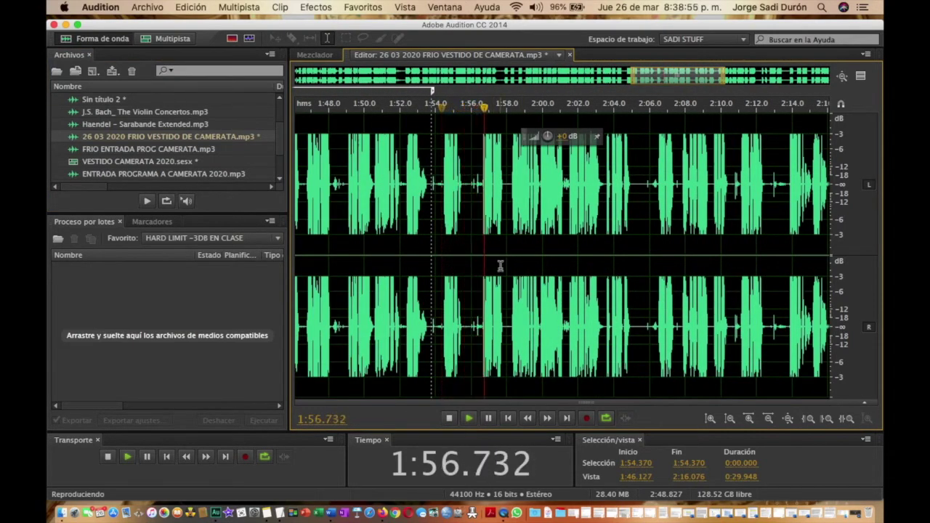
- Copy the voice passage from 1:56.532 to 2:05.175 into a new file
{"action": "left_click", "coordinate": [480, 264]}
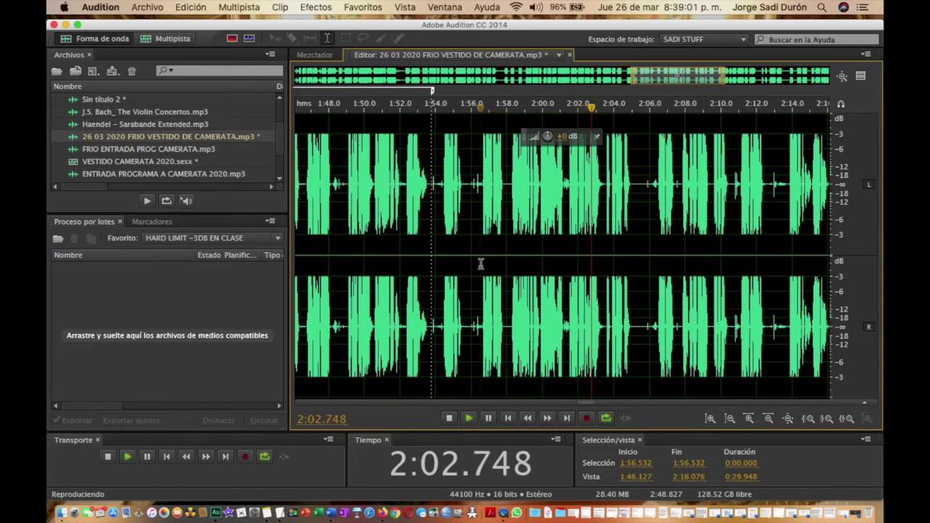
{"action": "left_click_drag", "start_coordinate": [480, 264], "coordinate": [635, 252]}
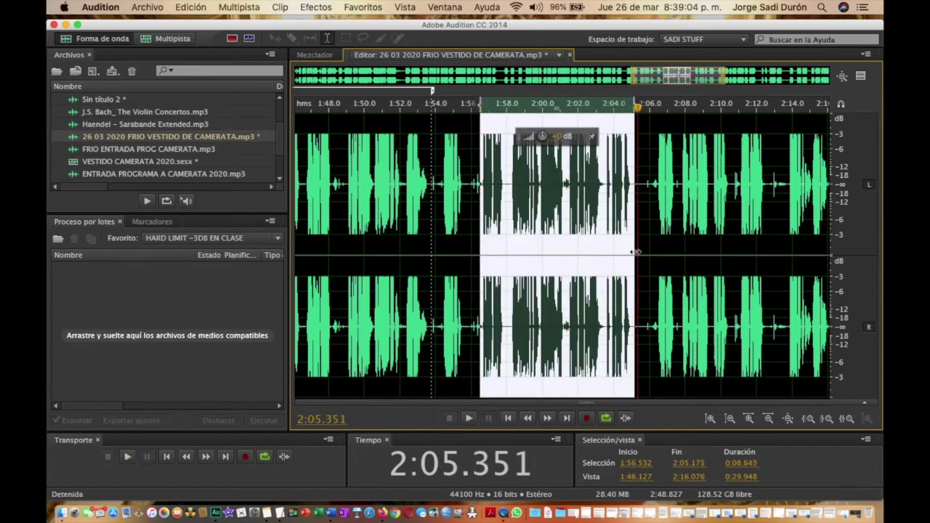
{"action": "right_click", "coordinate": [571, 231]}
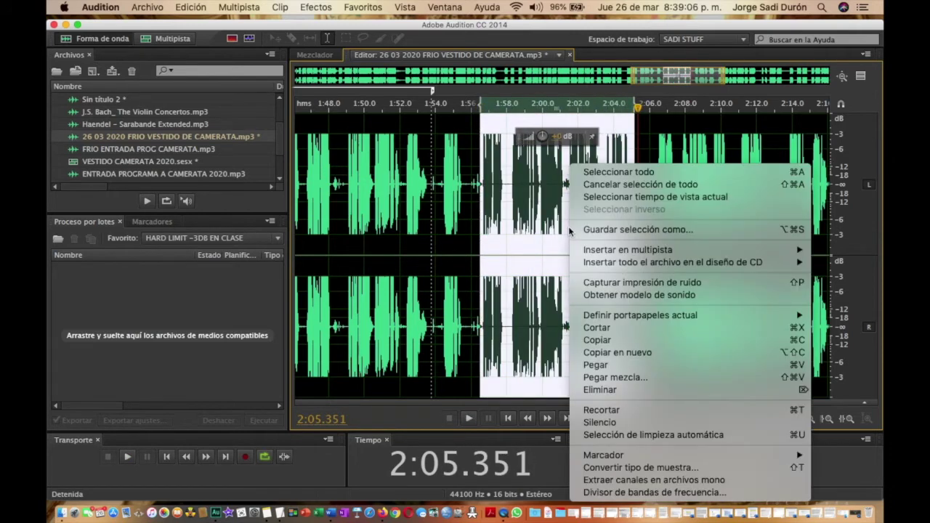
{"action": "left_click", "coordinate": [600, 356]}
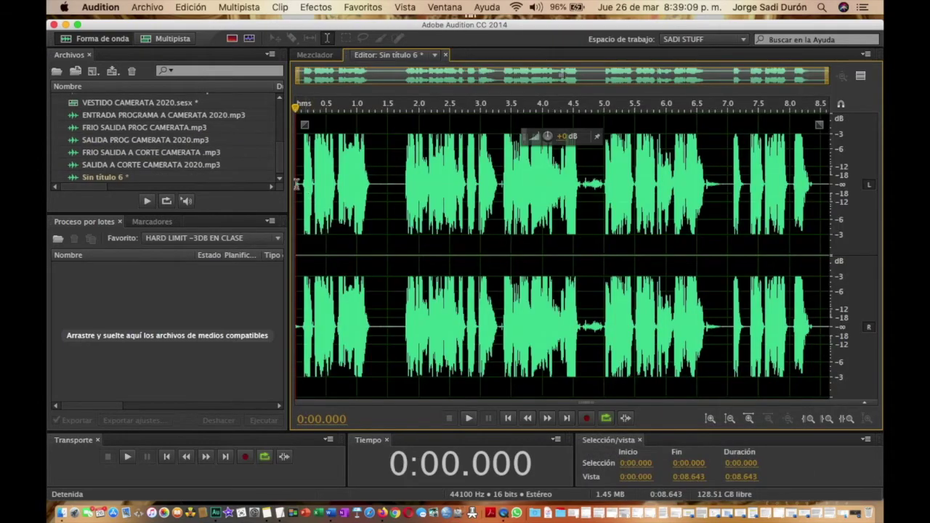
- Delete the silence at the start of the new file and shorten the pause at about 1.1 seconds
{"action": "left_click_drag", "start_coordinate": [304, 196], "coordinate": [295, 196]}
{"action": "key", "text": "Delete"}
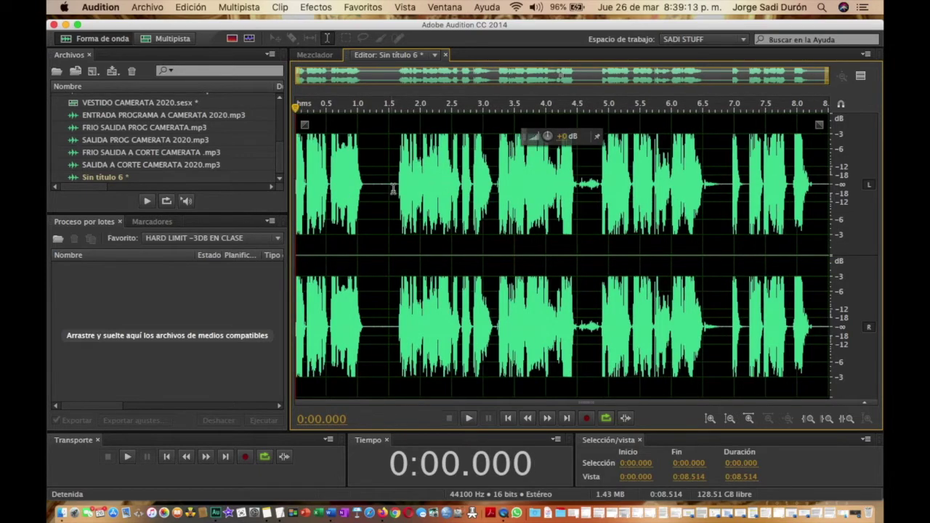
{"action": "left_click", "coordinate": [363, 187]}
{"action": "left_click_drag", "start_coordinate": [363, 188], "coordinate": [392, 209]}
{"action": "key", "text": "Delete"}
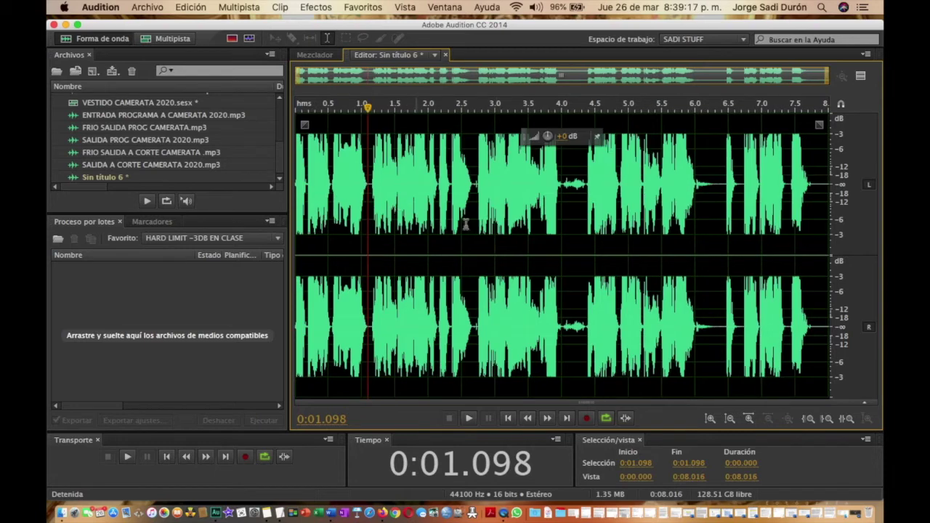
- Shorten the pauses between the phrases at about 4.0 and 5.7 seconds
{"action": "left_click_drag", "start_coordinate": [563, 188], "coordinate": [582, 205]}
{"action": "key", "text": "Delete"}
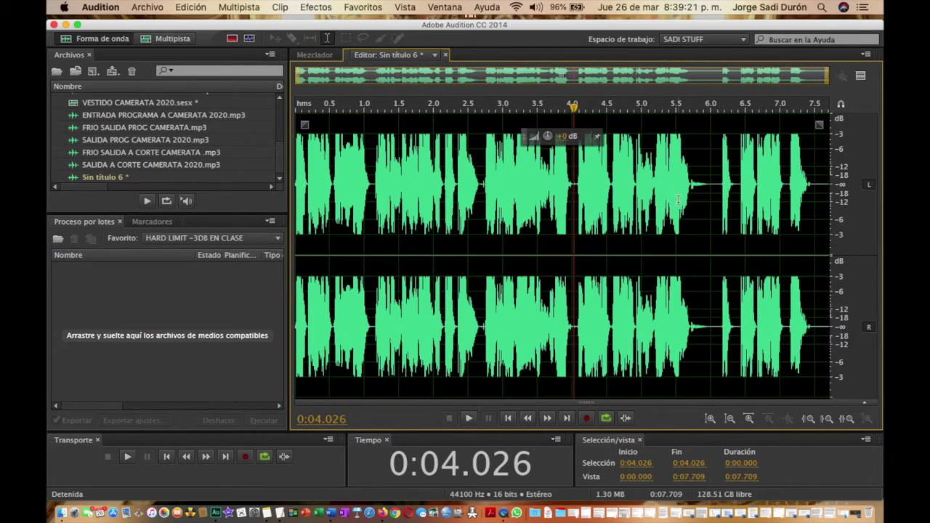
{"action": "left_click_drag", "start_coordinate": [689, 196], "coordinate": [714, 223]}
{"action": "key", "text": "Delete"}
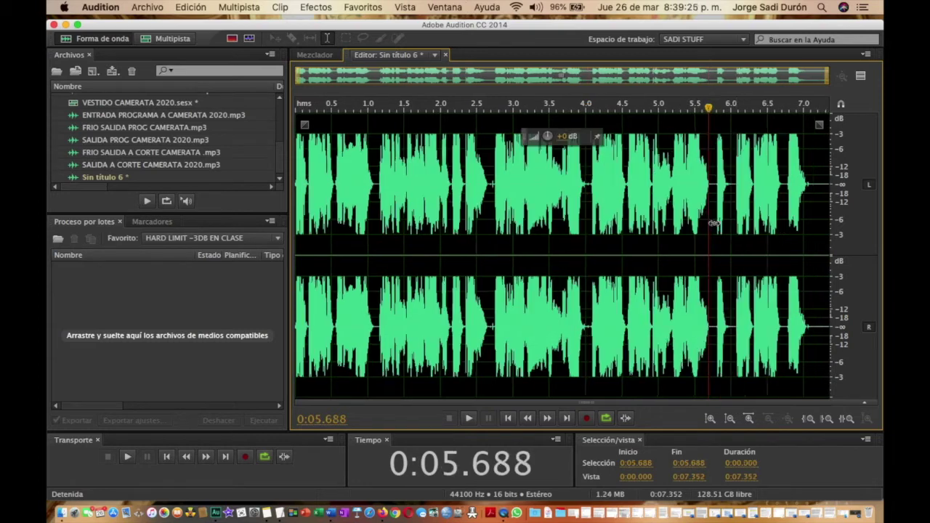
- Delete the silence from 0:07.092 to the end and play back the whole voice file
{"action": "left_click_drag", "start_coordinate": [810, 197], "coordinate": [860, 239]}
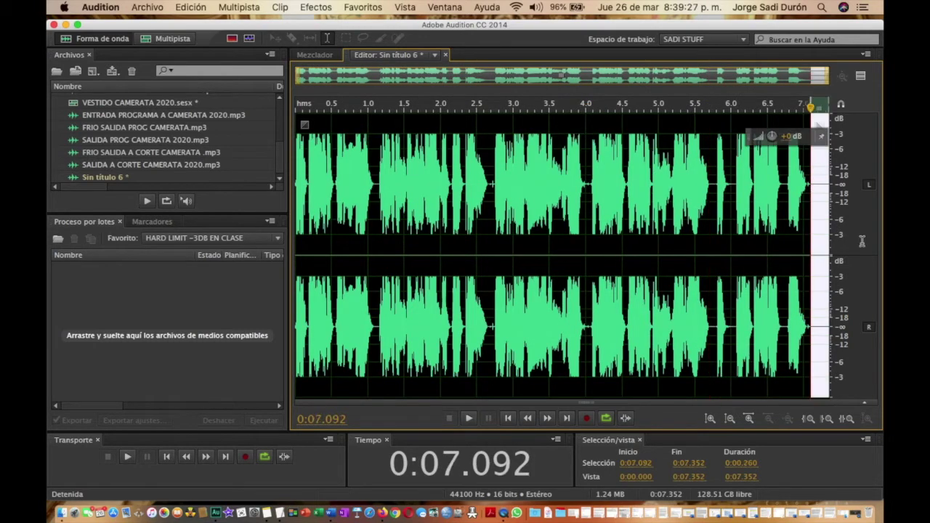
{"action": "key", "text": "Delete"}
{"action": "key", "text": "ctrl+a"}
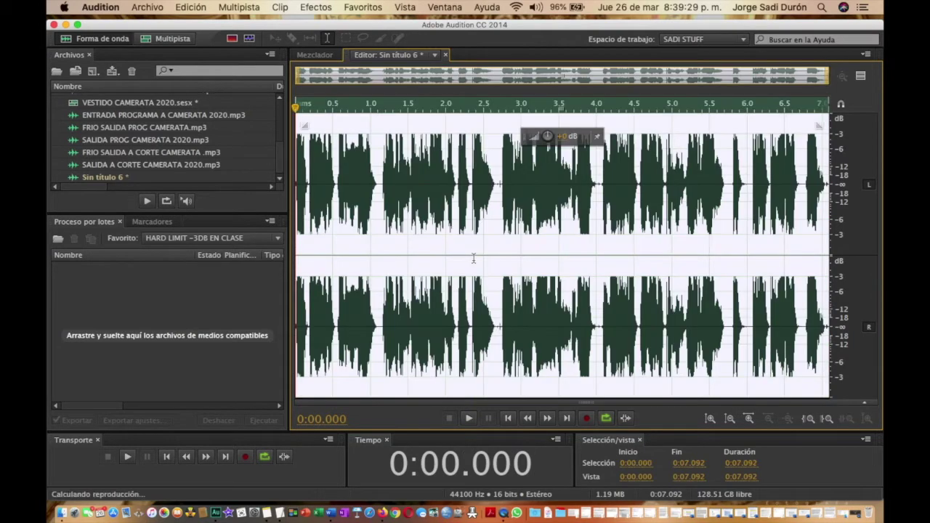
{"action": "key", "text": "space"}
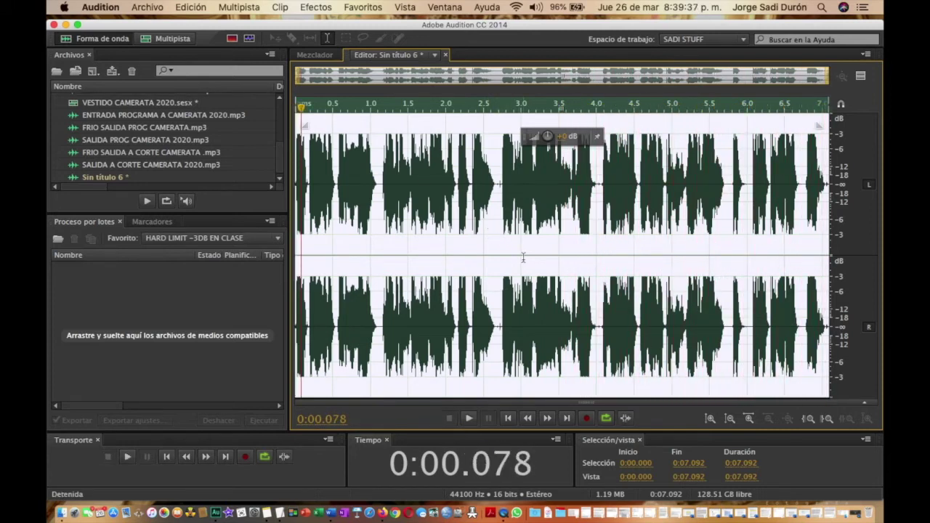
- Save the voice file as FRIO REGRESO CORTE PROG CAMERATA.mp3 in MP3 format in the TAREA 2 VESTIDO folder
{"action": "key", "text": "super+s"}
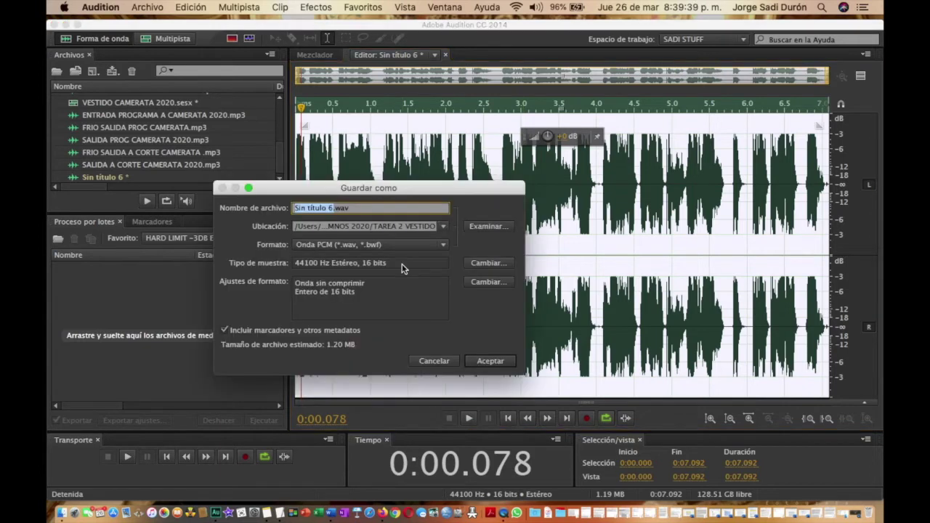
{"action": "type", "text": "FRIO"}
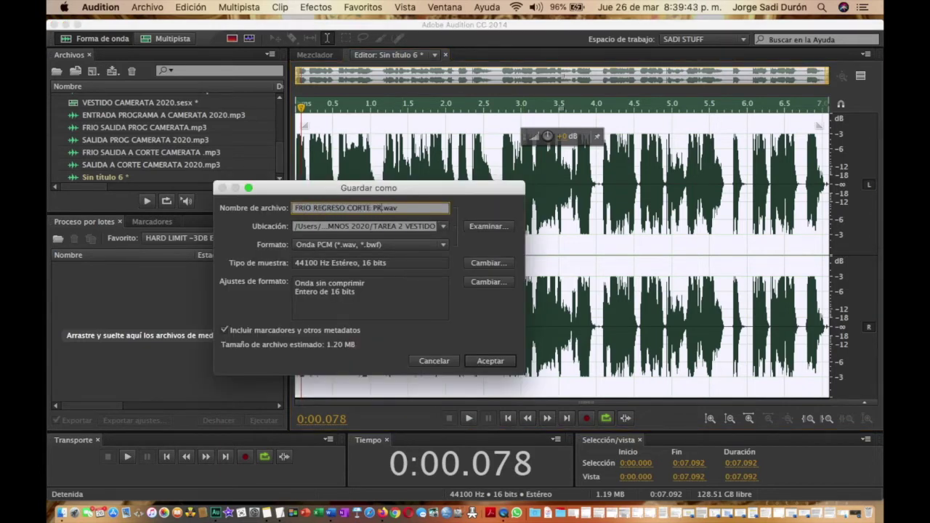
{"action": "type", "text": " REGRESO CORTE PROG CAMERATA"}
{"action": "left_click", "coordinate": [380, 243]}
{"action": "left_click", "coordinate": [386, 358]}
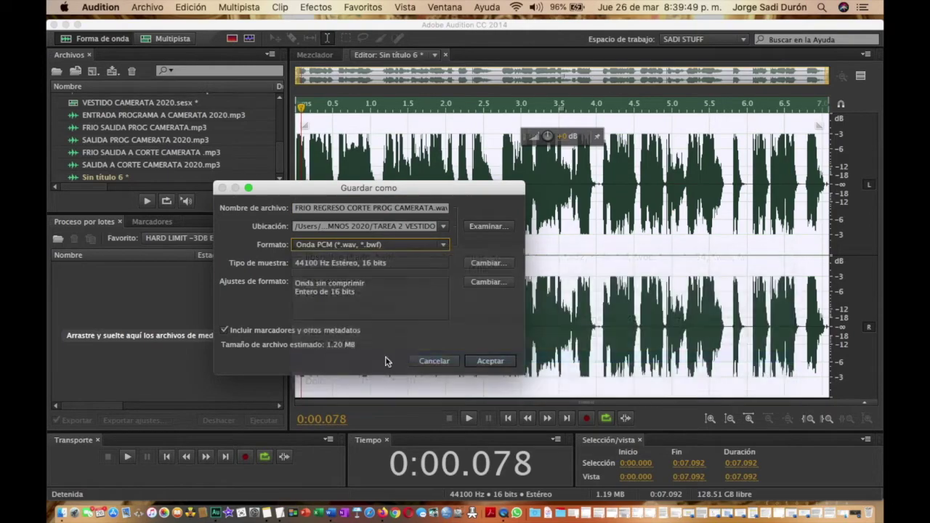
{"action": "left_click", "coordinate": [488, 360]}
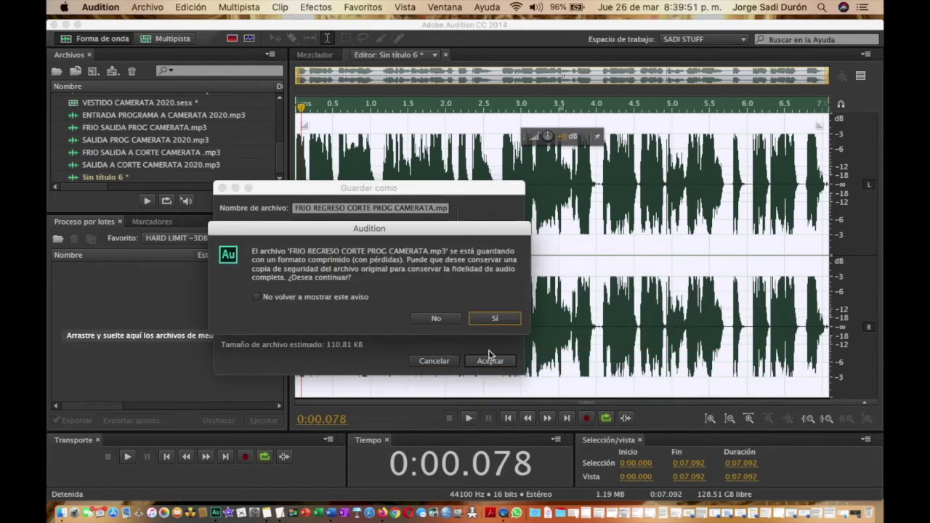
{"action": "left_click", "coordinate": [503, 323]}
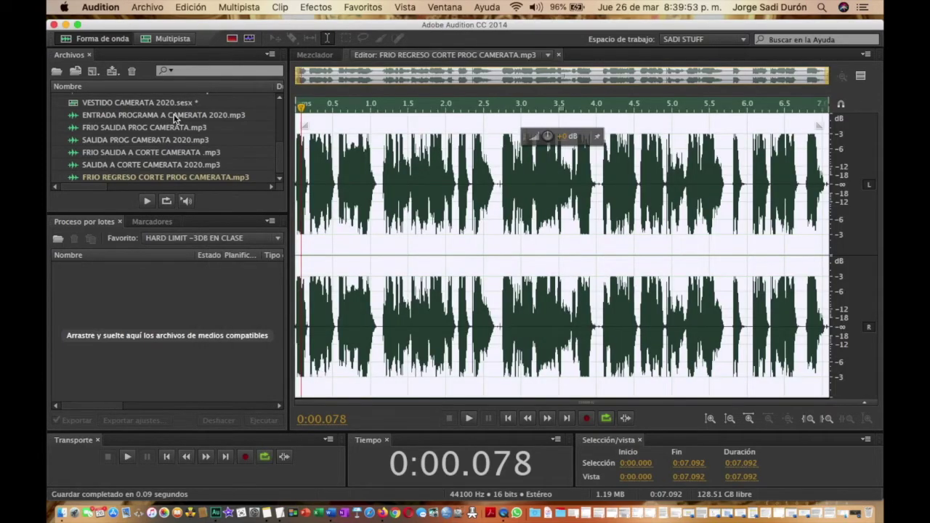
- Insert the saved voice file into the VESTIDO CAMERATA 2020 multitrack session and place its clip on Pista 2 at about 1:20
{"action": "right_click", "coordinate": [331, 189]}
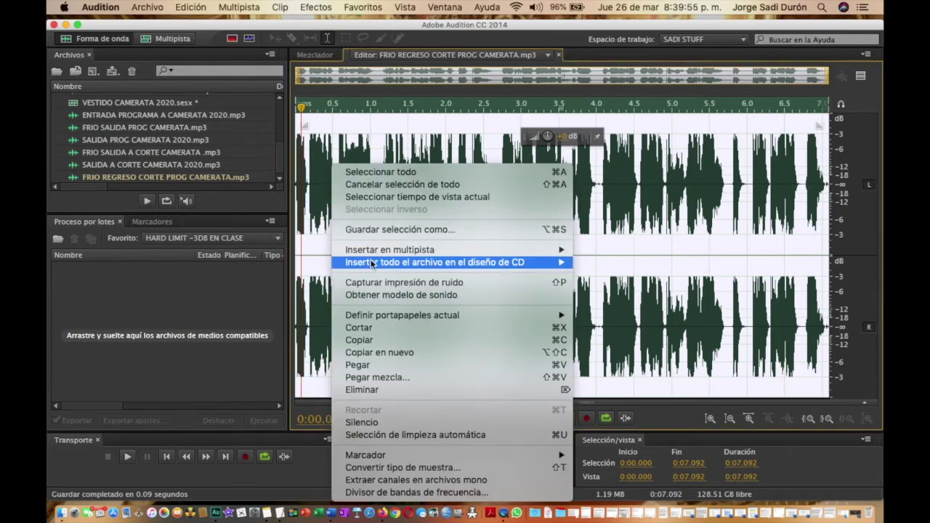
{"action": "mouse_move", "coordinate": [381, 249]}
{"action": "left_click", "coordinate": [614, 269]}
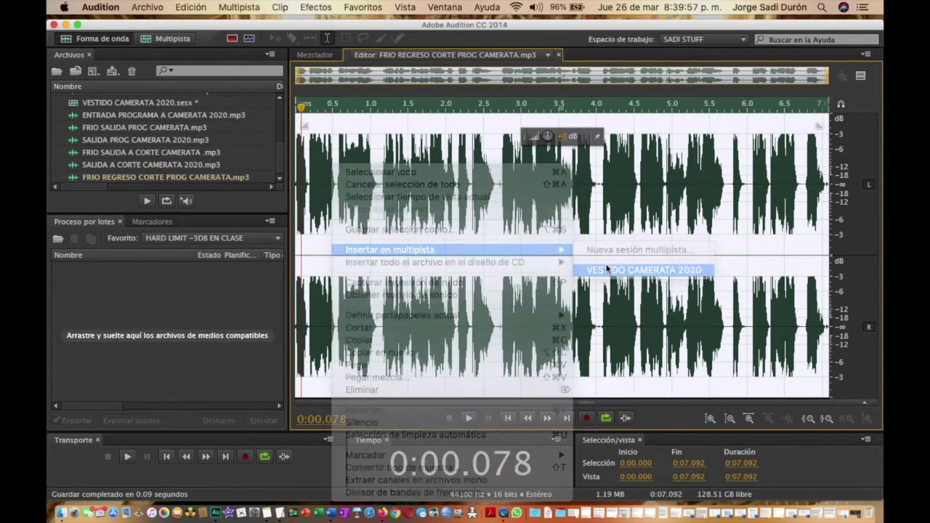
{"action": "left_click_drag", "start_coordinate": [686, 222], "coordinate": [762, 233]}
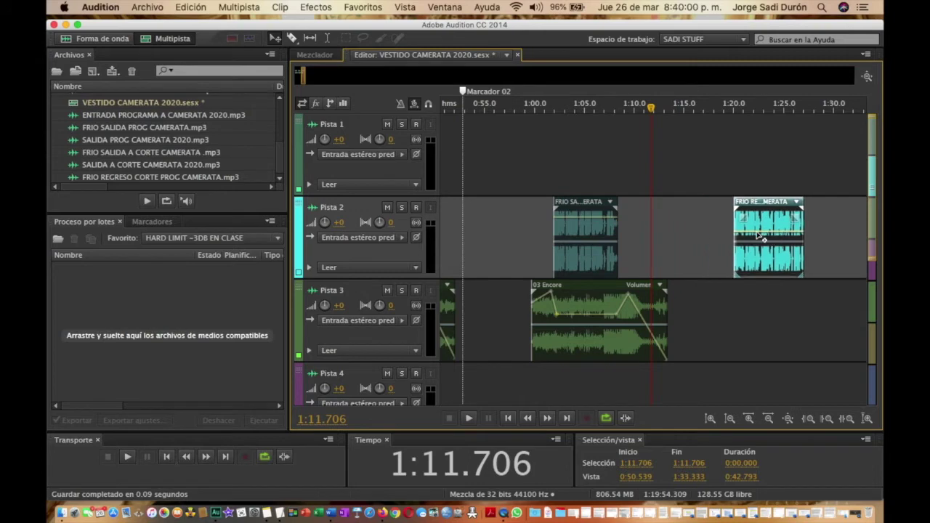
- Add a marker at 1:13.935 and raise the volume envelope of the FRIO REGRESO voice clip
{"action": "left_click", "coordinate": [673, 109]}
{"action": "key", "text": "m"}
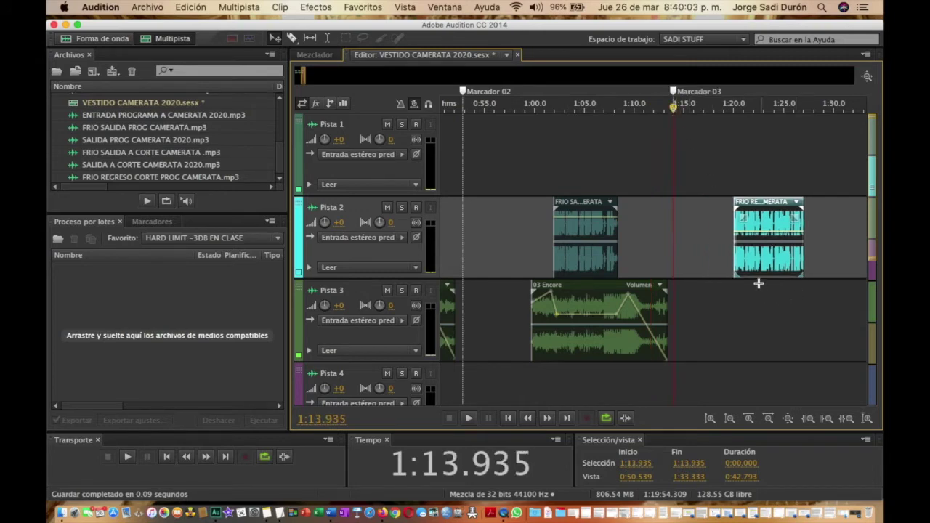
{"action": "left_click_drag", "start_coordinate": [767, 240], "coordinate": [767, 218]}
- Duplicate the 03 Encore clip on Pista 3 and place the copy under the FRIO REGRESO voice clip, starting at about 1:17.8
{"action": "left_click", "coordinate": [592, 316]}
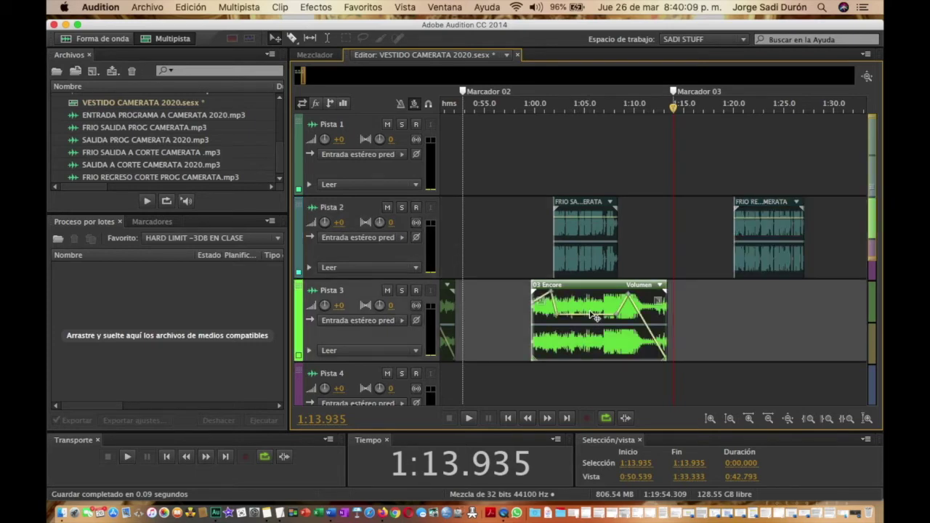
{"action": "left_click", "coordinate": [715, 311]}
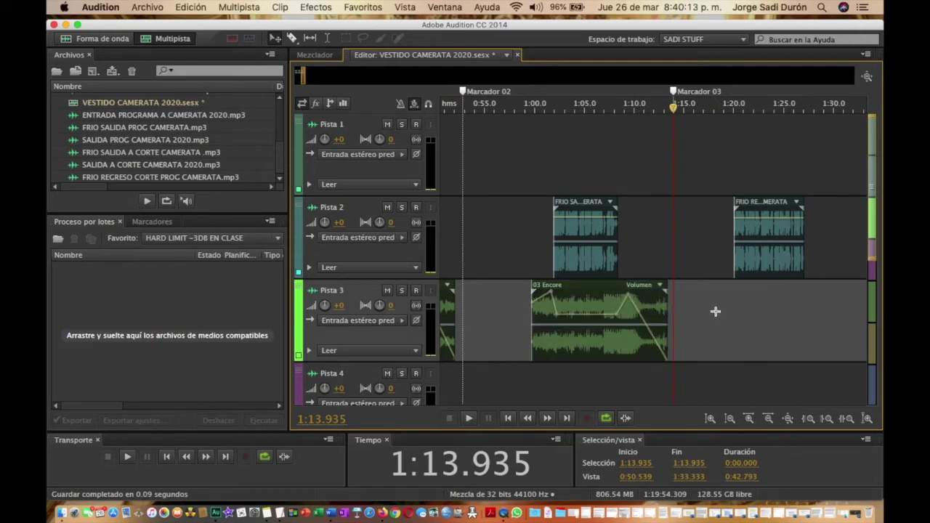
{"action": "key", "text": "super+v"}
{"action": "left_click_drag", "start_coordinate": [724, 306], "coordinate": [763, 300]}
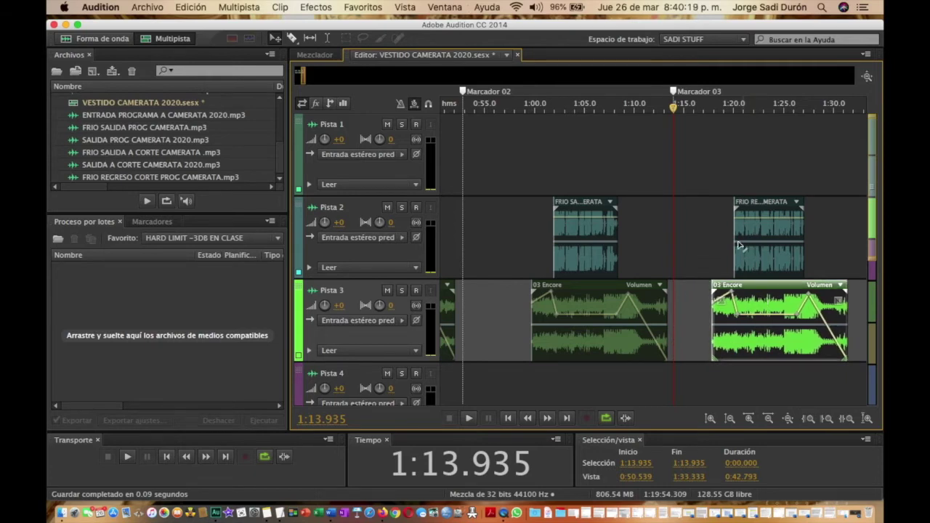
- Play back the FRIO REGRESO voice clip with its 03 Encore music from 1:17.751
{"action": "left_click", "coordinate": [710, 109]}
{"action": "key", "text": "space"}
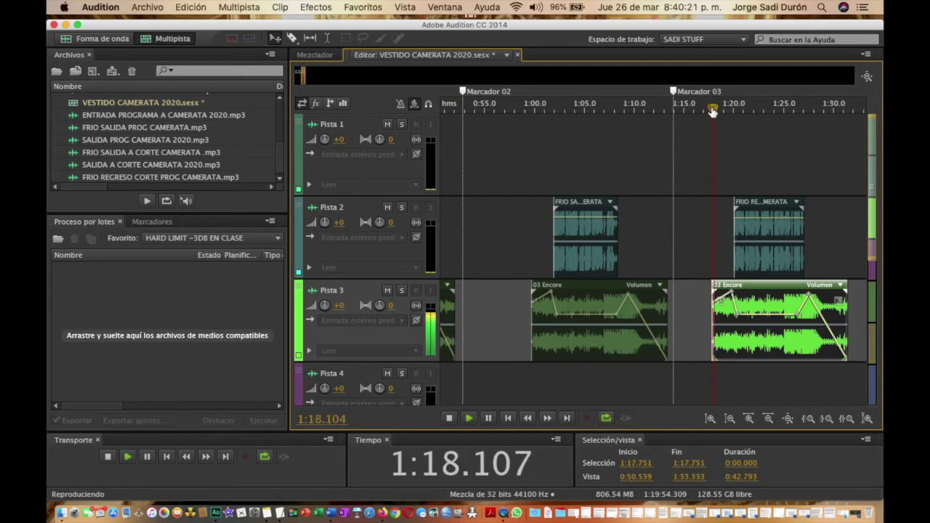
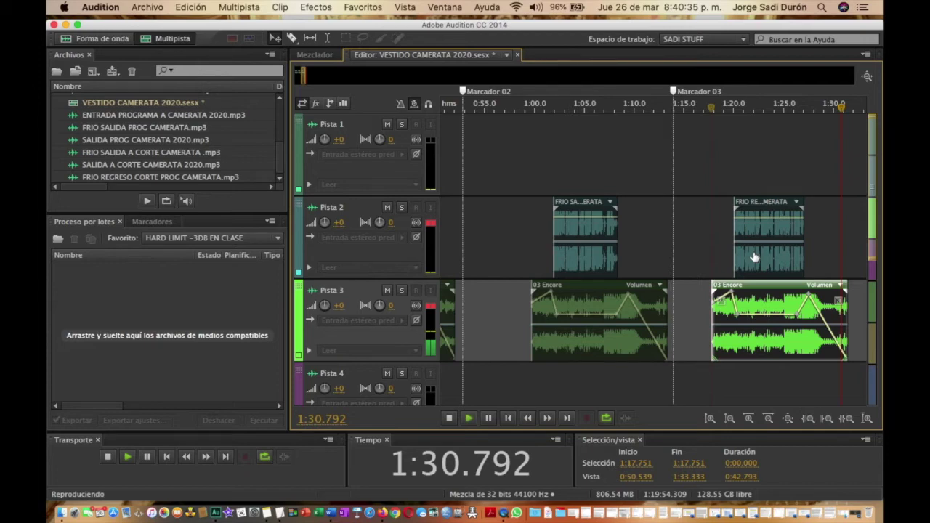
{"action": "left_click", "coordinate": [703, 242]}
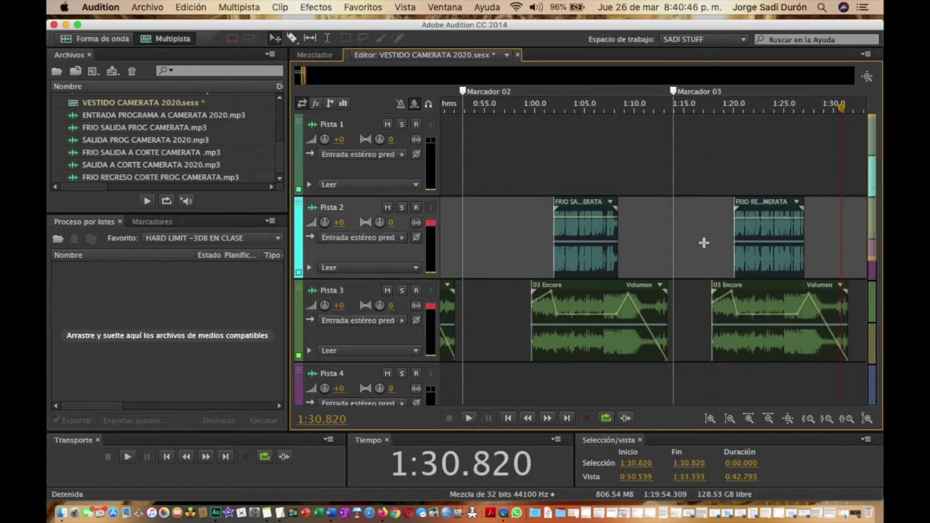
- Select the FRIO REGRESO voice clip and the 03 Encore clip beneath it, and start a multitrack mixdown export of the selected clips
{"action": "left_click", "coordinate": [786, 251]}
{"action": "left_click", "coordinate": [745, 340]}
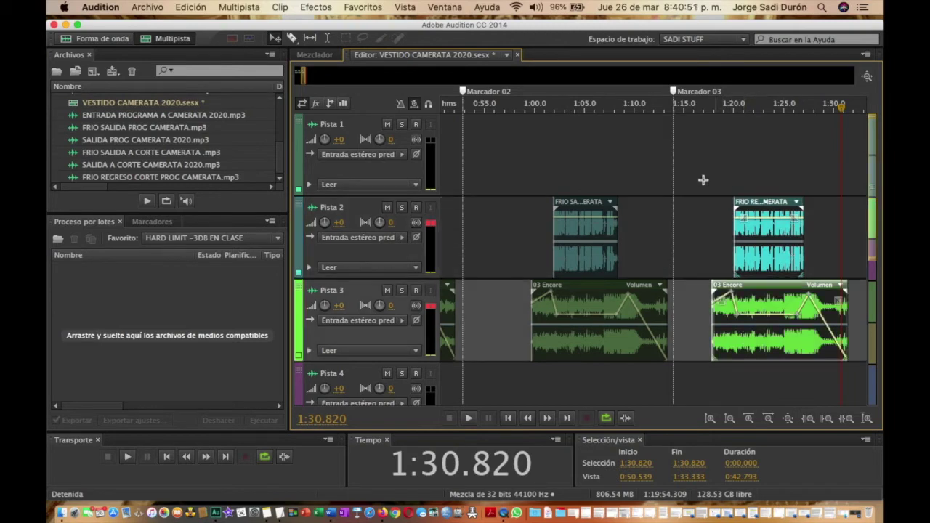
{"action": "left_click", "coordinate": [134, 8]}
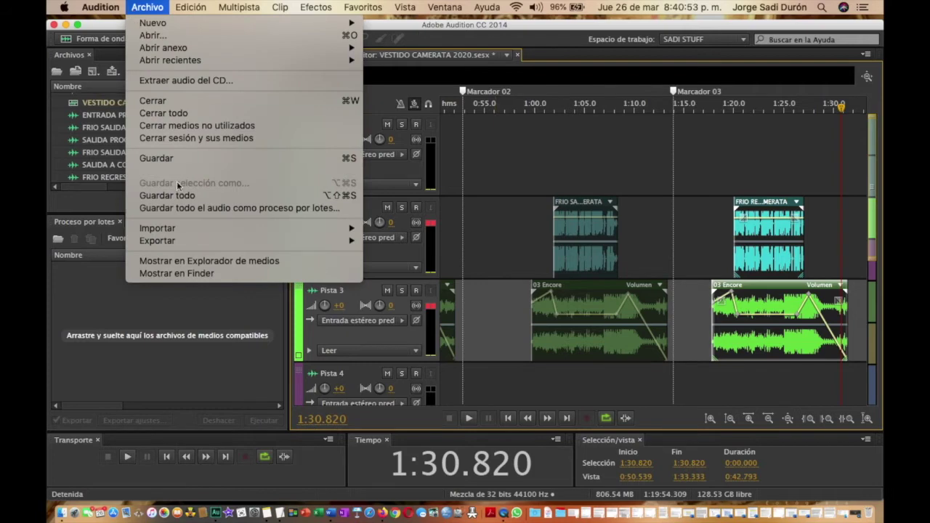
{"action": "mouse_move", "coordinate": [189, 241]}
{"action": "mouse_move", "coordinate": [440, 285]}
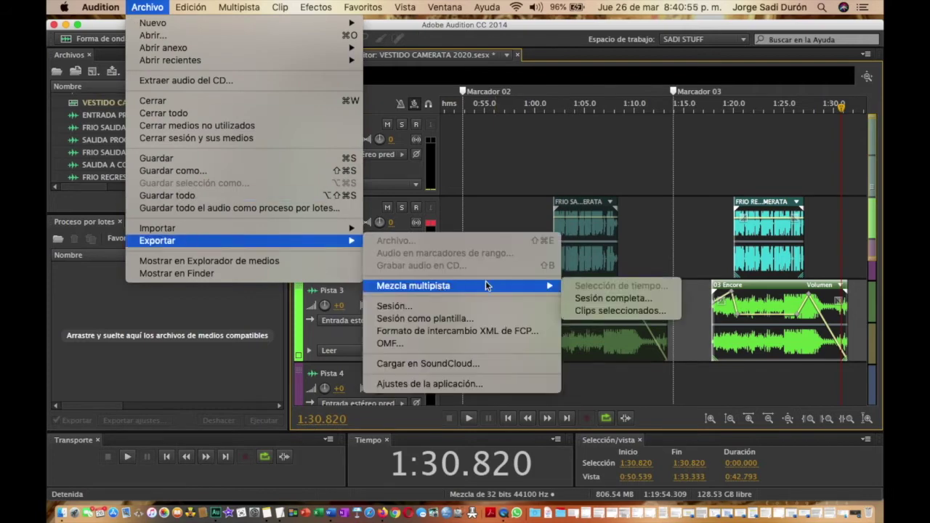
{"action": "left_click", "coordinate": [604, 309]}
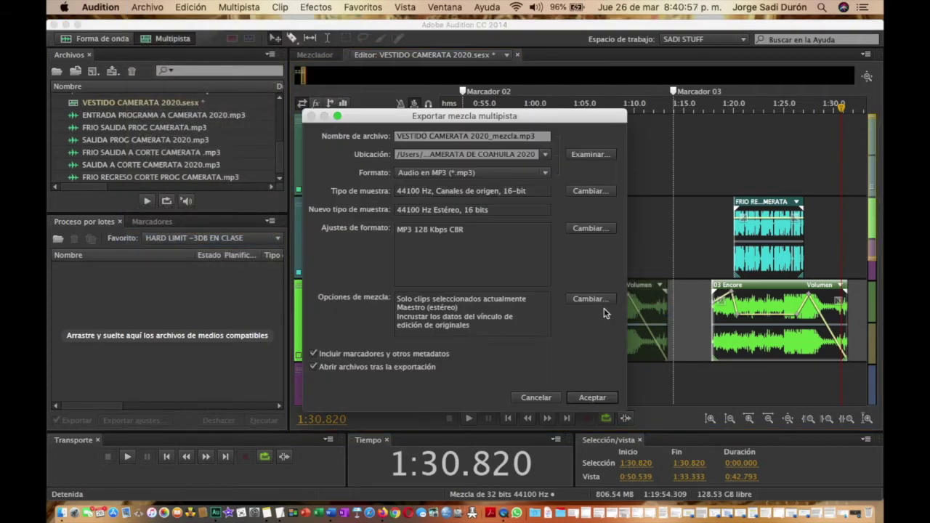
- Name the mixdown REGRESO DE CORTE CAMERATA 2020.mp3 and export it in MP3 format
{"action": "left_click", "coordinate": [514, 137]}
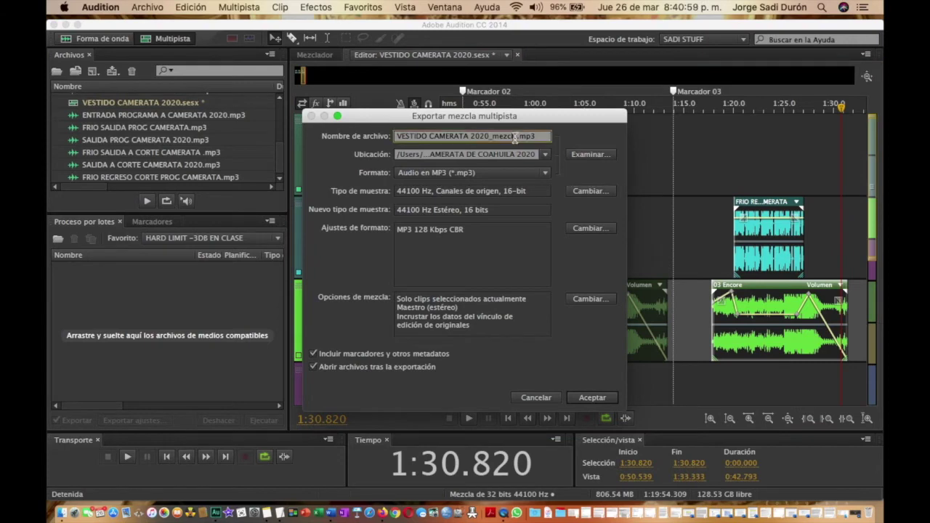
{"action": "left_click", "coordinate": [514, 136]}
{"action": "key", "text": "BackSpace"}
{"action": "key", "text": "BackSpace"}
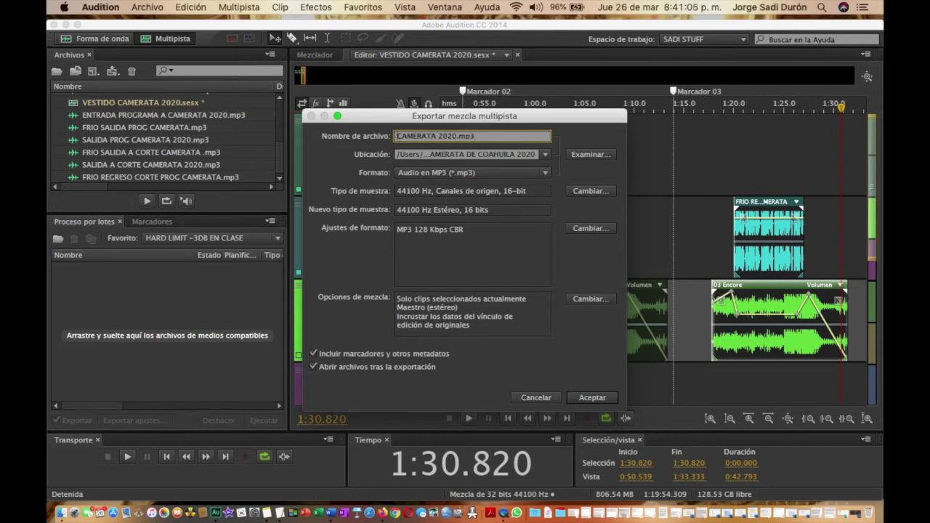
{"action": "type", "text": "REGRESO DE COR"}
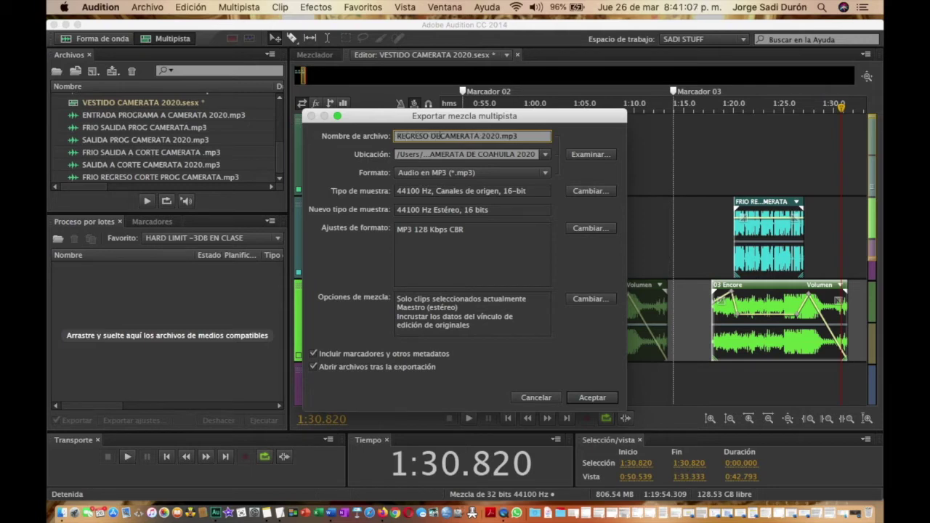
{"action": "type", "text": "TE"}
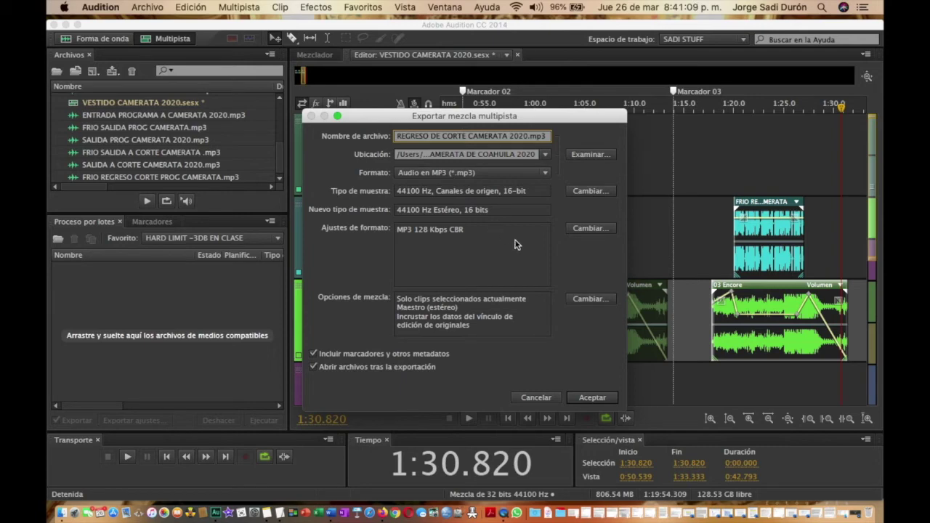
{"action": "left_click", "coordinate": [590, 397]}
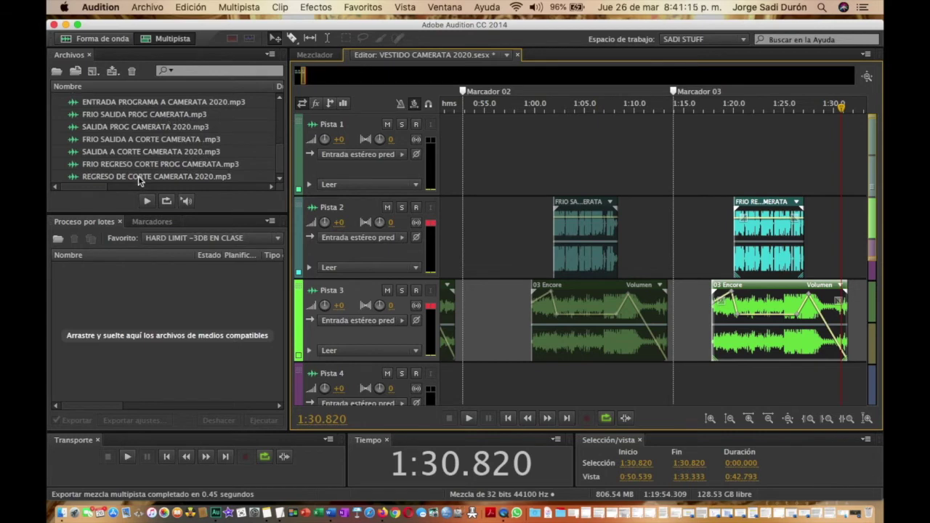
- Open REGRESO DE CORTE CAMERATA 2020.mp3 and apply the hard limiter to the whole waveform with -3.0 dB maximum amplitude and 6.0 dB input boost
{"action": "left_click", "coordinate": [138, 178]}
{"action": "double_click", "coordinate": [138, 178]}
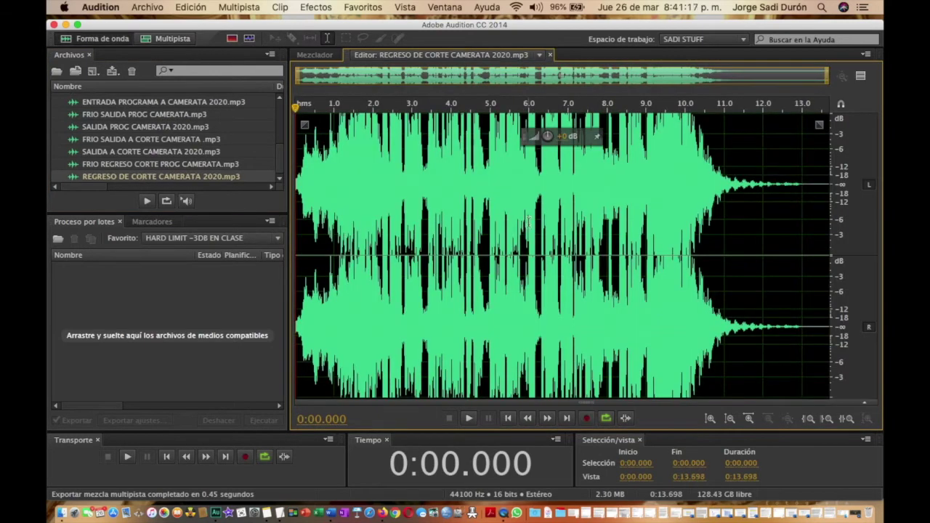
{"action": "key", "text": "super+a"}
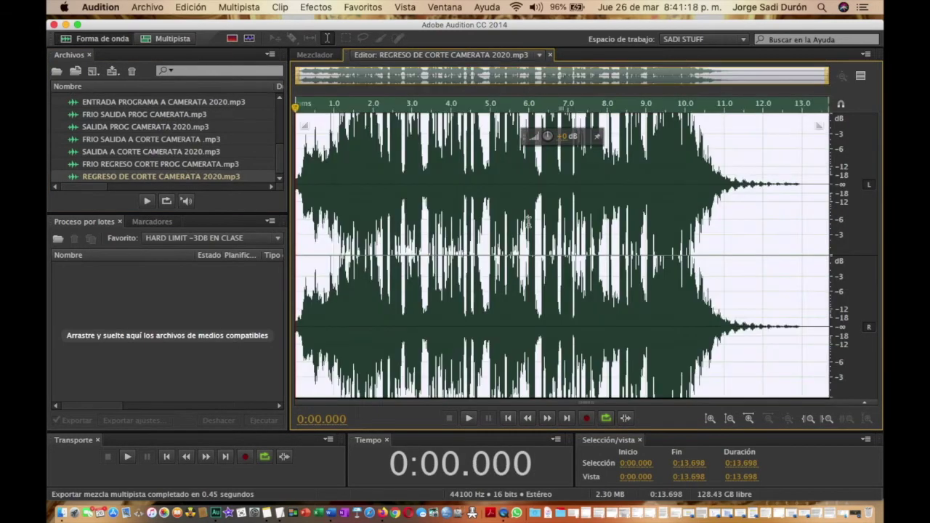
{"action": "left_click", "coordinate": [324, 8]}
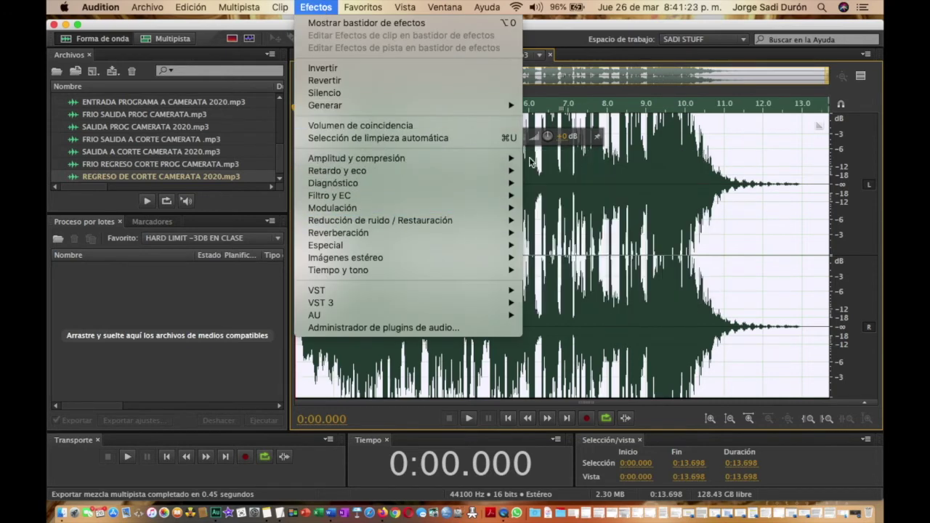
{"action": "mouse_move", "coordinate": [517, 158]}
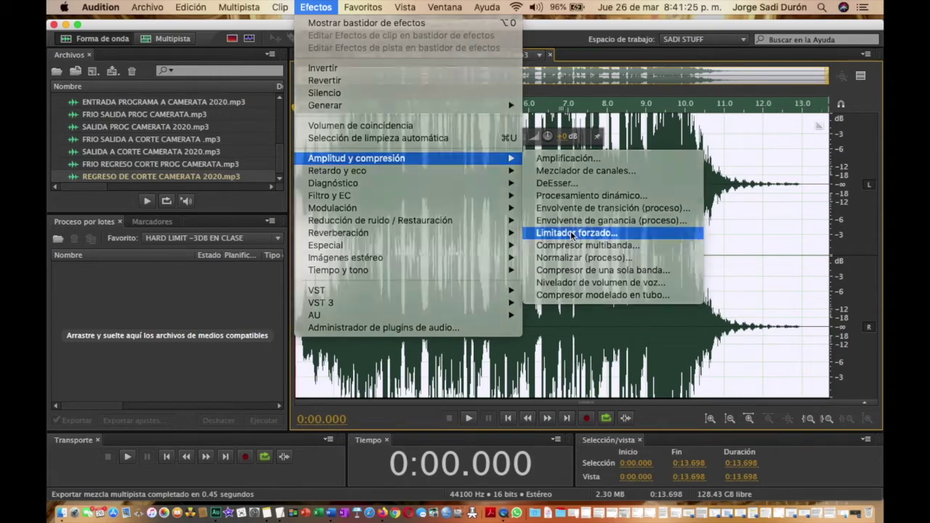
{"action": "left_click", "coordinate": [572, 233]}
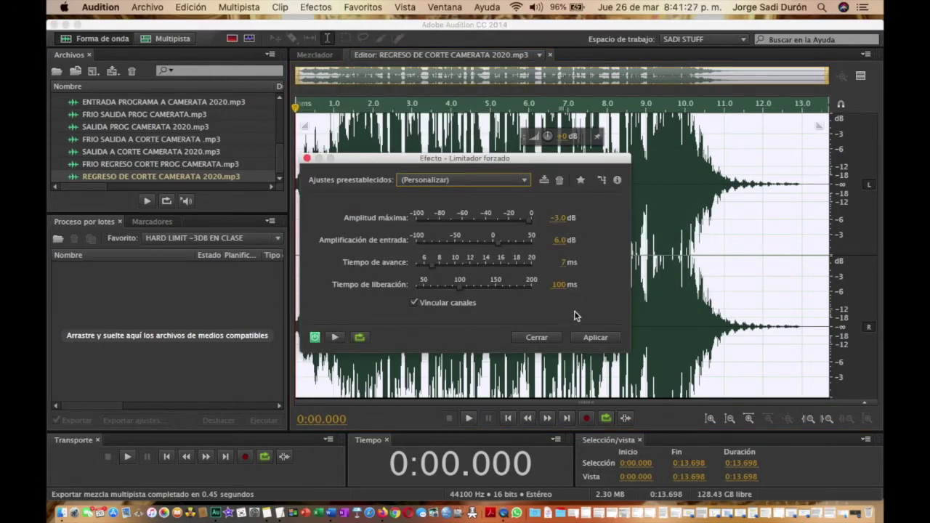
{"action": "left_click", "coordinate": [592, 337]}
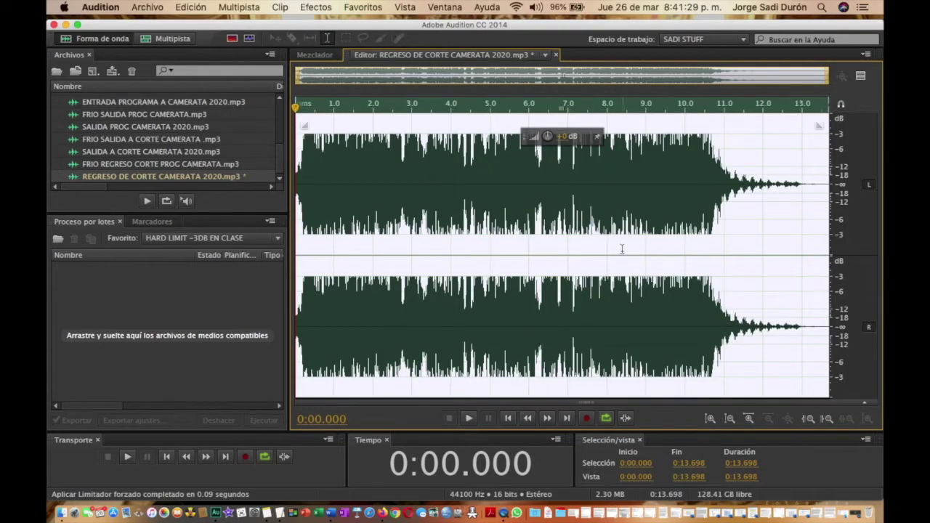
- Play back the limited mixdown, delete its silent tail from about 0:13.130 to the end, and save the file
{"action": "key", "text": "space"}
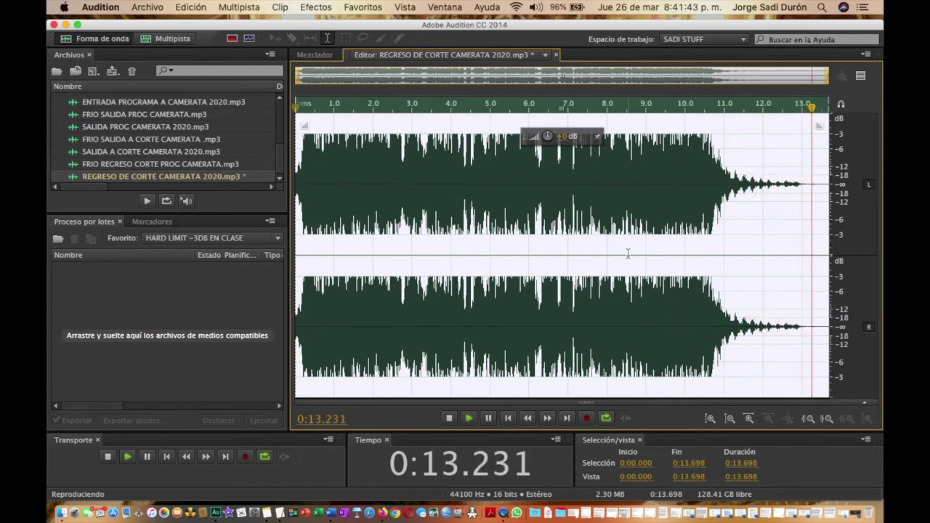
{"action": "key", "text": "space"}
{"action": "left_click_drag", "start_coordinate": [806, 196], "coordinate": [830, 218]}
{"action": "key", "text": "Delete"}
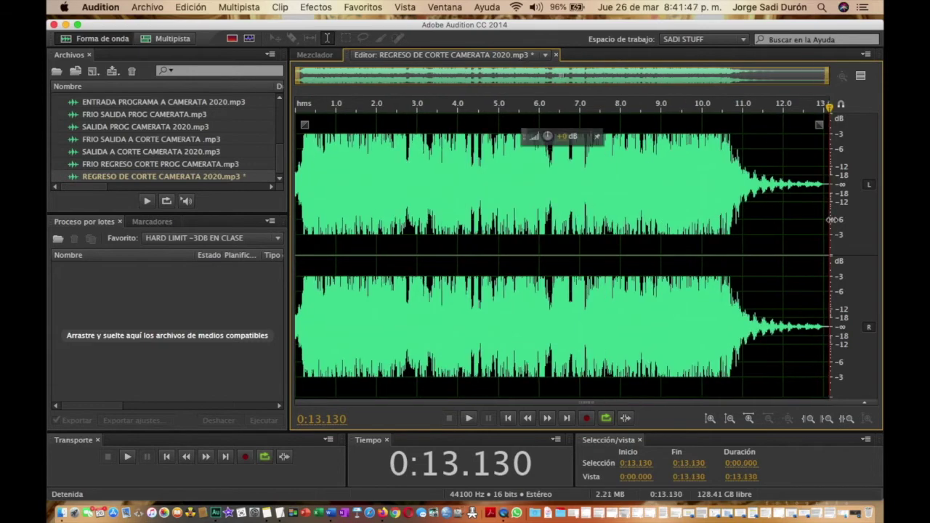
{"action": "key", "text": "super+s"}
{"action": "key", "text": "Return"}
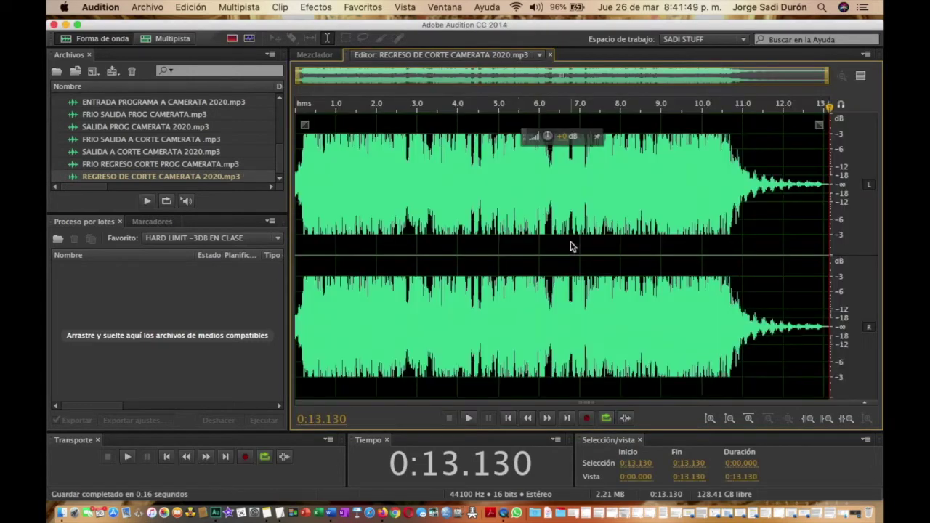
- Open 26 03 2020 FRIO VESTIDO DE CAMERATA.mp3 and listen to the voice takes from about 2:06.5 and 2:13.765
{"action": "scroll", "coordinate": [147, 106], "scroll_direction": "up", "scroll_amount": 5}
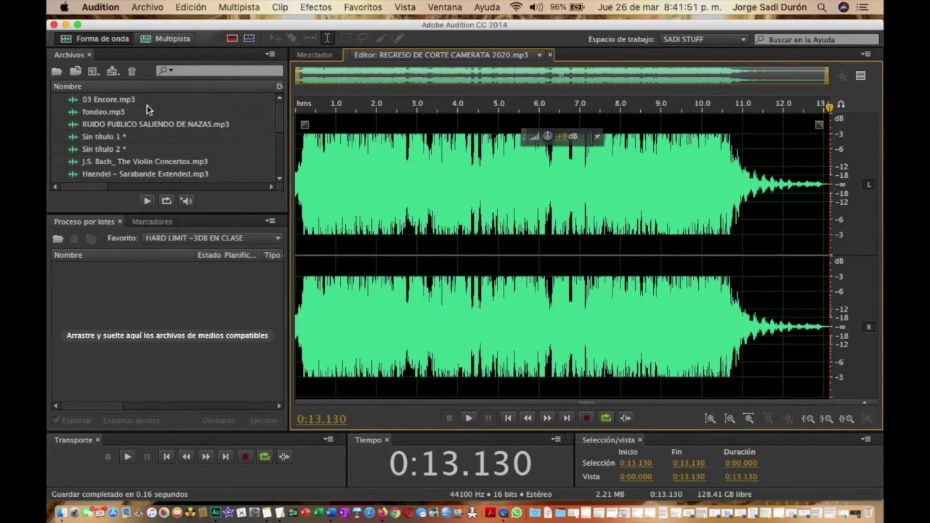
{"action": "scroll", "coordinate": [147, 109], "scroll_direction": "down", "scroll_amount": 4}
{"action": "scroll", "coordinate": [143, 122], "scroll_direction": "up", "scroll_amount": 4}
{"action": "scroll", "coordinate": [144, 127], "scroll_direction": "down", "scroll_amount": 4}
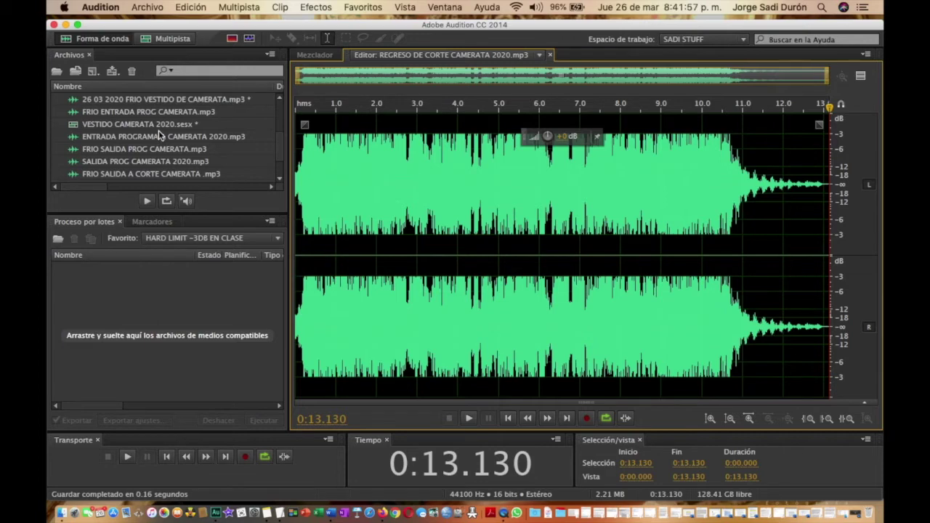
{"action": "scroll", "coordinate": [157, 139], "scroll_direction": "up", "scroll_amount": 1}
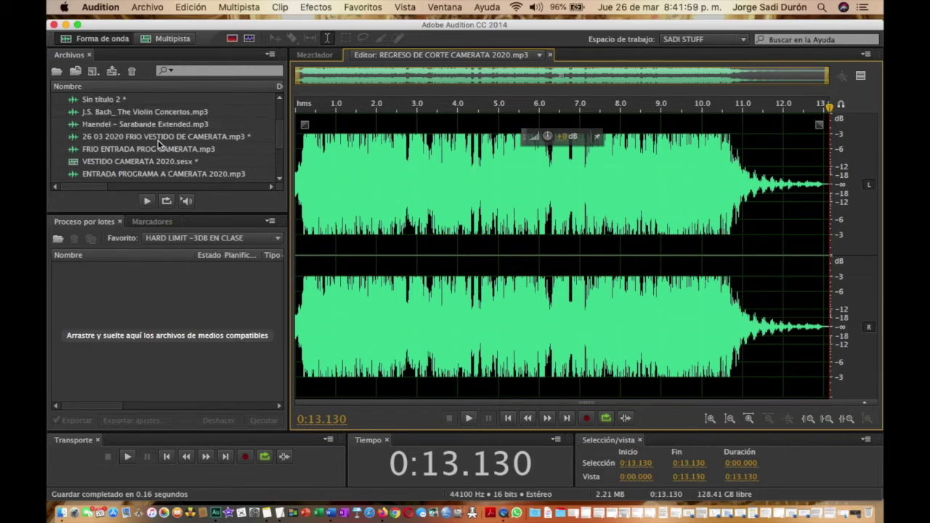
{"action": "double_click", "coordinate": [162, 140]}
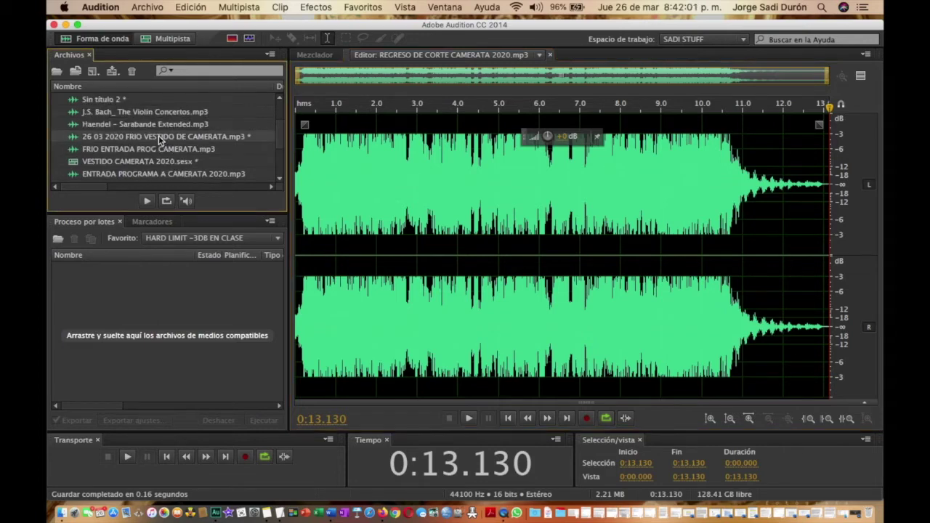
{"action": "left_click", "coordinate": [659, 205]}
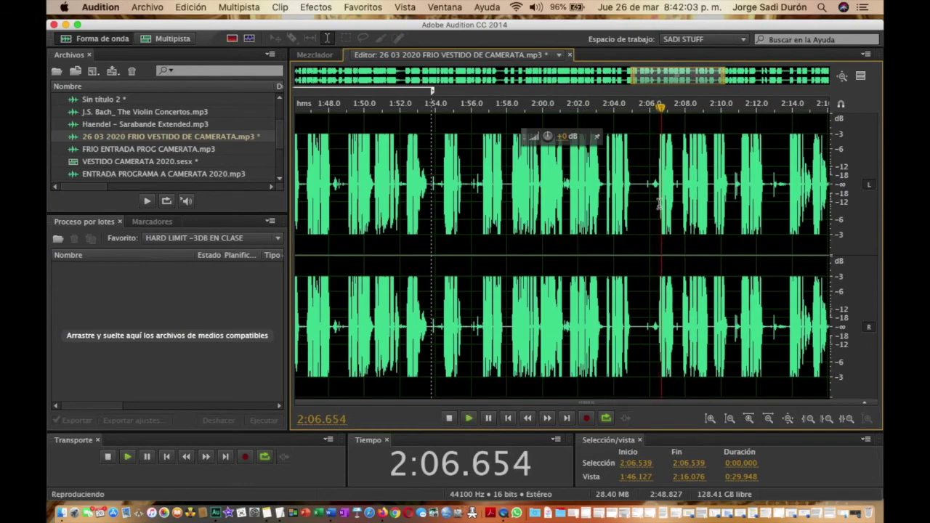
{"action": "key", "text": "space"}
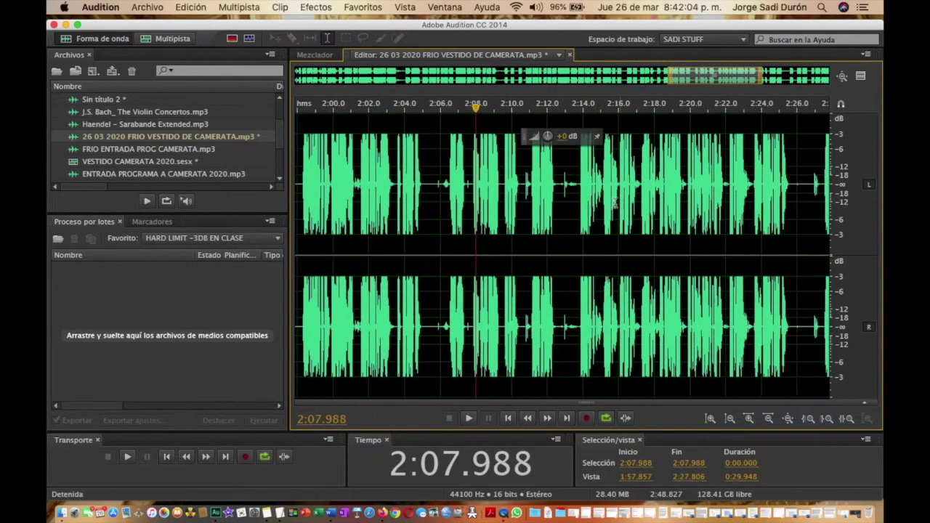
{"action": "left_click", "coordinate": [577, 205]}
{"action": "key", "text": "space"}
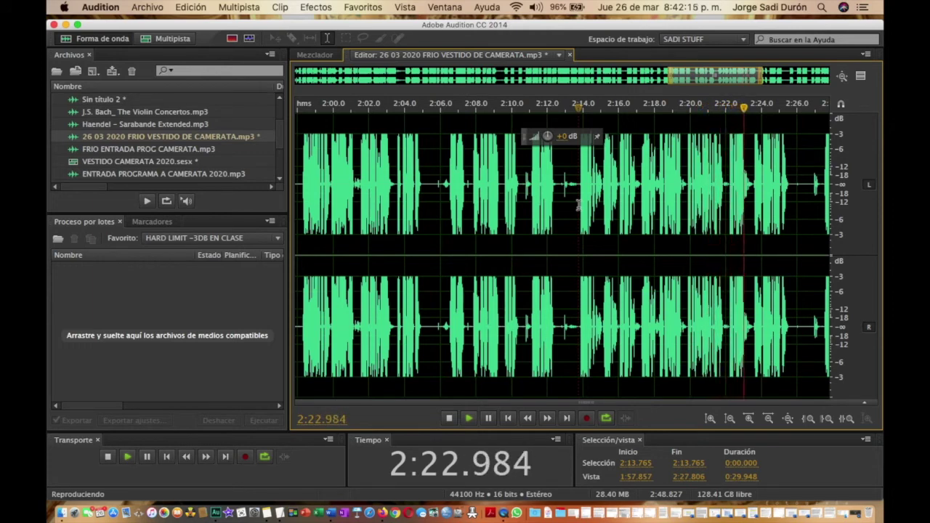
- Select the voice take from 2:13.765 to 2:25.736 and copy it to a new file
{"action": "left_click_drag", "start_coordinate": [578, 204], "coordinate": [582, 203]}
{"action": "left_click", "coordinate": [793, 169], "text": "shift"}
{"action": "key", "text": "space"}
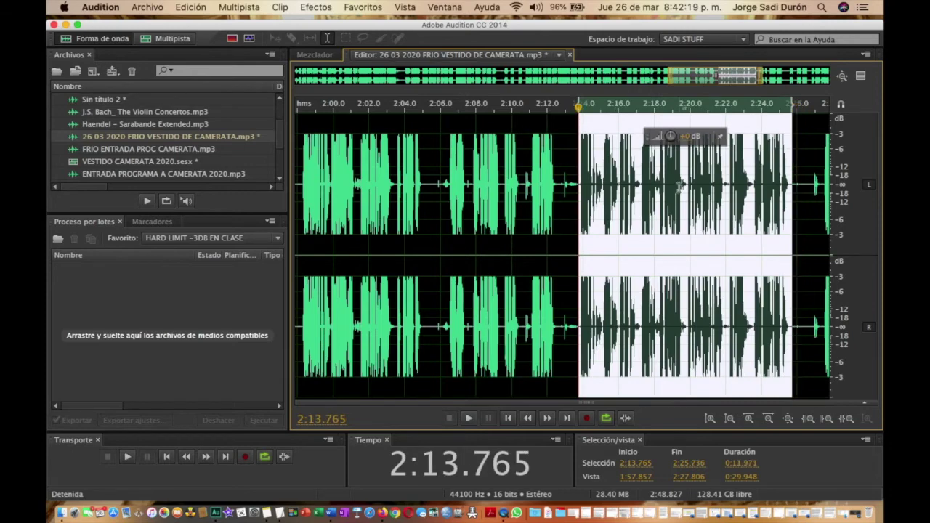
{"action": "right_click", "coordinate": [678, 186]}
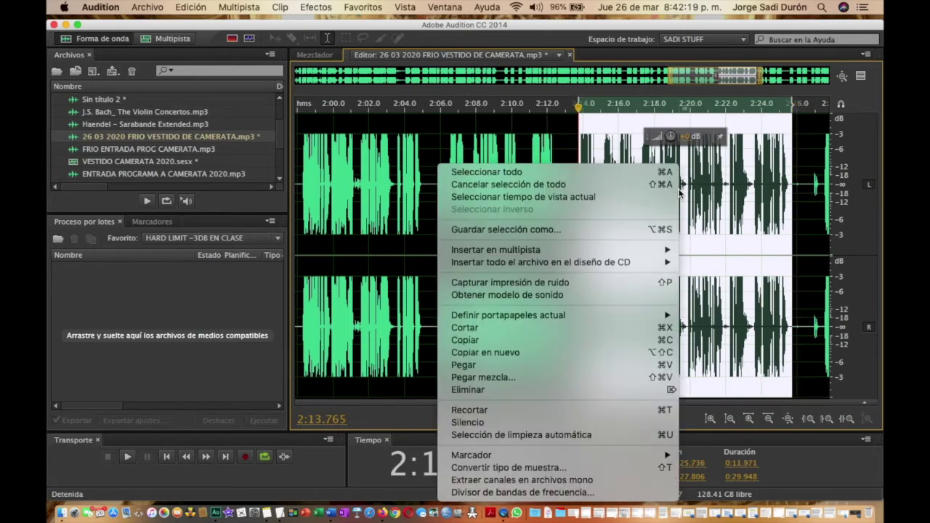
{"action": "left_click", "coordinate": [510, 353]}
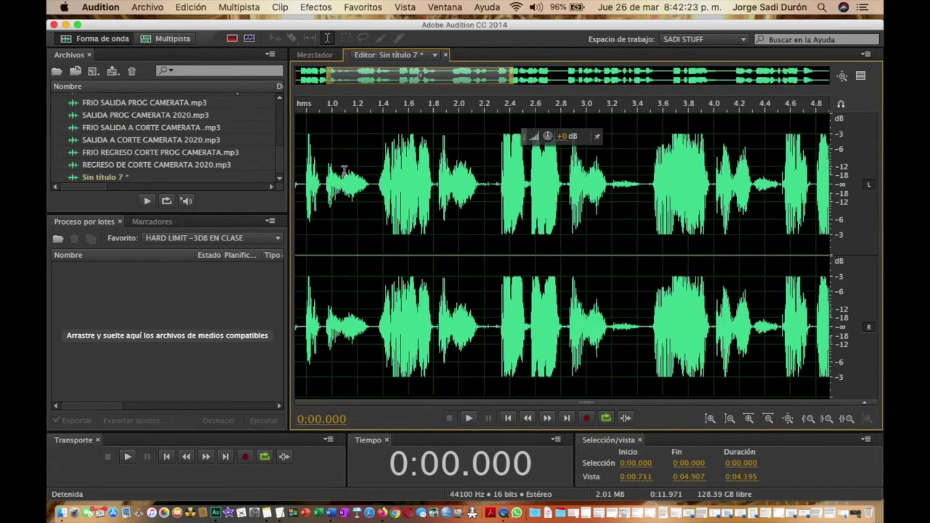
- Delete the blank start of the new voice file and silence the pause from 0:02.068 to 0:02.216
{"action": "left_click_drag", "start_coordinate": [307, 188], "coordinate": [281, 197]}
{"action": "key", "text": "Delete"}
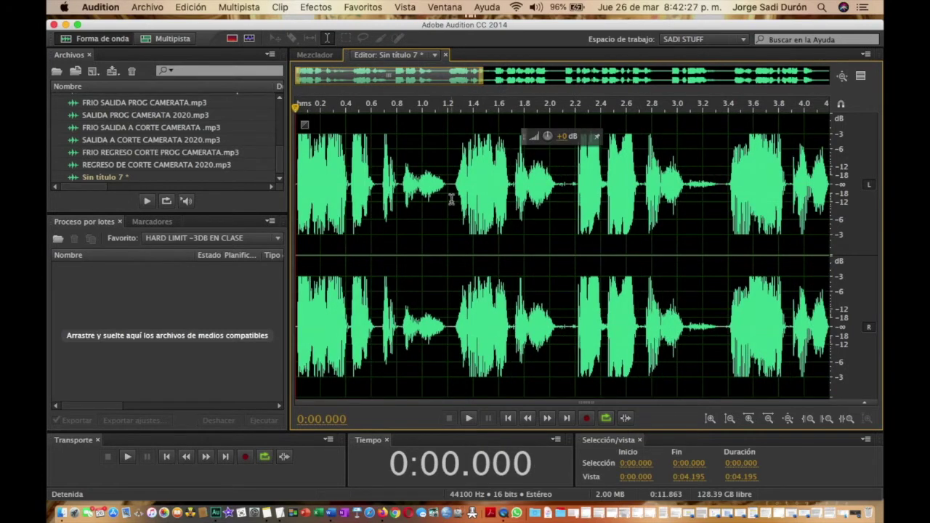
{"action": "left_click_drag", "start_coordinate": [578, 192], "coordinate": [557, 200]}
{"action": "left_click", "coordinate": [315, 7]}
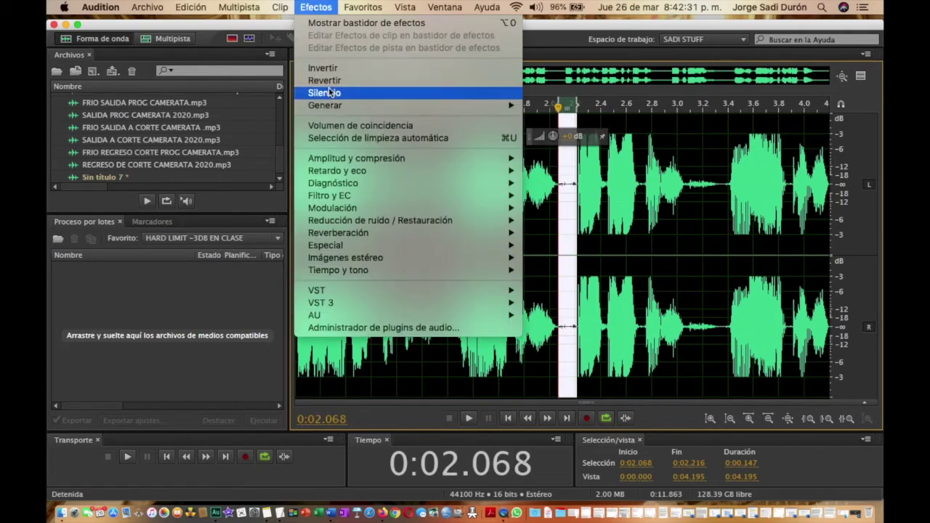
{"action": "left_click", "coordinate": [328, 93]}
- Delete the faint noise in the pause at 0:03.063 and silence the breath from 0:03.949 to 0:04.147
{"action": "left_click_drag", "start_coordinate": [684, 200], "coordinate": [717, 222]}
{"action": "key", "text": "Delete"}
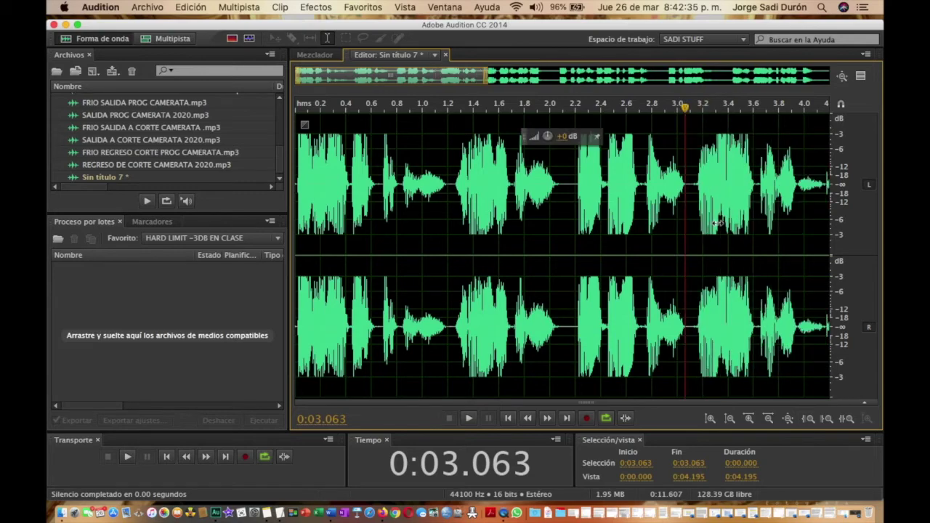
{"action": "scroll", "coordinate": [701, 212], "scroll_direction": "right", "scroll_amount": 5}
{"action": "left_click_drag", "start_coordinate": [526, 204], "coordinate": [552, 210]}
{"action": "left_click", "coordinate": [305, 8]}
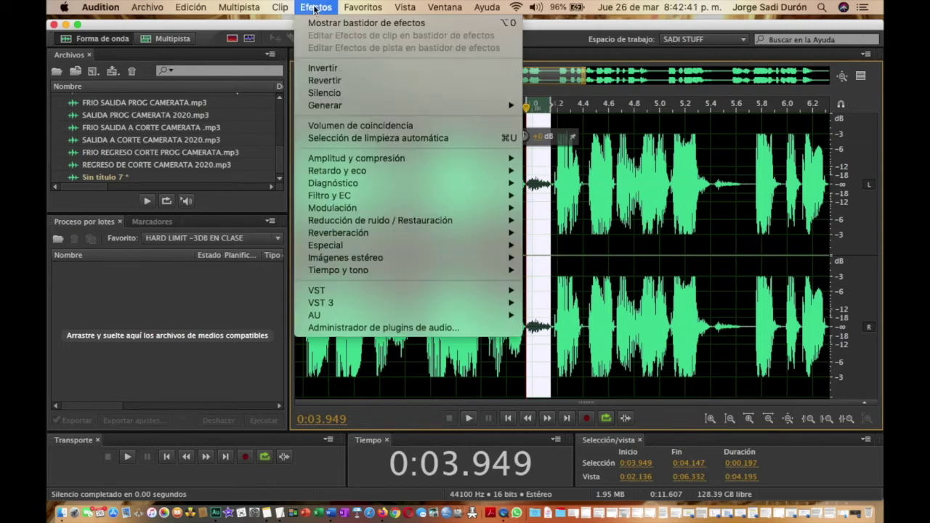
{"action": "left_click", "coordinate": [346, 92]}
- Delete the breath between 0:05.425 and 0:05.638 in the new voice file
{"action": "scroll", "coordinate": [633, 288], "scroll_direction": "right", "scroll_amount": 5}
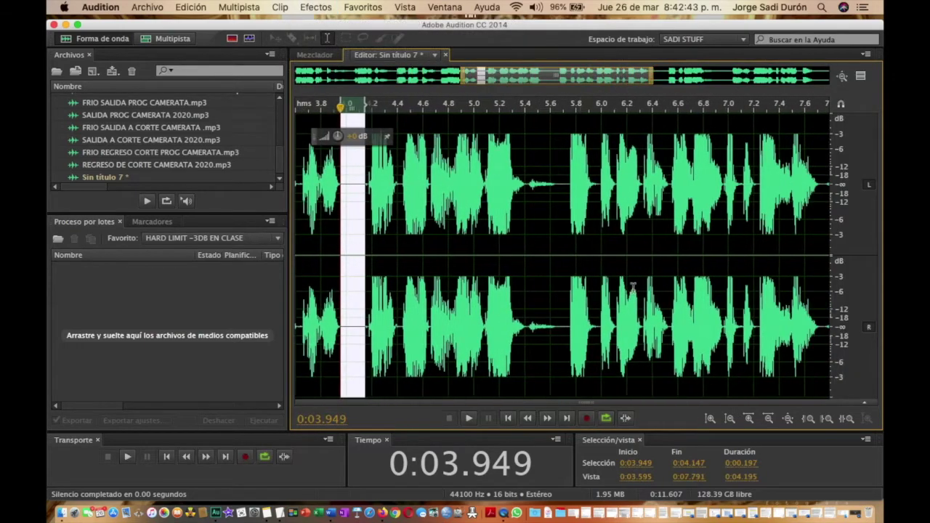
{"action": "left_click_drag", "start_coordinate": [527, 210], "coordinate": [556, 225]}
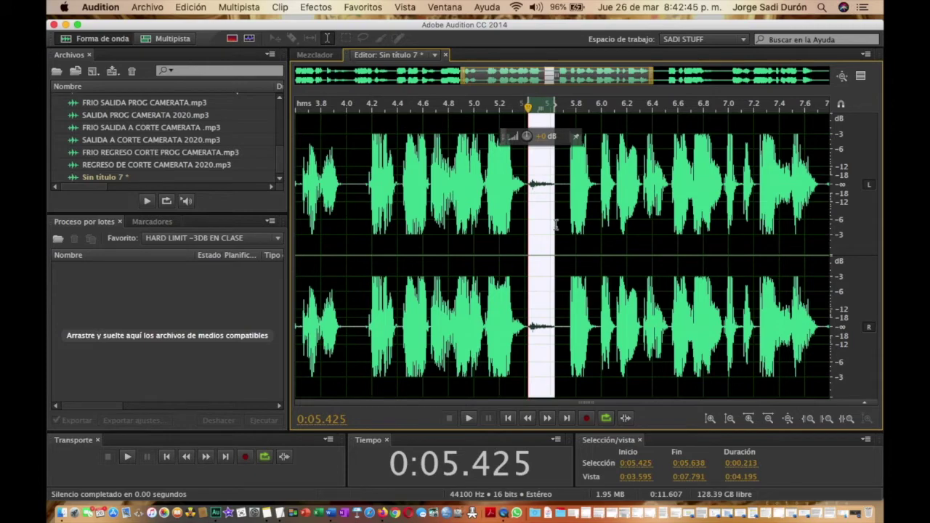
{"action": "key", "text": "Delete"}
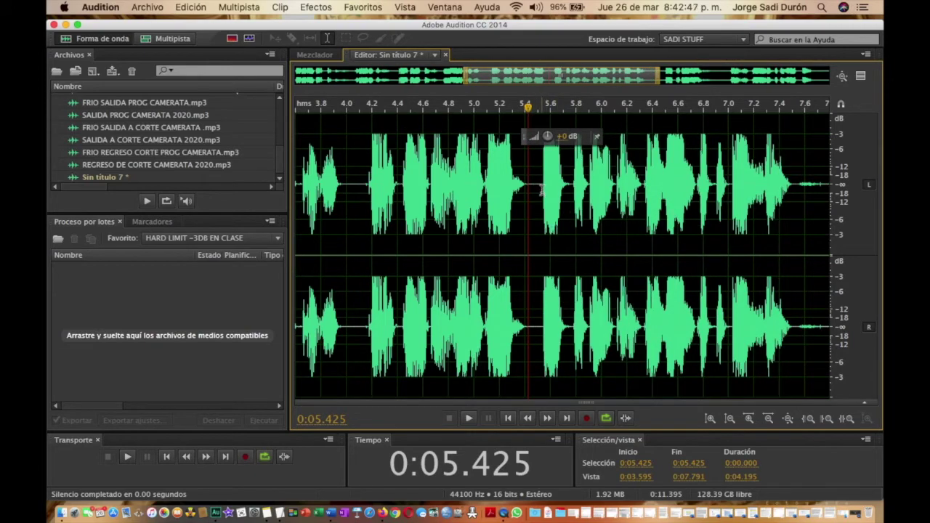
- Delete the faint noise between 0:07.561 and 0:07.828 in the voice file and play the join to check it
{"action": "scroll", "coordinate": [628, 204], "scroll_direction": "right", "scroll_amount": 6}
{"action": "left_click_drag", "start_coordinate": [619, 193], "coordinate": [586, 203]}
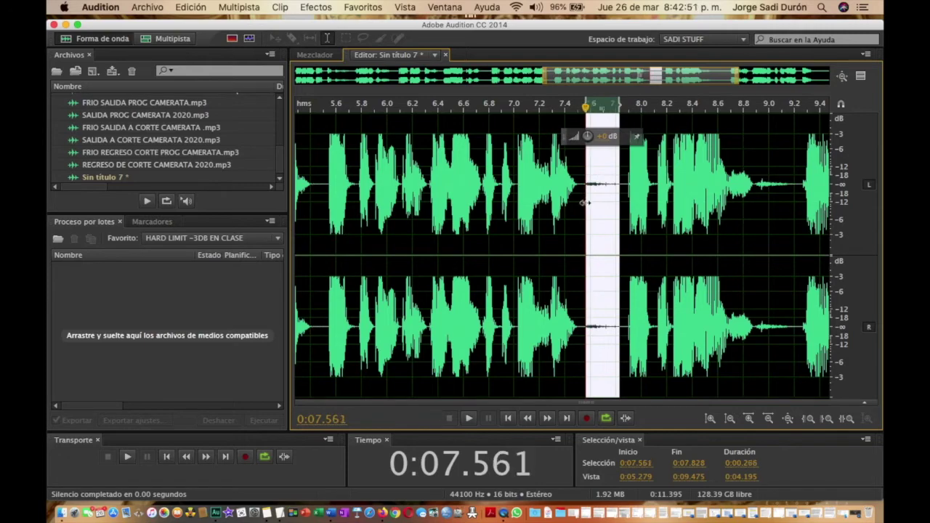
{"action": "key", "text": "Delete"}
{"action": "scroll", "coordinate": [586, 203], "scroll_direction": "up", "scroll_amount": 5}
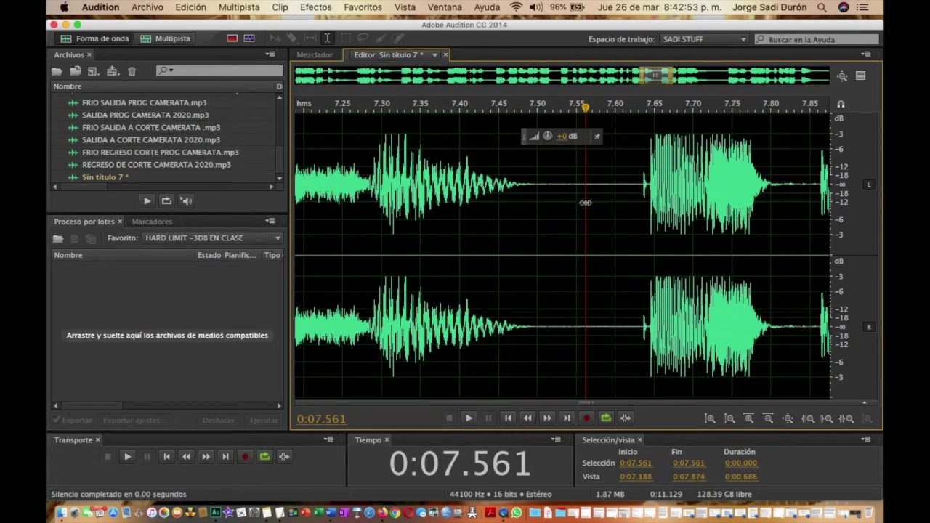
{"action": "key", "text": "space"}
{"action": "scroll", "coordinate": [633, 193], "scroll_direction": "down", "scroll_amount": 2}
{"action": "key", "text": "space"}
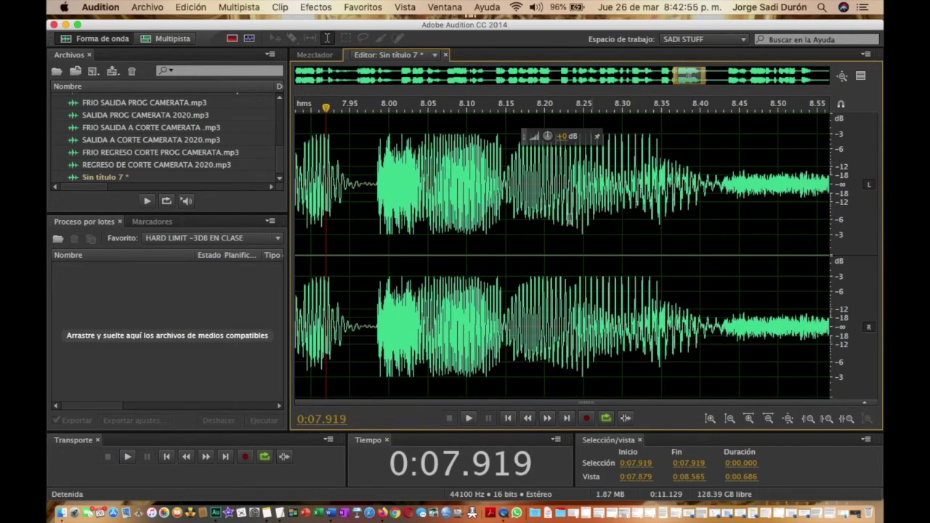
- Listen to the following phrase and delete the breath between 0:08.608 and 0:08.969
{"action": "scroll", "coordinate": [508, 224], "scroll_direction": "down", "scroll_amount": 2}
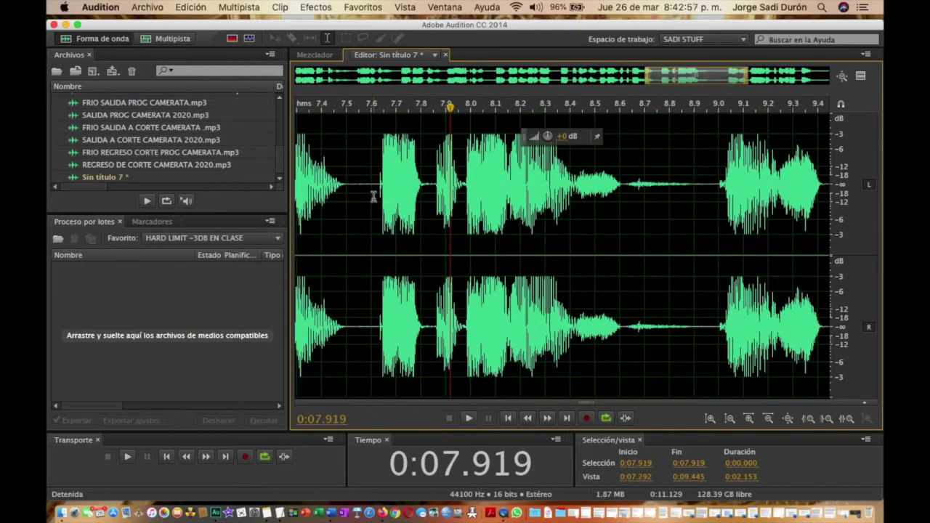
{"action": "scroll", "coordinate": [538, 209], "scroll_direction": "left", "scroll_amount": 3}
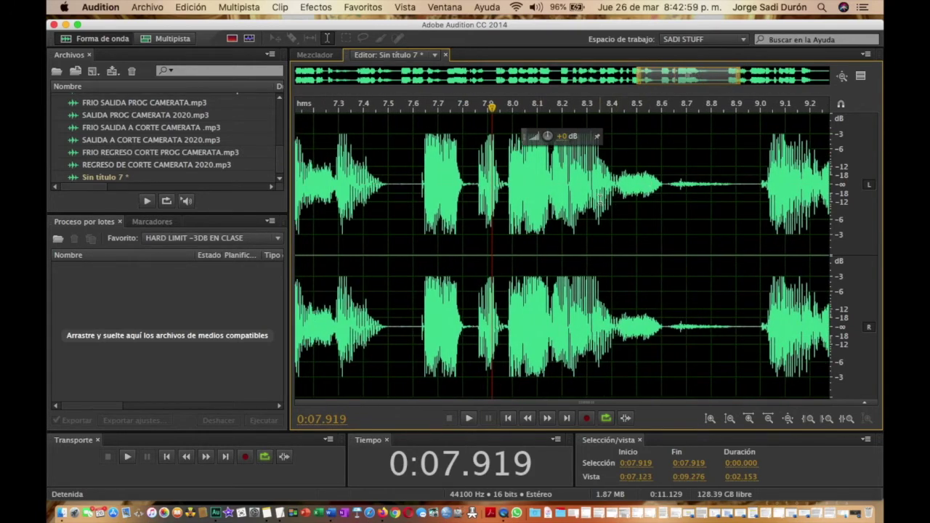
{"action": "key", "text": "space"}
{"action": "key", "text": "space"}
{"action": "left_click", "coordinate": [663, 191]}
{"action": "left_click_drag", "start_coordinate": [663, 191], "coordinate": [753, 244]}
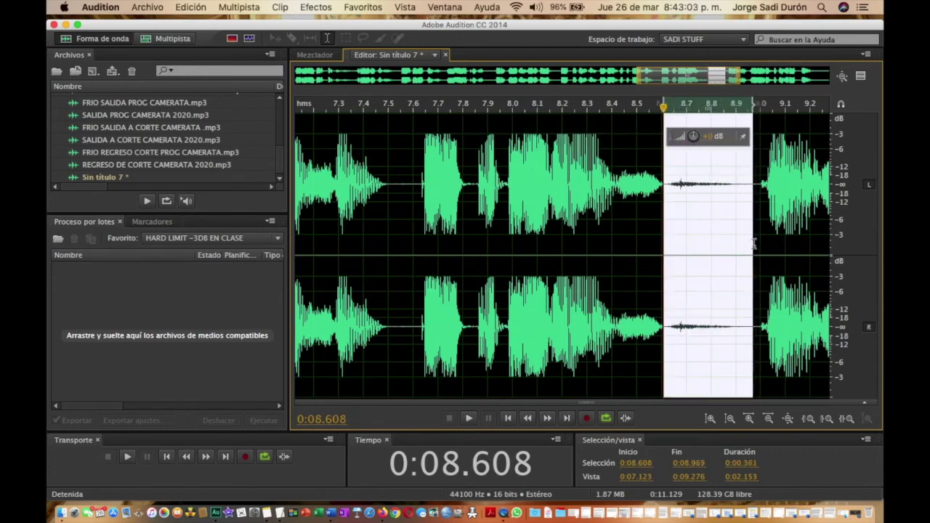
{"action": "key", "text": "Delete"}
{"action": "scroll", "coordinate": [754, 246], "scroll_direction": "down", "scroll_amount": 5}
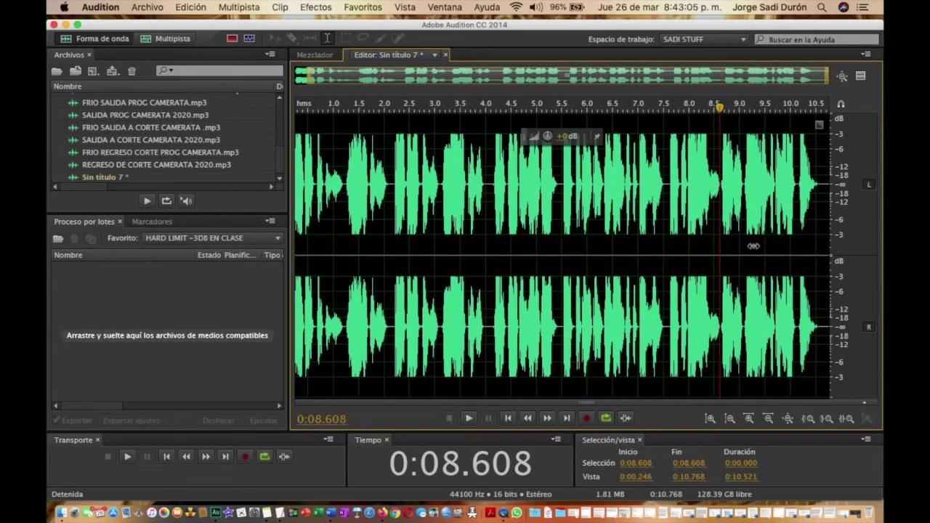
- Select the visible voice from 0:00.246 to 0:10.768 and play it to review the cleaned take
{"action": "double_click", "coordinate": [584, 217]}
{"action": "key", "text": "space"}
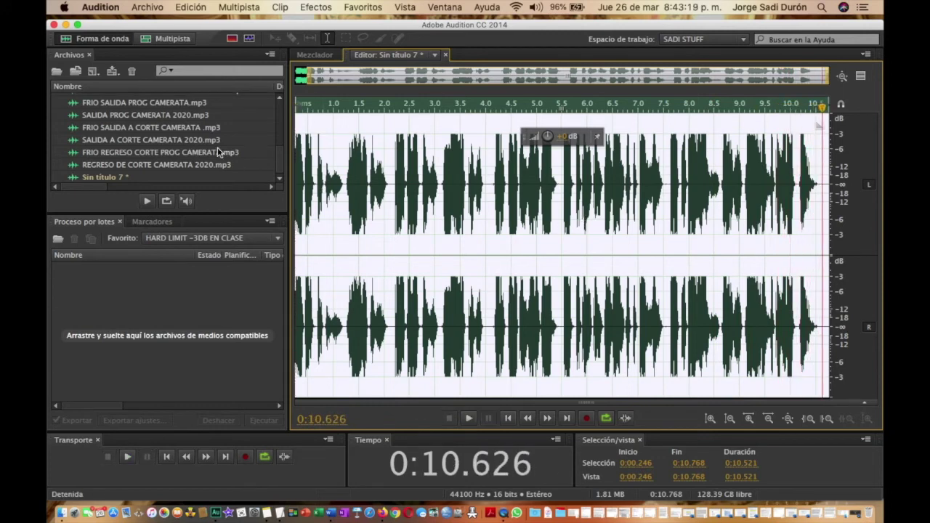
{"action": "key", "text": "space"}
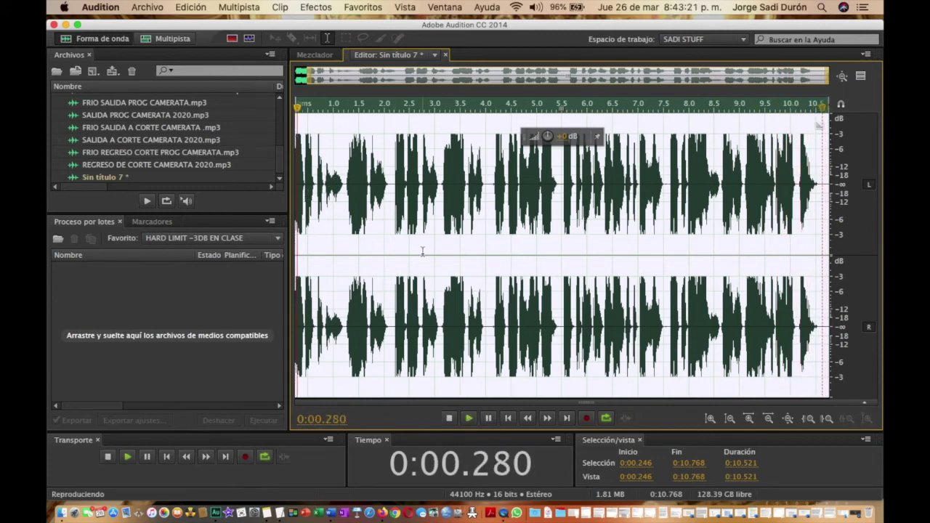
{"action": "key", "text": "space"}
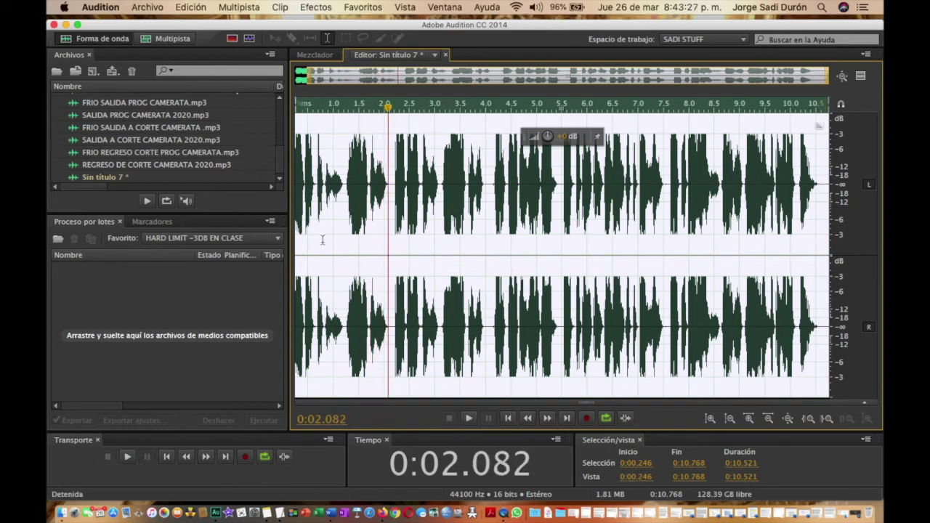
- Save the cleaned voice as "FRIO SECCION ENTREVISTA .mp3" in MP3 format, accepting the lossy compression
{"action": "key", "text": "super+s"}
{"action": "type", "text": "SECCION ENTREVISTA .wav"}
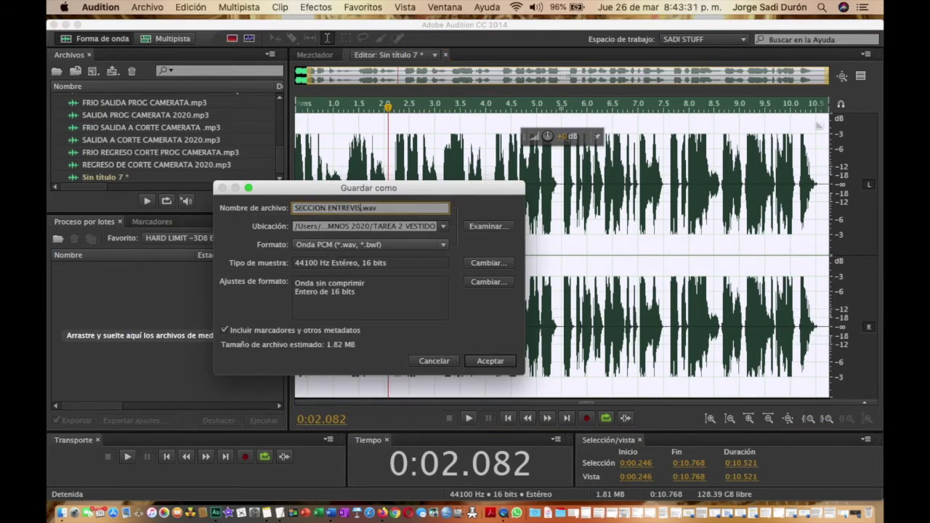
{"action": "left_click", "coordinate": [296, 209]}
{"action": "type", "text": "FRIO"}
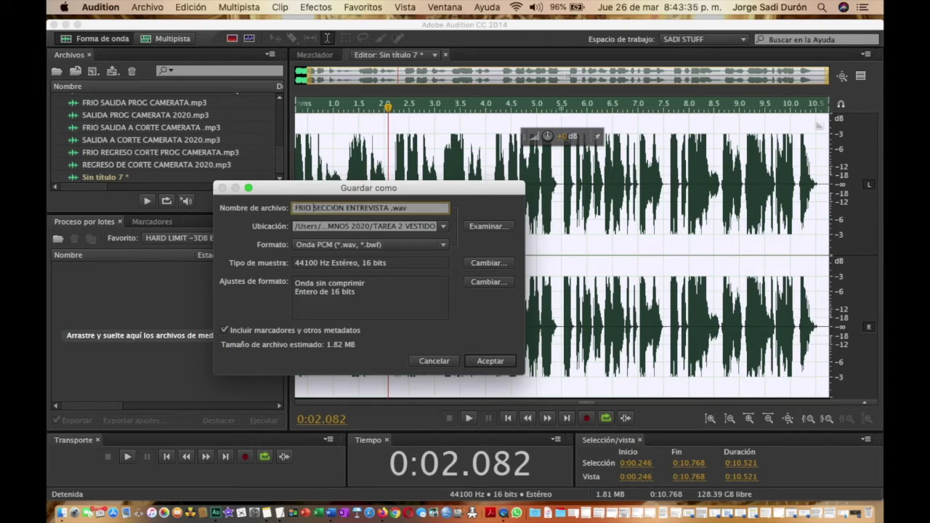
{"action": "left_click", "coordinate": [385, 252]}
{"action": "left_click", "coordinate": [365, 356]}
{"action": "left_click", "coordinate": [486, 361]}
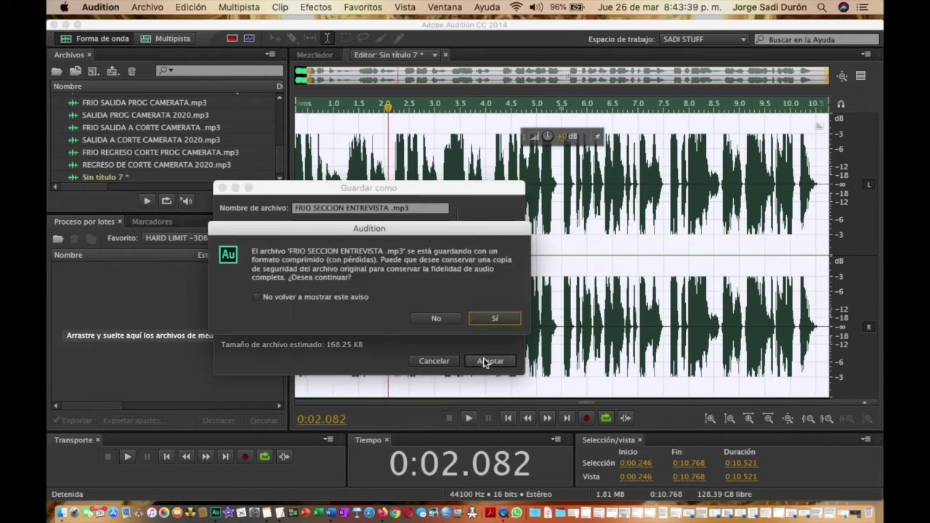
{"action": "left_click", "coordinate": [501, 321]}
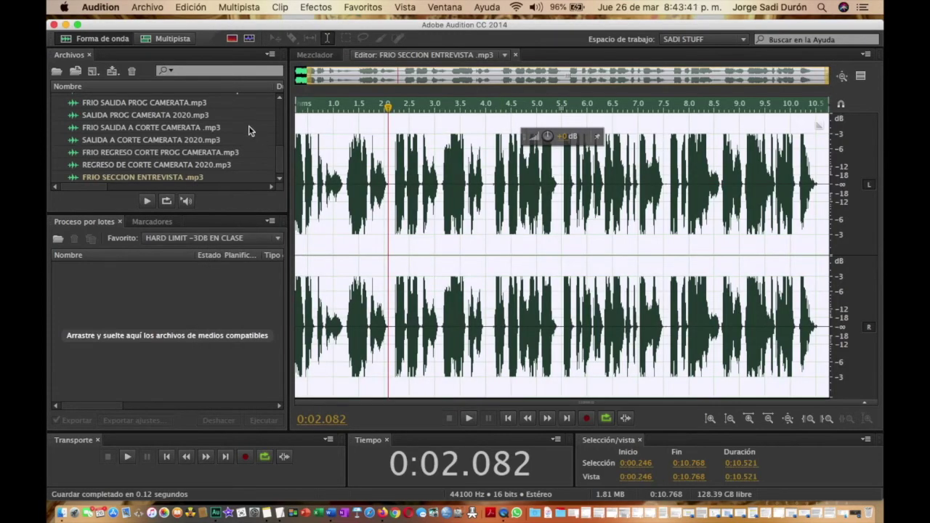
- Insert the interview-section voice into the VESTIDO CAMERATA 2020 session and place it on Pista 2 at about 1:37.5
{"action": "right_click", "coordinate": [336, 209]}
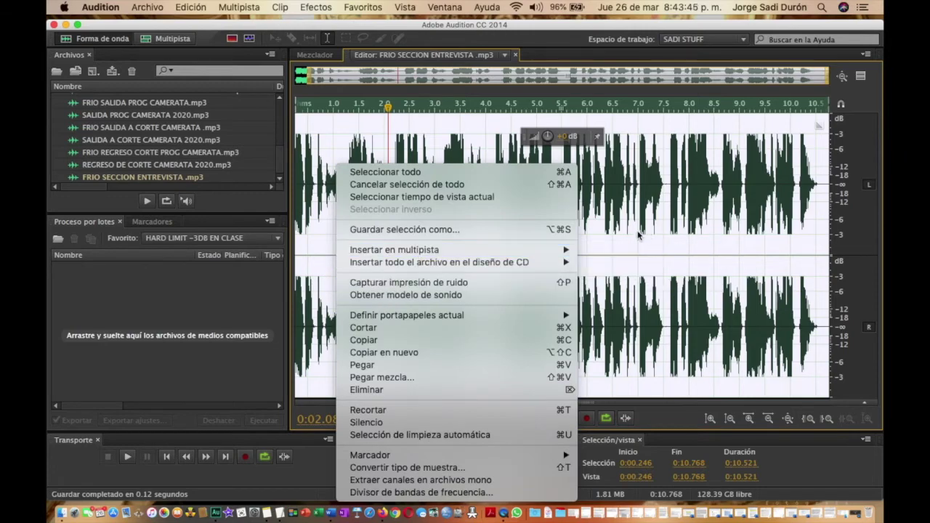
{"action": "mouse_move", "coordinate": [571, 250]}
{"action": "left_click", "coordinate": [603, 269]}
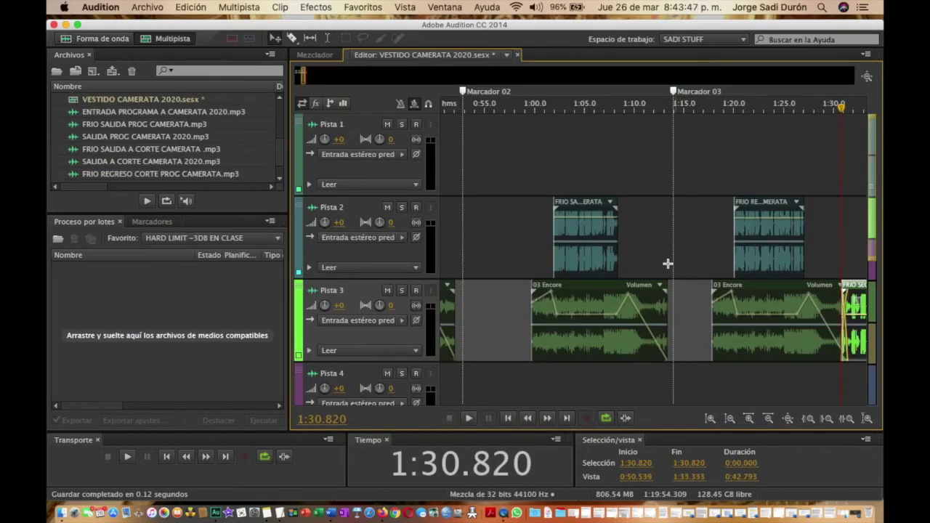
{"action": "scroll", "coordinate": [724, 289], "scroll_direction": "right", "scroll_amount": 5}
{"action": "scroll", "coordinate": [723, 289], "scroll_direction": "down", "scroll_amount": 1}
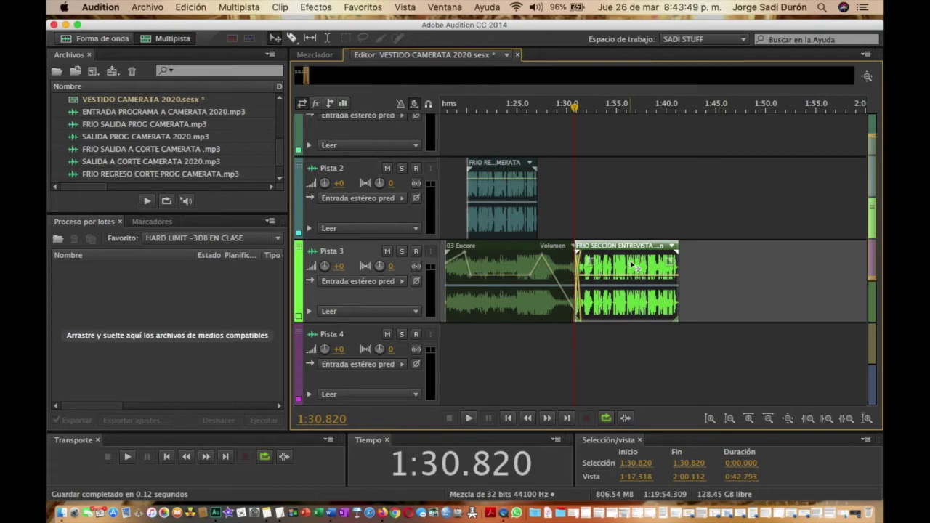
{"action": "left_click_drag", "start_coordinate": [633, 266], "coordinate": [699, 196]}
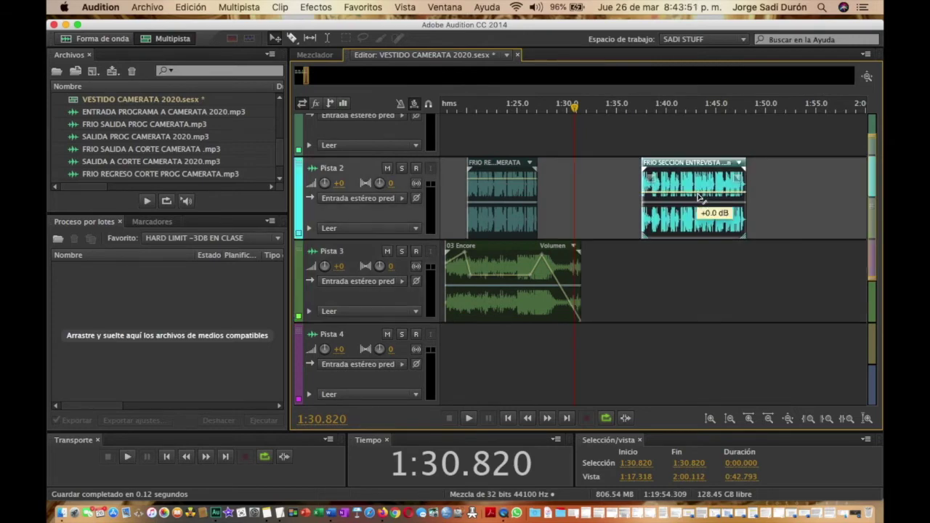
- Place Haendel – Sarabande Extended.mp3 on Pista 3 at about 1:34 and lower its volume envelope where the voice enters
{"action": "left_click", "coordinate": [114, 149]}
{"action": "scroll", "coordinate": [115, 149], "scroll_direction": "down", "scroll_amount": 5}
{"action": "scroll", "coordinate": [114, 149], "scroll_direction": "up", "scroll_amount": 1}
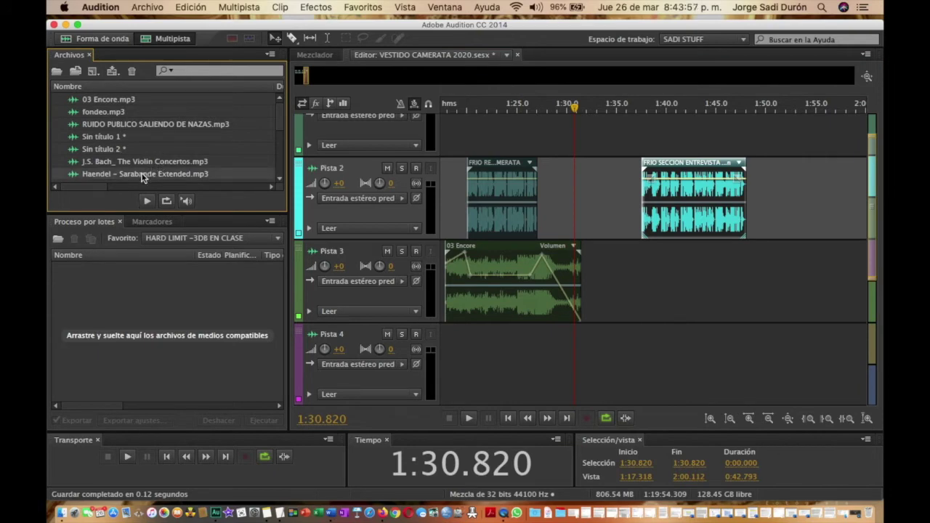
{"action": "left_click_drag", "start_coordinate": [143, 178], "coordinate": [605, 297]}
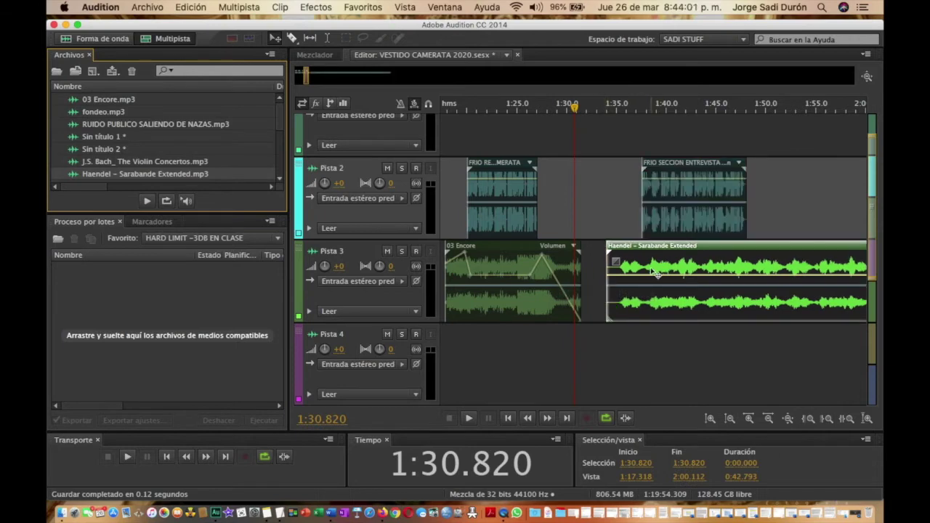
{"action": "mouse_move", "coordinate": [649, 276]}
{"action": "left_mouse_down"}
{"action": "mouse_move", "coordinate": [628, 260]}
{"action": "mouse_move", "coordinate": [647, 272]}
{"action": "left_mouse_up"}
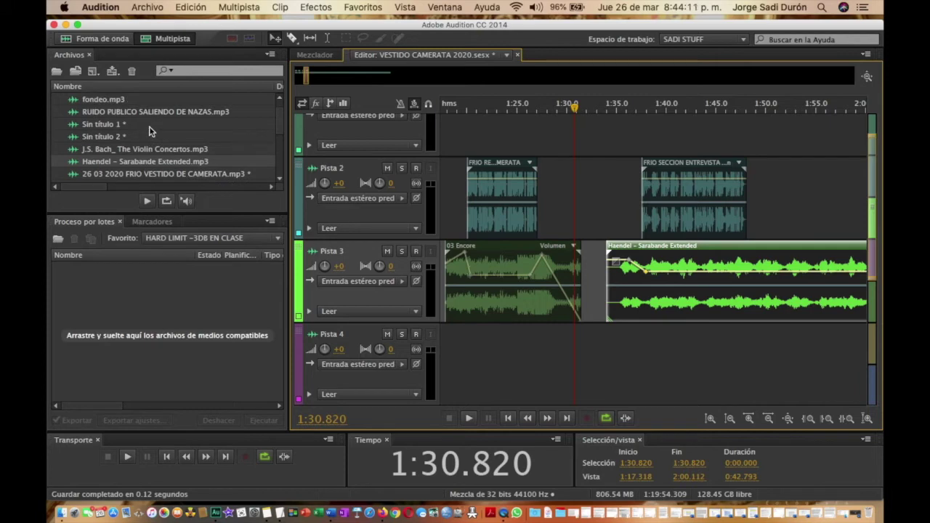
- Find fondeo.mp3 among the project files and place it on Pista 4 at about 1:37
{"action": "scroll", "coordinate": [149, 131], "scroll_direction": "down", "scroll_amount": 4}
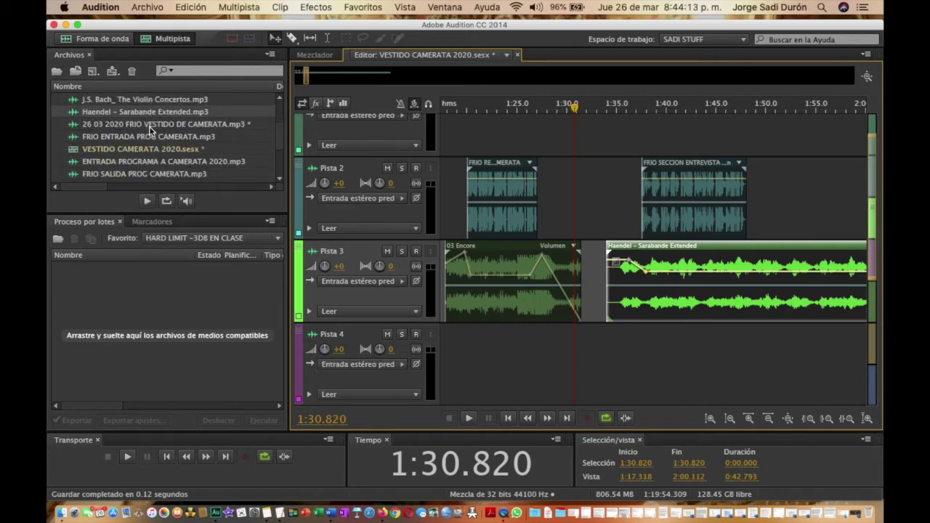
{"action": "scroll", "coordinate": [150, 130], "scroll_direction": "down", "scroll_amount": 1}
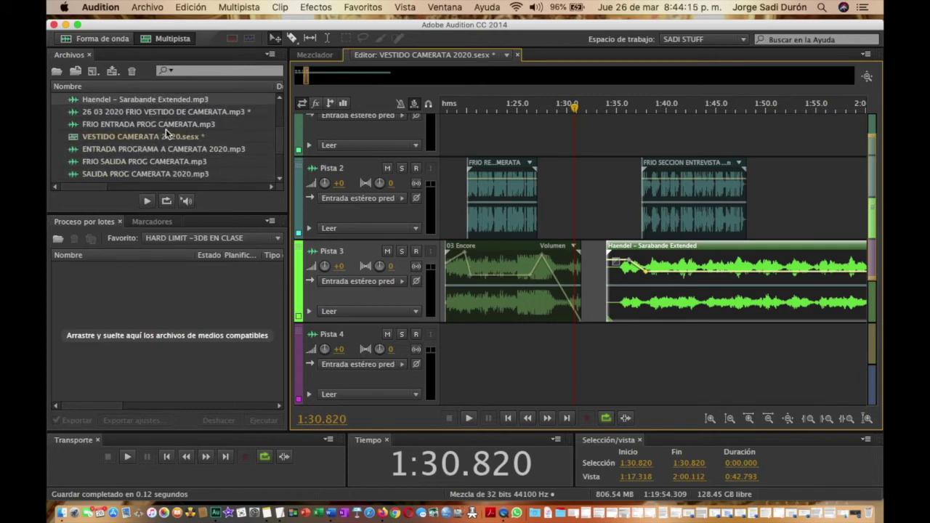
{"action": "scroll", "coordinate": [166, 133], "scroll_direction": "down", "scroll_amount": 3}
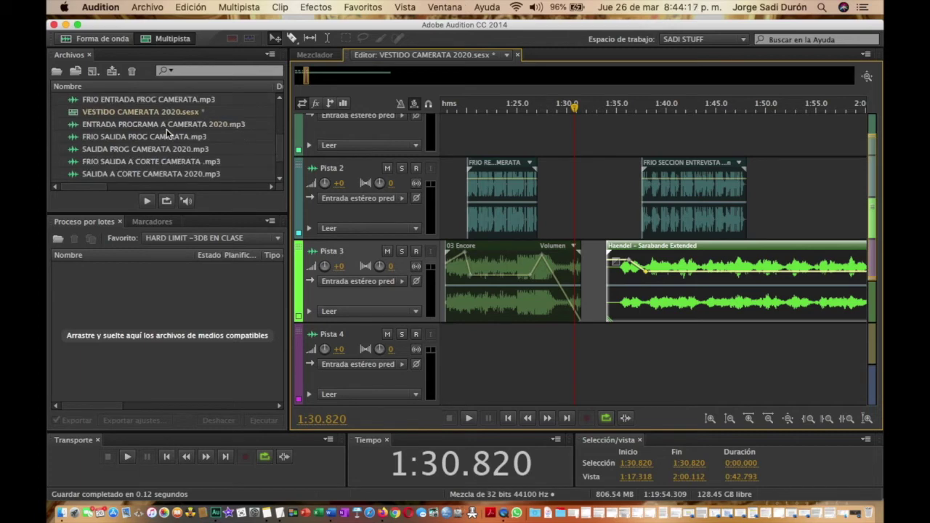
{"action": "scroll", "coordinate": [166, 133], "scroll_direction": "down", "scroll_amount": 2}
{"action": "scroll", "coordinate": [167, 132], "scroll_direction": "up", "scroll_amount": 7}
{"action": "scroll", "coordinate": [166, 133], "scroll_direction": "up", "scroll_amount": 4}
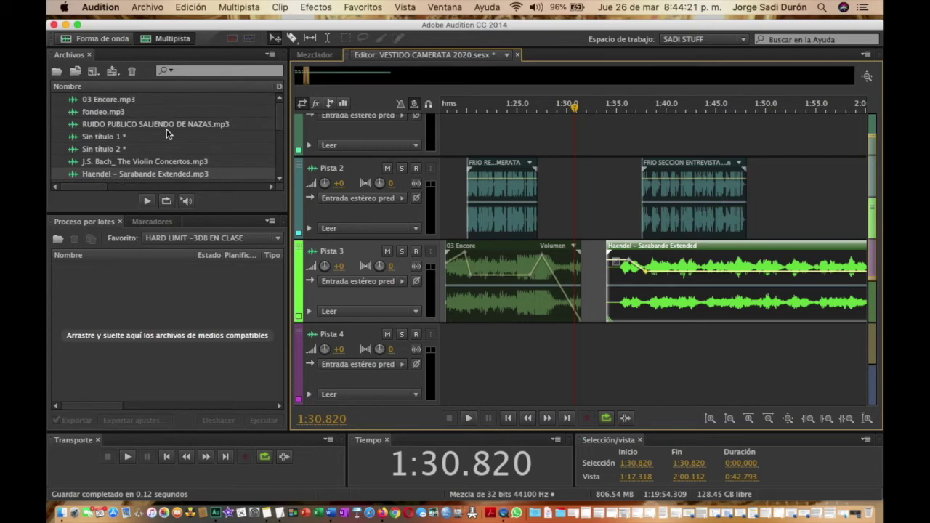
{"action": "left_click_drag", "start_coordinate": [96, 114], "coordinate": [633, 376]}
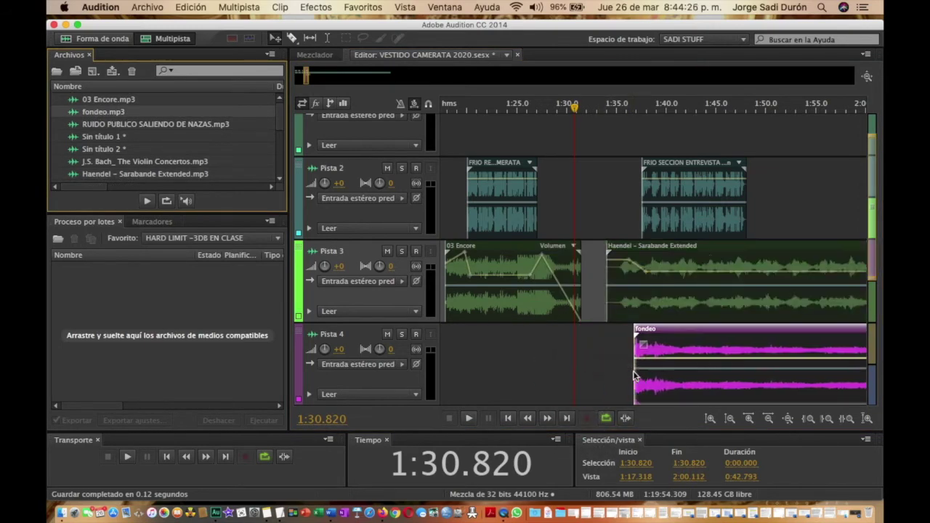
- Play the mix from 1:34.141 and shape a fade-in on the fondeo clip, starting its volume at about -11.1 dB
{"action": "left_click", "coordinate": [607, 109]}
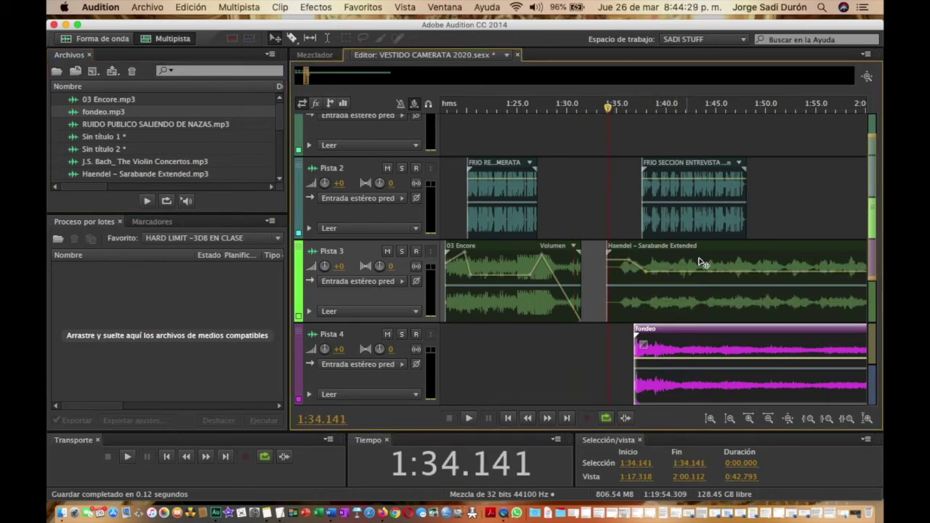
{"action": "key", "text": "space"}
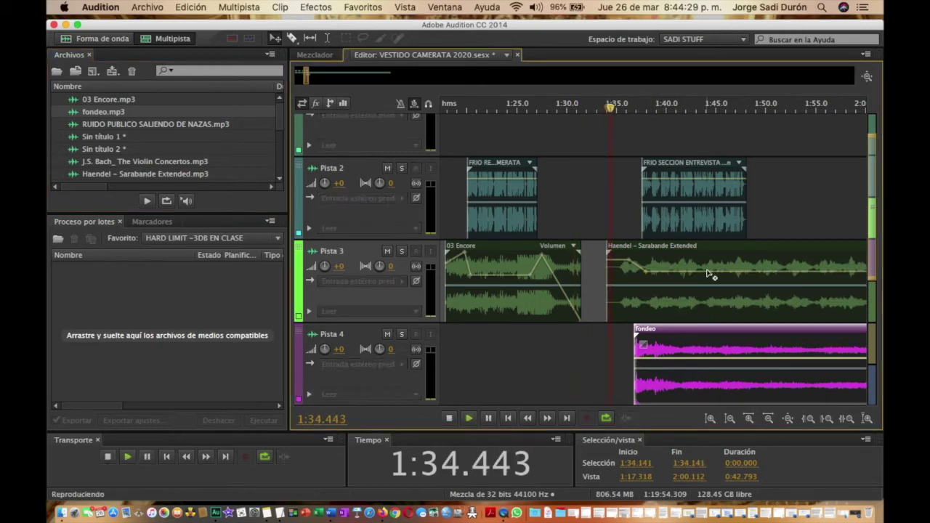
{"action": "left_click", "coordinate": [655, 360]}
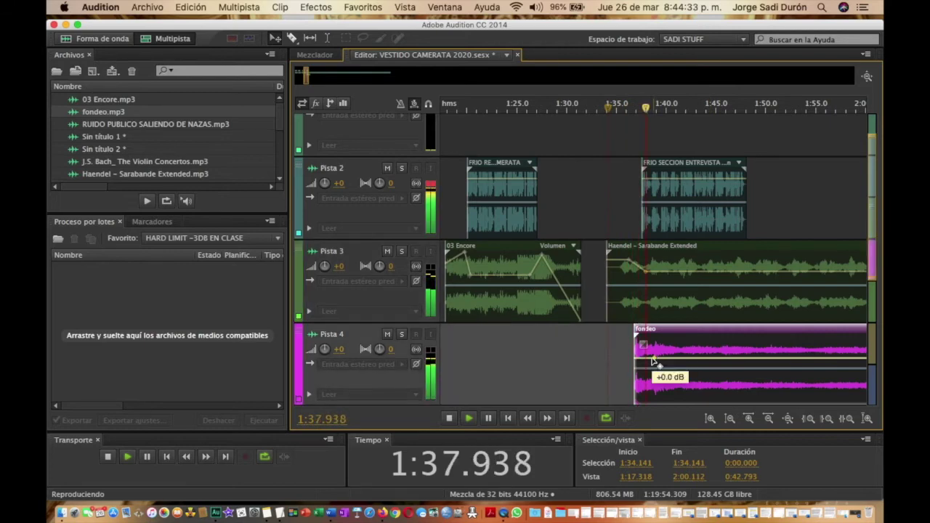
{"action": "left_click_drag", "start_coordinate": [639, 361], "coordinate": [636, 378]}
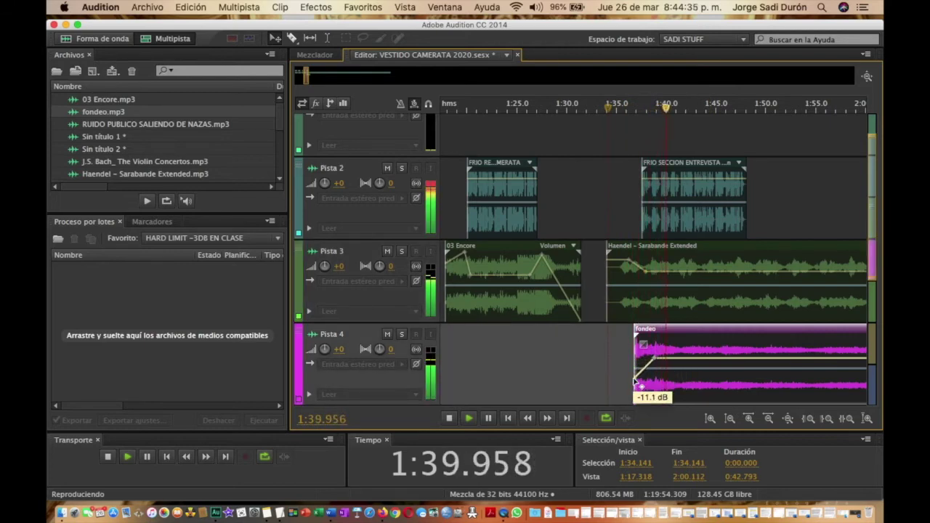
- Raise the Sarabande's volume envelope under the voice during playback and stop at the end of the voice
{"action": "left_click", "coordinate": [651, 273]}
{"action": "left_click_drag", "start_coordinate": [651, 273], "coordinate": [651, 260]}
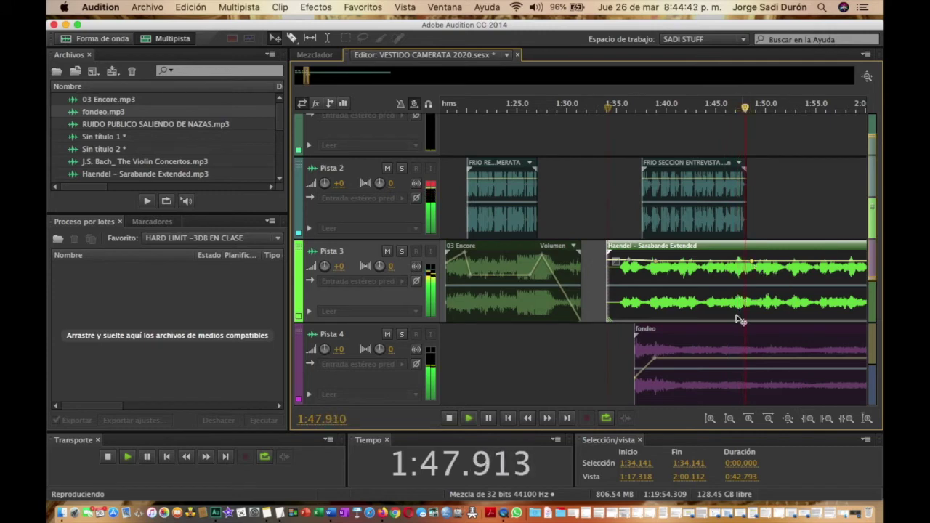
{"action": "key", "text": "space"}
- Move the fondeo clip to start at about 1:33 and fade in the Sarabande's opening, playing from 1:33.013
{"action": "left_click_drag", "start_coordinate": [686, 343], "coordinate": [648, 343]}
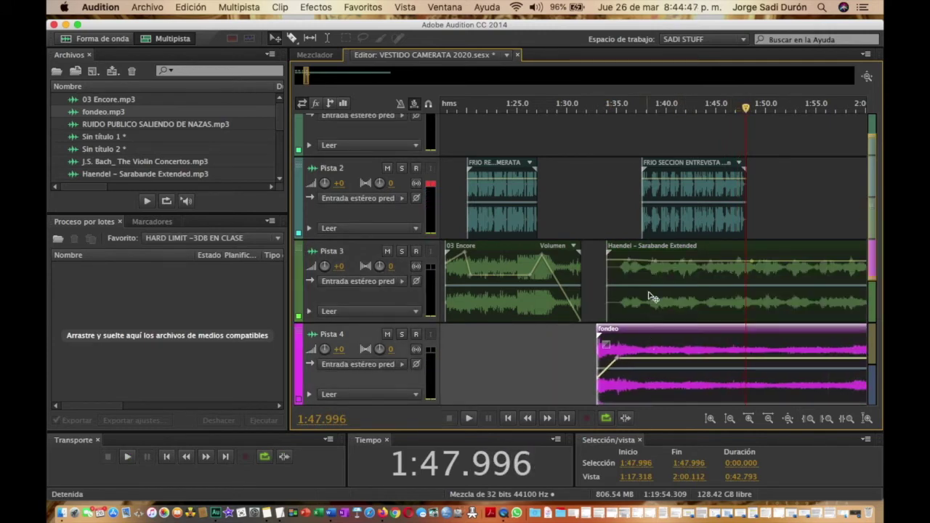
{"action": "left_click", "coordinate": [597, 109]}
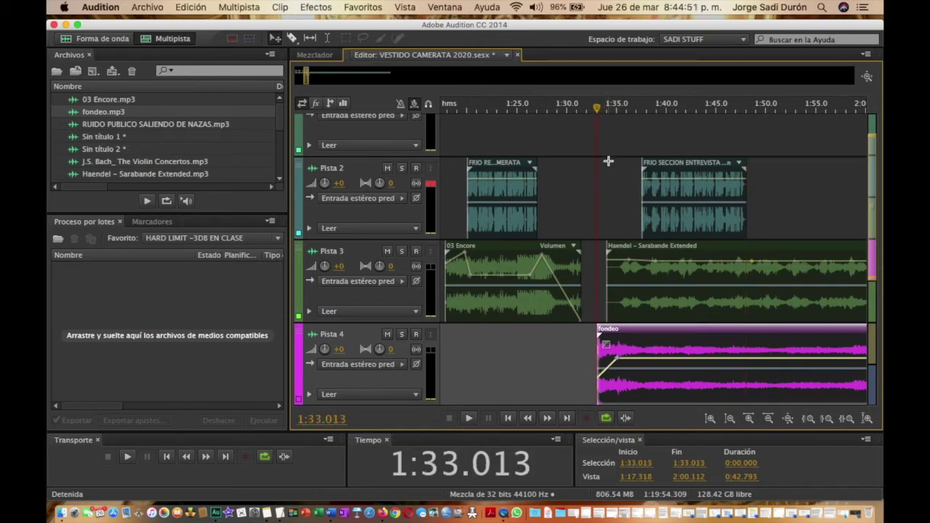
{"action": "left_click_drag", "start_coordinate": [621, 263], "coordinate": [616, 293]}
{"action": "key", "text": "space"}
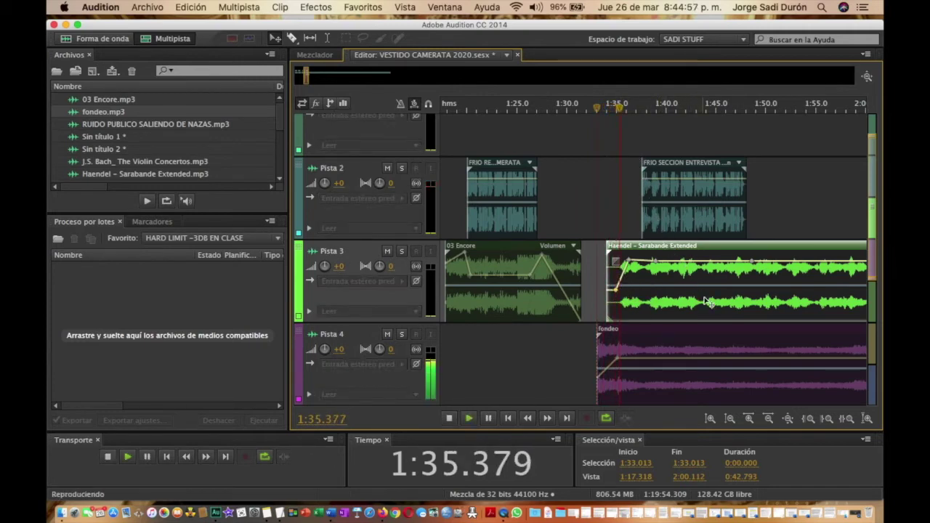
- Stop playback, lower the fondeo and Sarabande volumes as the voice begins, and swell then fade out the Sarabande after the voice, ending at about 1:54
{"action": "left_click_drag", "start_coordinate": [656, 357], "coordinate": [658, 369]}
{"action": "key", "text": "space"}
{"action": "left_click_drag", "start_coordinate": [643, 265], "coordinate": [657, 274]}
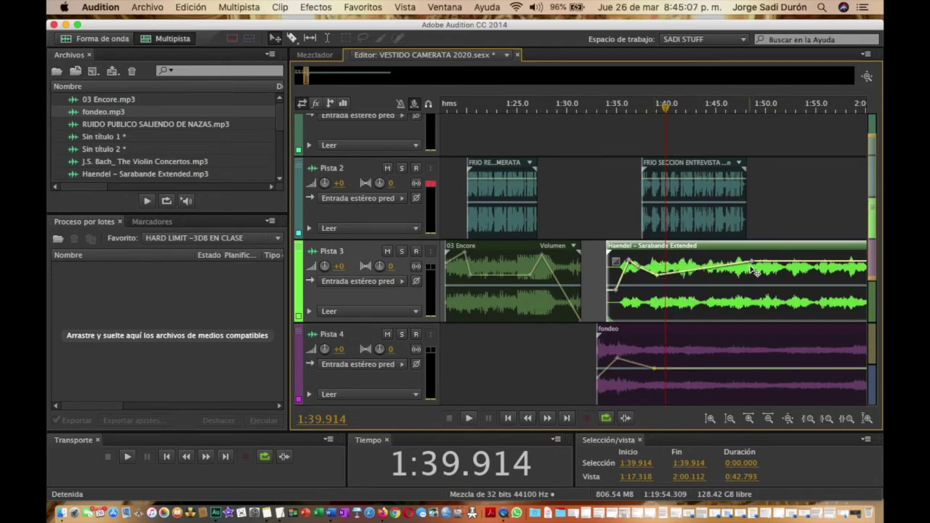
{"action": "left_click_drag", "start_coordinate": [752, 263], "coordinate": [803, 327]}
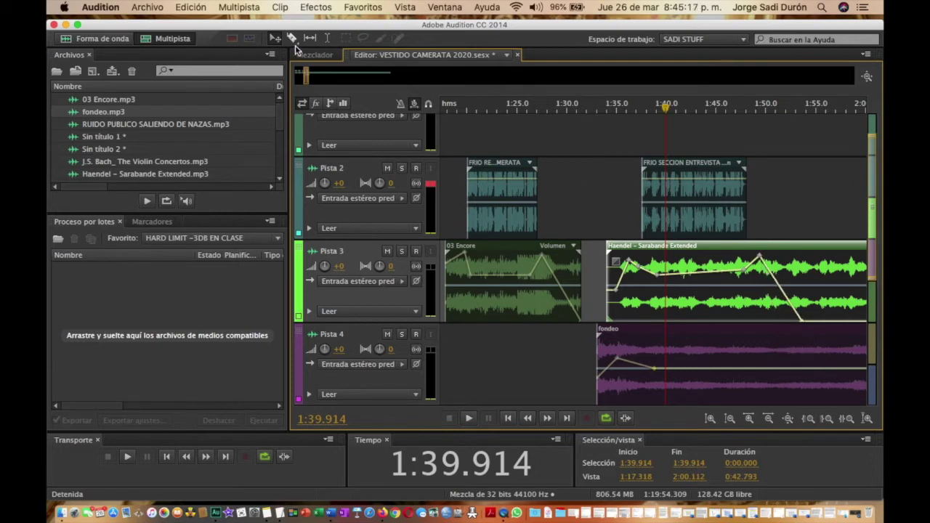
- Split the Sarabande clip at the end of its fade-out, about 1:54, and delete the remainder
{"action": "left_click", "coordinate": [801, 291]}
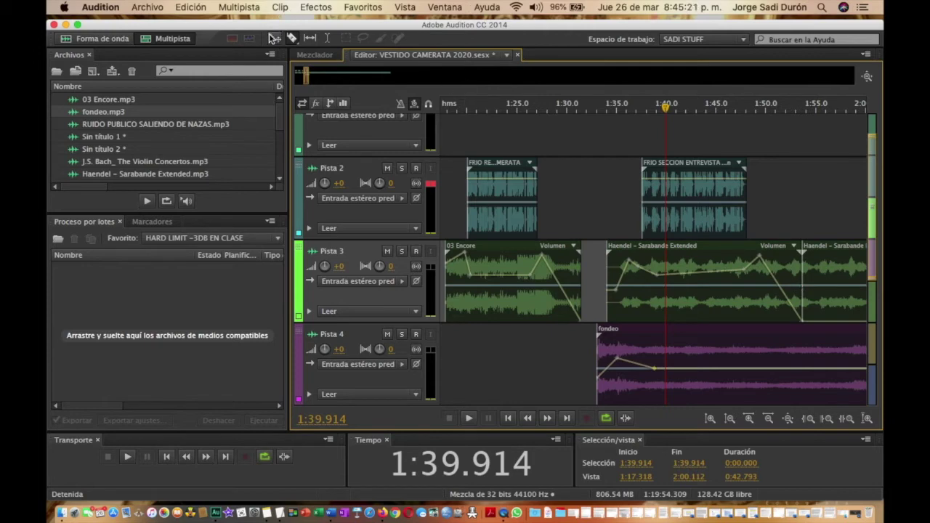
{"action": "left_click", "coordinate": [848, 267]}
{"action": "key", "text": "Delete"}
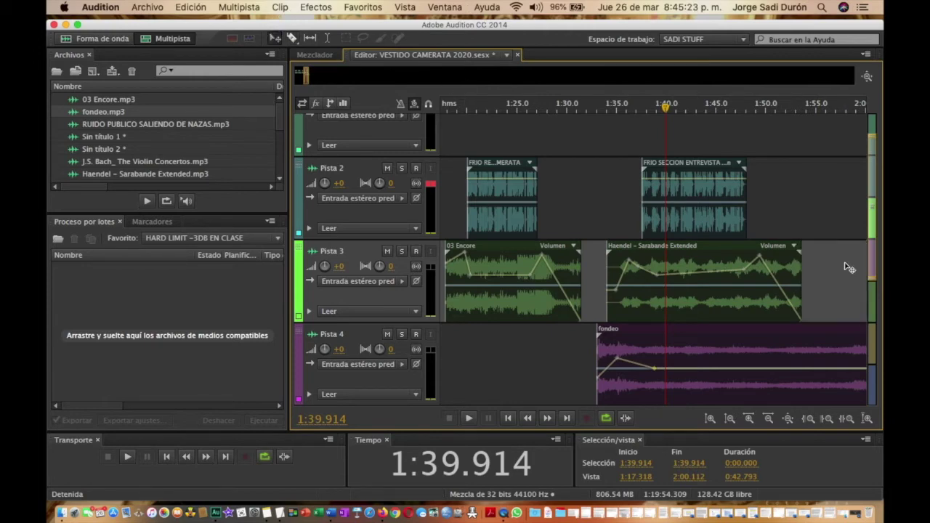
- Duck the fondeo clip under the voice, raise and fade it out at the end, and play the mix from 1:32.524
{"action": "left_click_drag", "start_coordinate": [657, 373], "coordinate": [649, 388]}
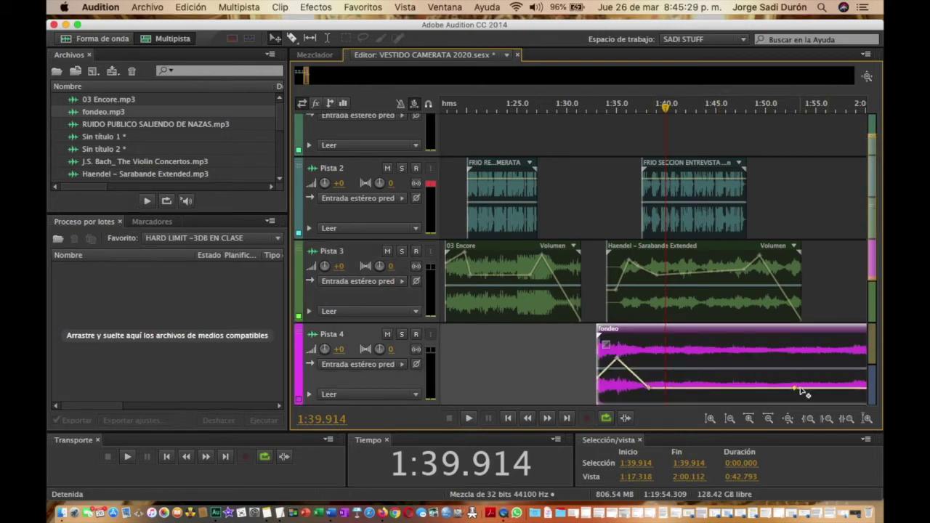
{"action": "left_click_drag", "start_coordinate": [801, 391], "coordinate": [839, 397]}
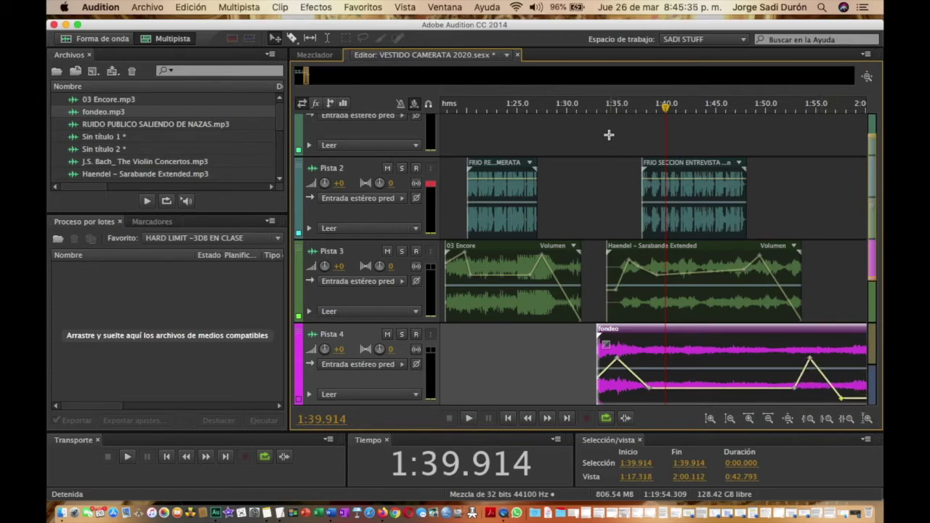
{"action": "left_click", "coordinate": [593, 111]}
{"action": "key", "text": "space"}
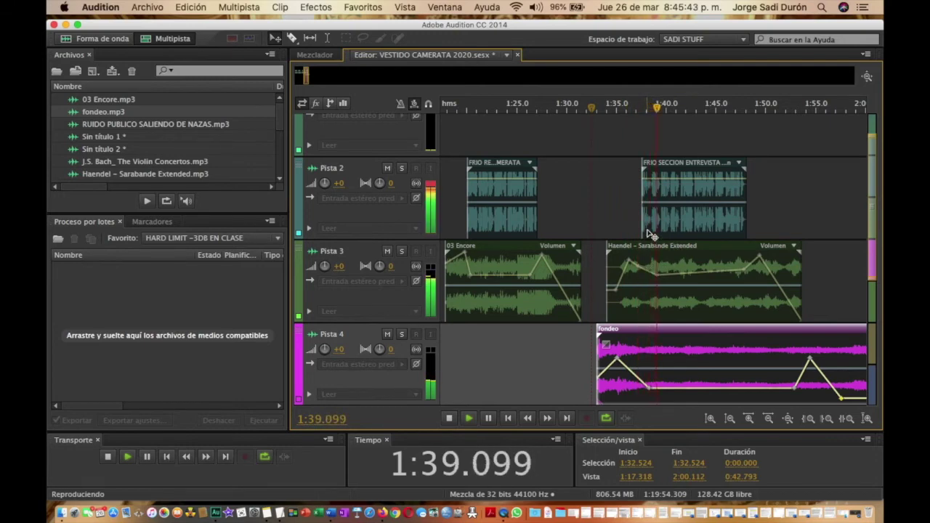
{"action": "key", "text": "space"}
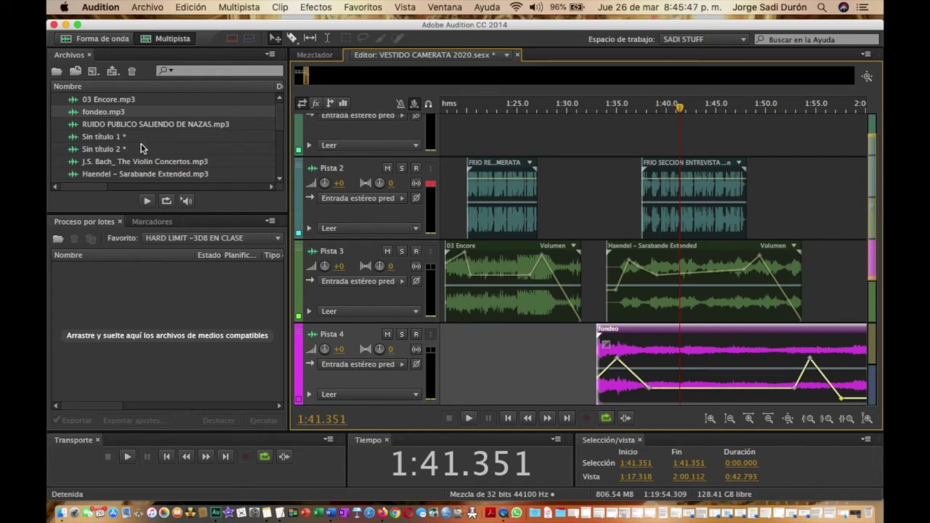
- Find 26 03 2020 FRIO VESTIDO DE CAMERATA.mp3 among the project files and open it in the waveform editor
{"action": "scroll", "coordinate": [142, 148], "scroll_direction": "down", "scroll_amount": 5}
{"action": "scroll", "coordinate": [142, 148], "scroll_direction": "up", "scroll_amount": 1}
{"action": "scroll", "coordinate": [142, 148], "scroll_direction": "down", "scroll_amount": 5}
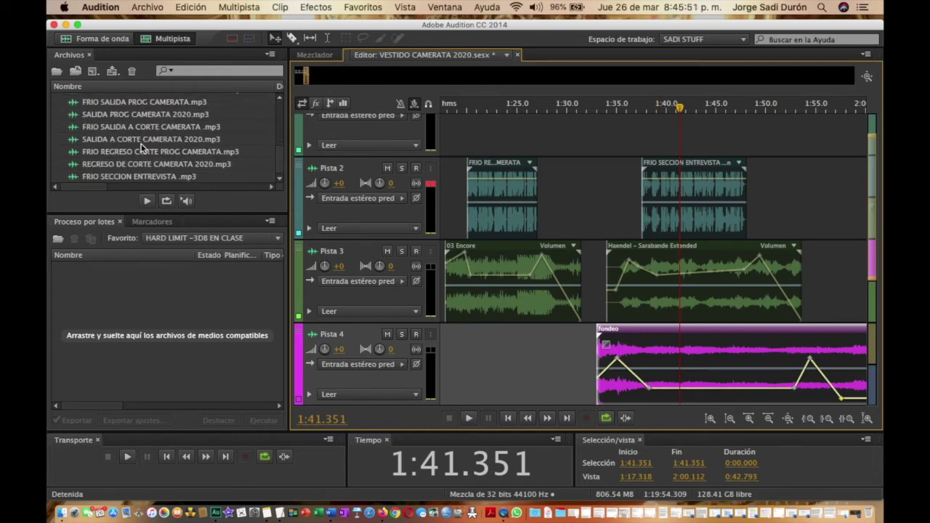
{"action": "scroll", "coordinate": [142, 148], "scroll_direction": "up", "scroll_amount": 4}
{"action": "scroll", "coordinate": [143, 148], "scroll_direction": "up", "scroll_amount": 7}
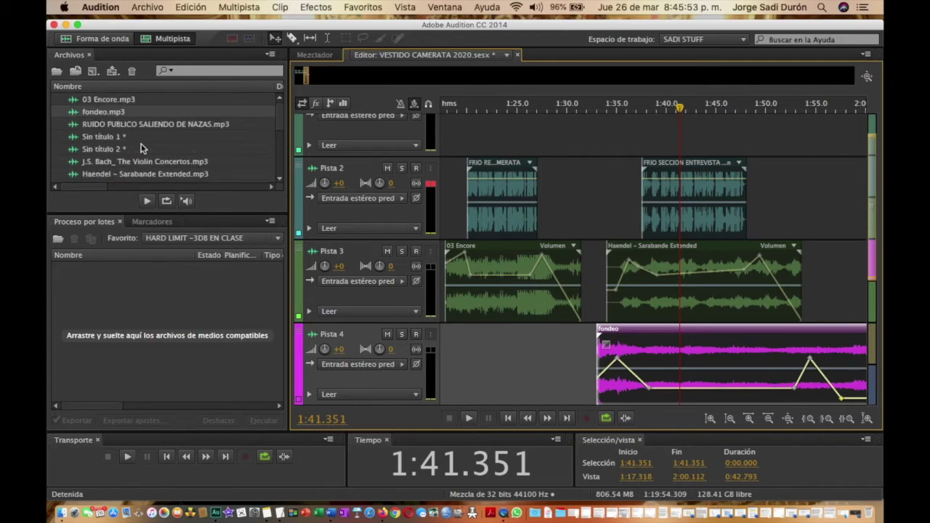
{"action": "scroll", "coordinate": [135, 145], "scroll_direction": "down", "scroll_amount": 4}
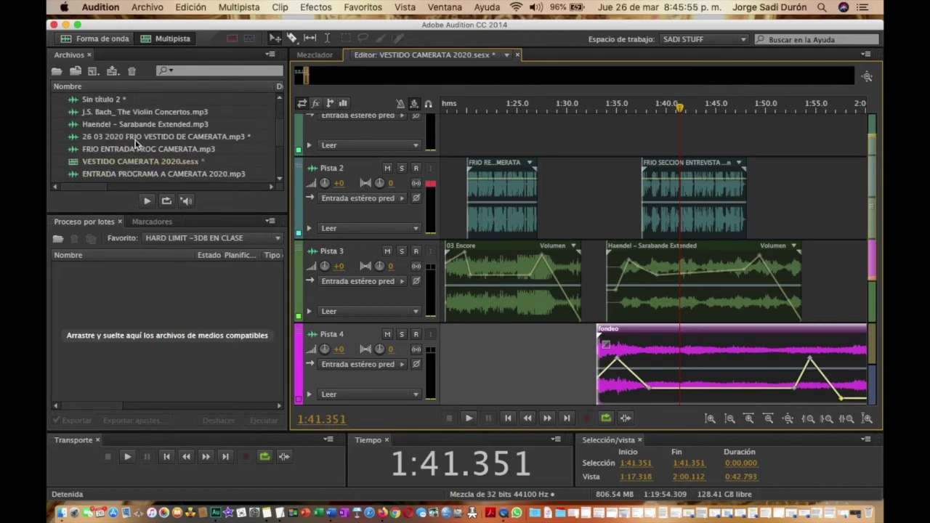
{"action": "scroll", "coordinate": [137, 157], "scroll_direction": "down", "scroll_amount": 1}
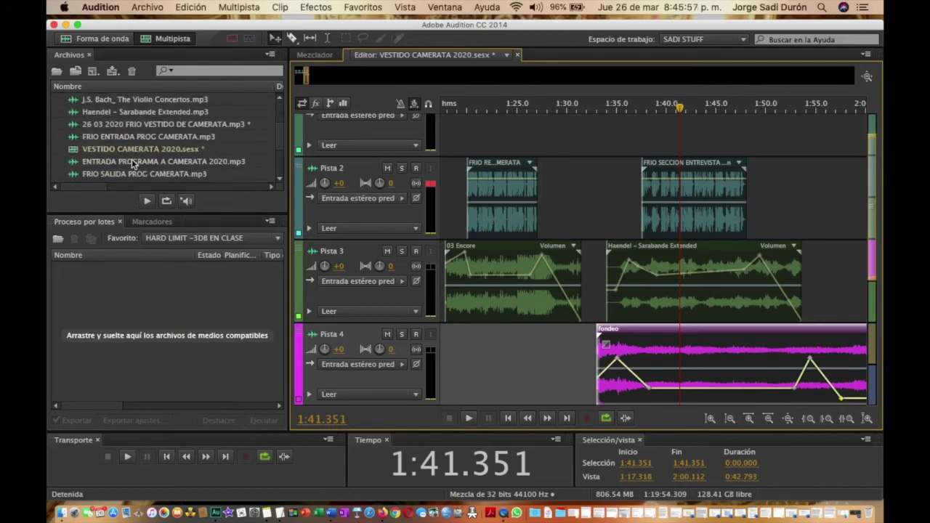
{"action": "scroll", "coordinate": [132, 158], "scroll_direction": "down", "scroll_amount": 1}
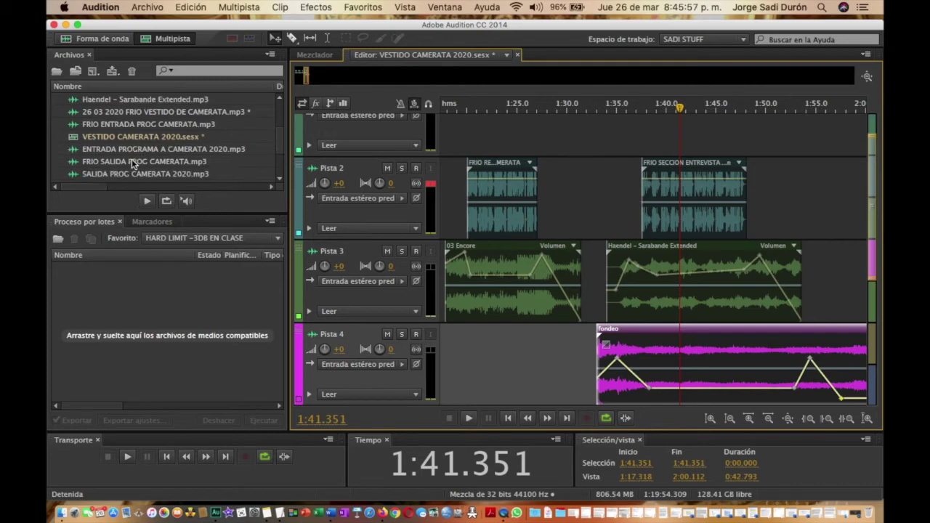
{"action": "double_click", "coordinate": [127, 112]}
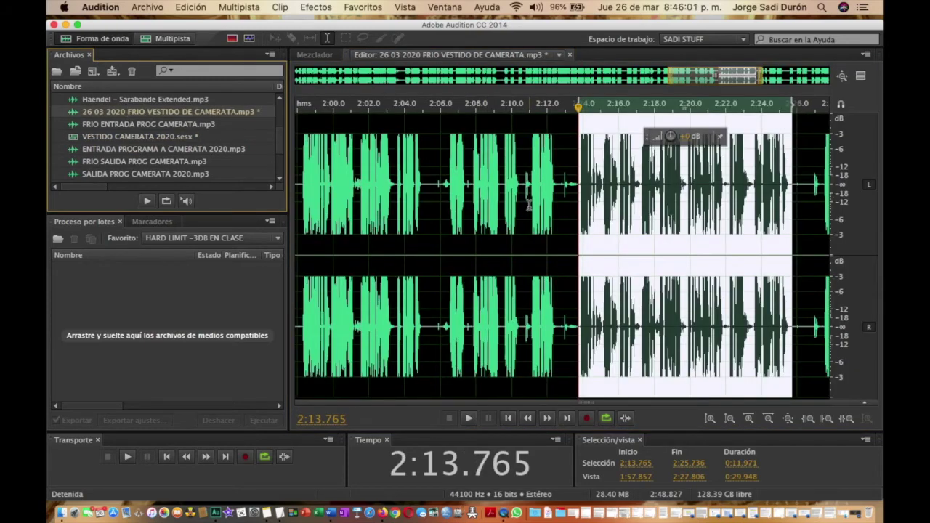
- Locate the section's opening phrase by ear and copy the audio from 2:13.759 to 2:15.128
{"action": "left_click", "coordinate": [531, 205]}
{"action": "key", "text": "space"}
{"action": "left_click", "coordinate": [578, 224]}
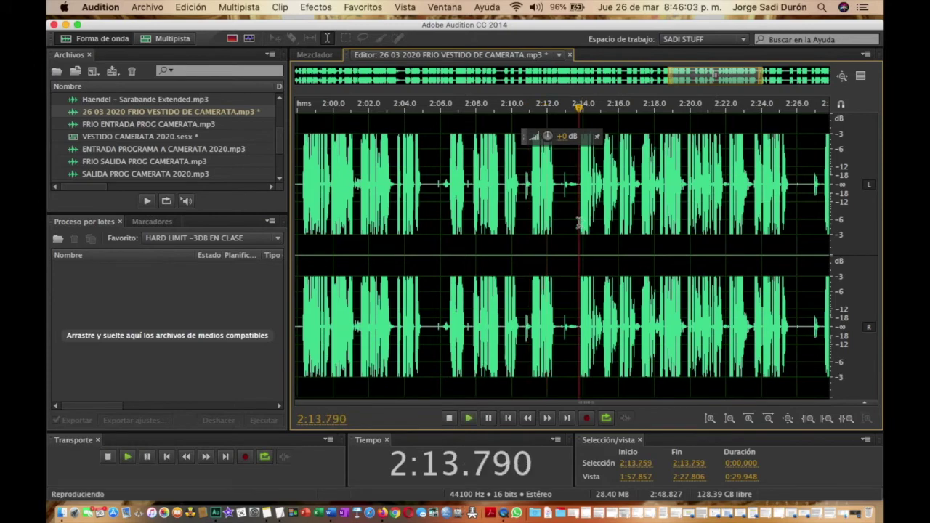
{"action": "key", "text": "space"}
{"action": "left_click_drag", "start_coordinate": [579, 223], "coordinate": [601, 218]}
{"action": "key", "text": "super+c"}
- Open FRIO SECCION ENTREVISTA .mp3 and replace its first 1.229 seconds with the copied phrase, accepting the change in file duration
{"action": "scroll", "coordinate": [142, 167], "scroll_direction": "down", "scroll_amount": 1}
{"action": "scroll", "coordinate": [143, 166], "scroll_direction": "down", "scroll_amount": 4}
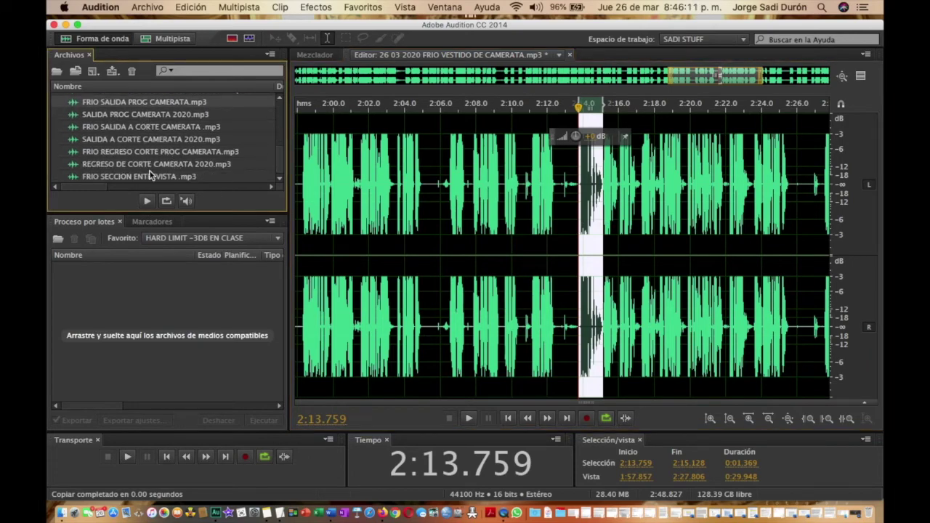
{"action": "double_click", "coordinate": [145, 177]}
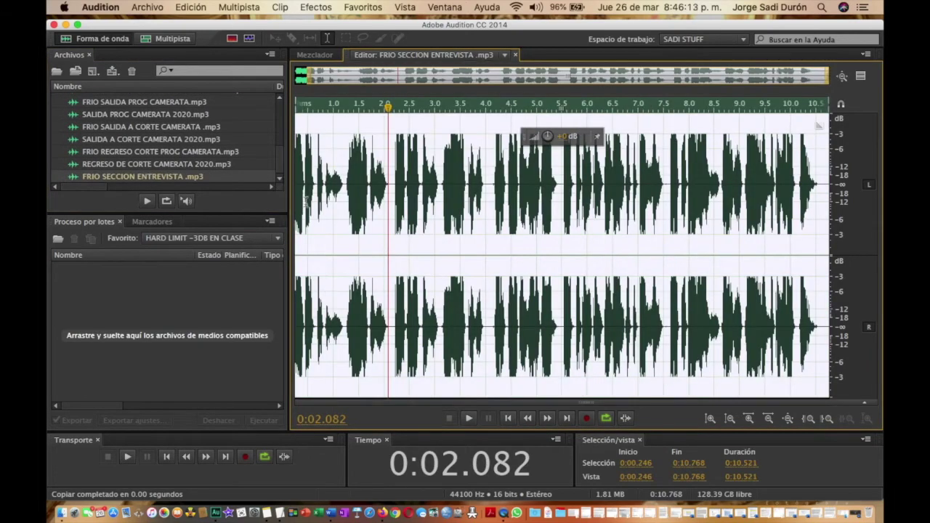
{"action": "left_click", "coordinate": [306, 203]}
{"action": "key", "text": "space"}
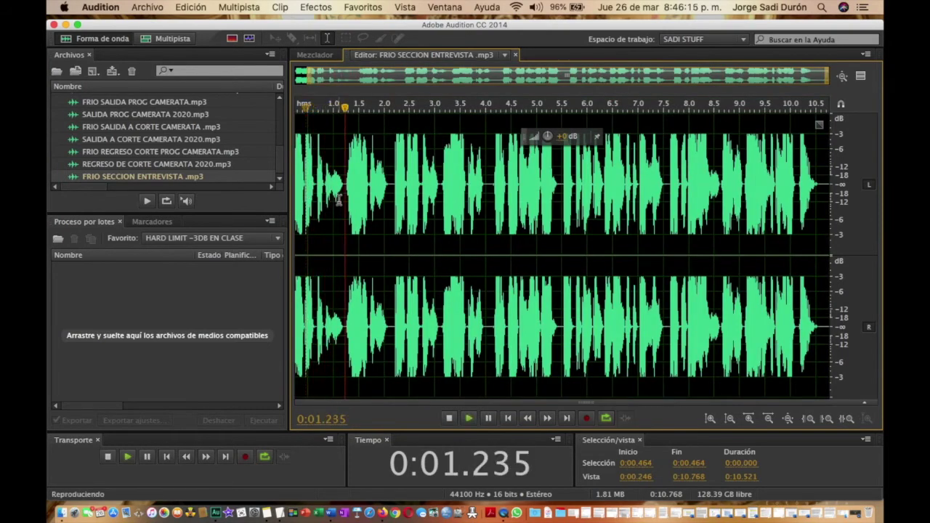
{"action": "key", "text": "space"}
{"action": "left_click", "coordinate": [342, 194]}
{"action": "left_click_drag", "start_coordinate": [344, 191], "coordinate": [210, 201]}
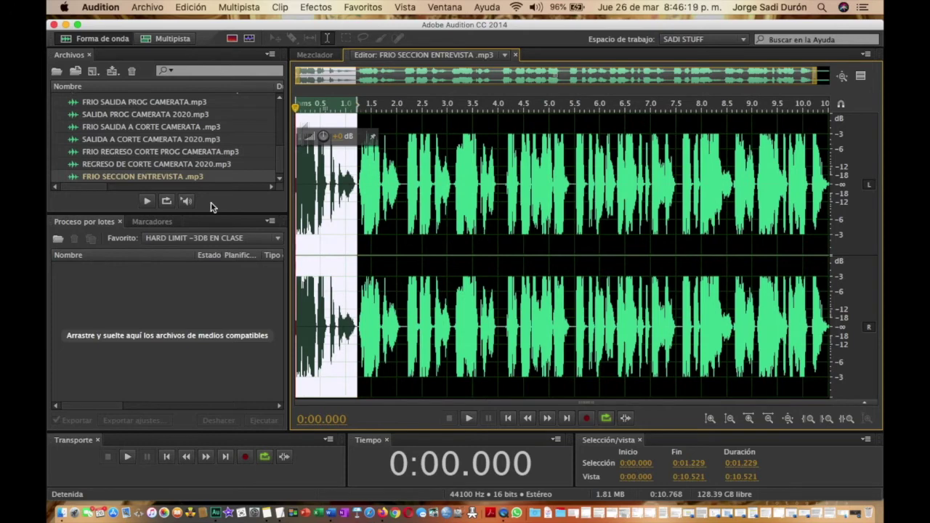
{"action": "key", "text": "Delete"}
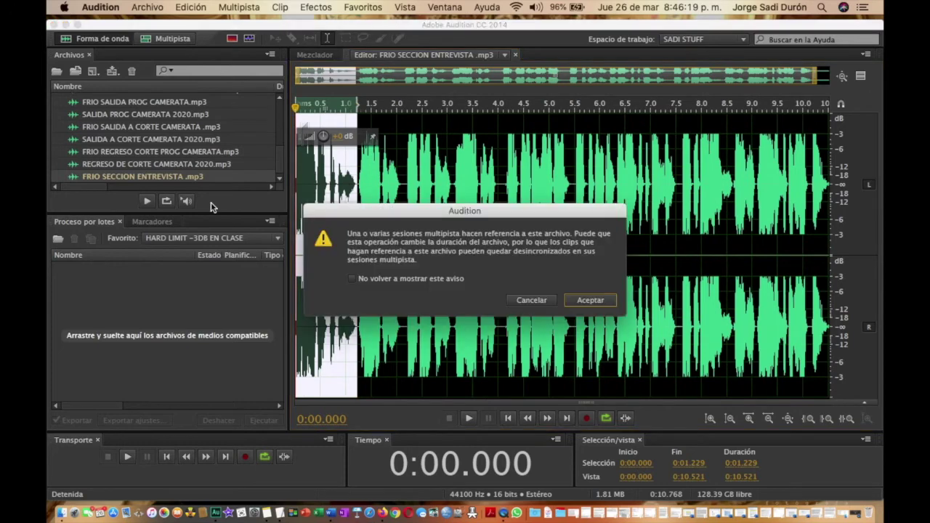
{"action": "left_click", "coordinate": [590, 300]}
- Play the repaired opening from the start and save FRIO SECCION ENTREVISTA .mp3
{"action": "left_click", "coordinate": [295, 238]}
{"action": "key", "text": "space"}
{"action": "key", "text": "space"}
{"action": "key", "text": "space"}
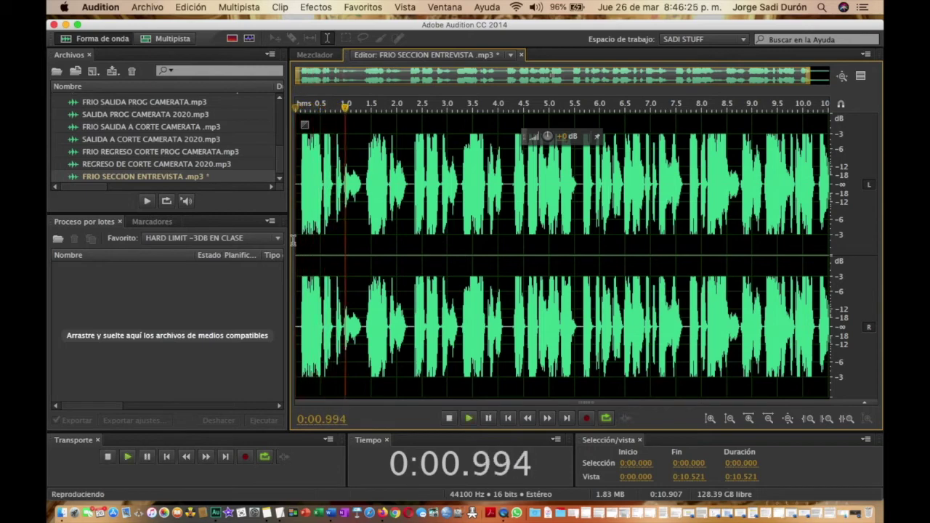
{"action": "key", "text": "super+s"}
{"action": "key", "text": "Return"}
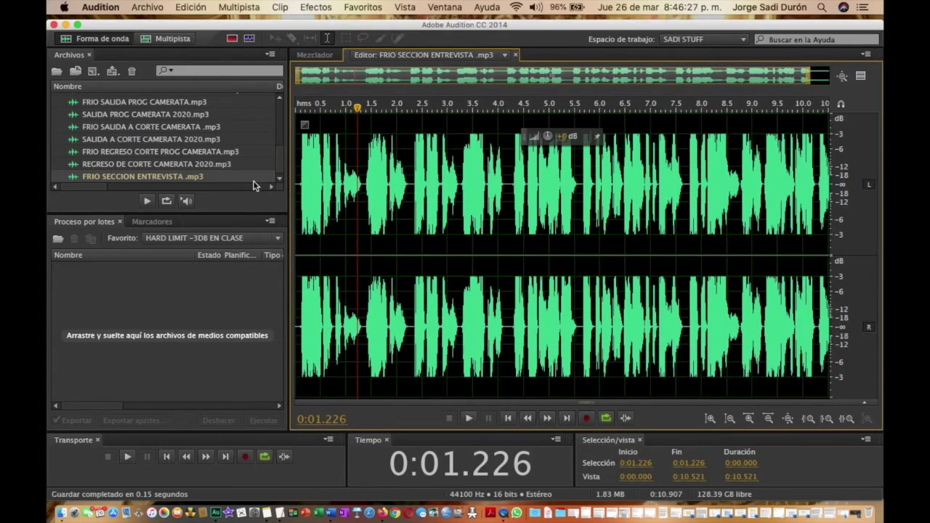
- Return to the multitrack session, extend the interview voice clip's start on Pista 2 slightly earlier, and play from 1:31.650
{"action": "left_click", "coordinate": [166, 37]}
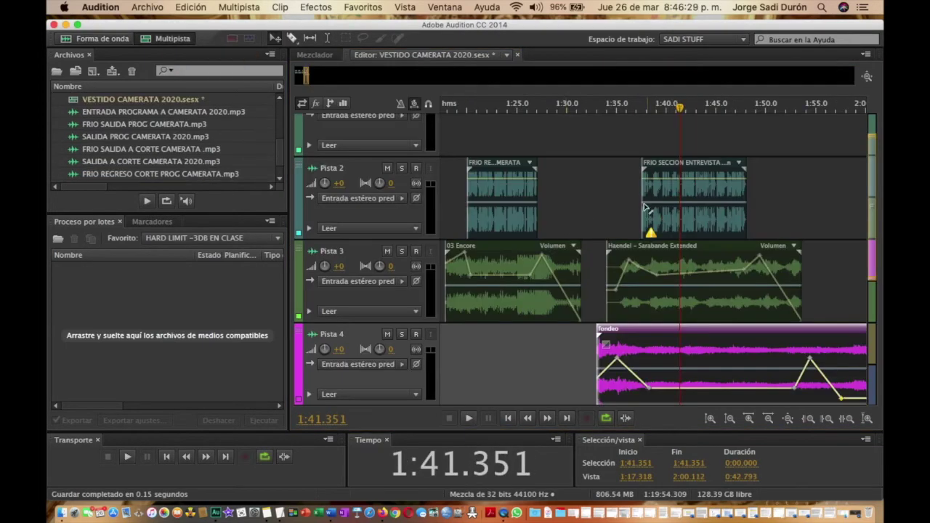
{"action": "mouse_move", "coordinate": [640, 194]}
{"action": "left_mouse_down"}
{"action": "mouse_move", "coordinate": [626, 196]}
{"action": "mouse_move", "coordinate": [635, 196]}
{"action": "left_mouse_up"}
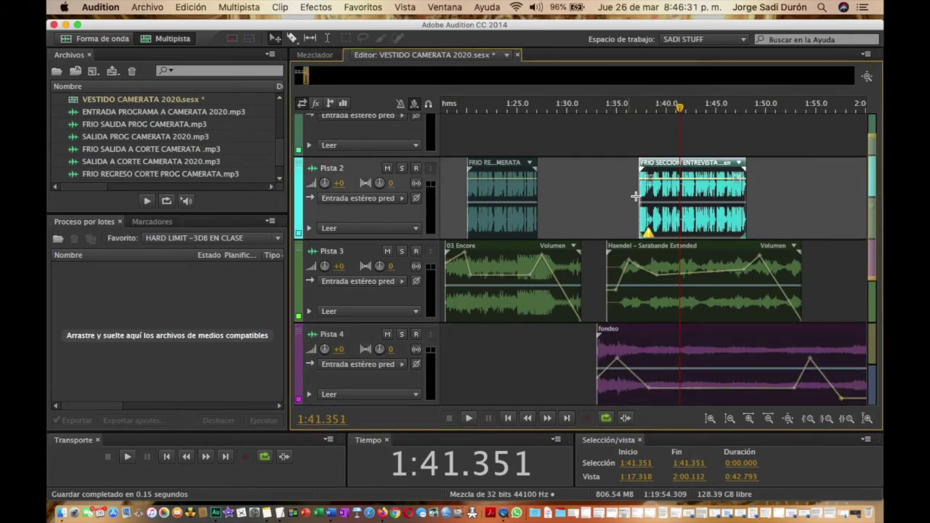
{"action": "left_click", "coordinate": [584, 109]}
{"action": "key", "text": "space"}
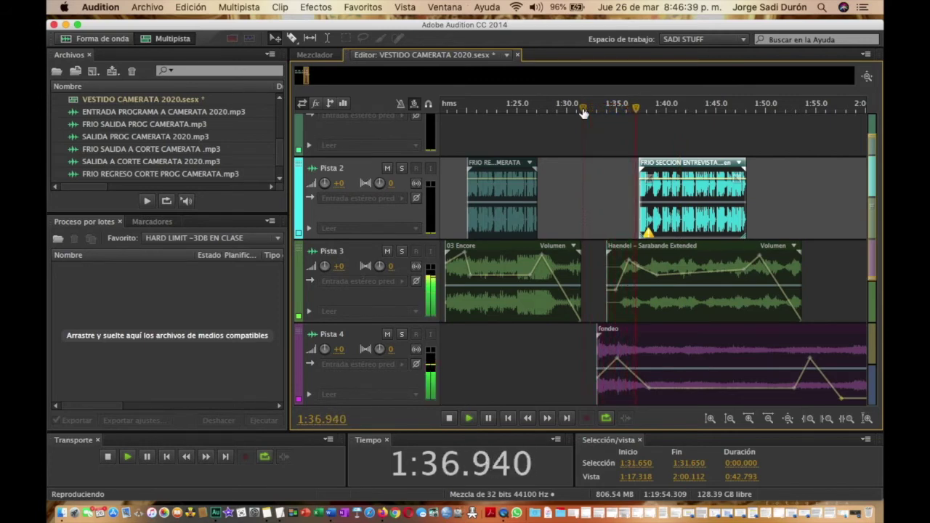
{"action": "key", "text": "space"}
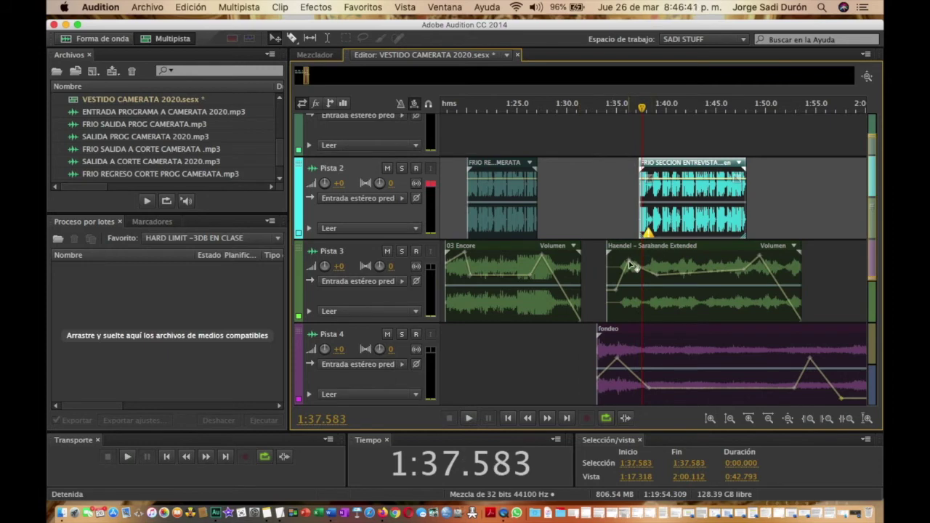
- Raise the Sarabande's opening volume, and during playback make fondeo rise from about 1:48, peak near 1:53 and fade out by about 1:57
{"action": "left_click_drag", "start_coordinate": [629, 265], "coordinate": [625, 252]}
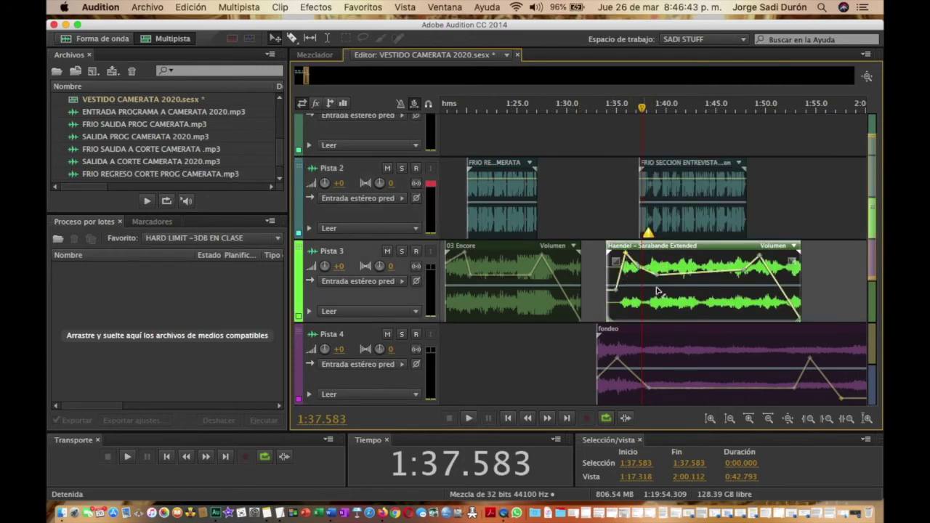
{"action": "left_click_drag", "start_coordinate": [642, 267], "coordinate": [638, 256]}
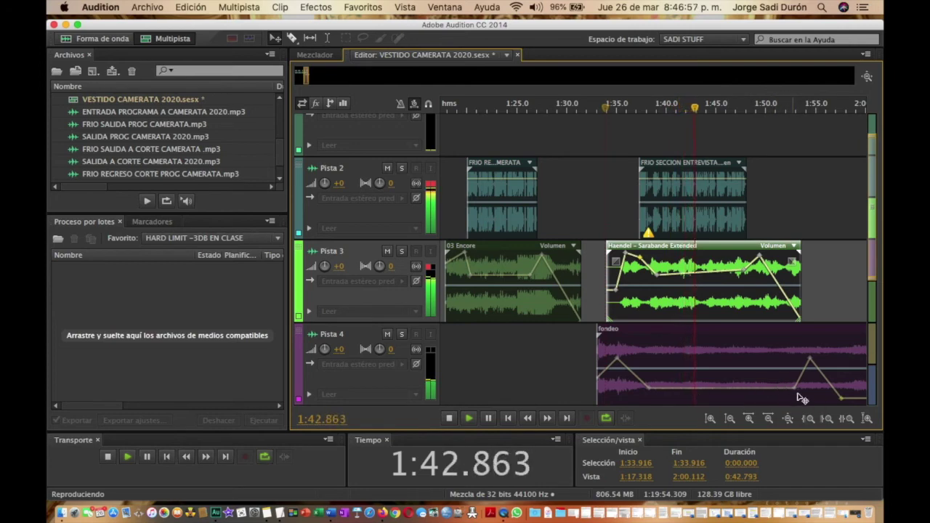
{"action": "left_click_drag", "start_coordinate": [797, 391], "coordinate": [749, 388]}
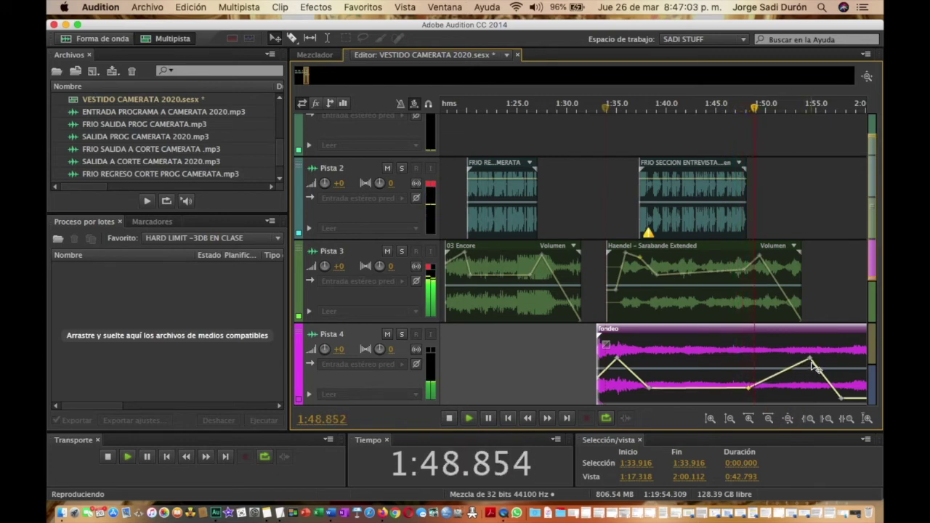
{"action": "left_click_drag", "start_coordinate": [810, 361], "coordinate": [792, 340]}
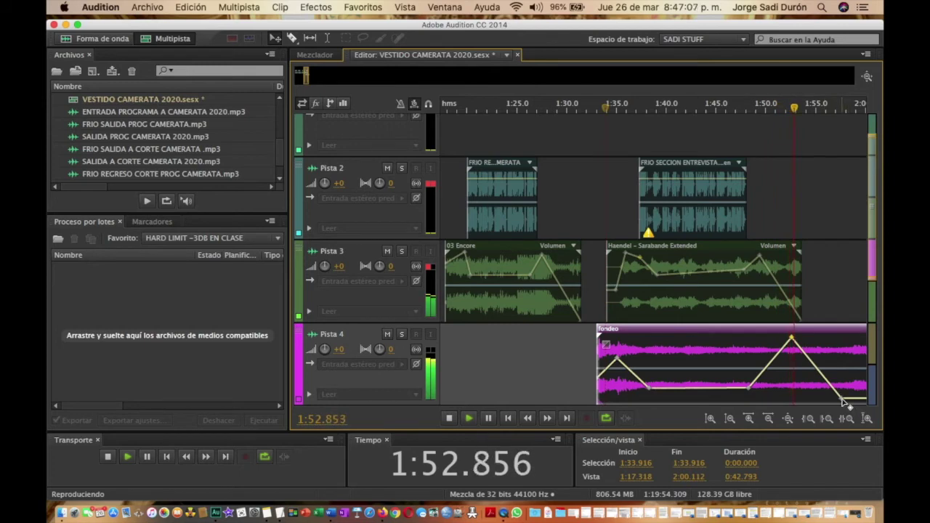
{"action": "left_click_drag", "start_coordinate": [838, 396], "coordinate": [834, 399]}
{"action": "key", "text": "space"}
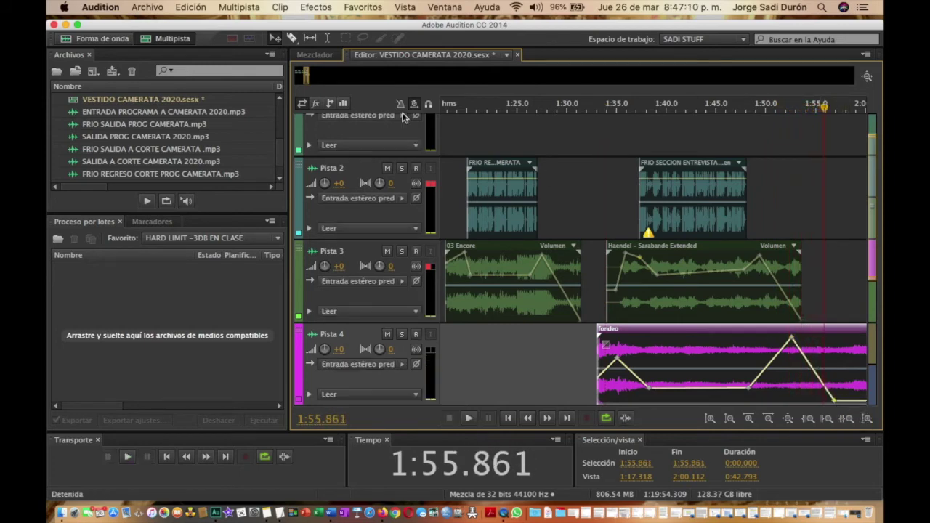
- Split the fondeo clip at about 1:56 and delete the remainder
{"action": "left_click", "coordinate": [291, 38]}
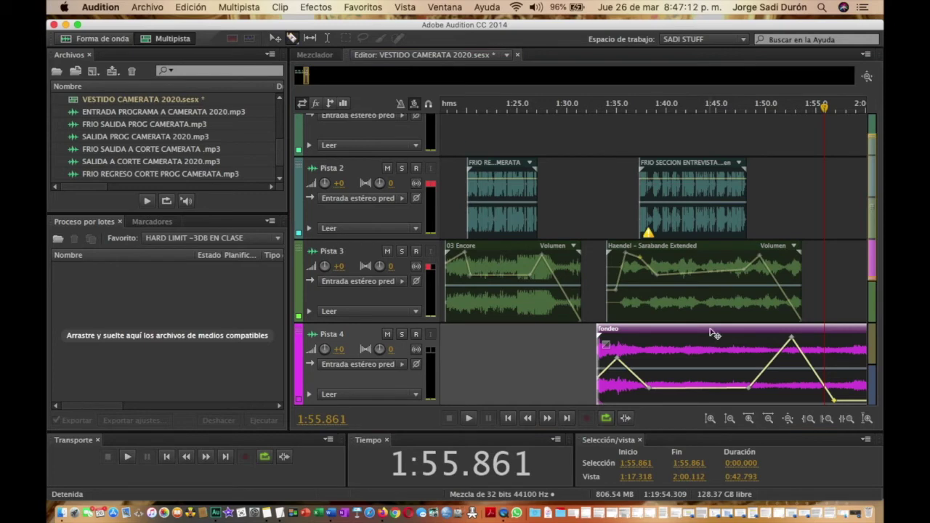
{"action": "left_click", "coordinate": [829, 353]}
{"action": "left_click", "coordinate": [273, 37]}
{"action": "left_click", "coordinate": [839, 342]}
{"action": "key", "text": "Delete"}
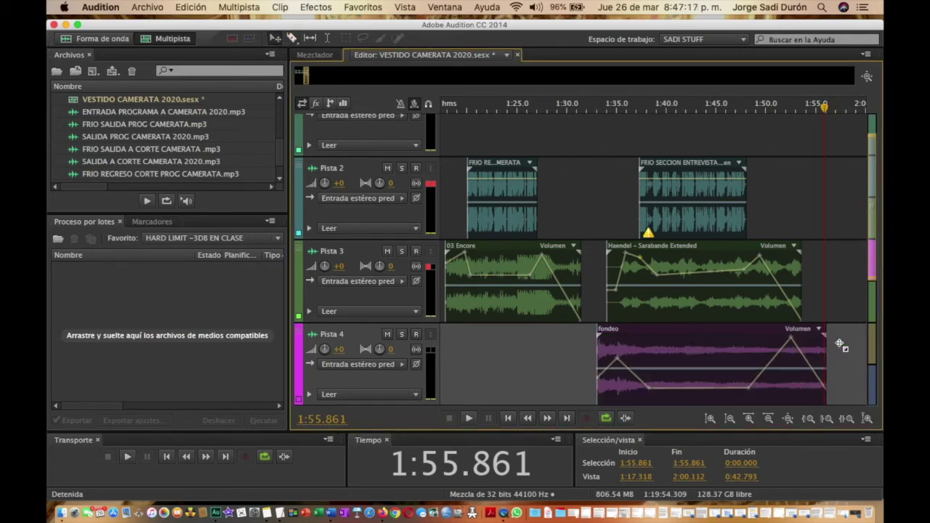
- Slightly lower the Sarabande clip's volume point near 1:48 on Pista 3, just before its closing rise
{"action": "left_click", "coordinate": [677, 317]}
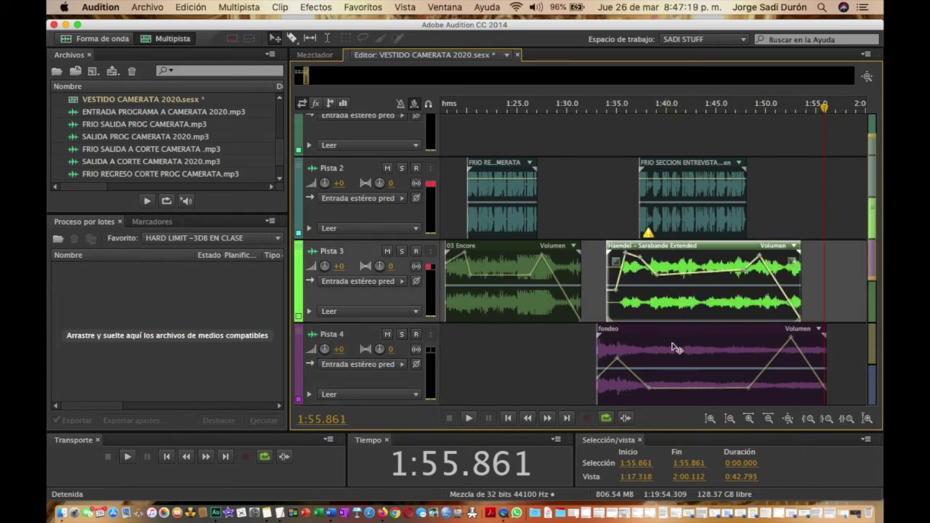
{"action": "mouse_move", "coordinate": [744, 271]}
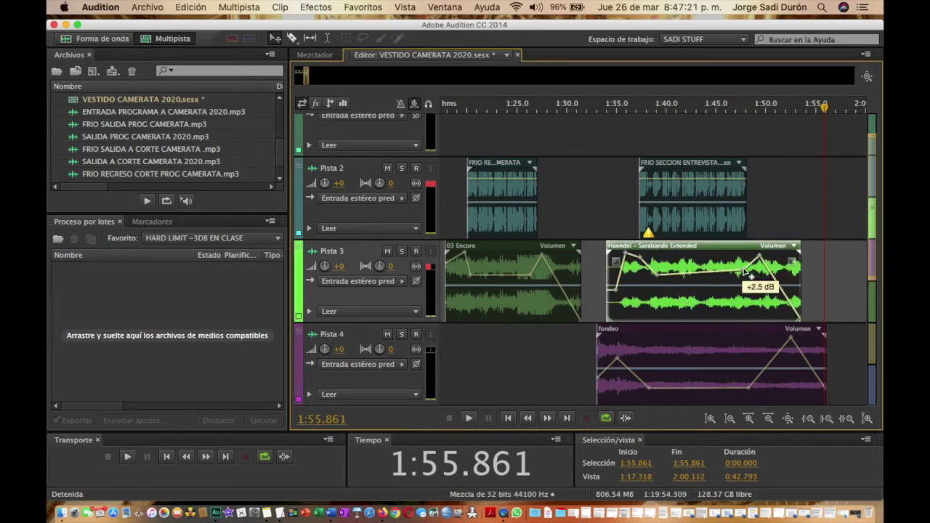
{"action": "left_click_drag", "start_coordinate": [744, 271], "coordinate": [744, 274]}
- Add a timeline marker ahead of the interview section and move it to about 1:32
{"action": "left_click", "coordinate": [711, 196]}
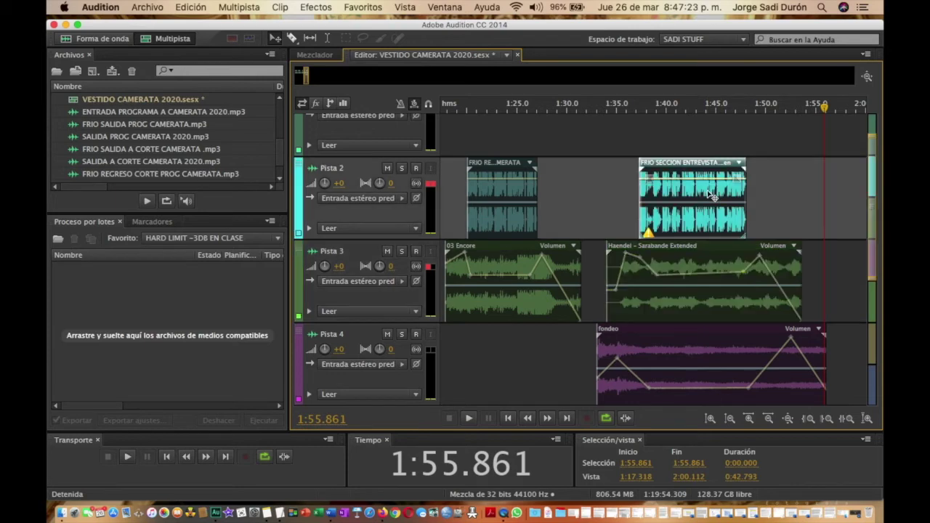
{"action": "left_click", "coordinate": [666, 255]}
{"action": "left_click", "coordinate": [571, 105]}
{"action": "key", "text": "m"}
{"action": "left_click_drag", "start_coordinate": [572, 93], "coordinate": [587, 92]}
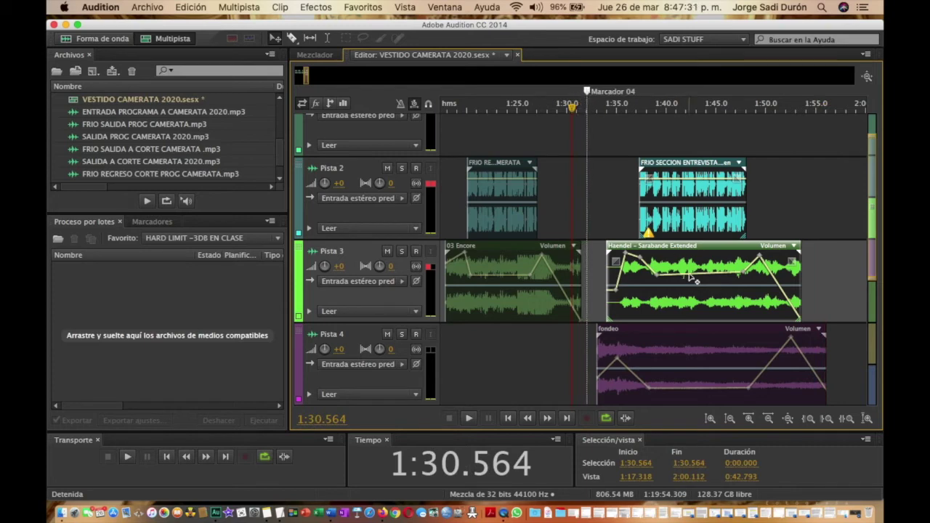
- Select the interview voice, Sarabande and fondeo clips together and open the multitrack mix export for selected clips only
{"action": "left_click", "coordinate": [682, 299], "text": "super"}
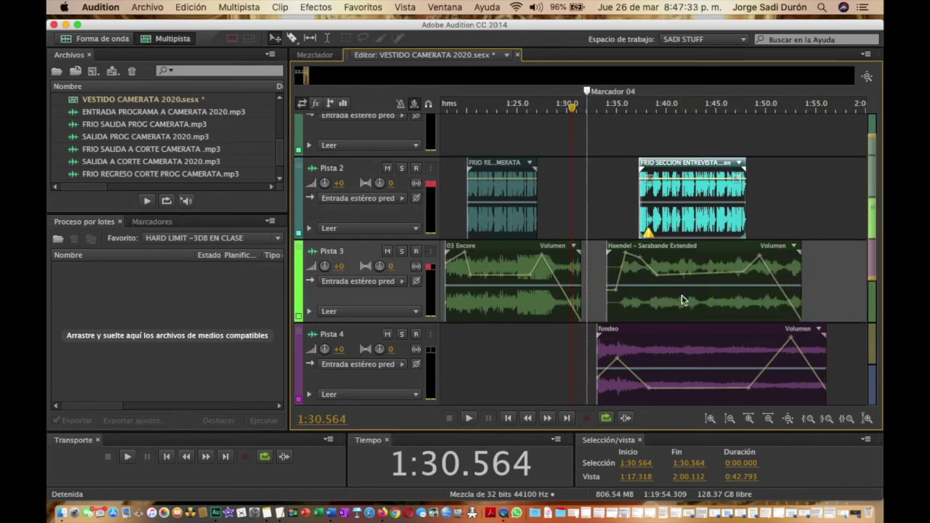
{"action": "left_click", "coordinate": [686, 316]}
{"action": "left_click", "coordinate": [680, 351], "text": "super"}
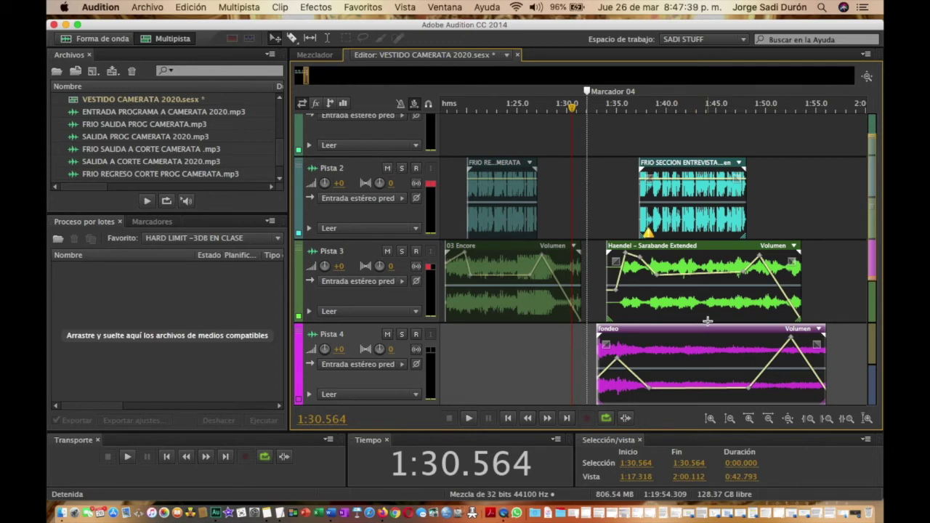
{"action": "left_click", "coordinate": [143, 6]}
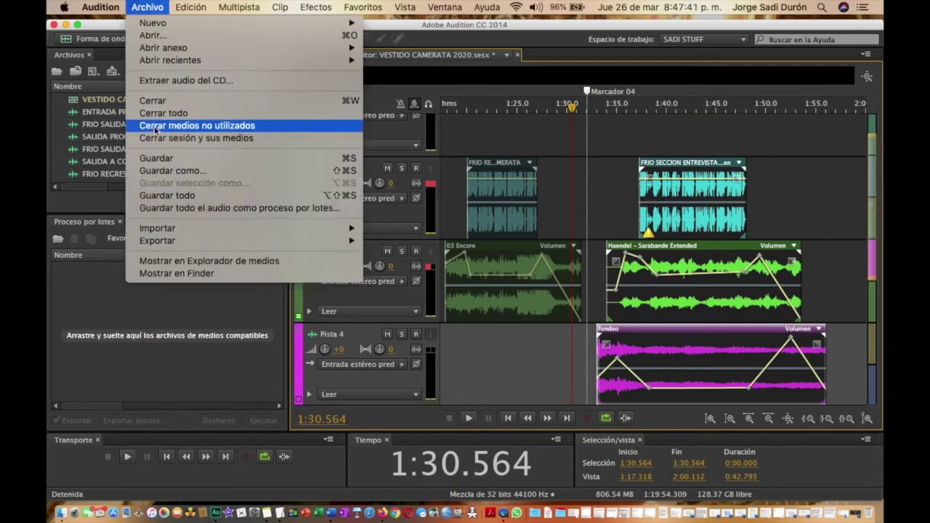
{"action": "mouse_move", "coordinate": [157, 244]}
{"action": "mouse_move", "coordinate": [507, 285]}
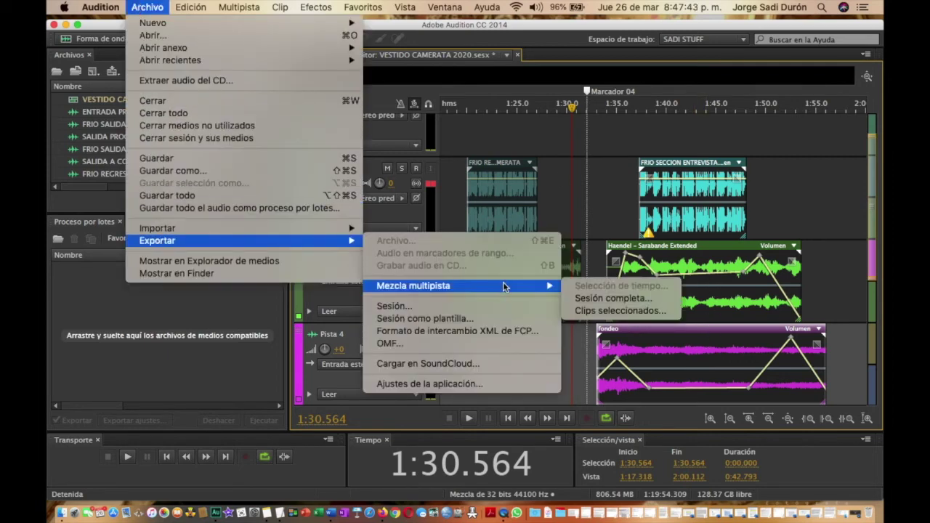
{"action": "left_click", "coordinate": [594, 311]}
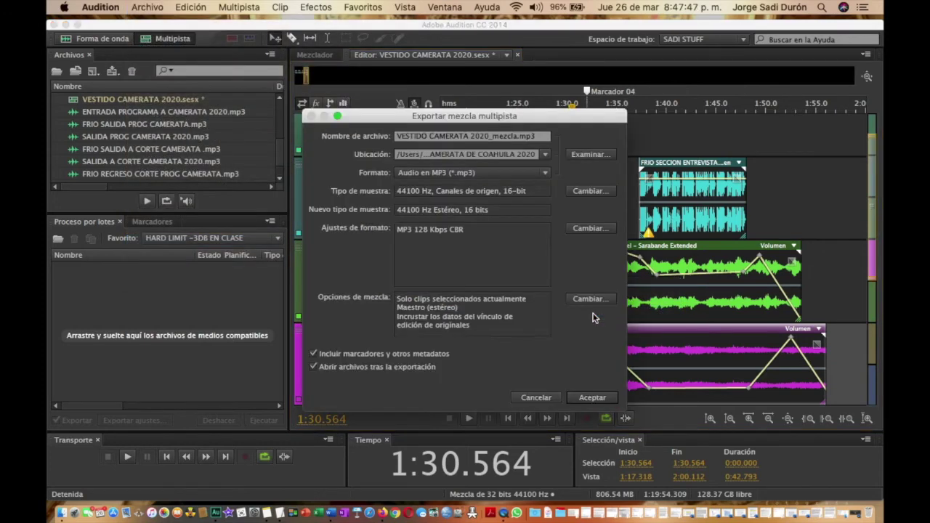
- Name the mix SECCION ENTREVISTA CAMERATA 2020.mp3 and export it as an MP3
{"action": "left_click", "coordinate": [516, 137]}
{"action": "key", "text": "BackSpace"}
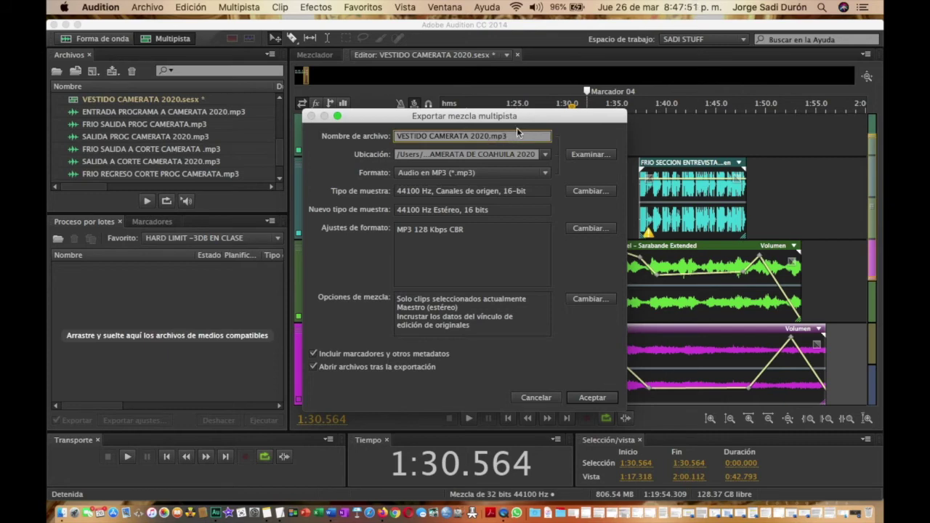
{"action": "left_click_drag", "start_coordinate": [429, 136], "coordinate": [396, 138]}
{"action": "type", "text": "SECCION ENTREVISTA"}
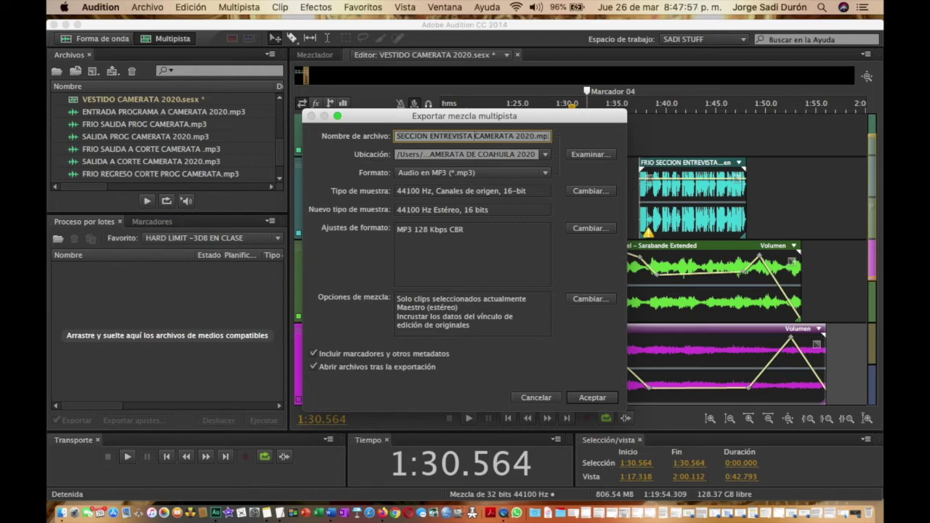
{"action": "left_click", "coordinate": [589, 396]}
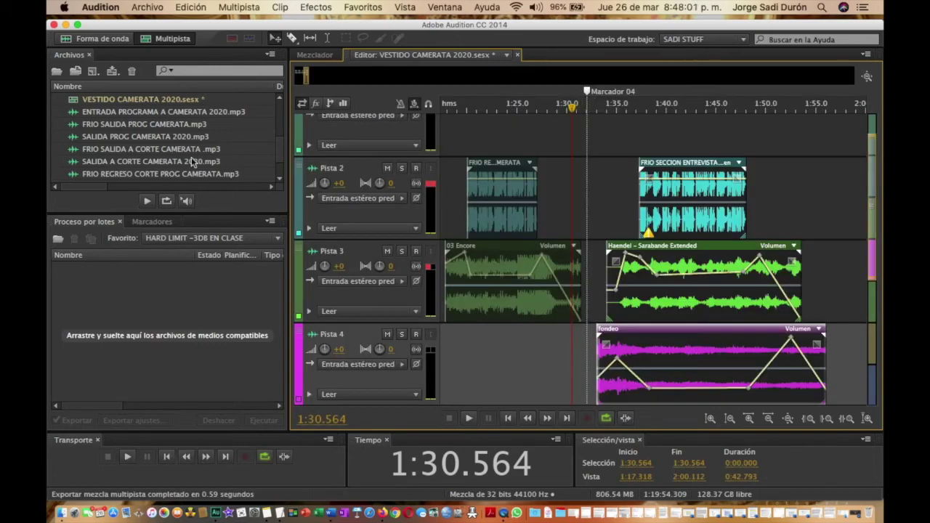
- Open the exported interview mix and hard-limit all of it at -3.0 dB maximum amplitude with 6.0 dB input amplification
{"action": "scroll", "coordinate": [169, 138], "scroll_direction": "down", "scroll_amount": 2}
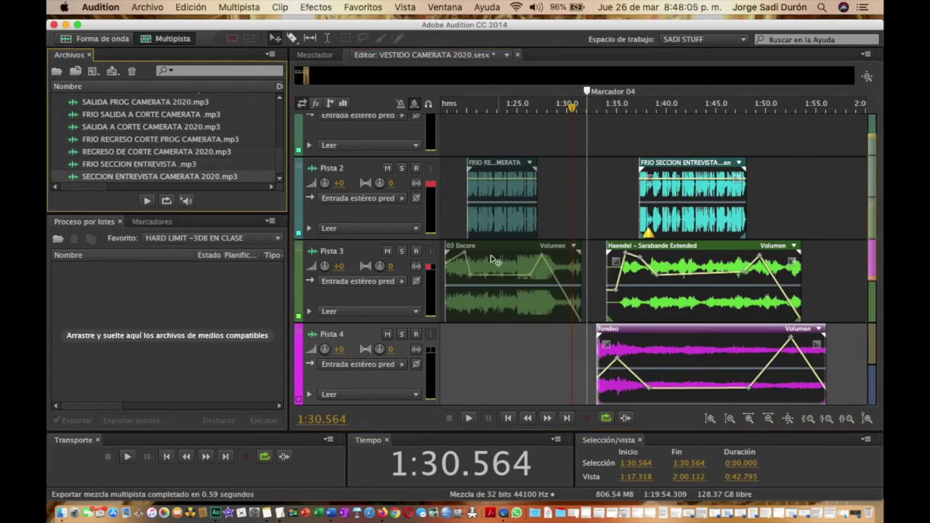
{"action": "double_click", "coordinate": [200, 179]}
{"action": "key", "text": "super+a"}
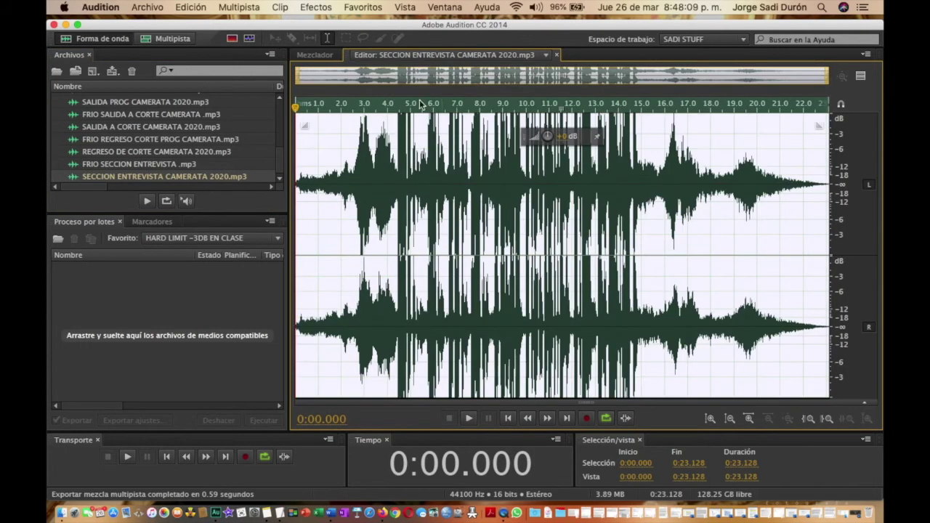
{"action": "left_click", "coordinate": [316, 9]}
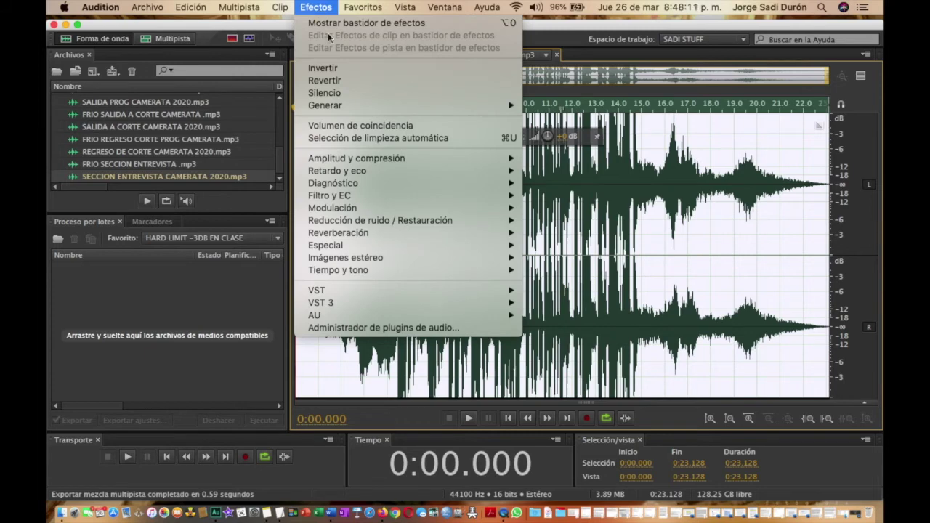
{"action": "mouse_move", "coordinate": [353, 226]}
{"action": "mouse_move", "coordinate": [391, 159]}
{"action": "left_click", "coordinate": [585, 234]}
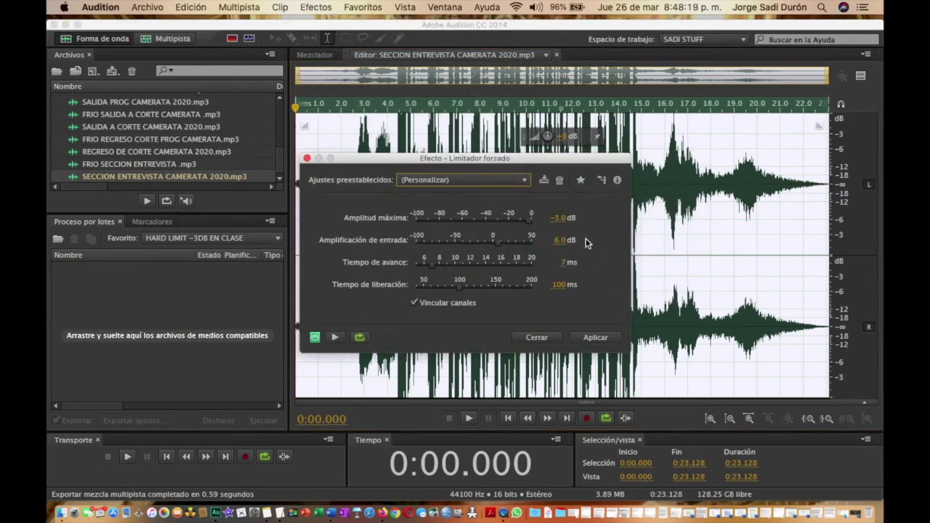
{"action": "left_click", "coordinate": [592, 336]}
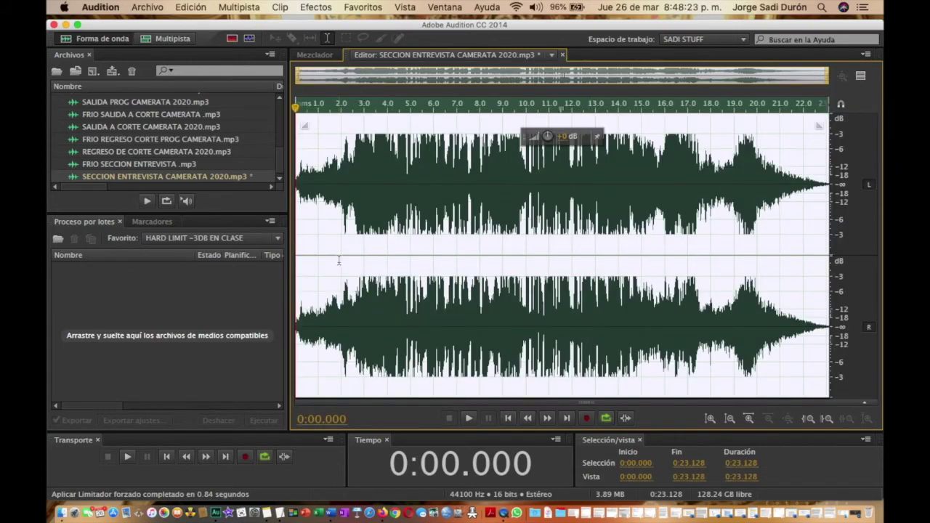
- Play the limited interview mix through and save it over the same MP3 file
{"action": "key", "text": "space"}
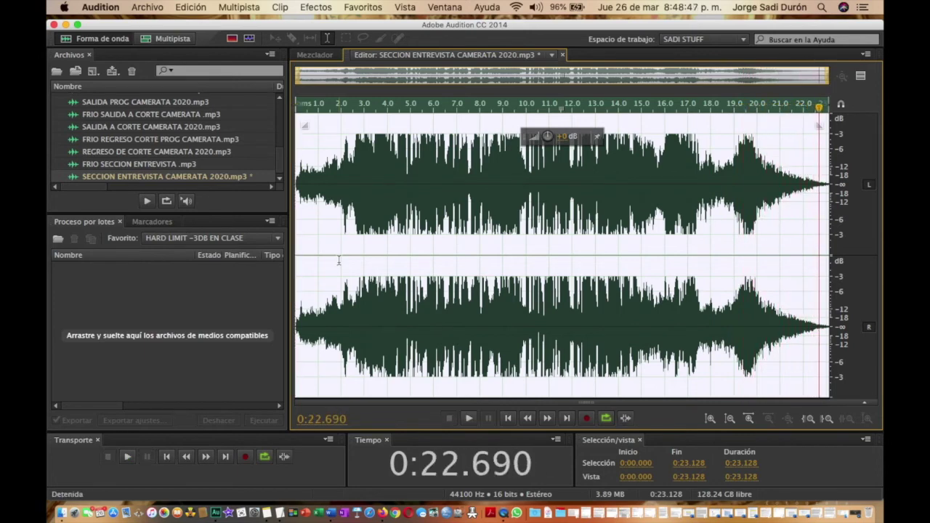
{"action": "key", "text": "super+s"}
{"action": "key", "text": "Return"}
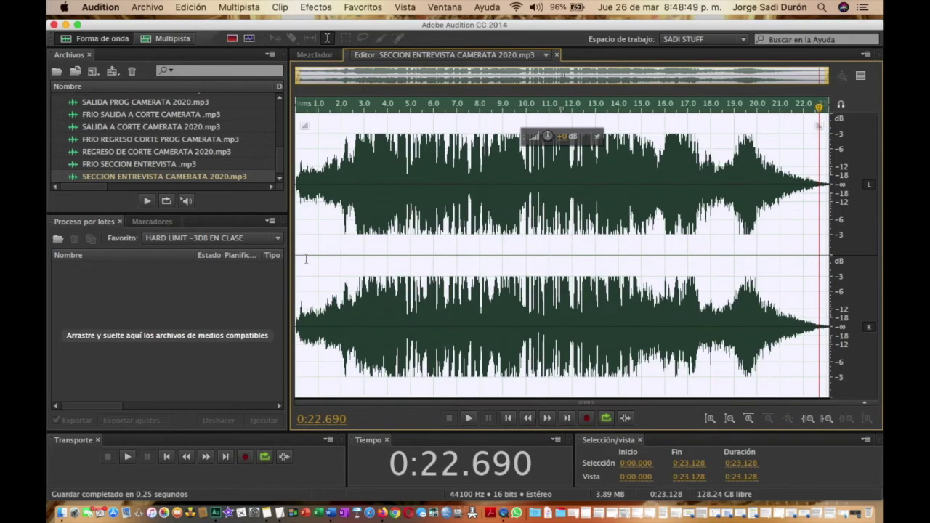
- Open the 26 03 2020 FRIO VESTIDO DE CAMERATA.mp3 recording and play it from about 2:27.5
{"action": "scroll", "coordinate": [154, 151], "scroll_direction": "up", "scroll_amount": 2}
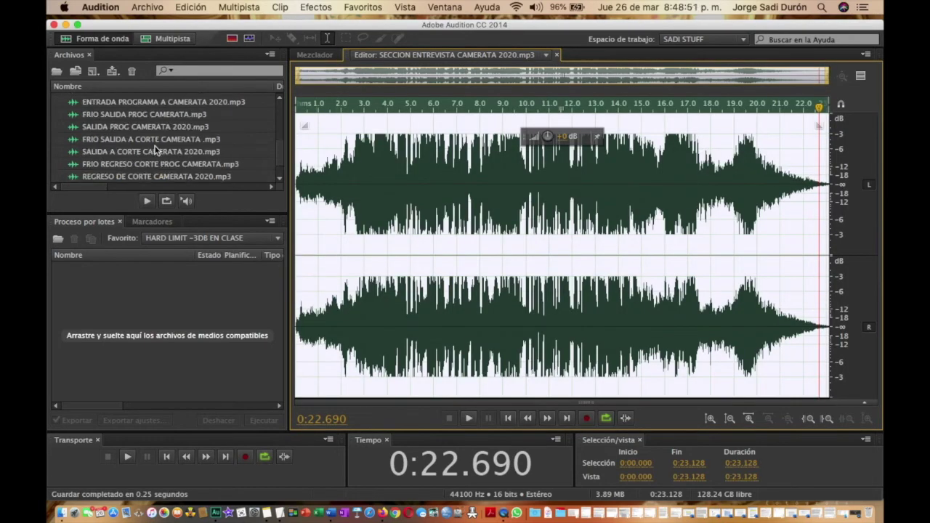
{"action": "scroll", "coordinate": [154, 150], "scroll_direction": "up", "scroll_amount": 5}
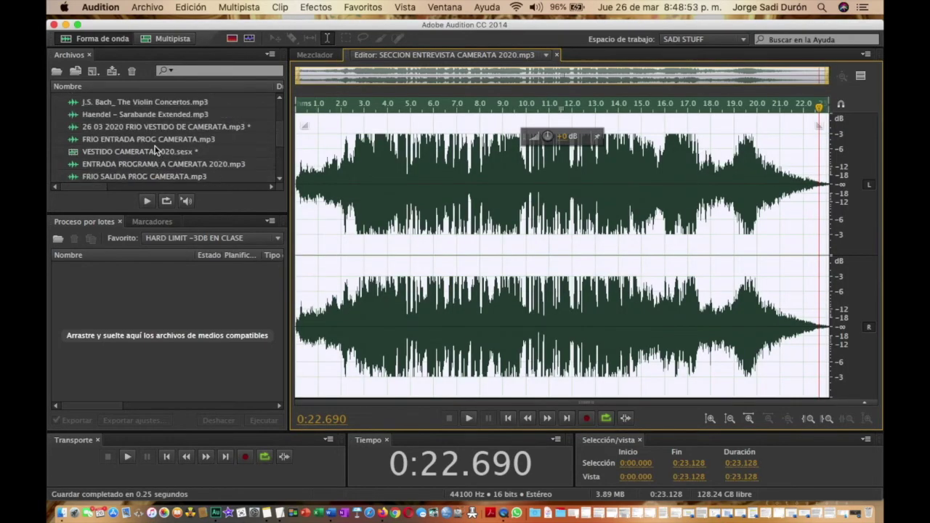
{"action": "scroll", "coordinate": [155, 151], "scroll_direction": "down", "scroll_amount": 5}
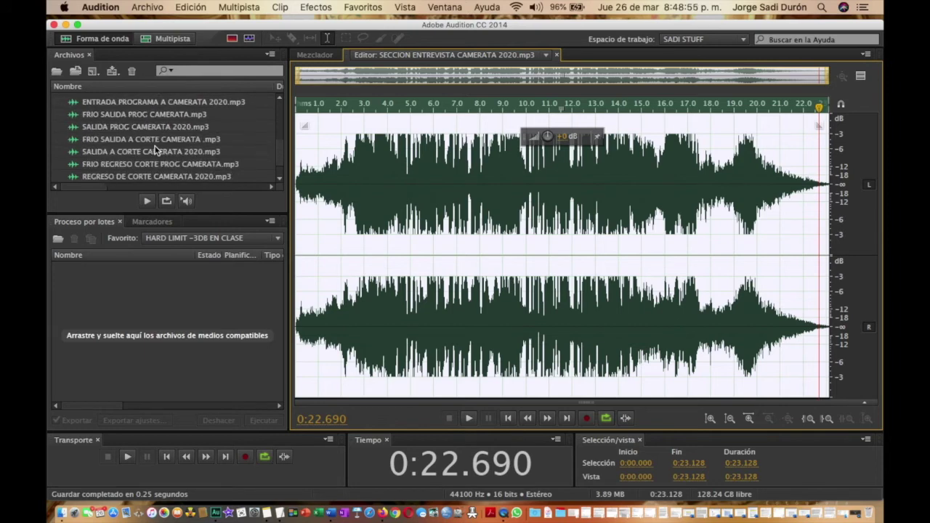
{"action": "scroll", "coordinate": [155, 150], "scroll_direction": "down", "scroll_amount": 2}
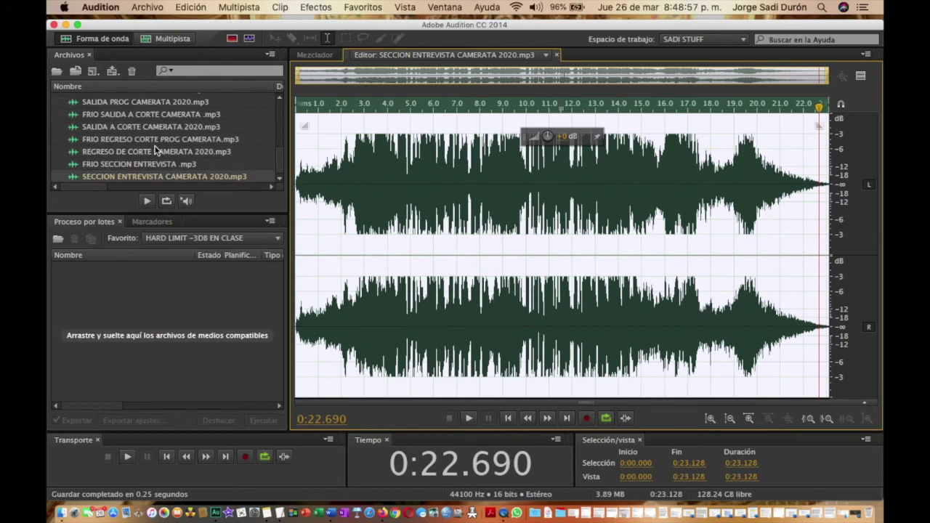
{"action": "scroll", "coordinate": [155, 150], "scroll_direction": "up", "scroll_amount": 10}
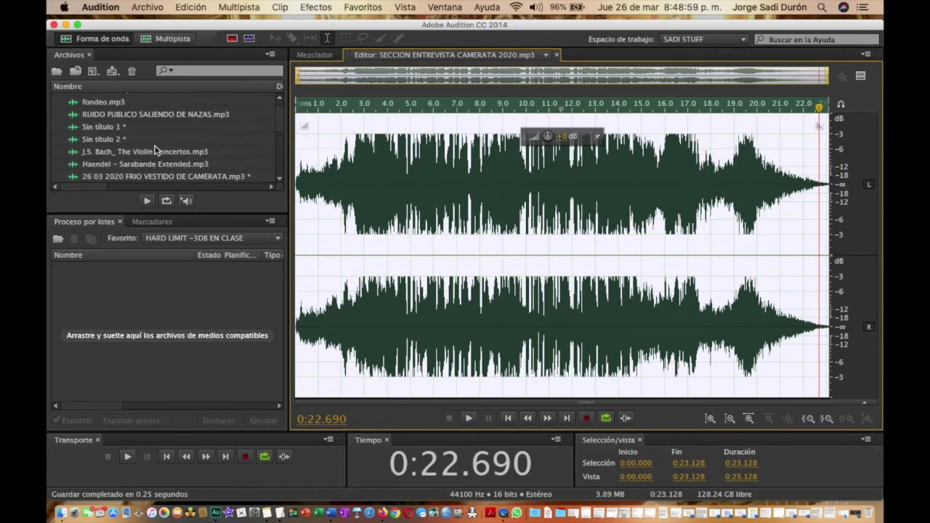
{"action": "scroll", "coordinate": [155, 150], "scroll_direction": "down", "scroll_amount": 6}
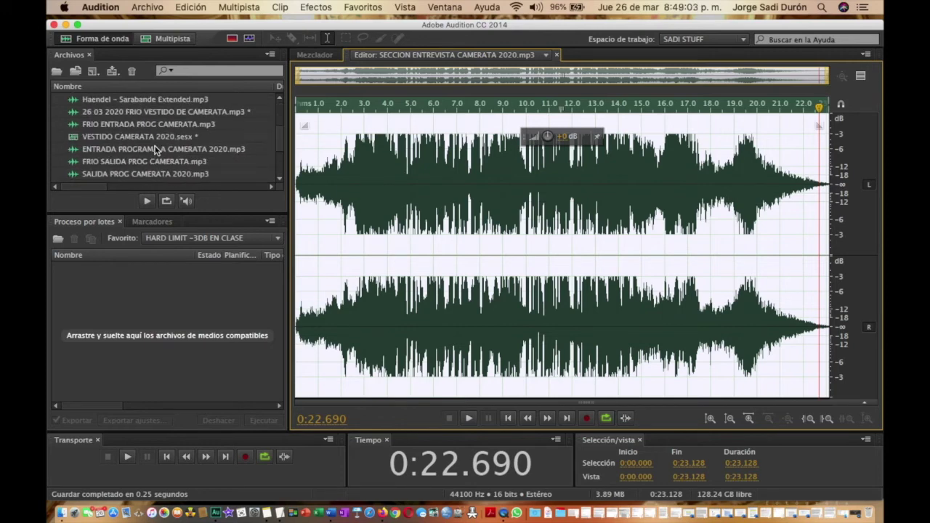
{"action": "double_click", "coordinate": [154, 114]}
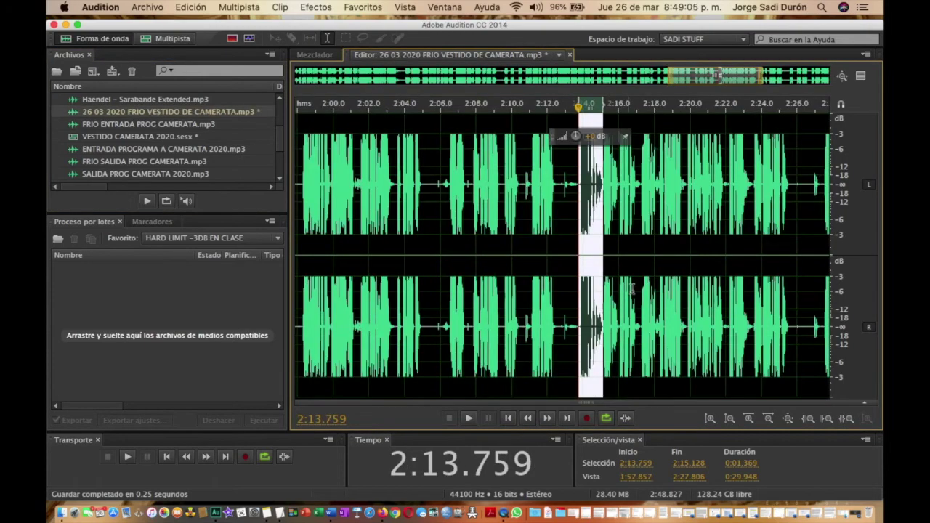
{"action": "scroll", "coordinate": [732, 205], "scroll_direction": "right", "scroll_amount": 5}
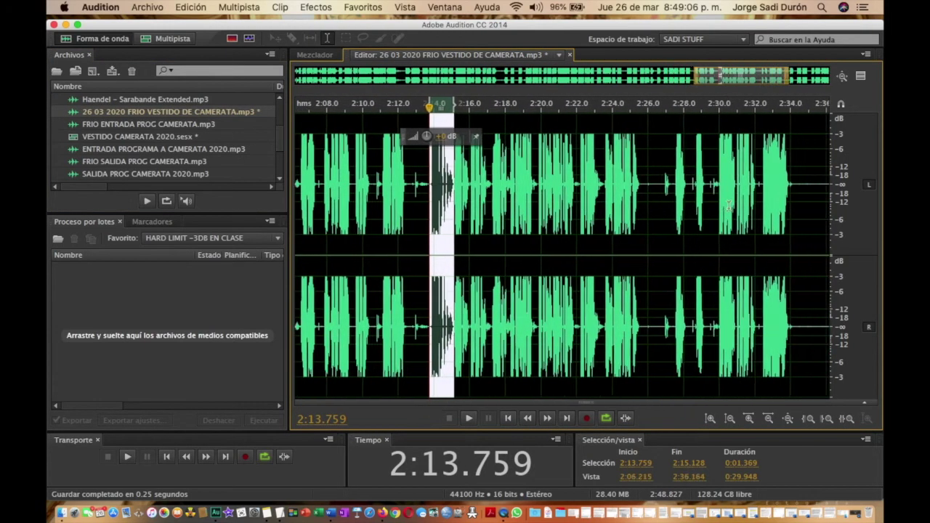
{"action": "left_click", "coordinate": [674, 213]}
{"action": "key", "text": "space"}
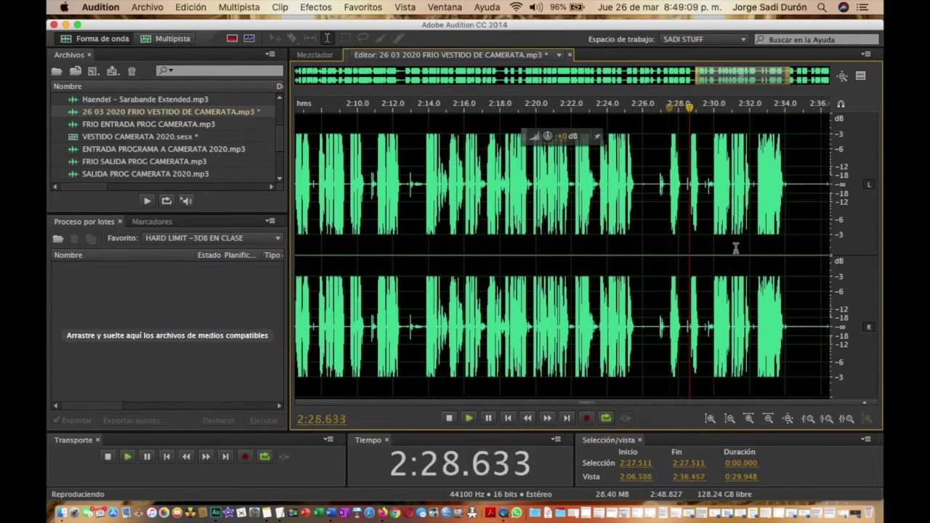
- Delete about 0.32 s of silence starting near 2:32.1 in the voice recording
{"action": "scroll", "coordinate": [726, 243], "scroll_direction": "up", "scroll_amount": 3}
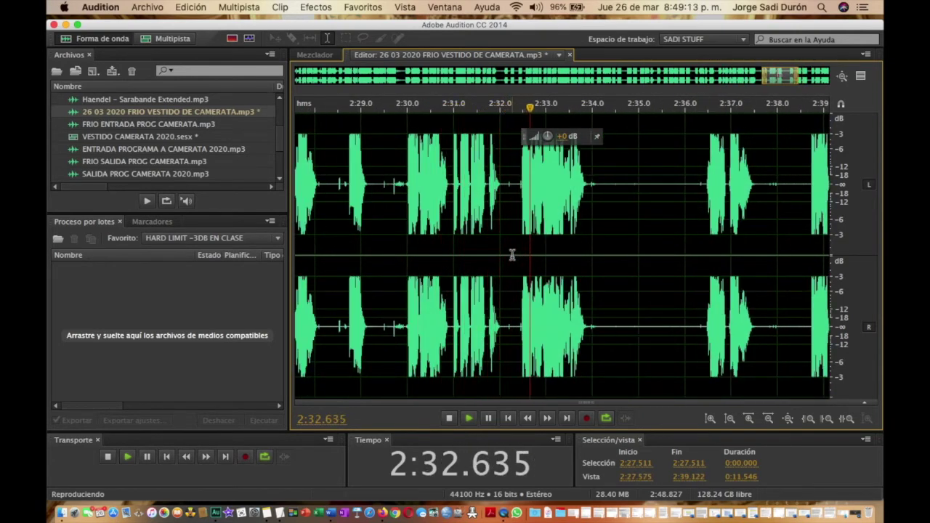
{"action": "left_click_drag", "start_coordinate": [519, 210], "coordinate": [503, 200]}
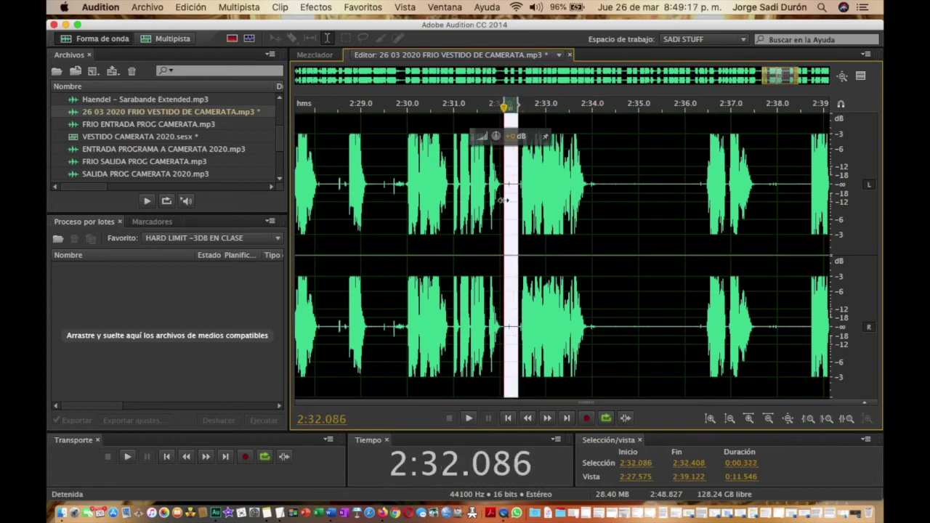
{"action": "key", "text": "Delete"}
- Copy the roughly 3.63 s voice phrase starting at about 2:29.97 into a new audio file
{"action": "left_click_drag", "start_coordinate": [404, 191], "coordinate": [576, 239]}
{"action": "right_click", "coordinate": [491, 231]}
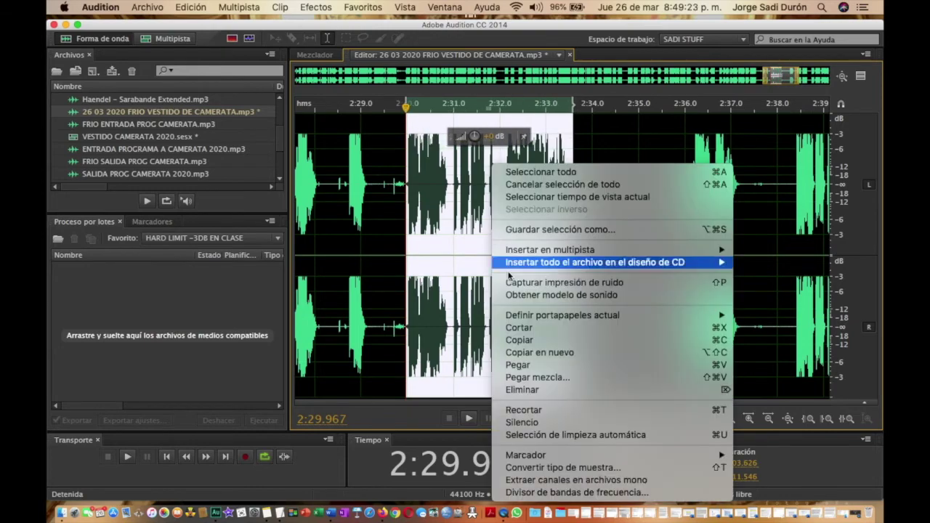
{"action": "left_click", "coordinate": [530, 354]}
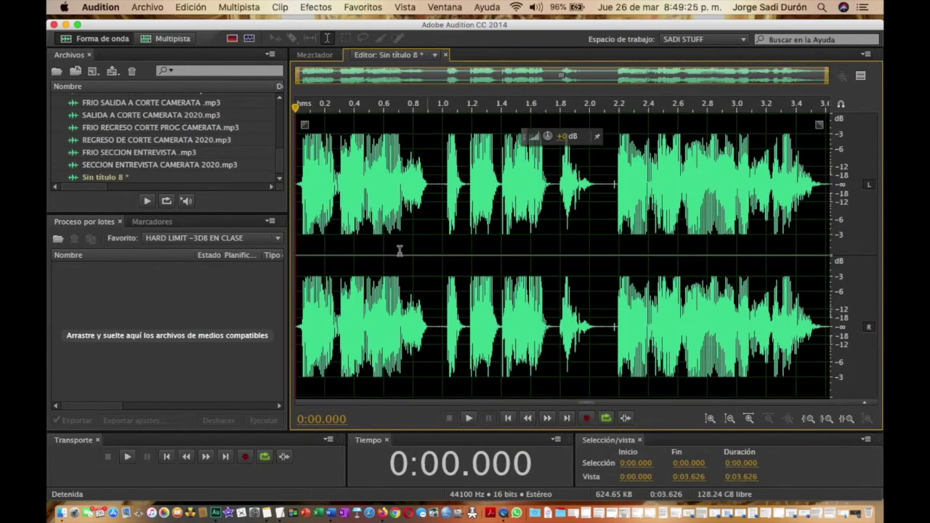
- Play the copied voice phrase and save it in MP3 format as FLASH 1 CAMERATA 2020 .mp3
{"action": "key", "text": "space"}
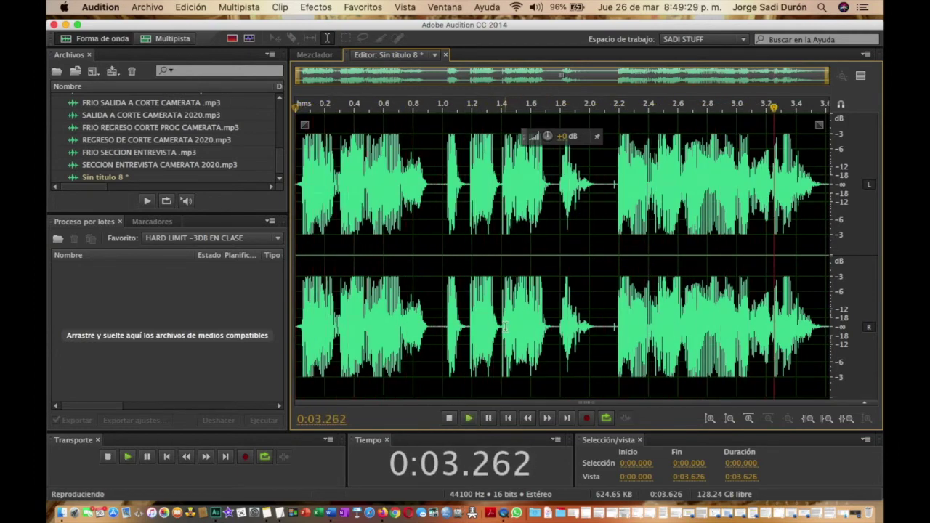
{"action": "key", "text": "space"}
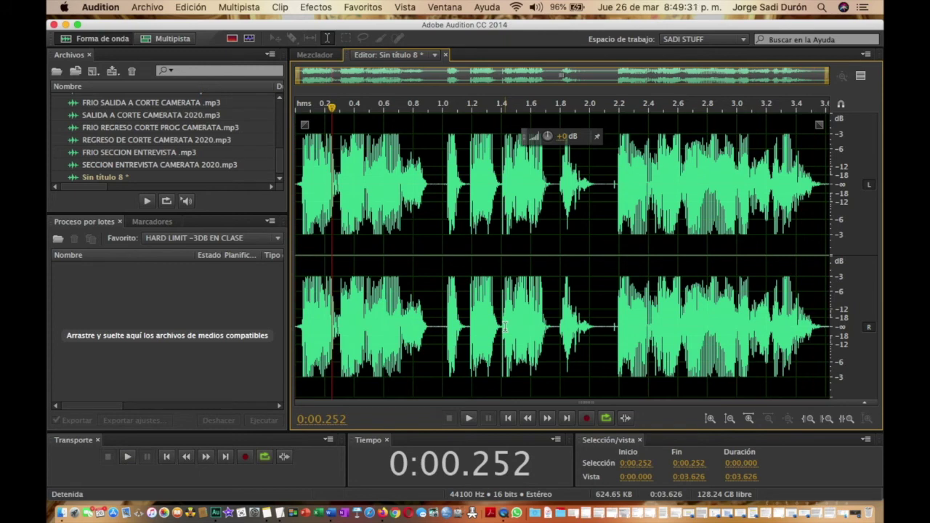
{"action": "key", "text": "super+shift+s"}
{"action": "type", "text": "FLASH CAMERATA .wav"}
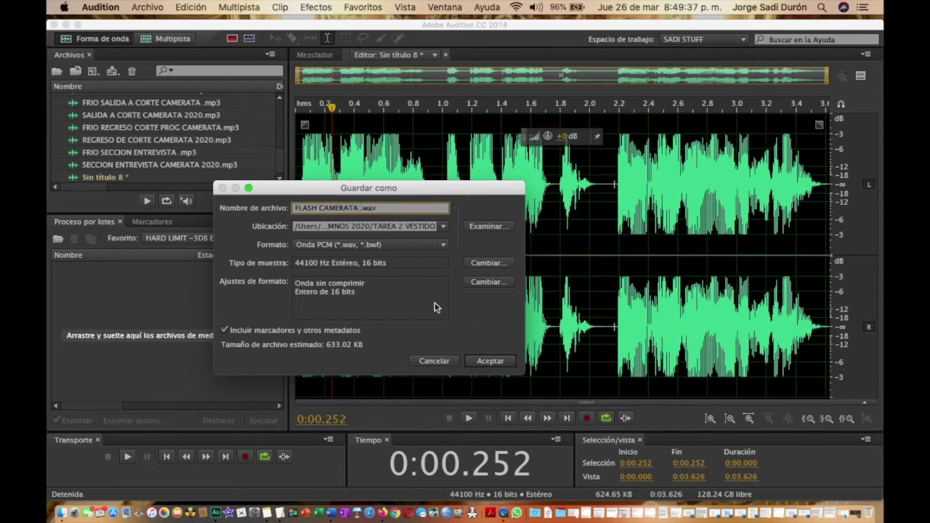
{"action": "left_click", "coordinate": [319, 209]}
{"action": "type", "text": "1"}
{"action": "left_click", "coordinate": [365, 208]}
{"action": "type", "text": "2020"}
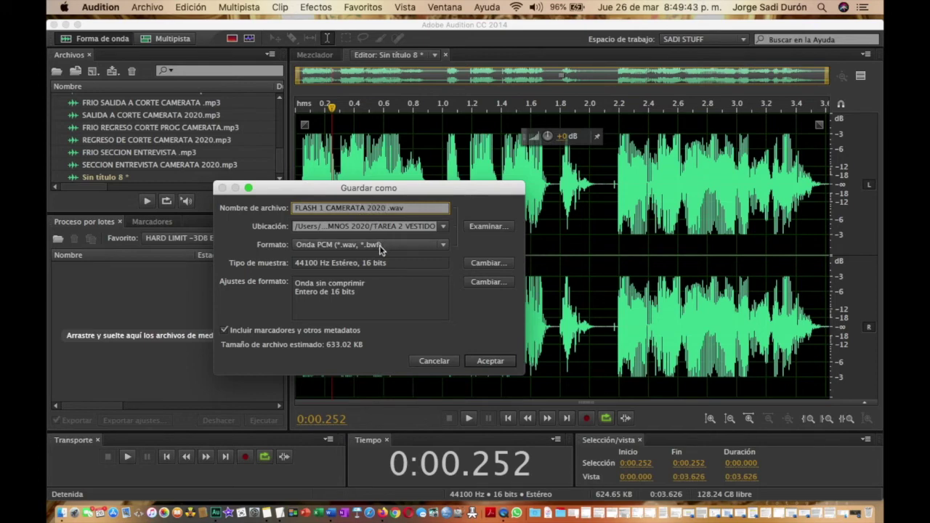
{"action": "left_click", "coordinate": [379, 244]}
{"action": "left_click", "coordinate": [378, 358]}
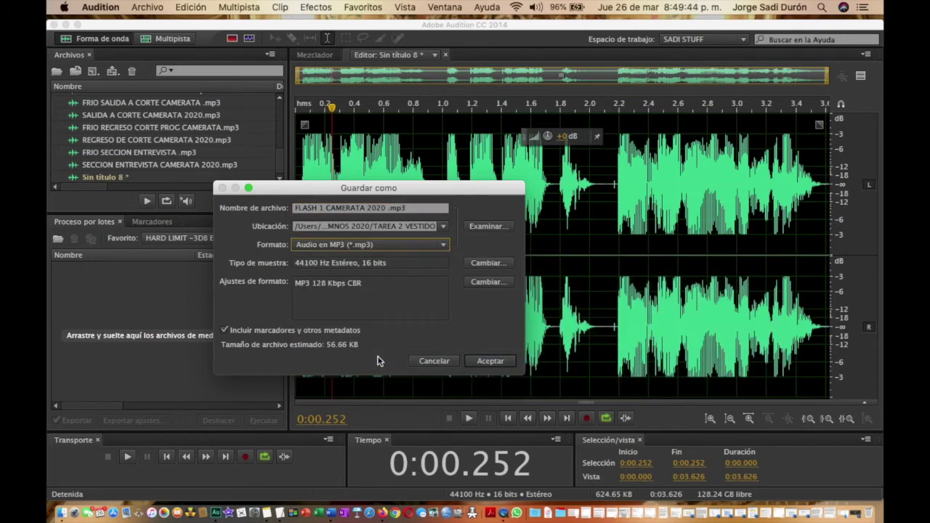
{"action": "left_click", "coordinate": [477, 363]}
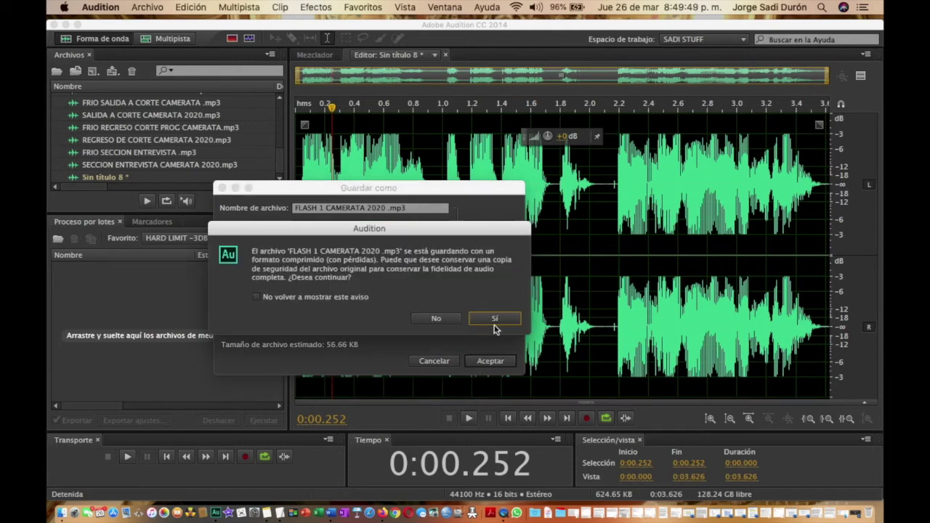
{"action": "left_click", "coordinate": [494, 320]}
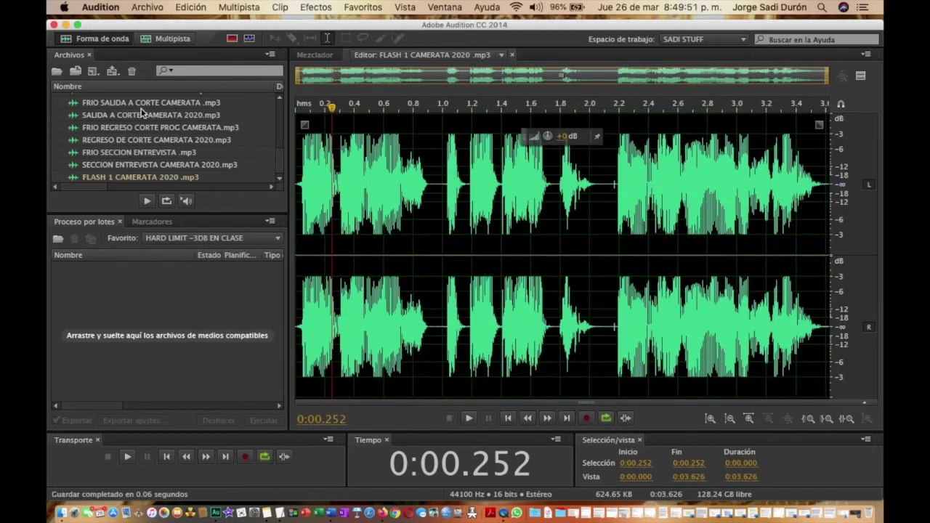
- Reopen 26 03 2020 FRIO VESTIDO DE CAMERATA.mp3, play from about 2:35.7 and delete about 0.38 s of silence starting near 2:39.67
{"action": "scroll", "coordinate": [142, 113], "scroll_direction": "up", "scroll_amount": 5}
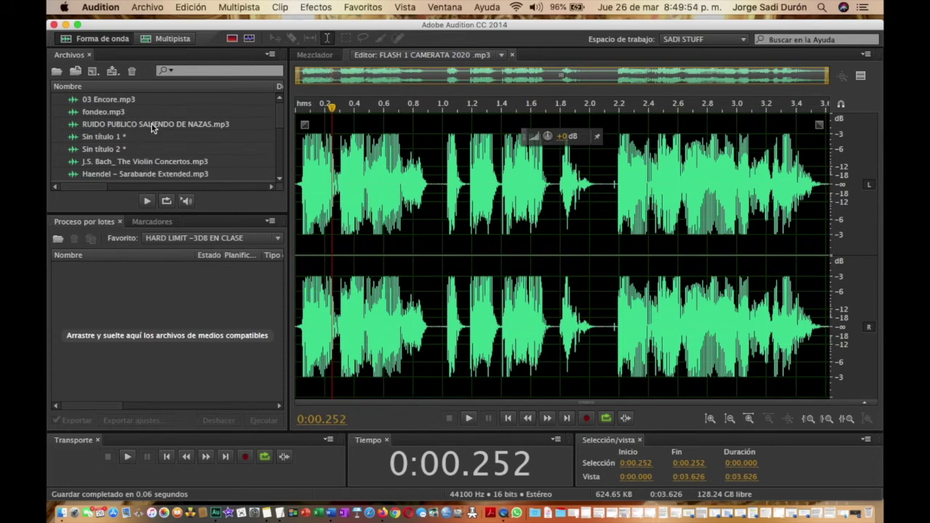
{"action": "scroll", "coordinate": [152, 124], "scroll_direction": "down", "scroll_amount": 4}
{"action": "double_click", "coordinate": [142, 138]}
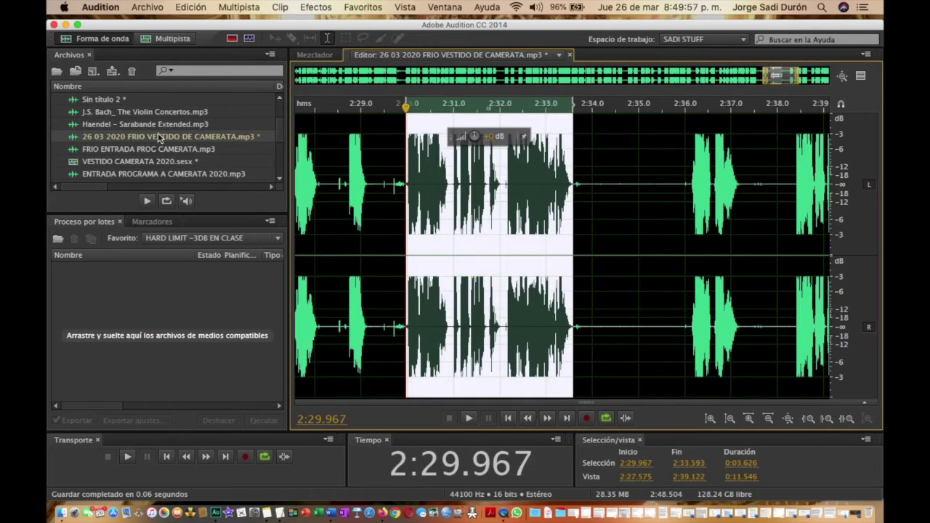
{"action": "left_click", "coordinate": [669, 231]}
{"action": "key", "text": "space"}
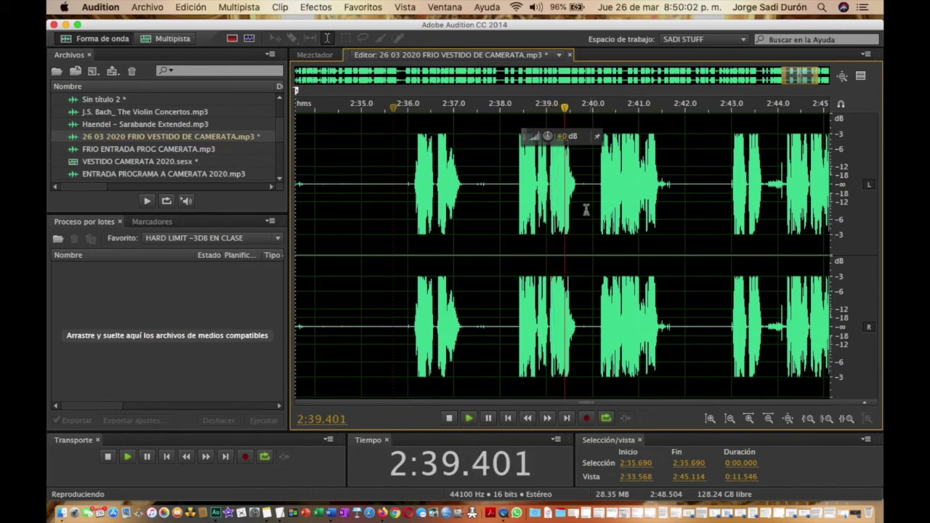
{"action": "left_click_drag", "start_coordinate": [577, 197], "coordinate": [595, 196]}
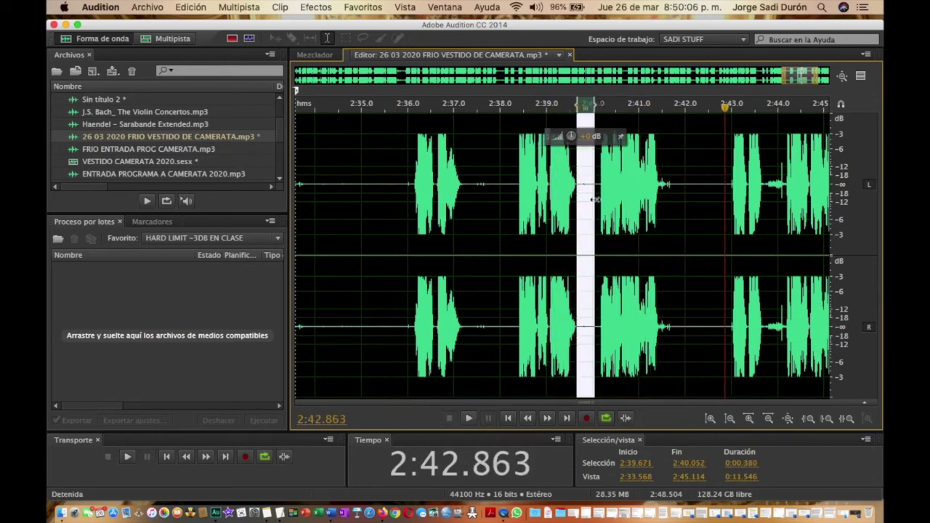
{"action": "key", "text": "Delete"}
- Copy the roughly 3.05 s voice phrase starting at about 2:38.25 into a new audio file
{"action": "scroll", "coordinate": [642, 191], "scroll_direction": "up", "scroll_amount": 3}
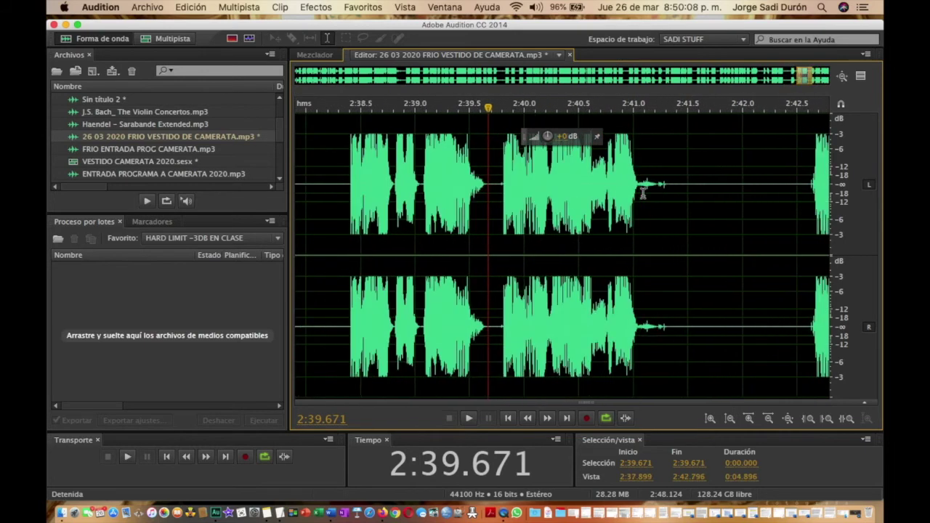
{"action": "left_click", "coordinate": [662, 195]}
{"action": "left_click", "coordinate": [664, 195]}
{"action": "left_click_drag", "start_coordinate": [665, 195], "coordinate": [332, 181]}
{"action": "right_click", "coordinate": [383, 201]}
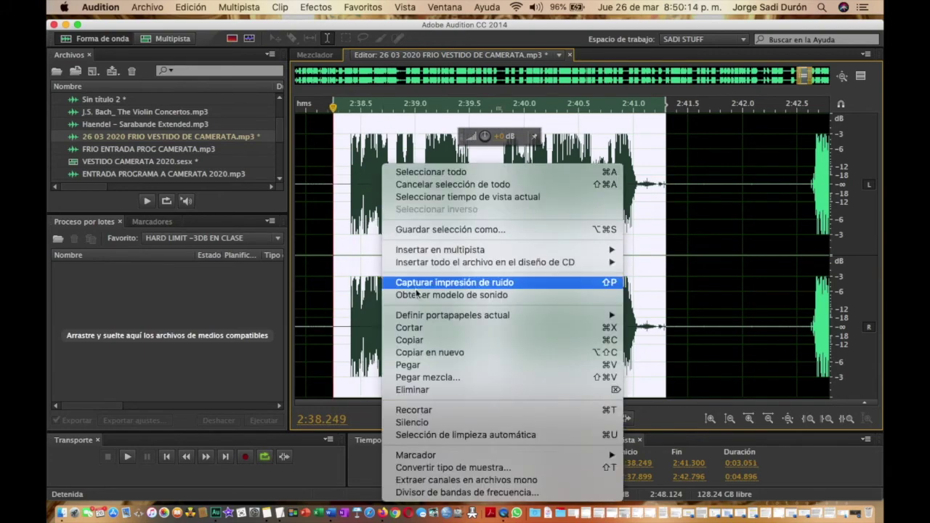
{"action": "left_click", "coordinate": [425, 353]}
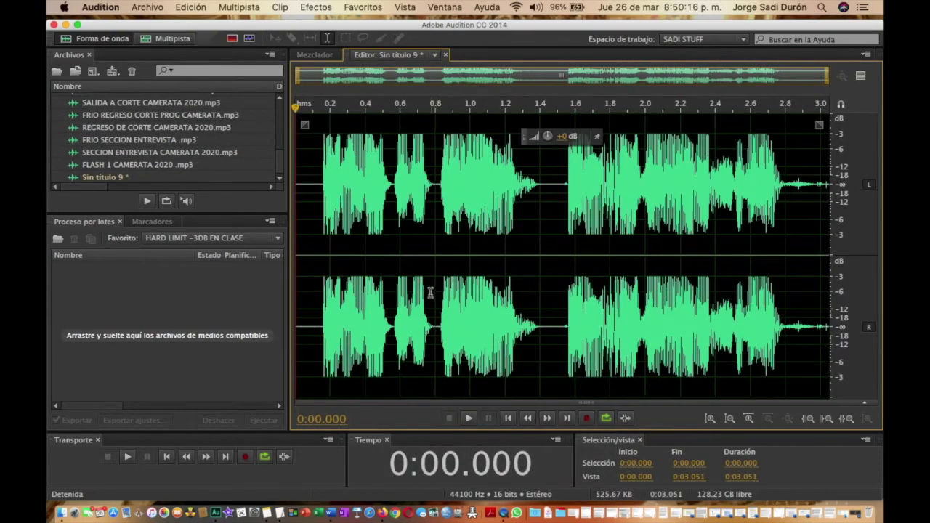
- Delete about 0.14 s of silence at the start of the new file and play the trimmed phrase
{"action": "left_click_drag", "start_coordinate": [318, 200], "coordinate": [196, 240]}
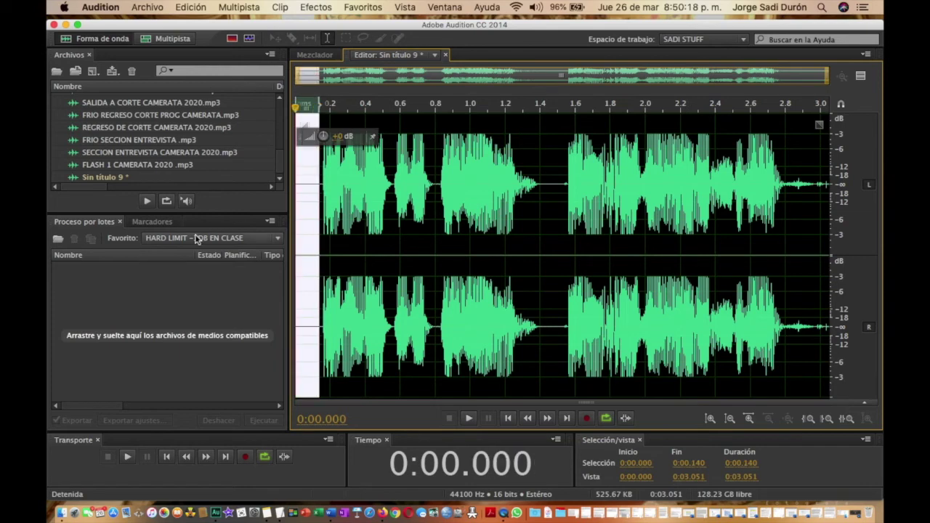
{"action": "key", "text": "Delete"}
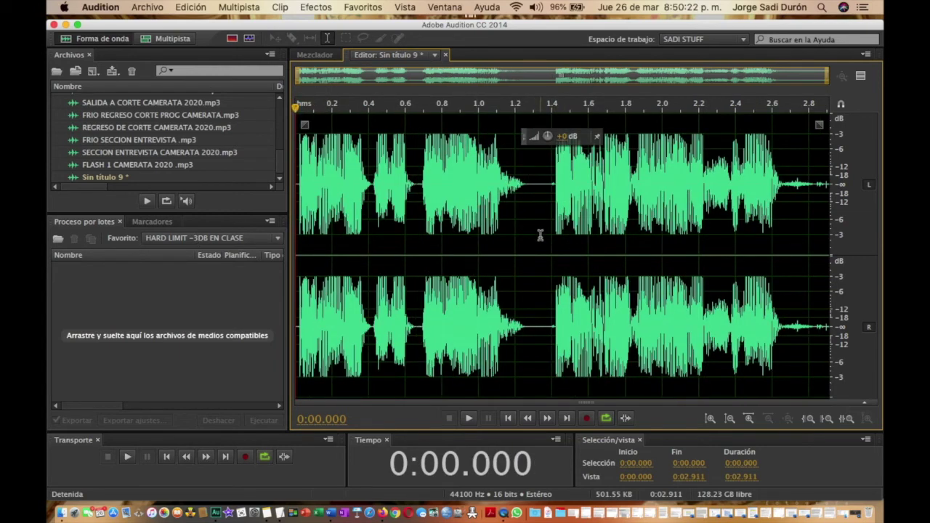
{"action": "key", "text": "space"}
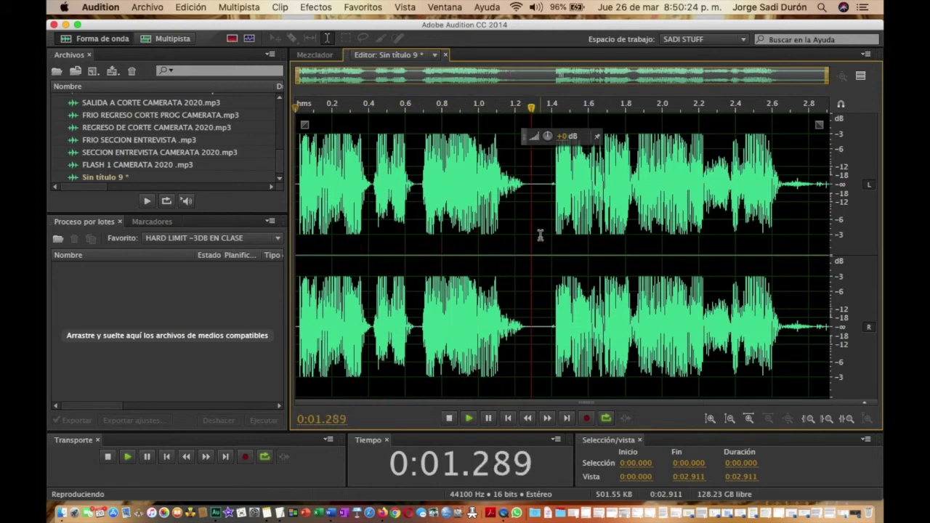
{"action": "key", "text": "space"}
- Save the trimmed phrase in MP3 format as FLASH 2 CAMERATA 2020.mp3
{"action": "key", "text": "super+shift+s"}
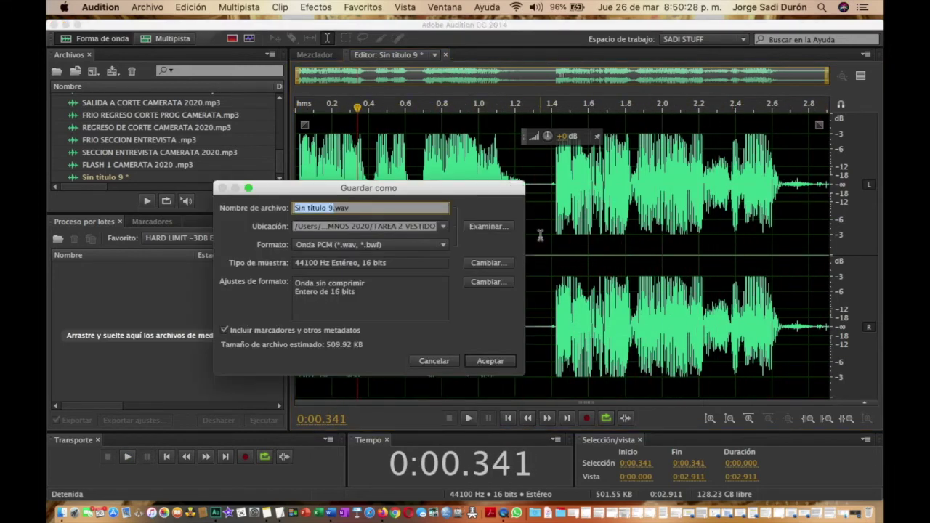
{"action": "type", "text": "FLA"}
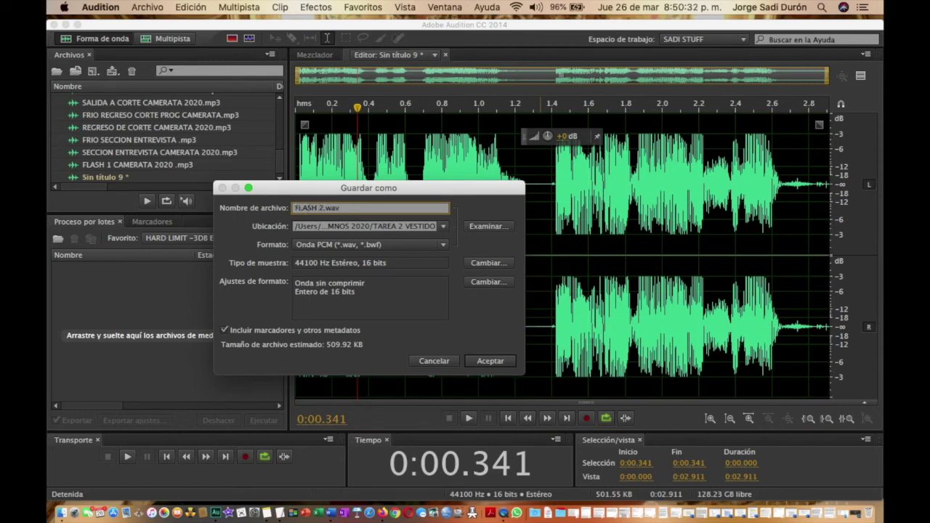
{"action": "type", "text": "SH 2 CAMERATA 2020"}
{"action": "left_click", "coordinate": [390, 245]}
{"action": "left_click", "coordinate": [377, 356]}
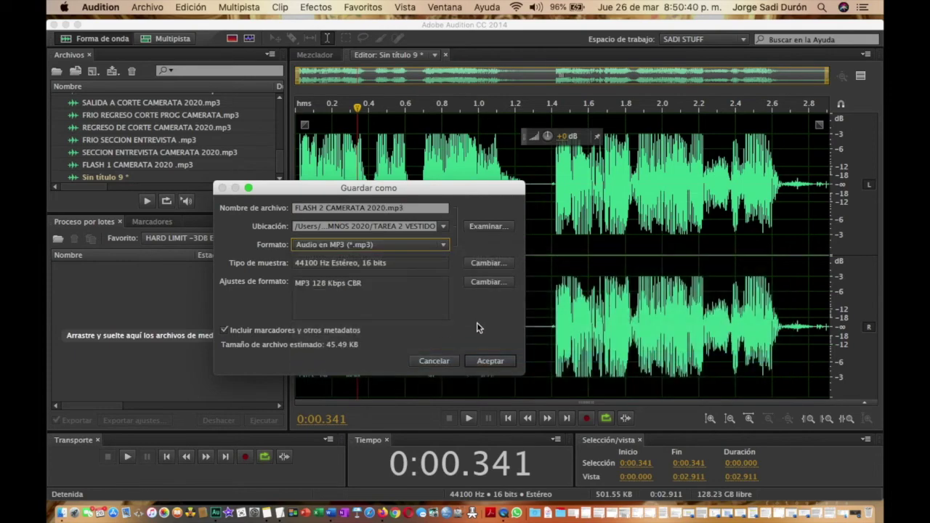
{"action": "left_click", "coordinate": [489, 360]}
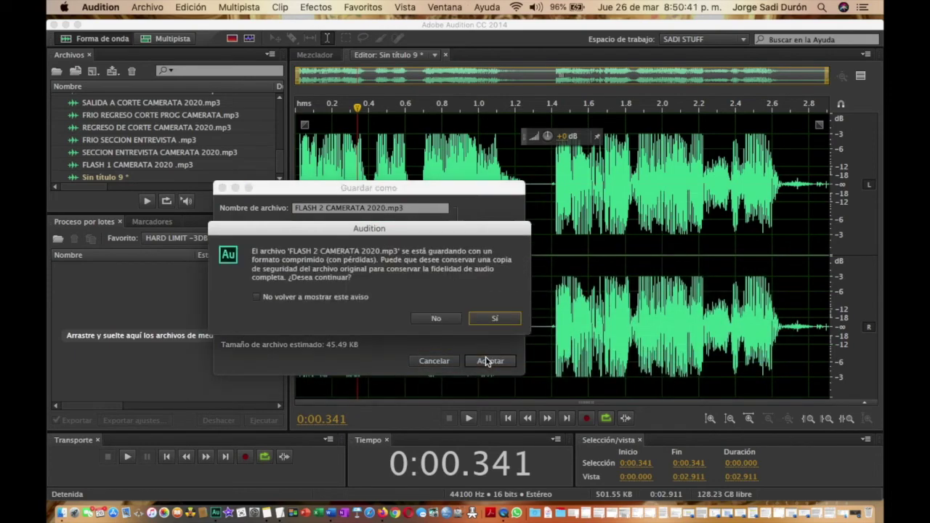
{"action": "left_click", "coordinate": [496, 318]}
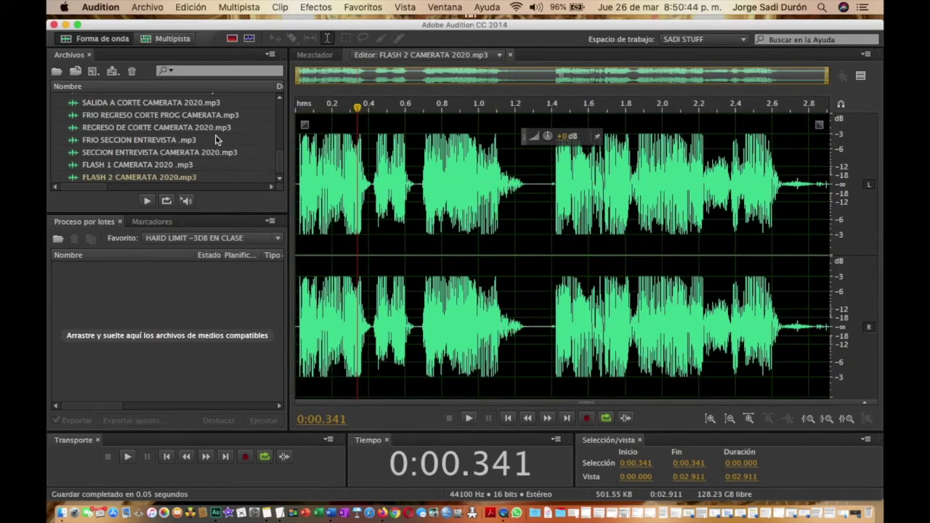
{"action": "scroll", "coordinate": [214, 138], "scroll_direction": "up", "scroll_amount": 5}
{"action": "scroll", "coordinate": [214, 138], "scroll_direction": "left", "scroll_amount": 2}
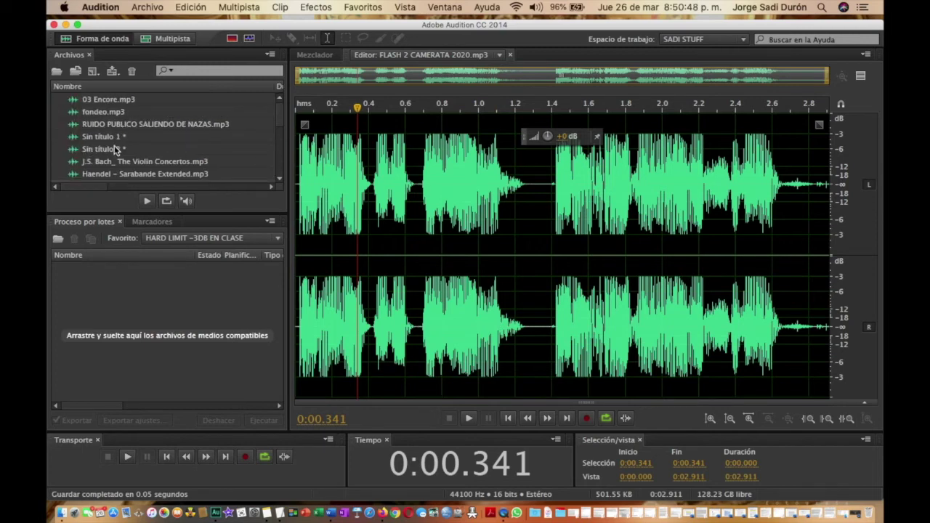
{"action": "scroll", "coordinate": [203, 129], "scroll_direction": "down", "scroll_amount": 10}
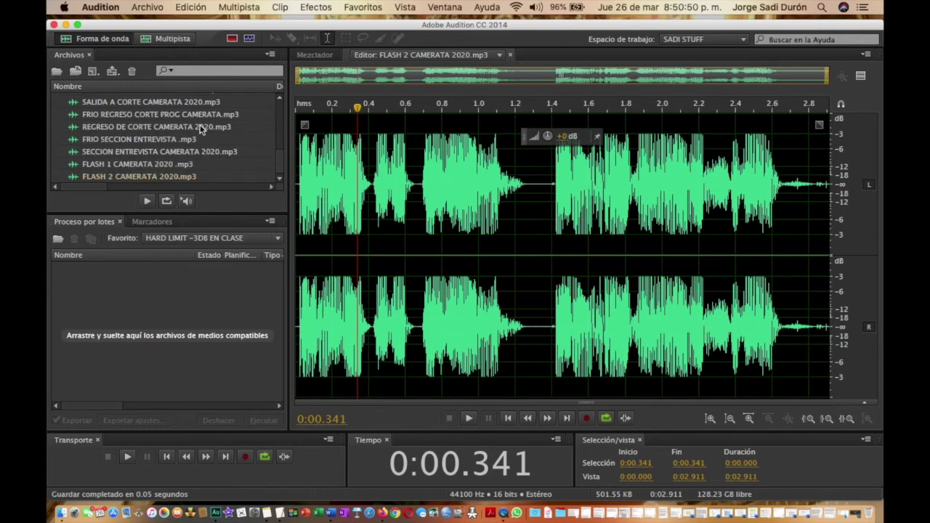
{"action": "scroll", "coordinate": [419, 191], "scroll_direction": "up", "scroll_amount": 5}
{"action": "scroll", "coordinate": [411, 189], "scroll_direction": "down", "scroll_amount": 5}
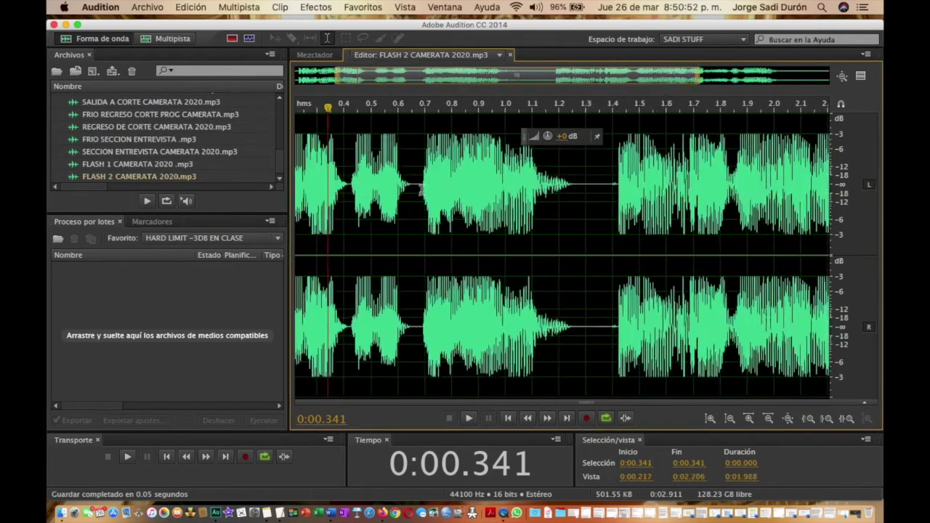
{"action": "scroll", "coordinate": [183, 133], "scroll_direction": "up", "scroll_amount": 10}
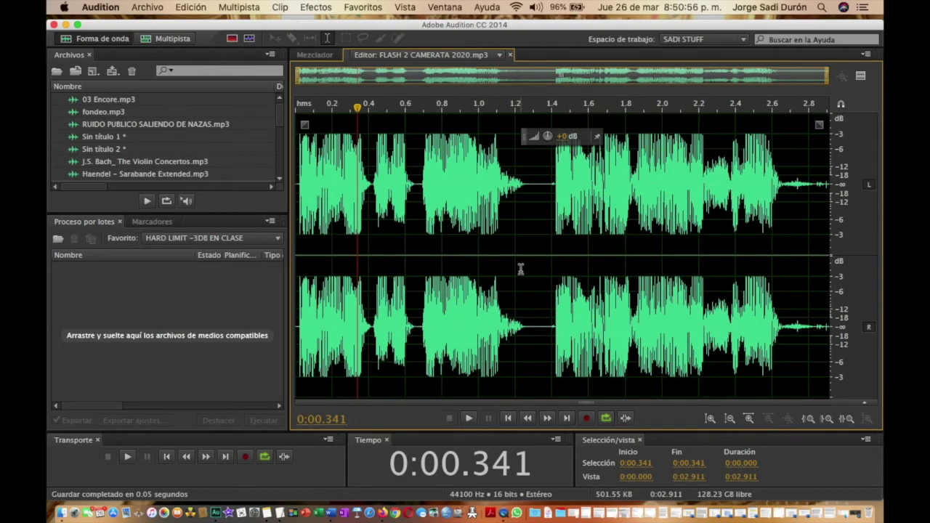
- Switch to Finder and open the VESTIDO TERMINADO CAMERATA DE COAHUILA 2020 folder inside TAREA 2 VESTIDO on the desktop
{"action": "left_click", "coordinate": [62, 515]}
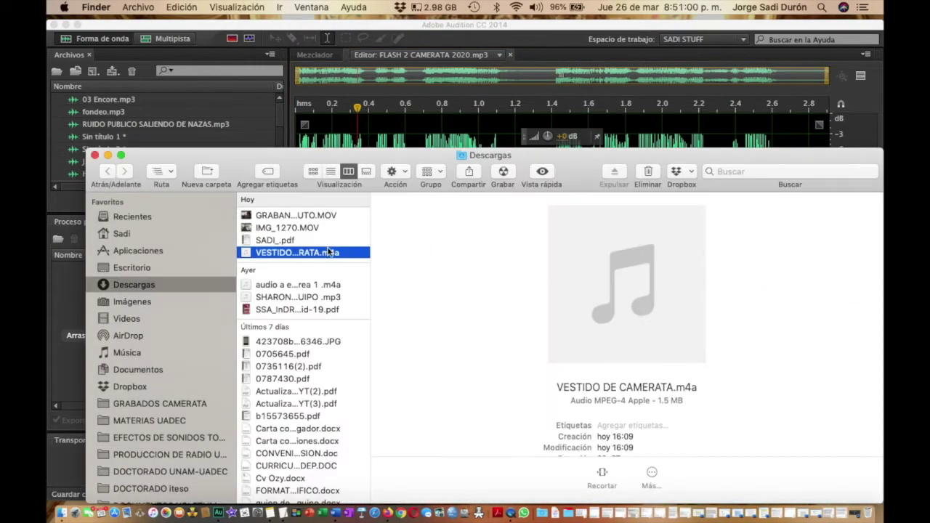
{"action": "left_click", "coordinate": [145, 268]}
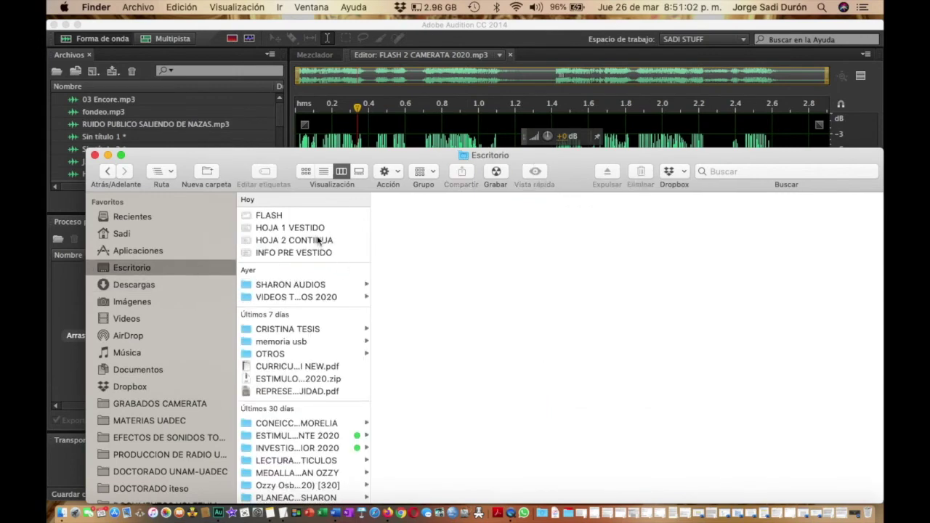
{"action": "left_click", "coordinate": [289, 297]}
{"action": "left_click", "coordinate": [407, 217]}
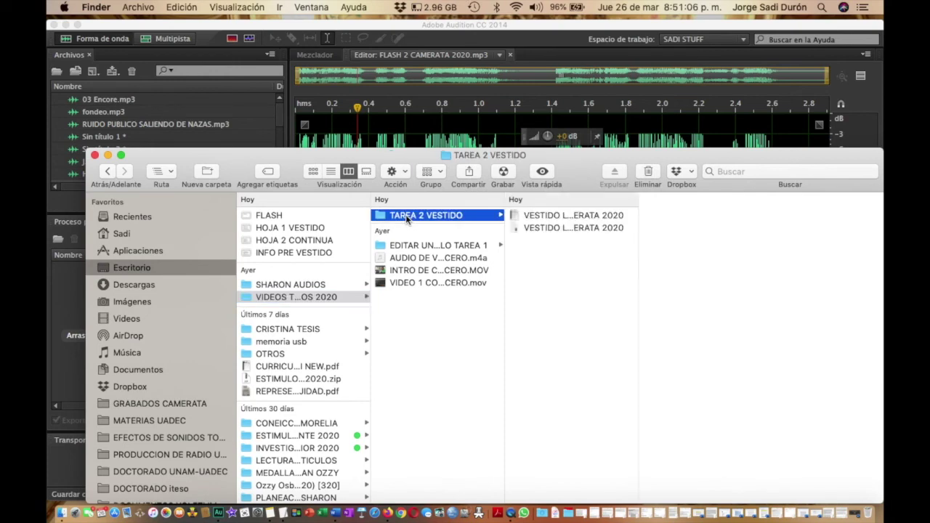
{"action": "double_click", "coordinate": [636, 219]}
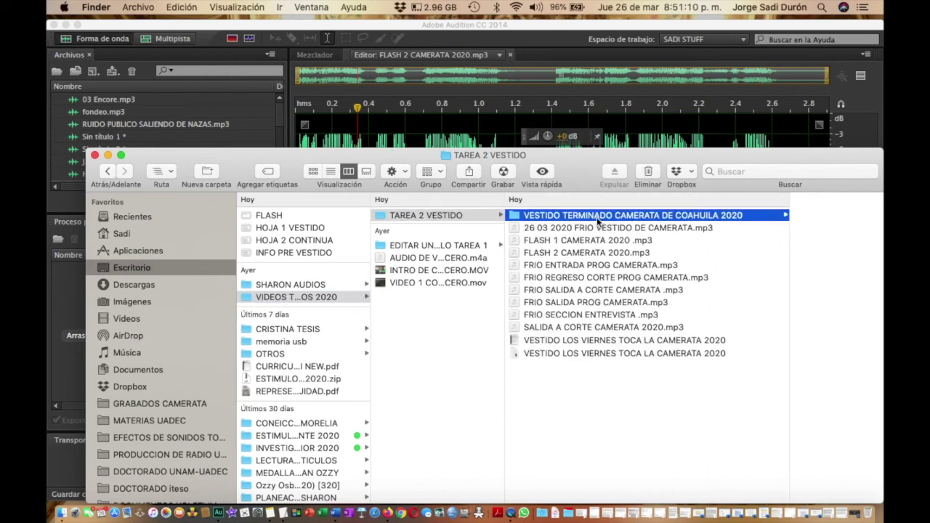
{"action": "left_click", "coordinate": [598, 217]}
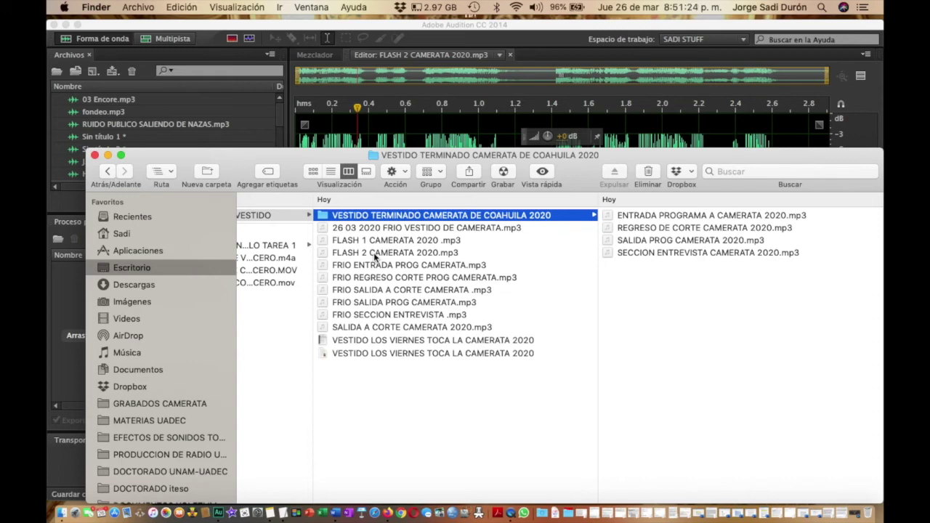
- Move FLASH 1 CAMERATA 2020 .mp3, FLASH 2 CAMERATA 2020.mp3 and SALIDA A CORTE CAMERATA 2020.mp3 into the VESTIDO TERMINADO CAMERATA DE COAHUILA 2020 folder
{"action": "left_click", "coordinate": [373, 329]}
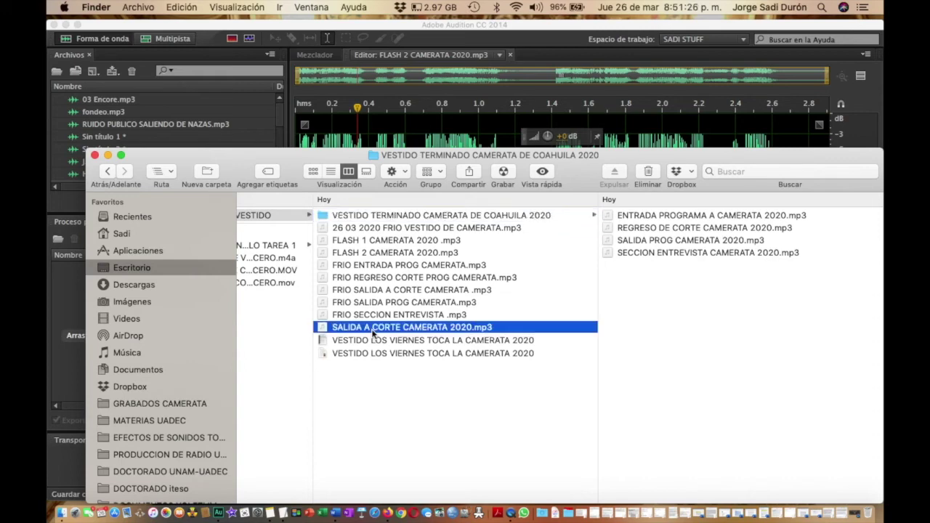
{"action": "left_click", "coordinate": [372, 255], "text": "super"}
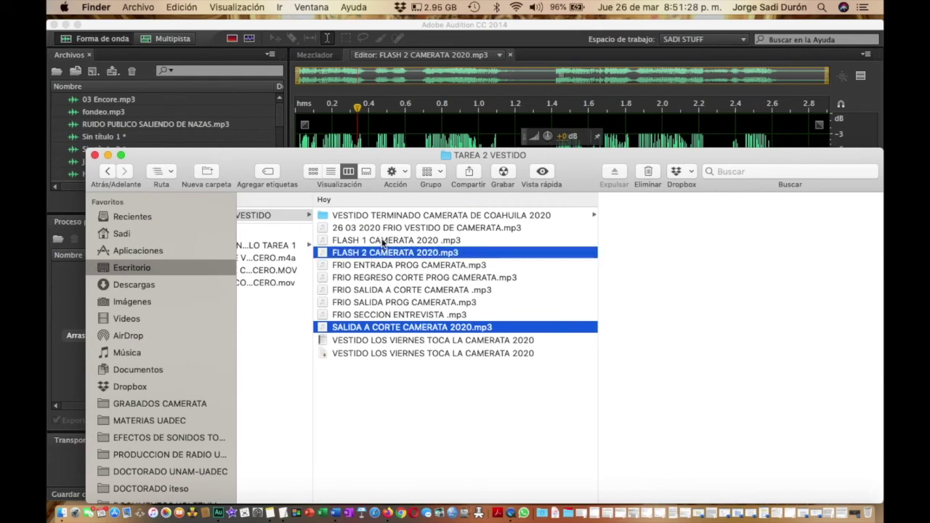
{"action": "left_click", "coordinate": [382, 242], "text": "super"}
{"action": "left_click_drag", "start_coordinate": [369, 255], "coordinate": [634, 356]}
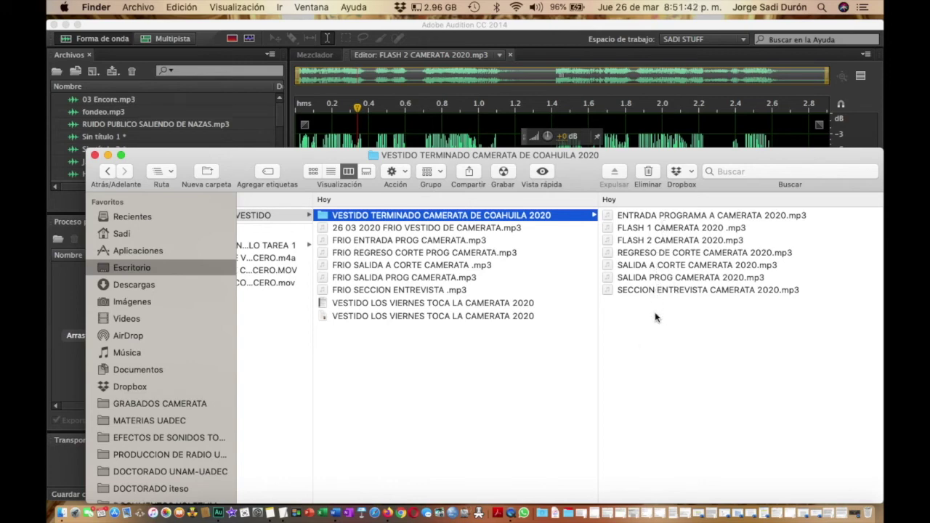
{"action": "scroll", "coordinate": [419, 374], "scroll_direction": "down", "scroll_amount": 1}
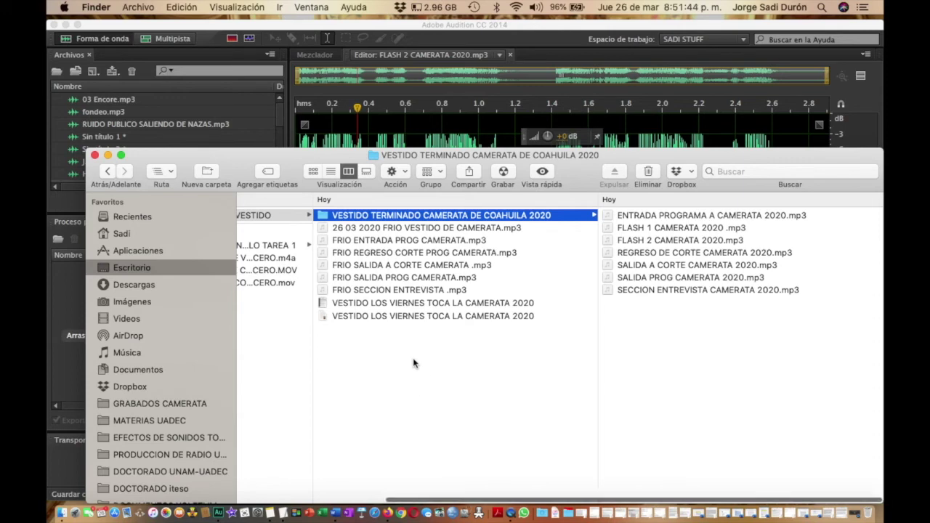
- Preview the VESTIDO LOS VIERNES TOCA LA CAMERATA 2020 PDF, review its script from the programme objective to FLASH 2, and close the preview and Finder window
{"action": "left_click", "coordinate": [419, 305]}
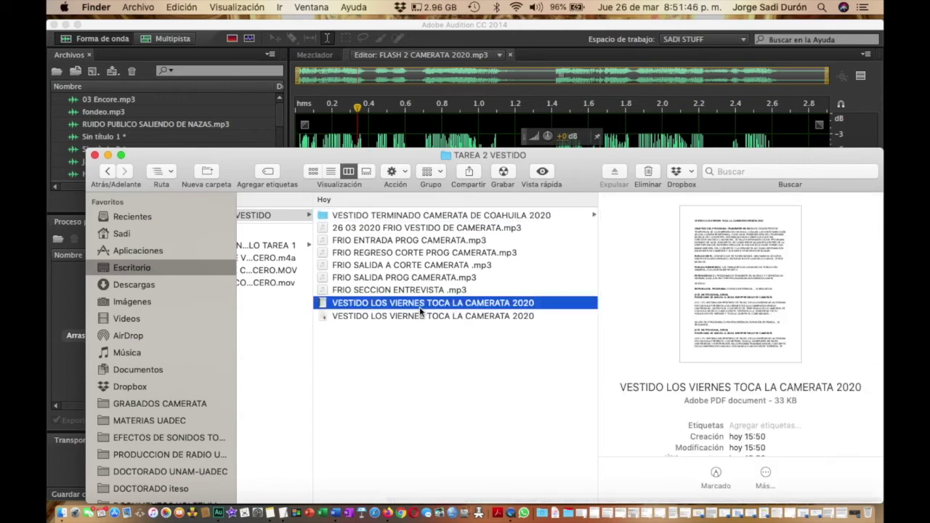
{"action": "key", "text": "space"}
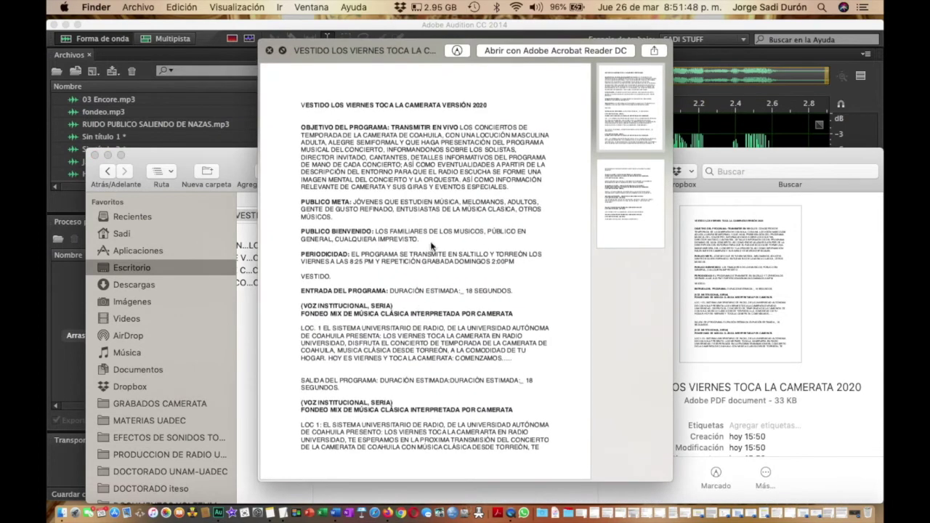
{"action": "scroll", "coordinate": [432, 242], "scroll_direction": "down", "scroll_amount": 5}
{"action": "scroll", "coordinate": [432, 241], "scroll_direction": "down", "scroll_amount": 1}
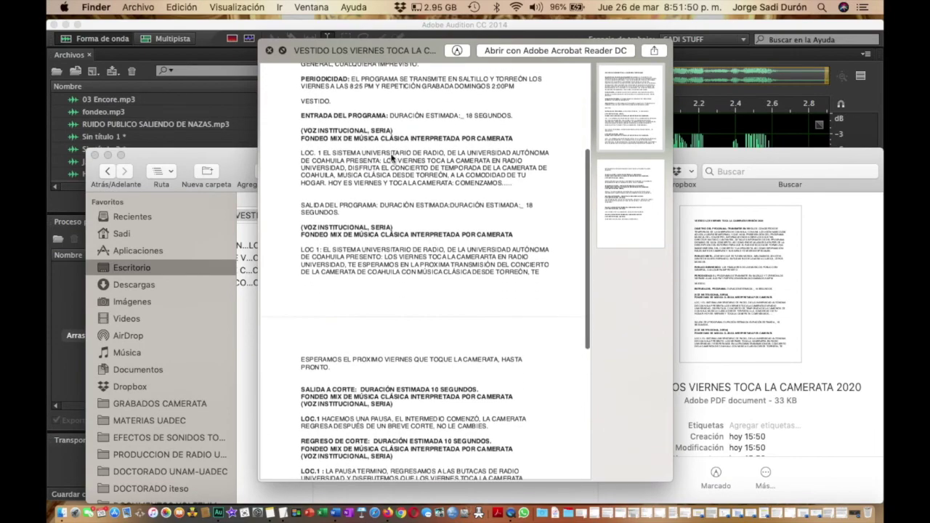
{"action": "scroll", "coordinate": [393, 343], "scroll_direction": "down", "scroll_amount": 6}
{"action": "scroll", "coordinate": [393, 342], "scroll_direction": "up", "scroll_amount": 10}
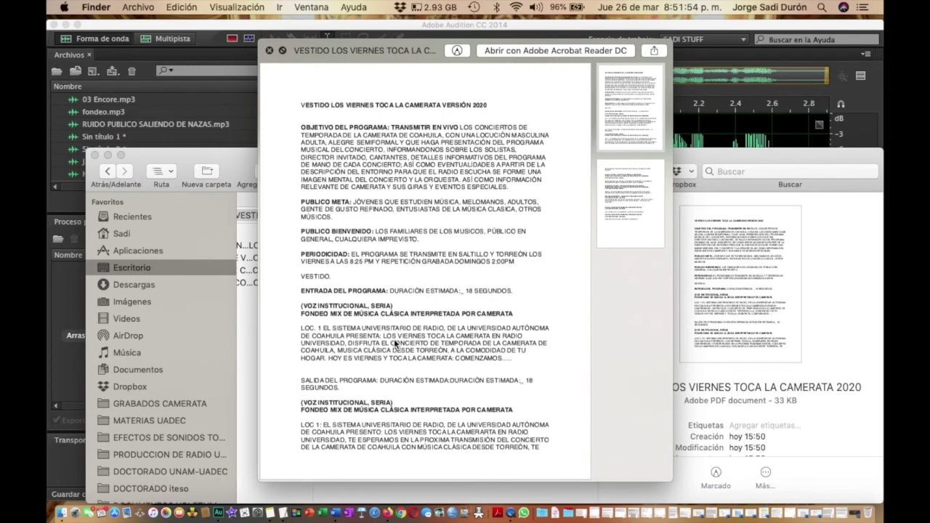
{"action": "scroll", "coordinate": [395, 343], "scroll_direction": "down", "scroll_amount": 4}
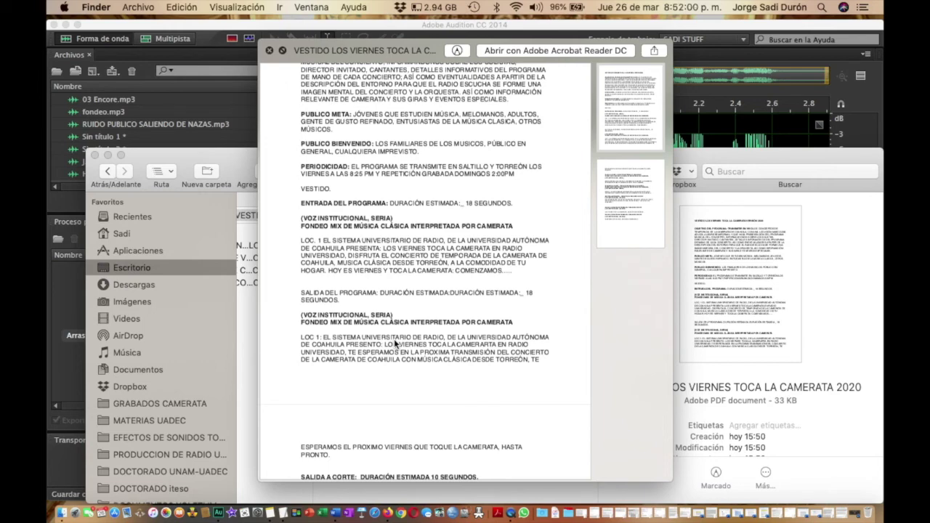
{"action": "scroll", "coordinate": [395, 342], "scroll_direction": "down", "scroll_amount": 4}
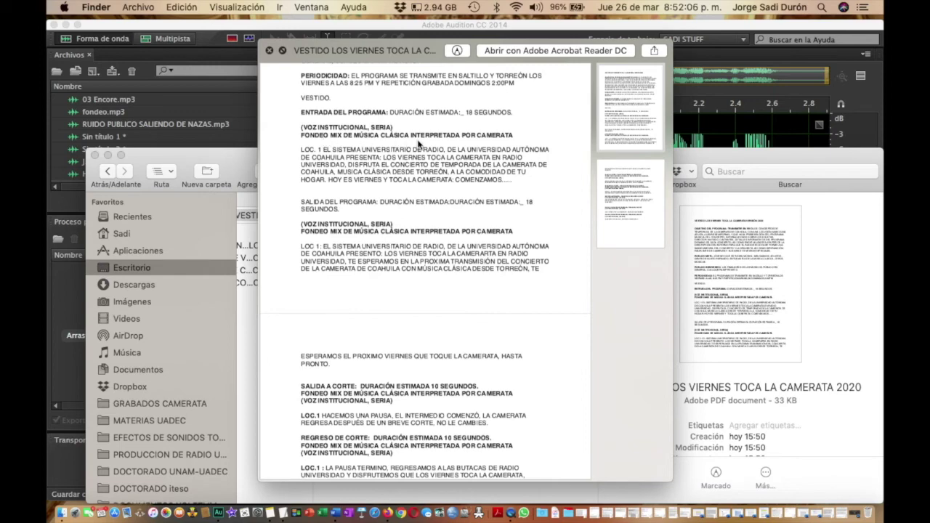
{"action": "scroll", "coordinate": [501, 257], "scroll_direction": "down", "scroll_amount": 10}
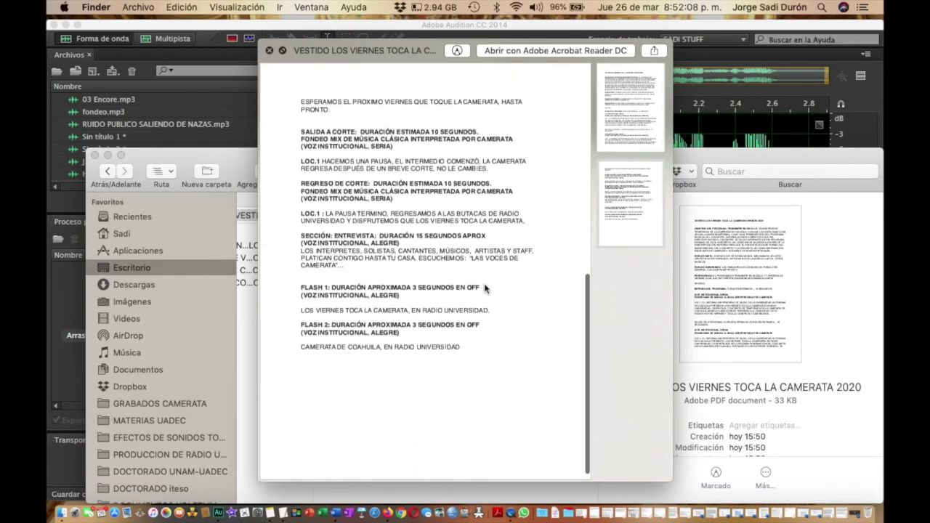
{"action": "scroll", "coordinate": [489, 264], "scroll_direction": "up", "scroll_amount": 20}
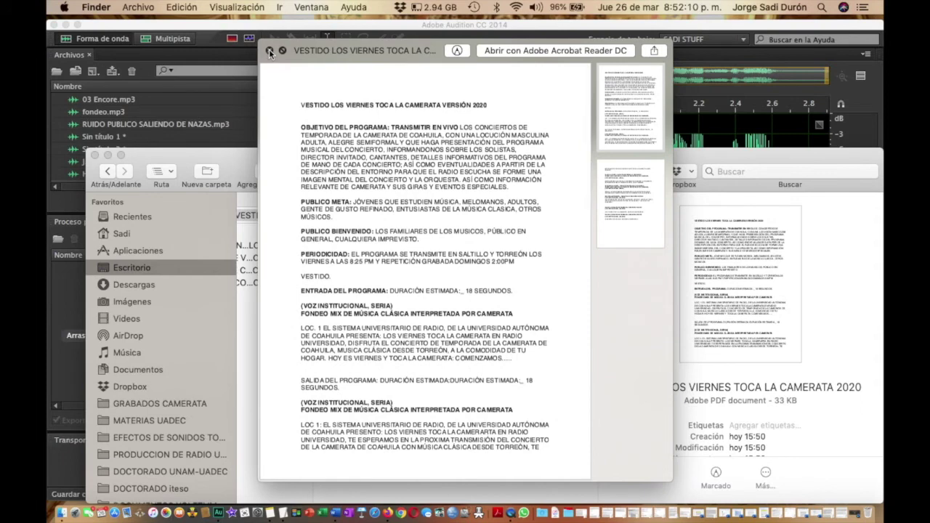
{"action": "left_click", "coordinate": [269, 51]}
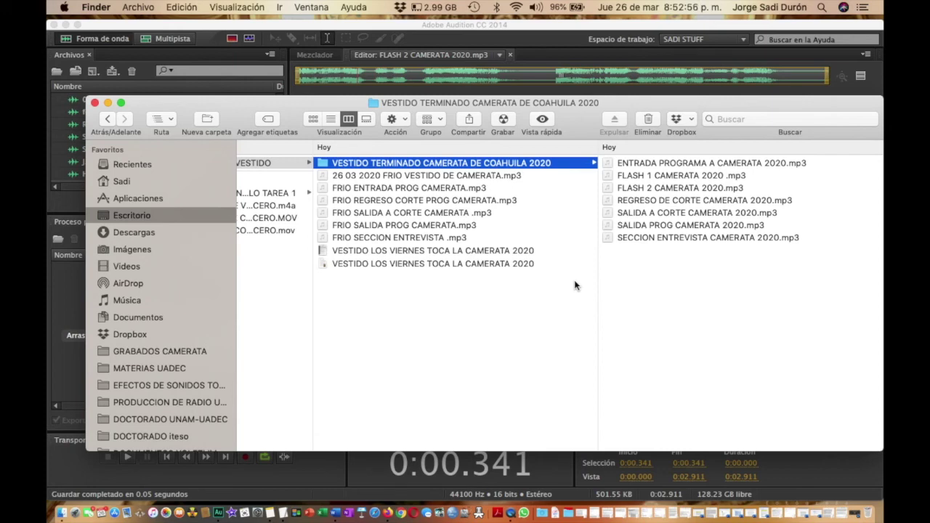
{"action": "left_click", "coordinate": [94, 103]}
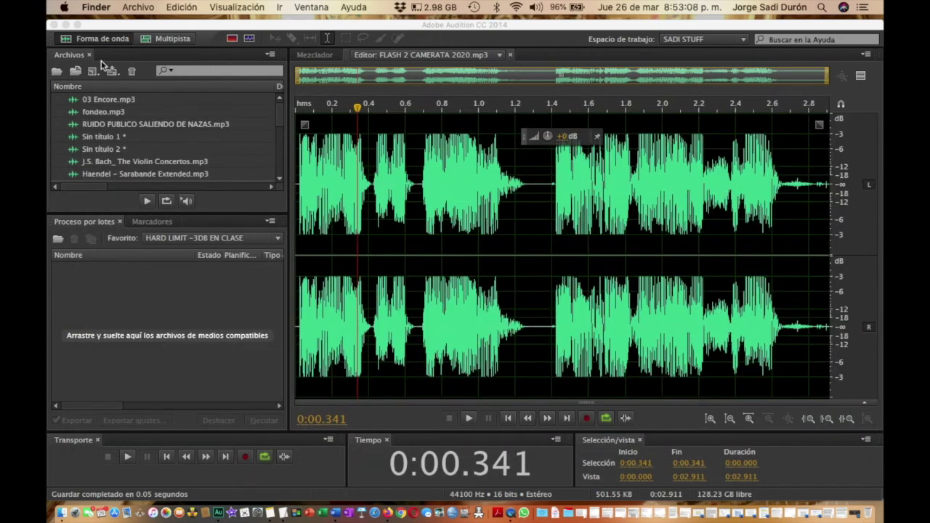